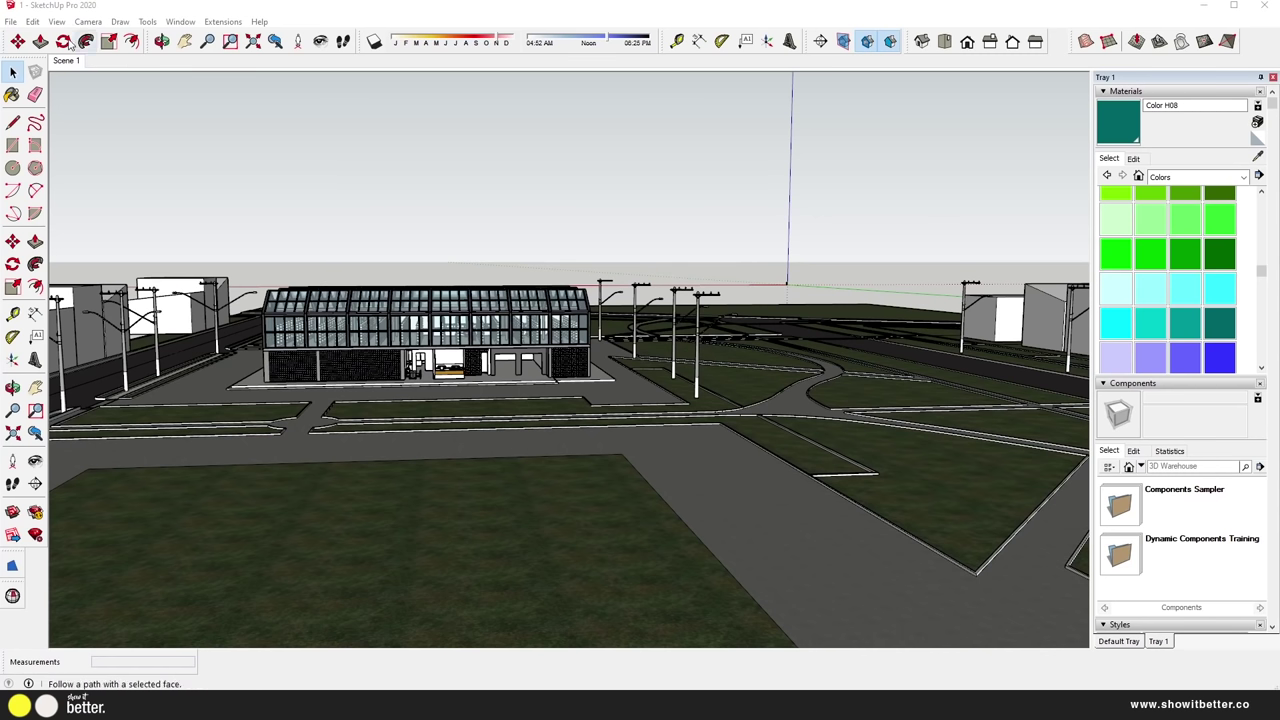
Save the SketchUp model under the new file name "Greenhouse project"
click(10, 21)
click(40, 100)
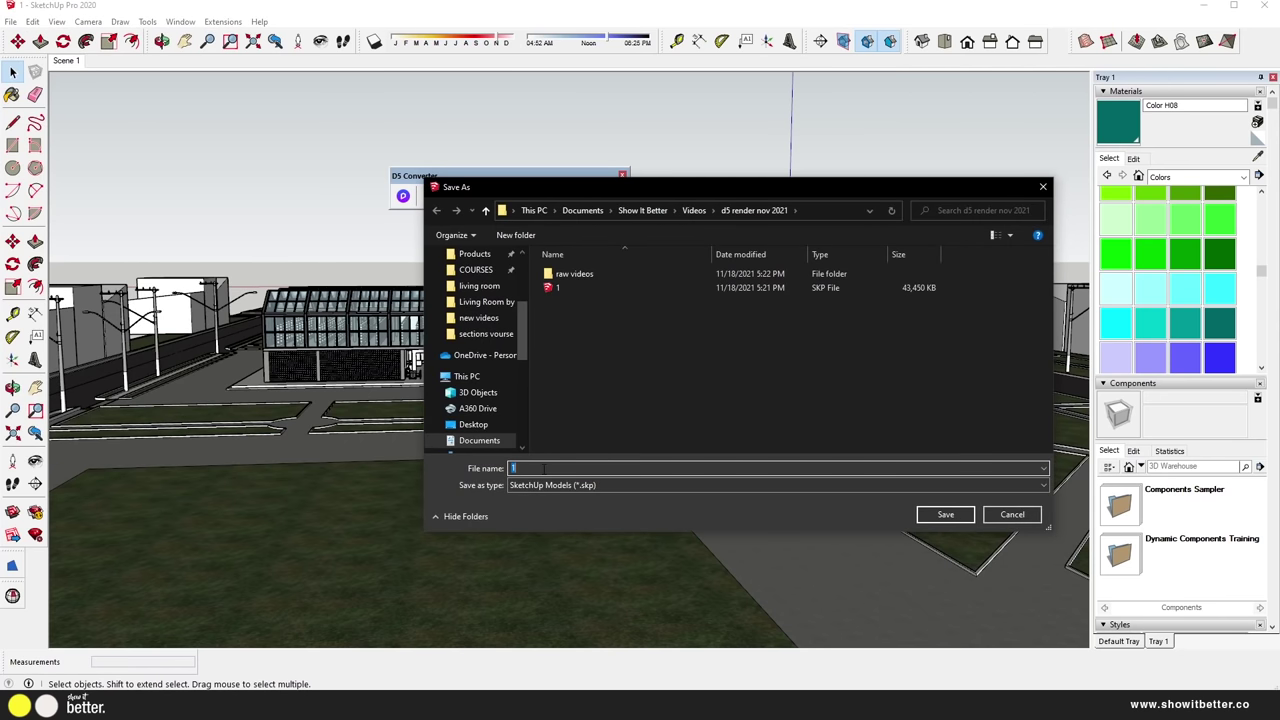
text(Gre)
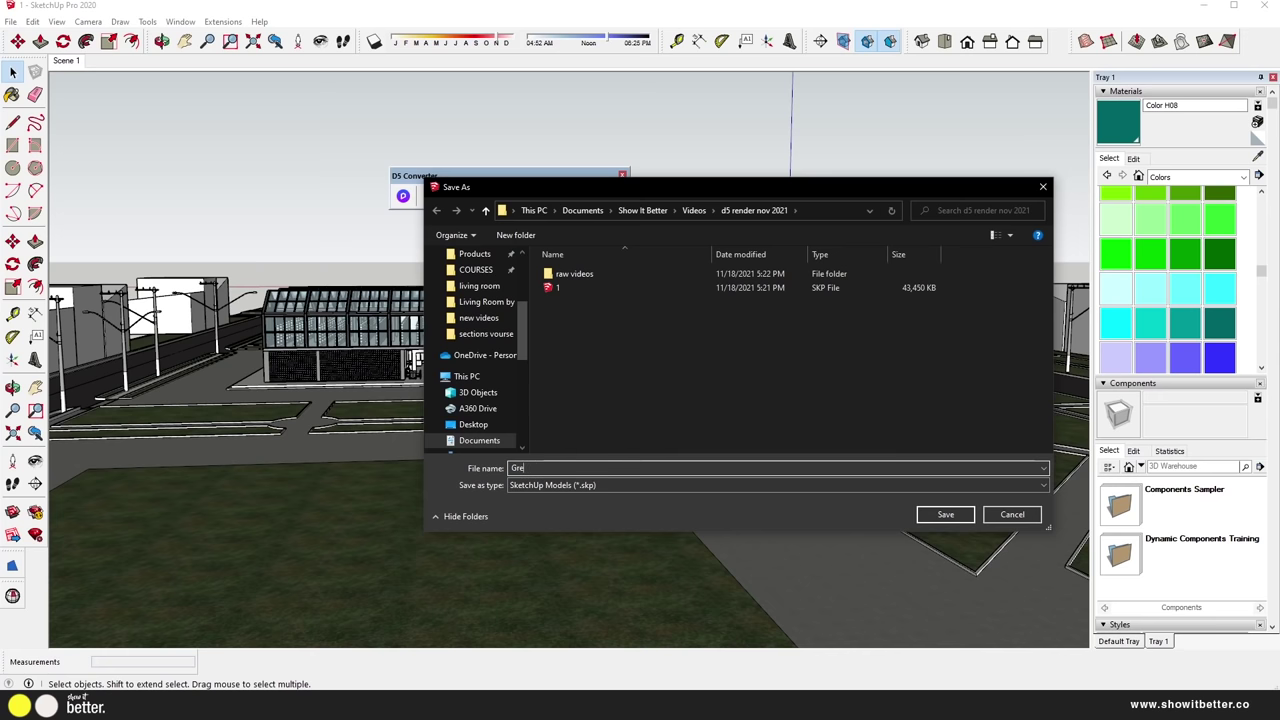
text(enhouse project)
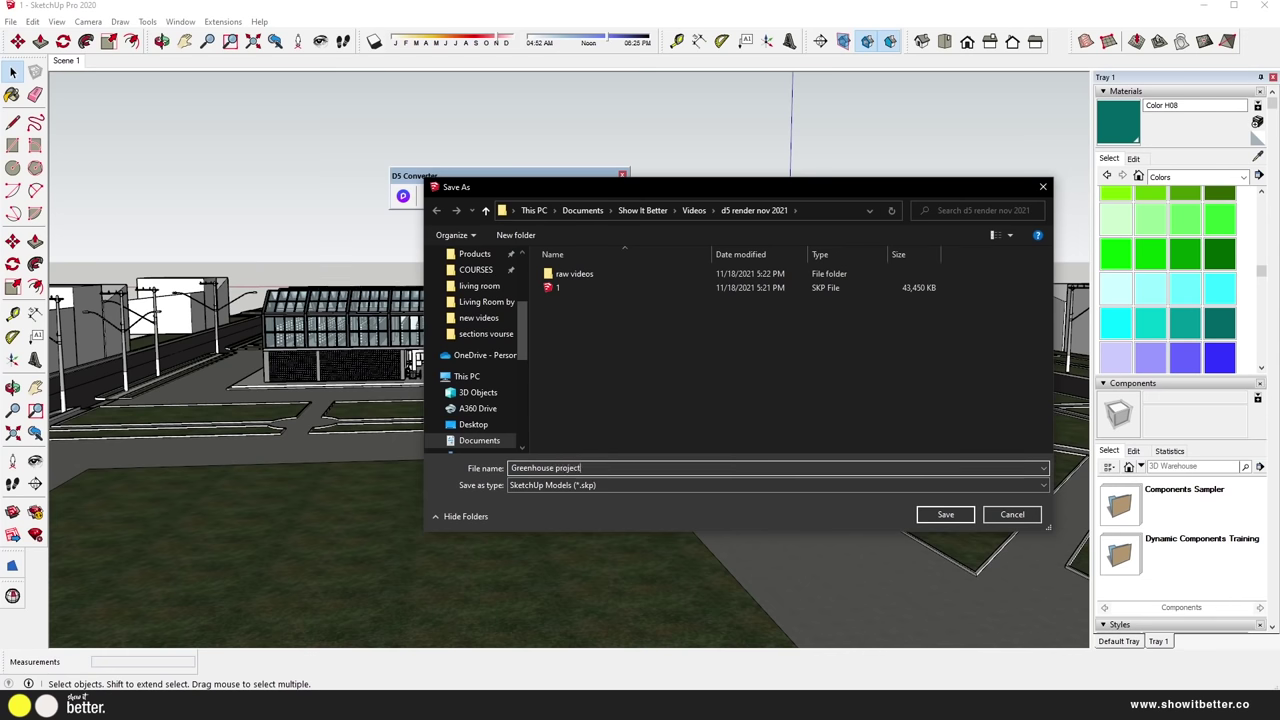
key(Return)
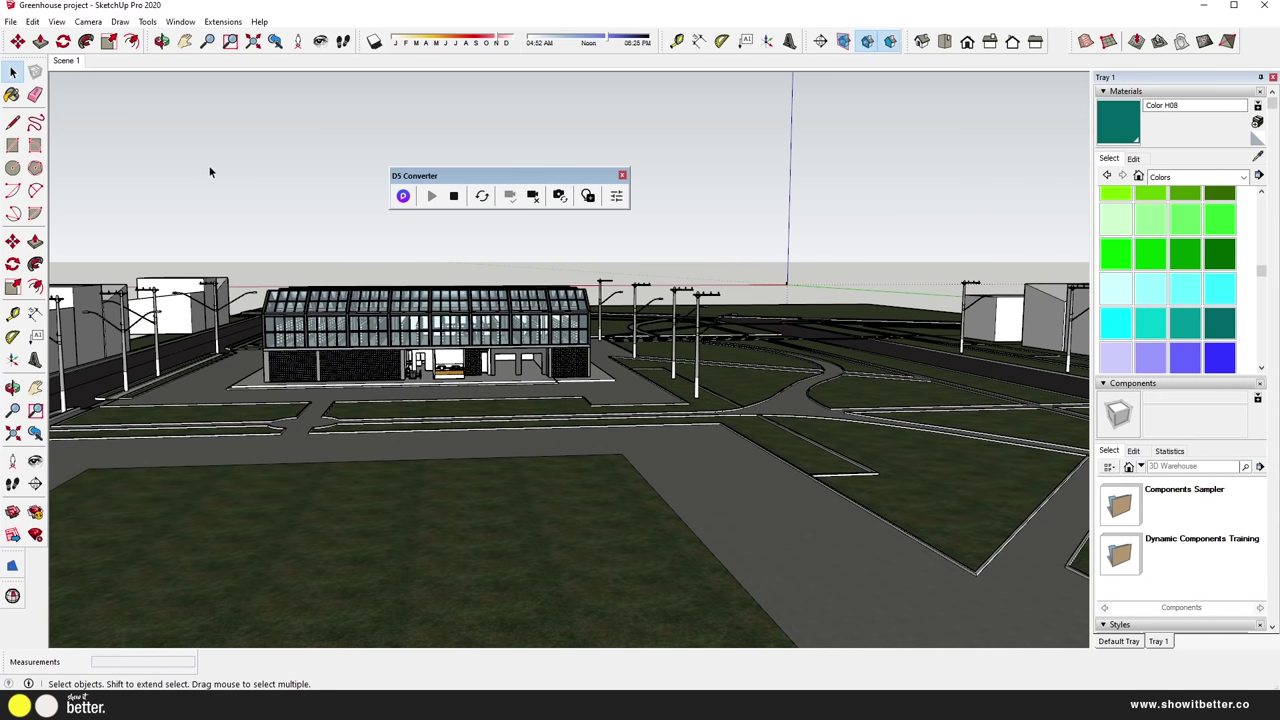
Stop the running D5 Converter sync, launch D5 Render from the converter and create a new .drs project from the greenhouse model
click(453, 195)
click(403, 196)
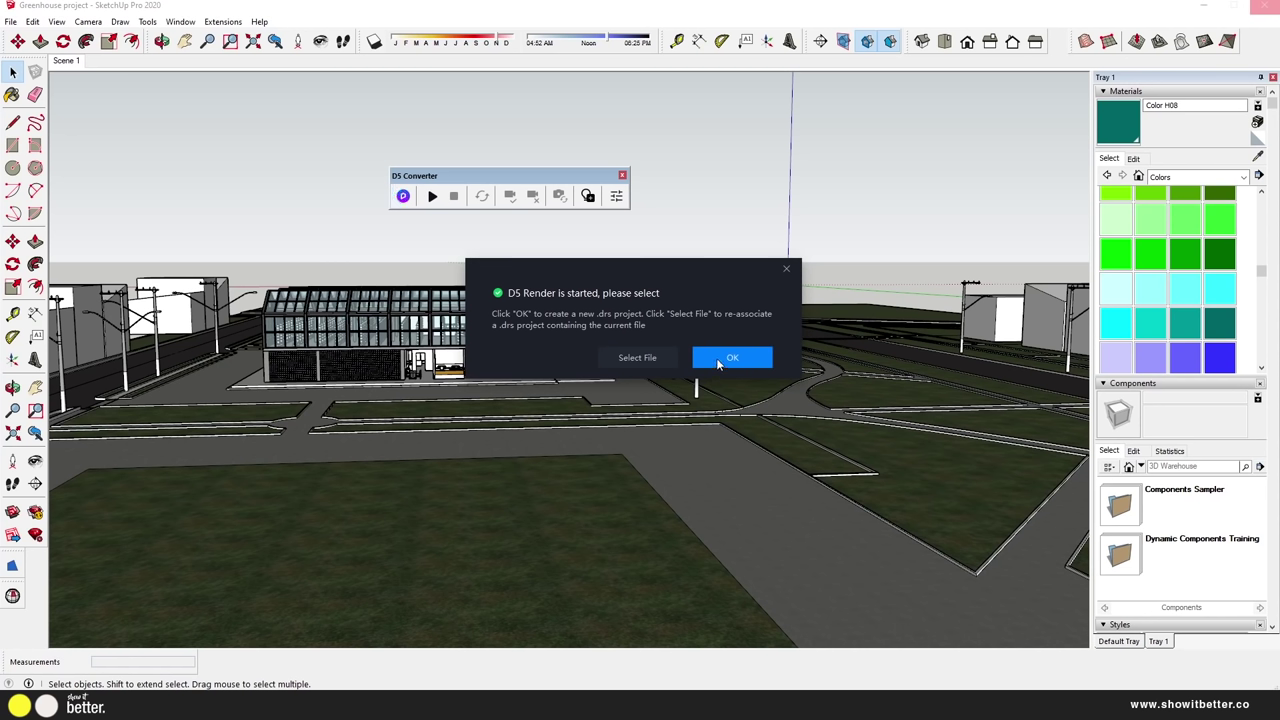
click(729, 358)
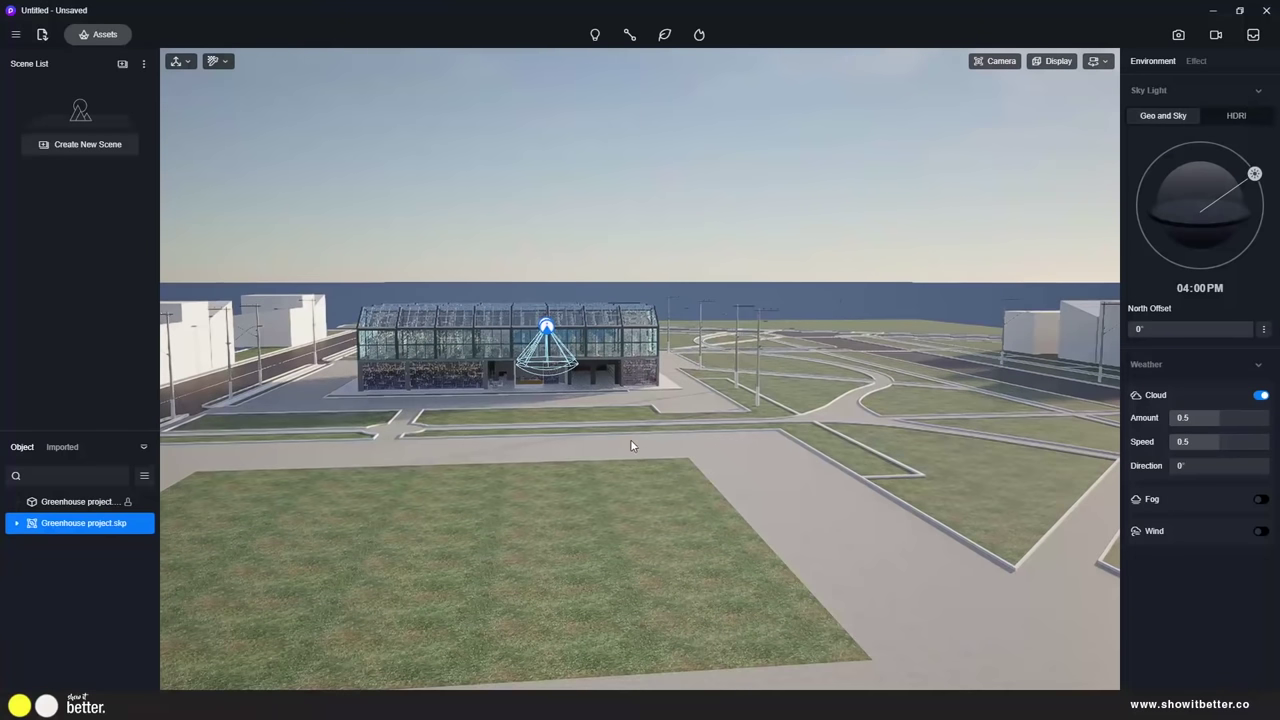
scroll(630, 439, up, 3)
right_drag(481, 415, 638, 436)
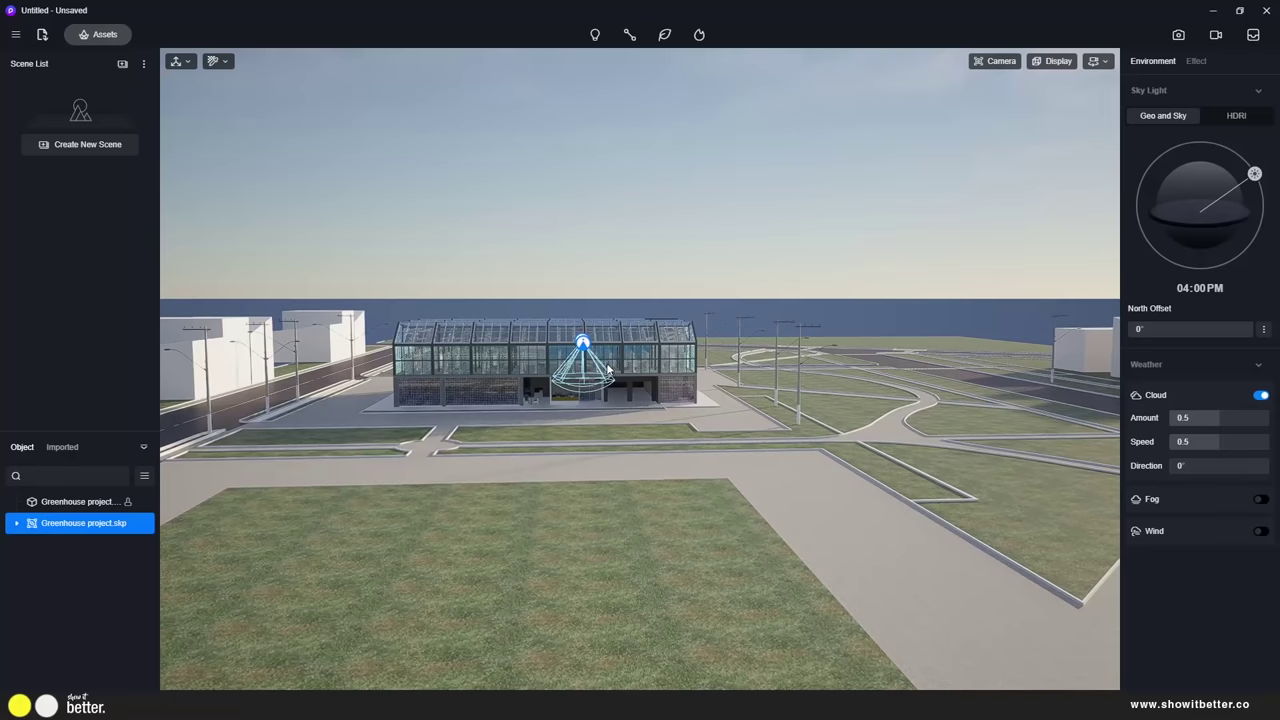
Switch to SketchUp, examine the planting towers inside the greenhouse, and check the synced view in D5 Render
key(alt+Tab)
scroll(472, 325, up, 2)
mouse_move(470, 325)
middle_down()
mouse_move(492, 342)
mouse_move(480, 355)
mouse_move(354, 300)
mouse_move(380, 315)
mouse_move(958, 304)
mouse_move(957, 325)
middle_up()
scroll(385, 308, up, 7)
scroll(484, 343, up, 4)
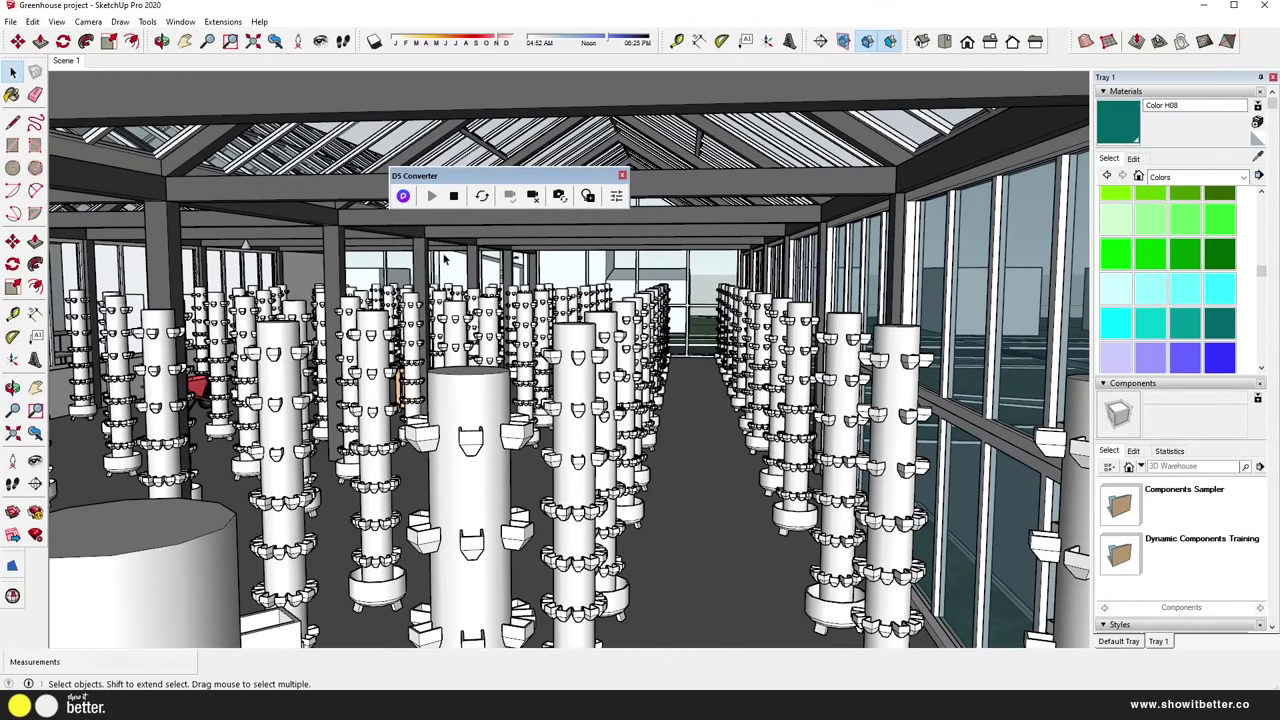
middle_drag(629, 388, 270, 378)
scroll(560, 376, down, 6)
key(alt+Tab)
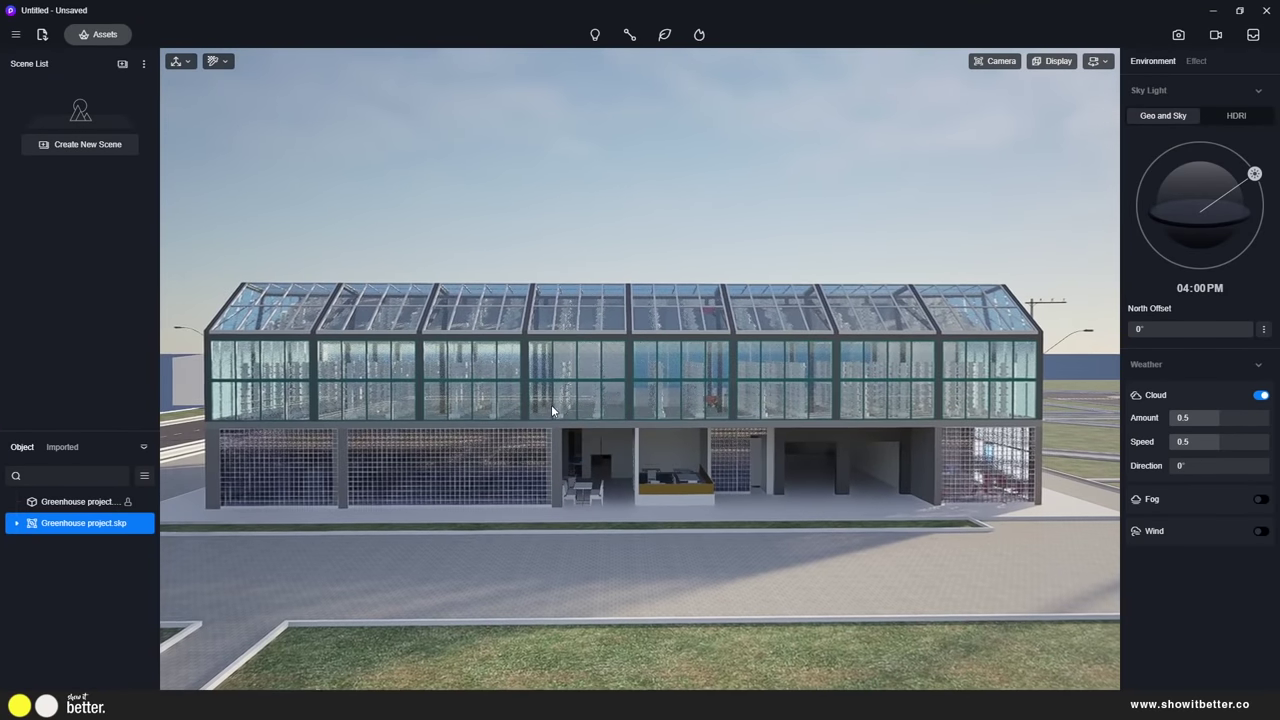
Examine the greenhouse, its roof and the surrounding site from several elevated viewpoints
scroll(551, 405, down, 10)
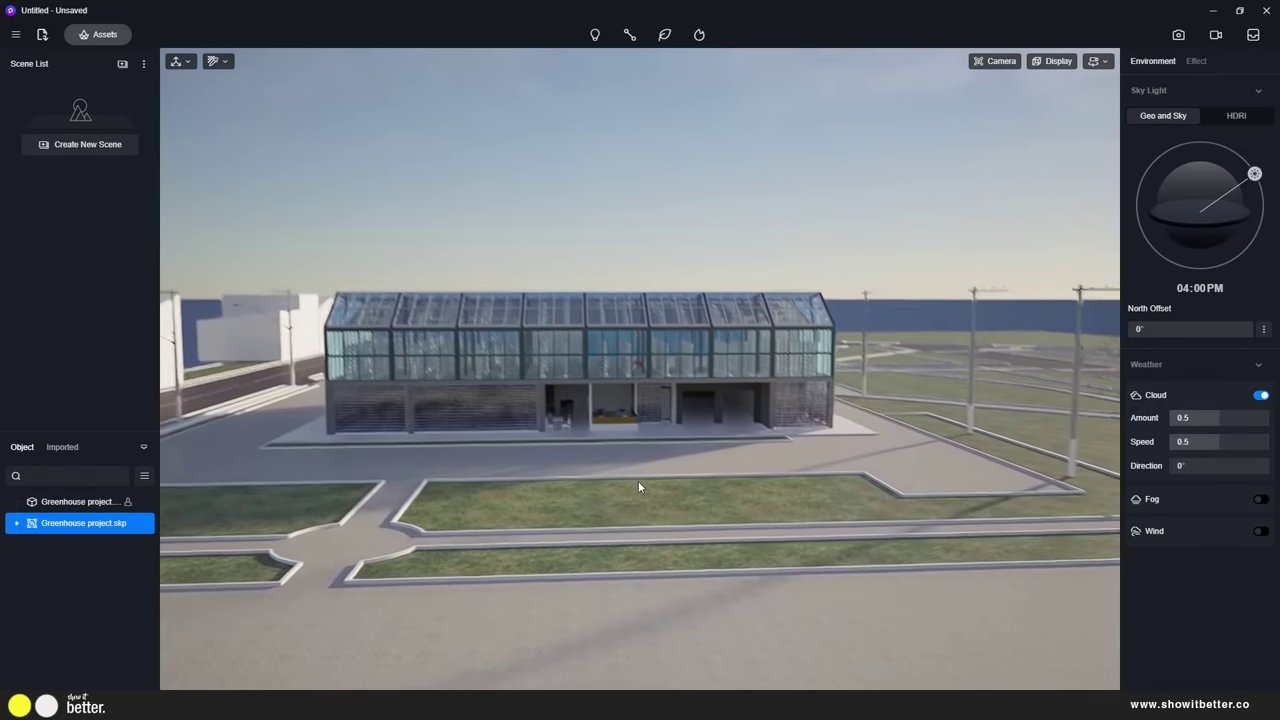
right_drag(636, 478, 669, 493)
key(a)
key(q)
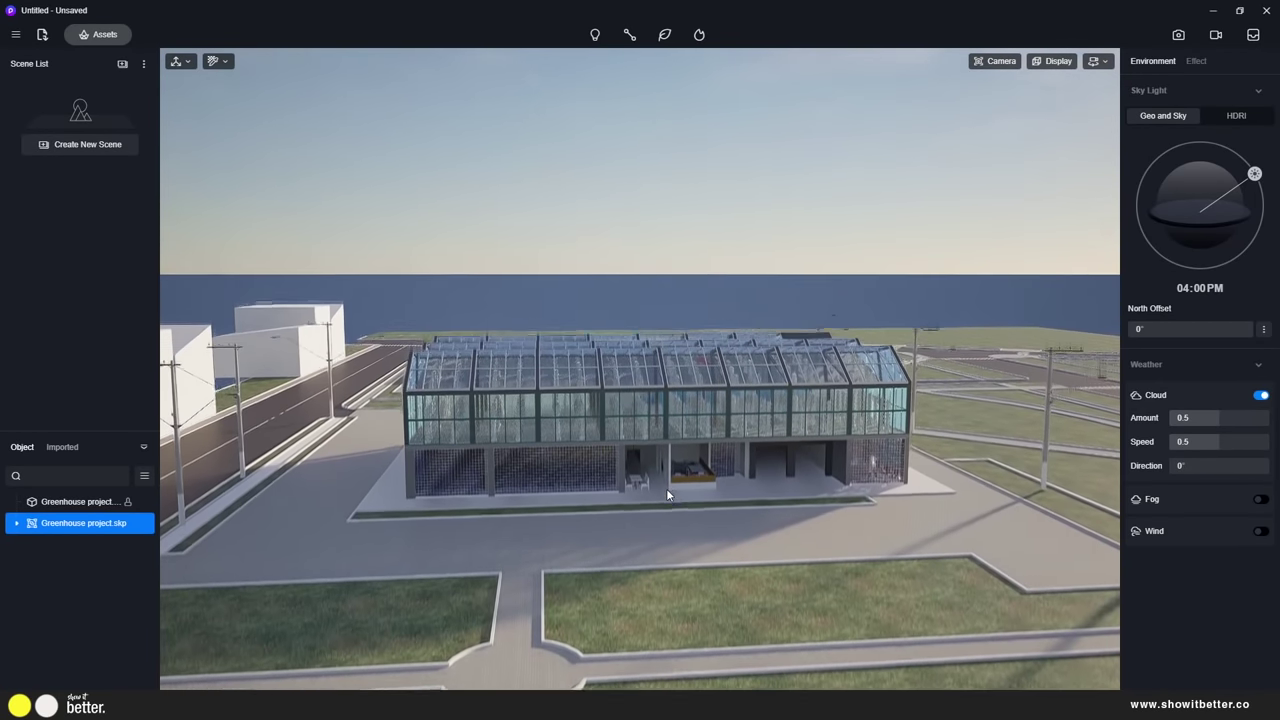
key(q)
key(s)
key(a)
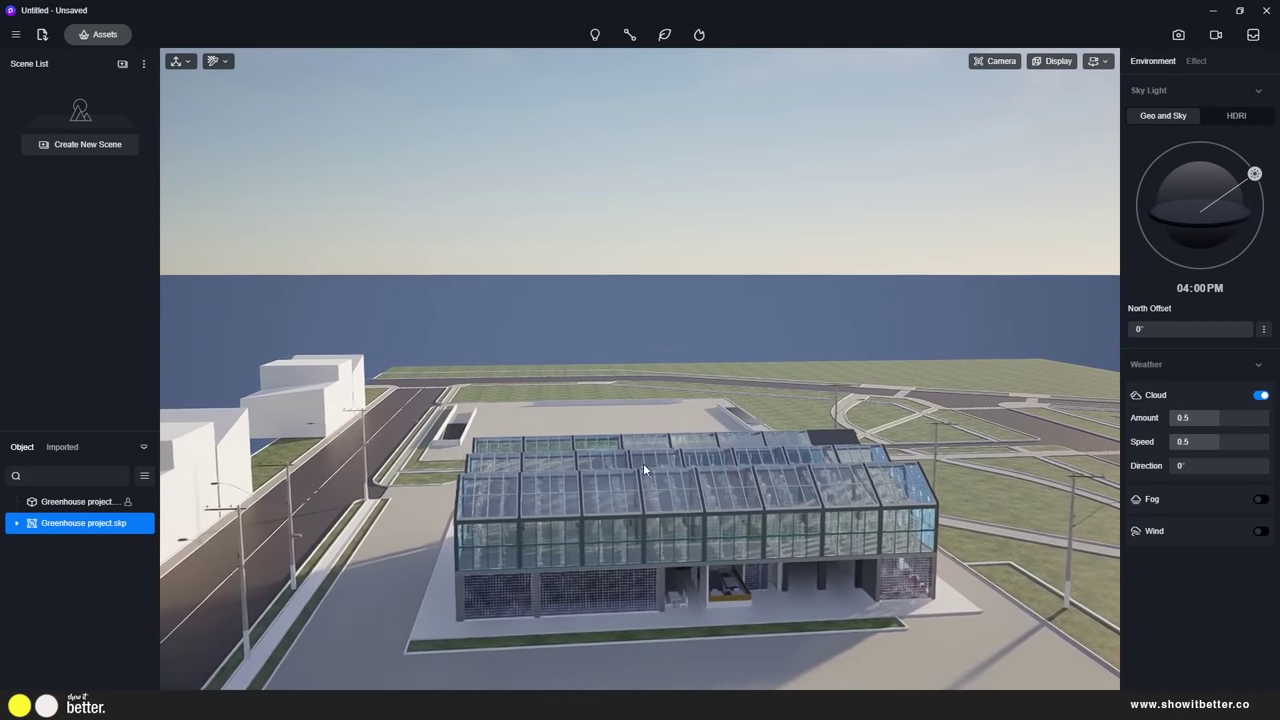
middle_drag(643, 459, 644, 644)
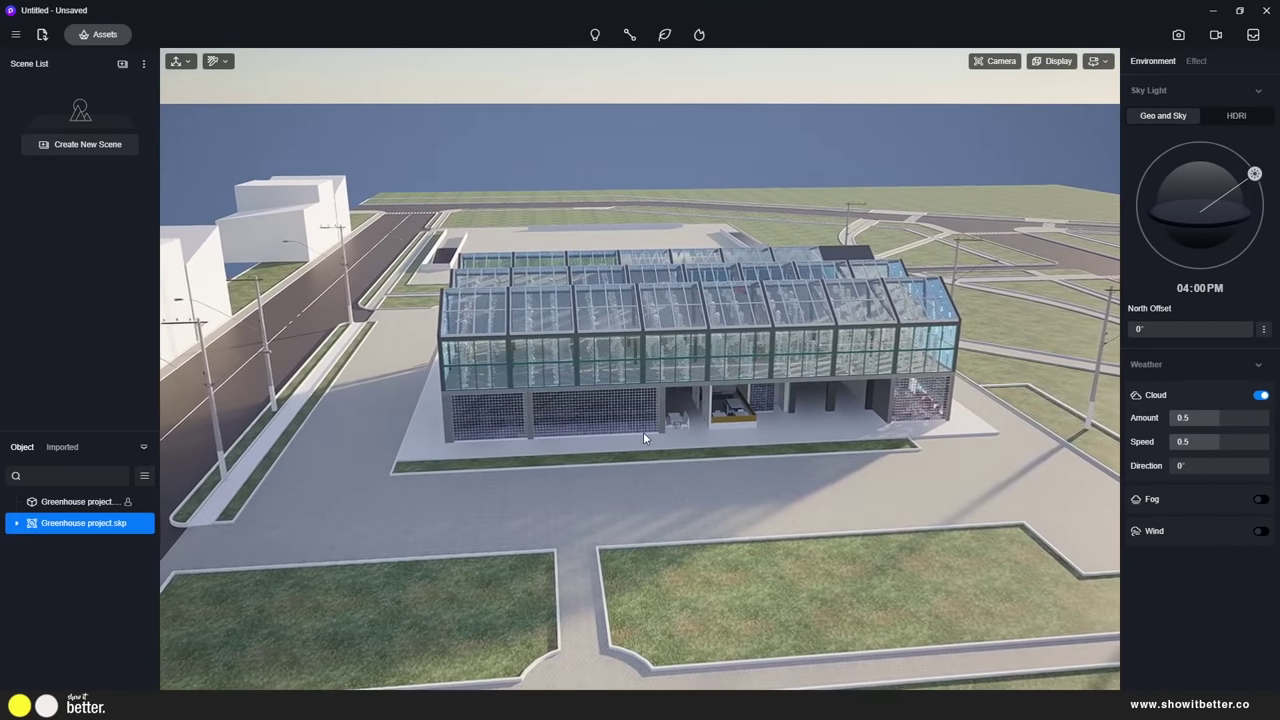
middle_drag(643, 437, 703, 387)
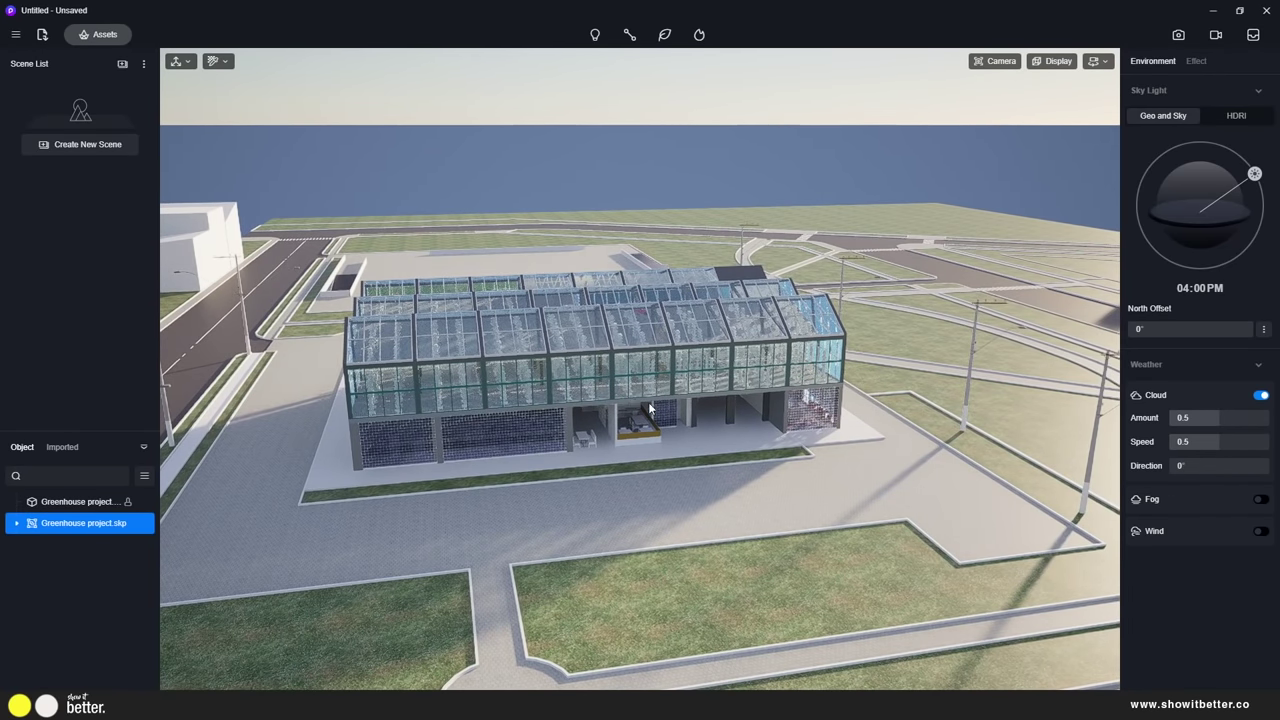
key(d)
right_drag(817, 445, 594, 426)
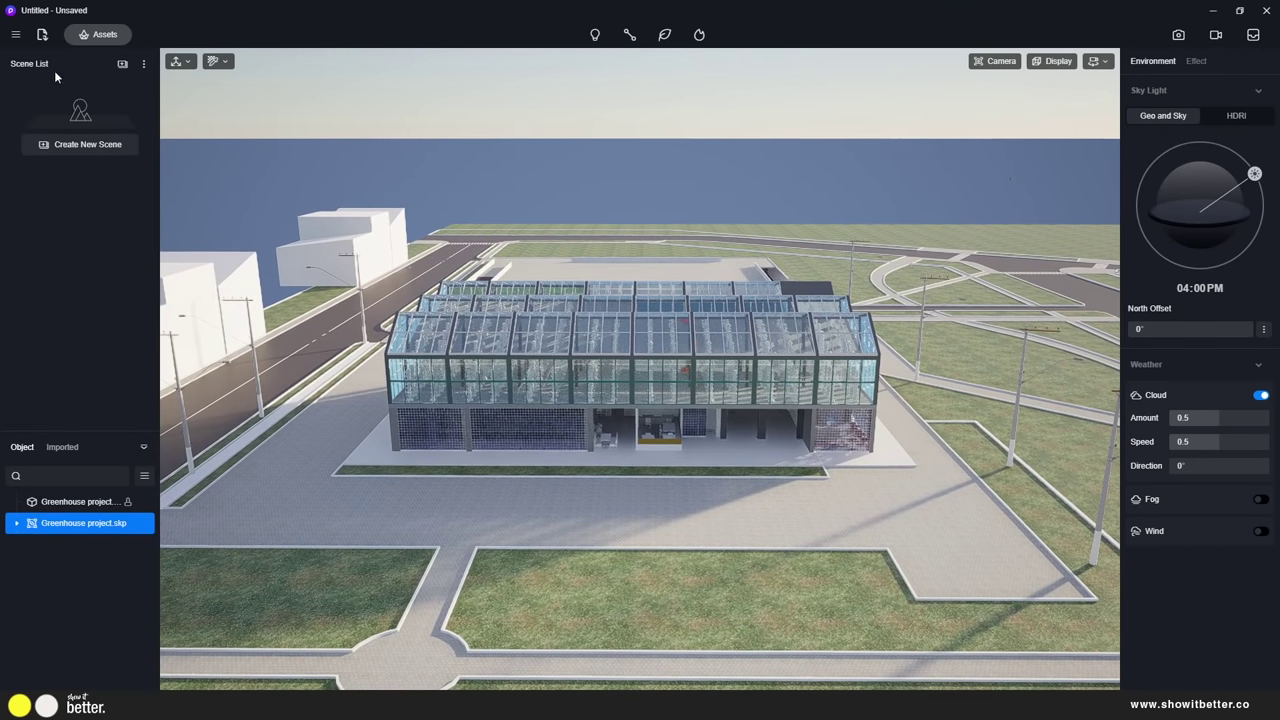
Frame the greenhouse frontally at near eye level and save the view as a new scene
scroll(588, 493, up, 1)
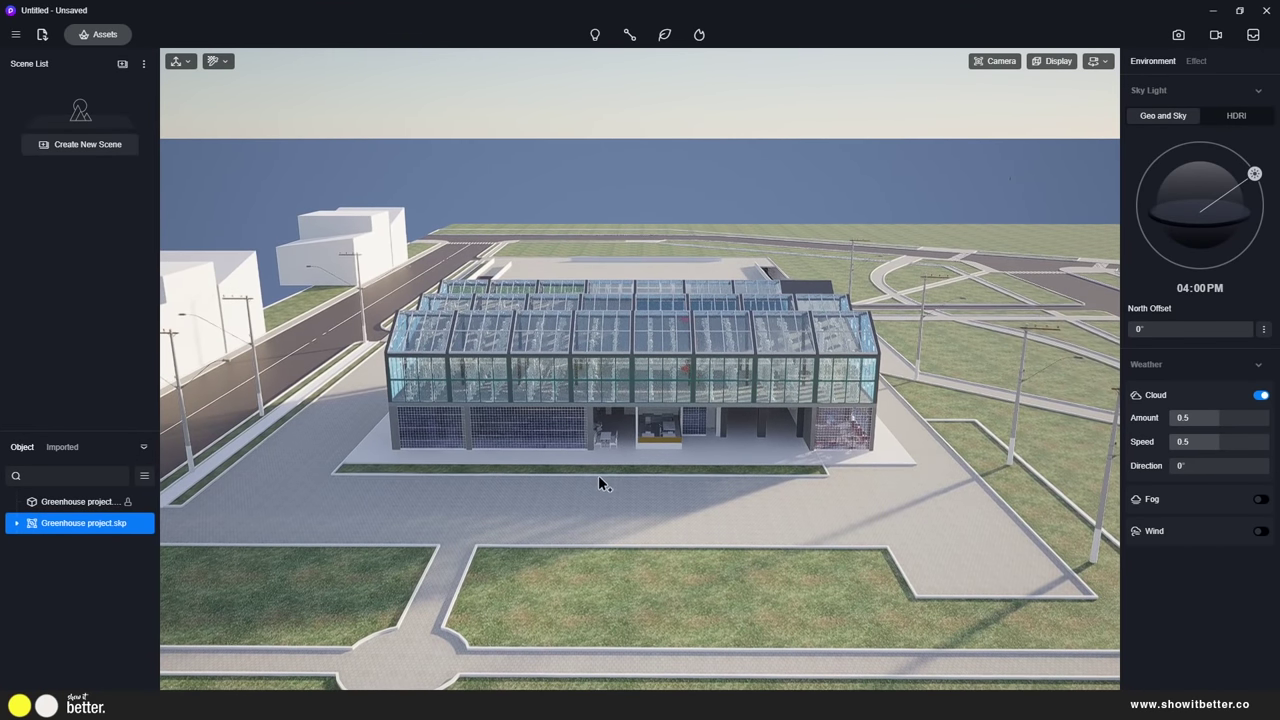
right_drag(598, 475, 609, 421)
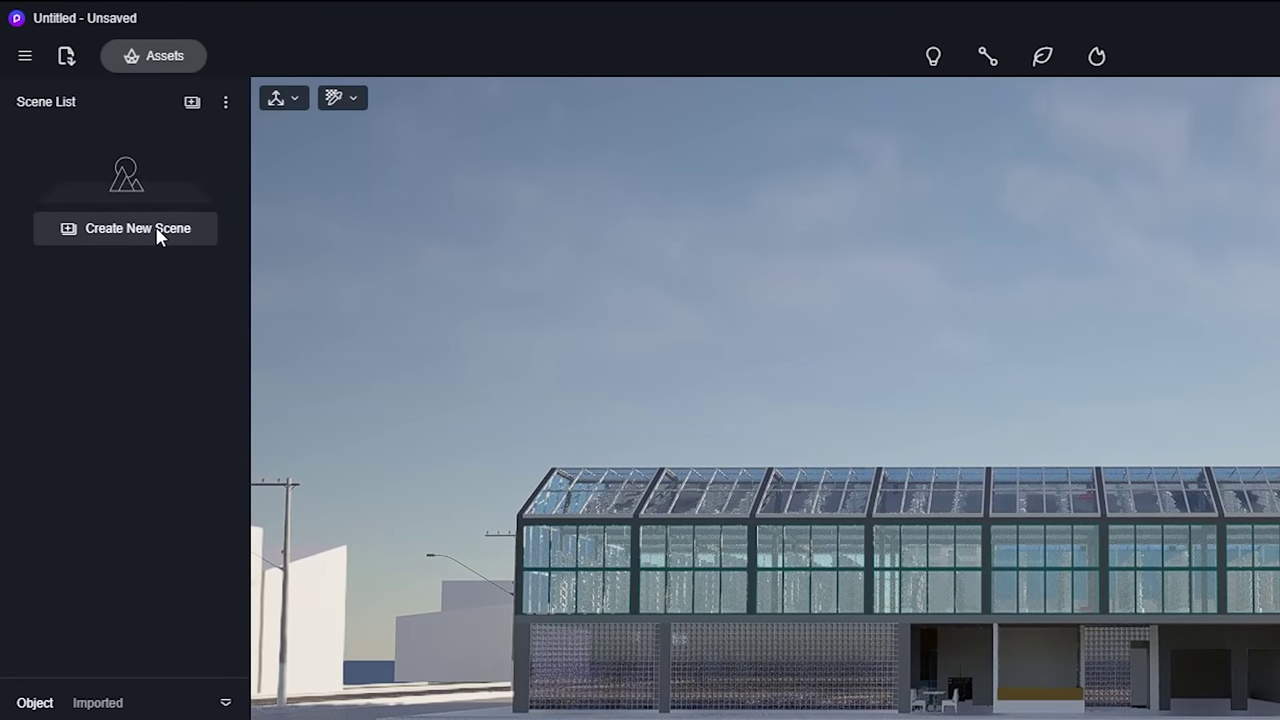
click(150, 230)
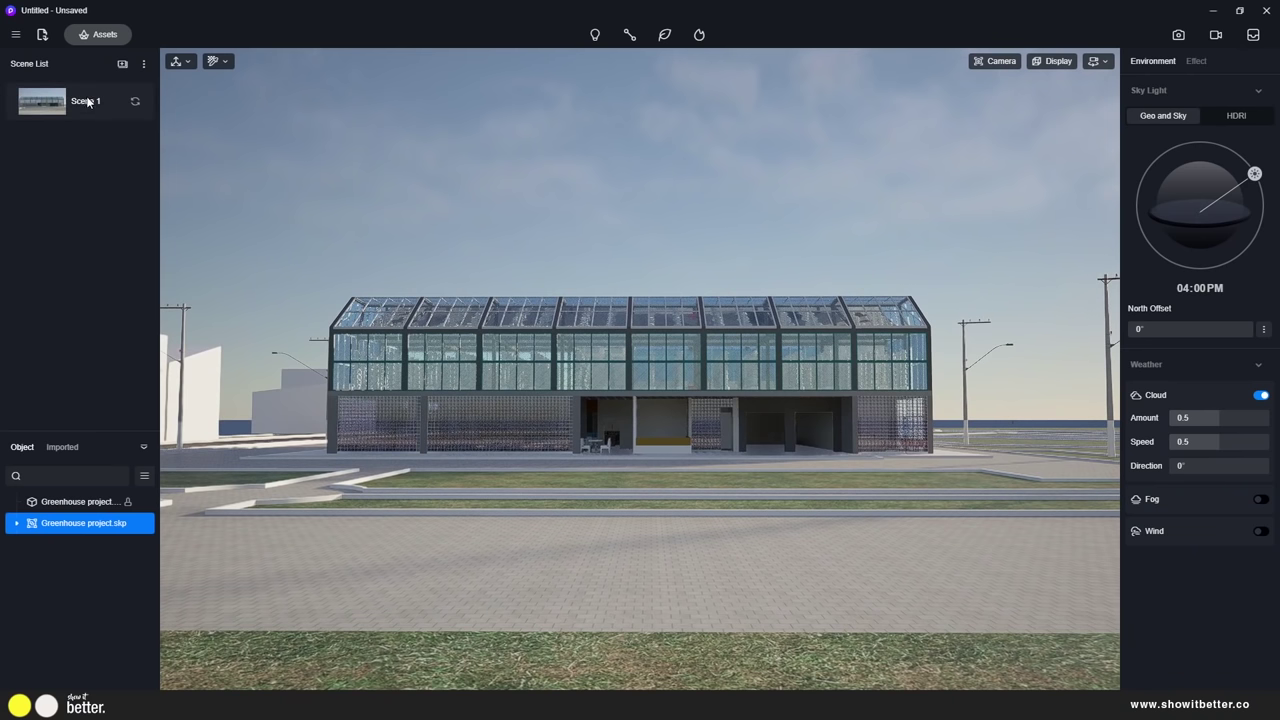
click(89, 104)
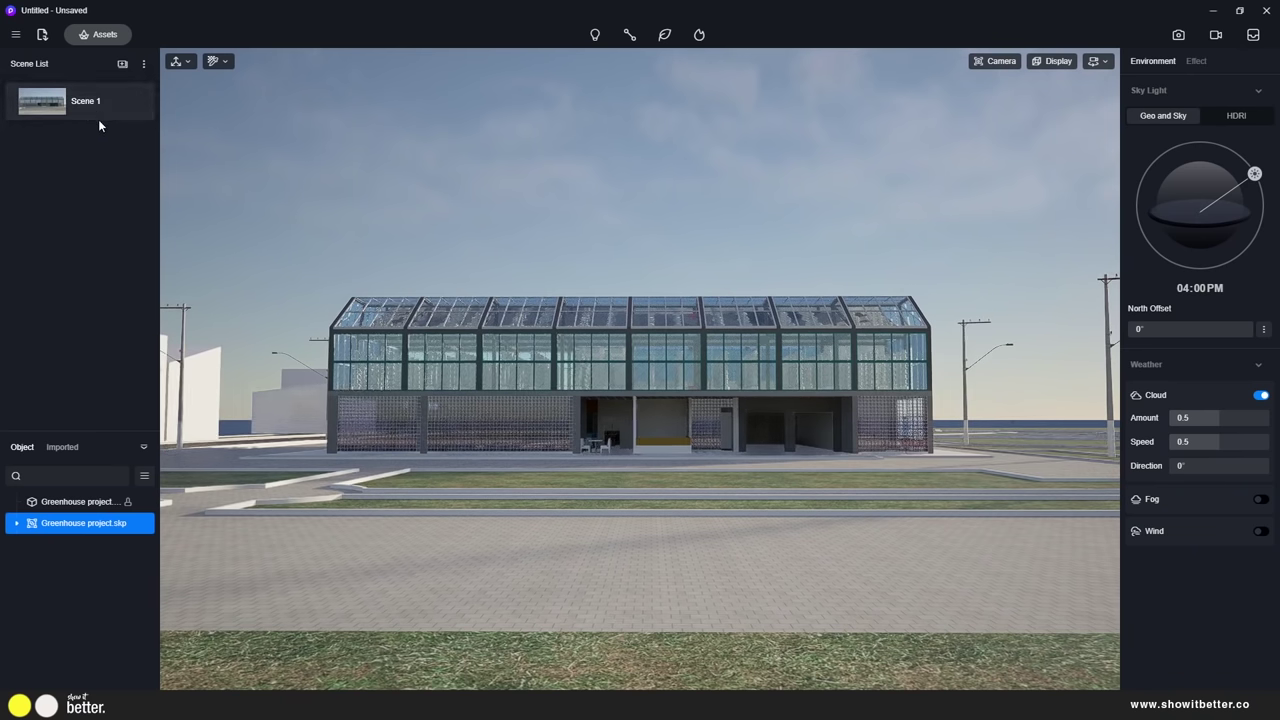
Rename the new scene as Facade
right_click(86, 102)
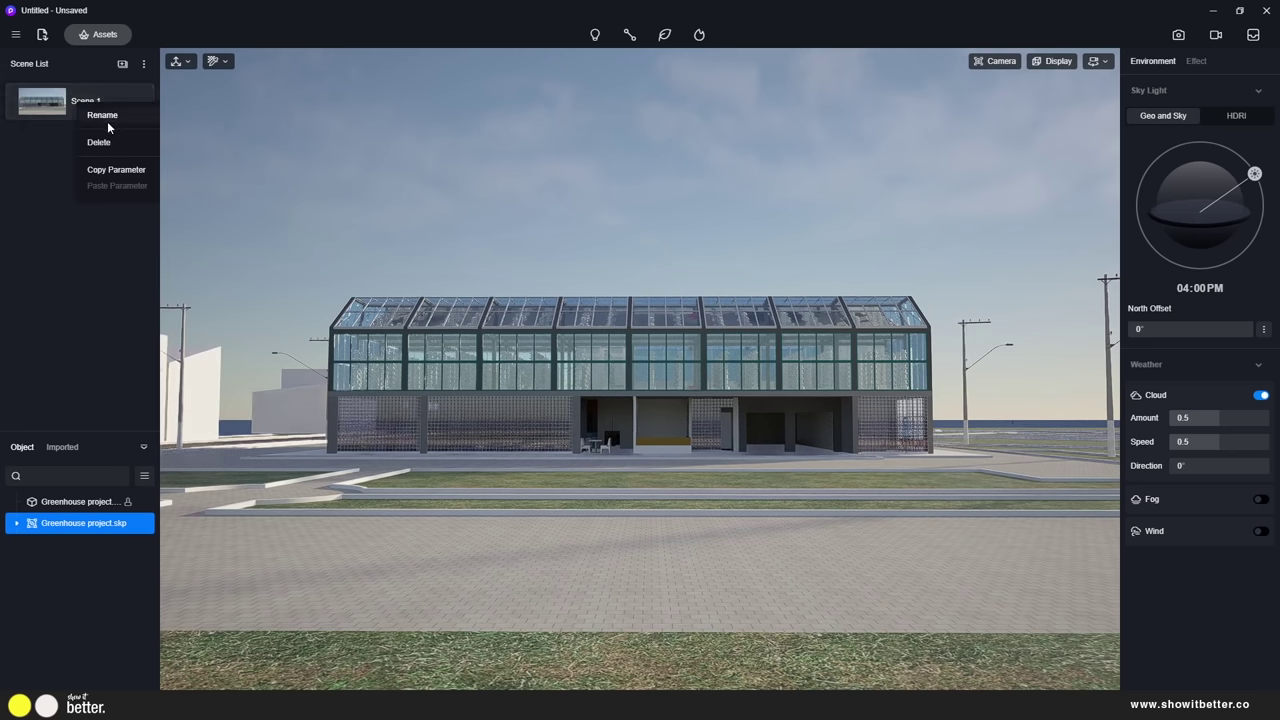
click(113, 118)
text(Facad)
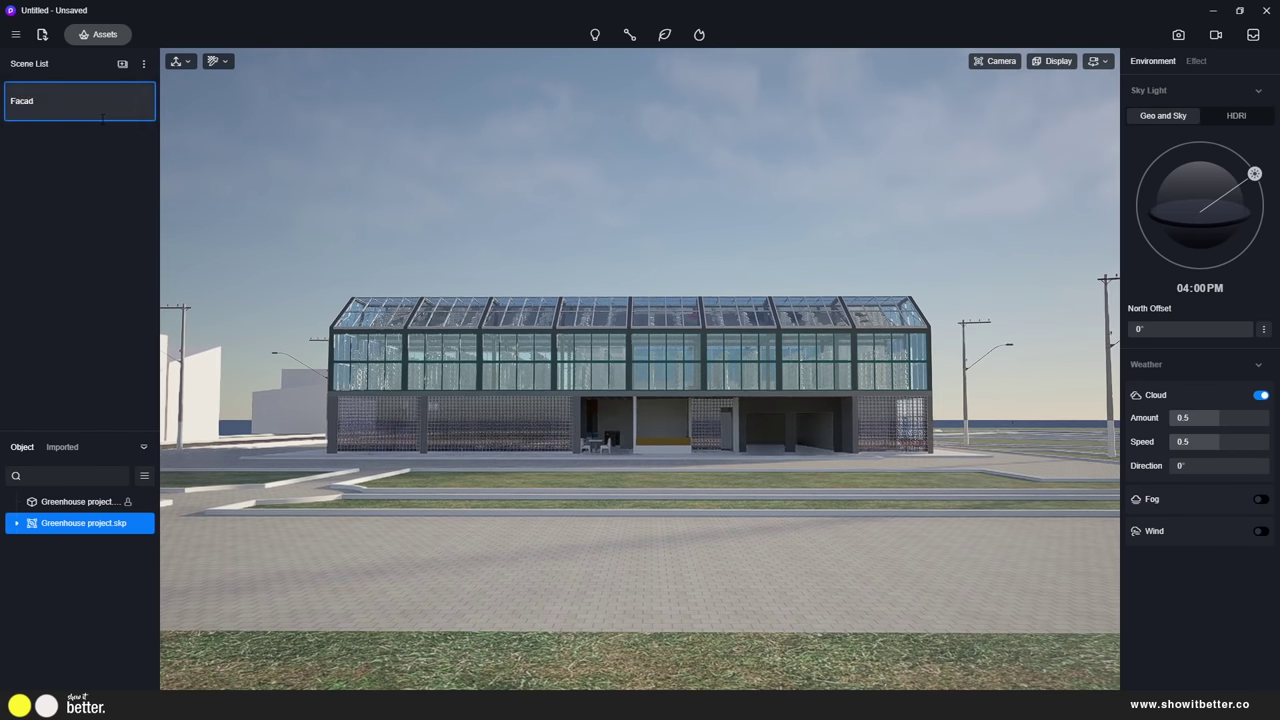
text(e)
key(Return)
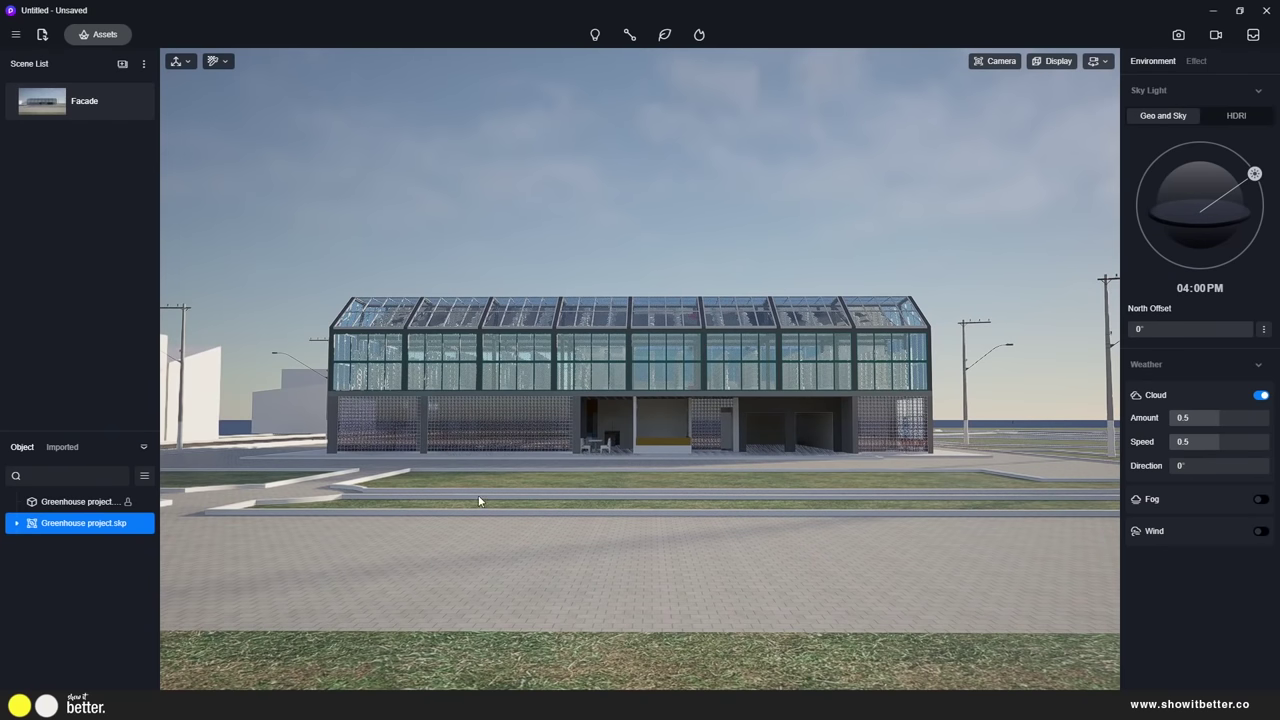
Change the foreground lawn material's template from Custom to Grass
right_drag(560, 490, 551, 608)
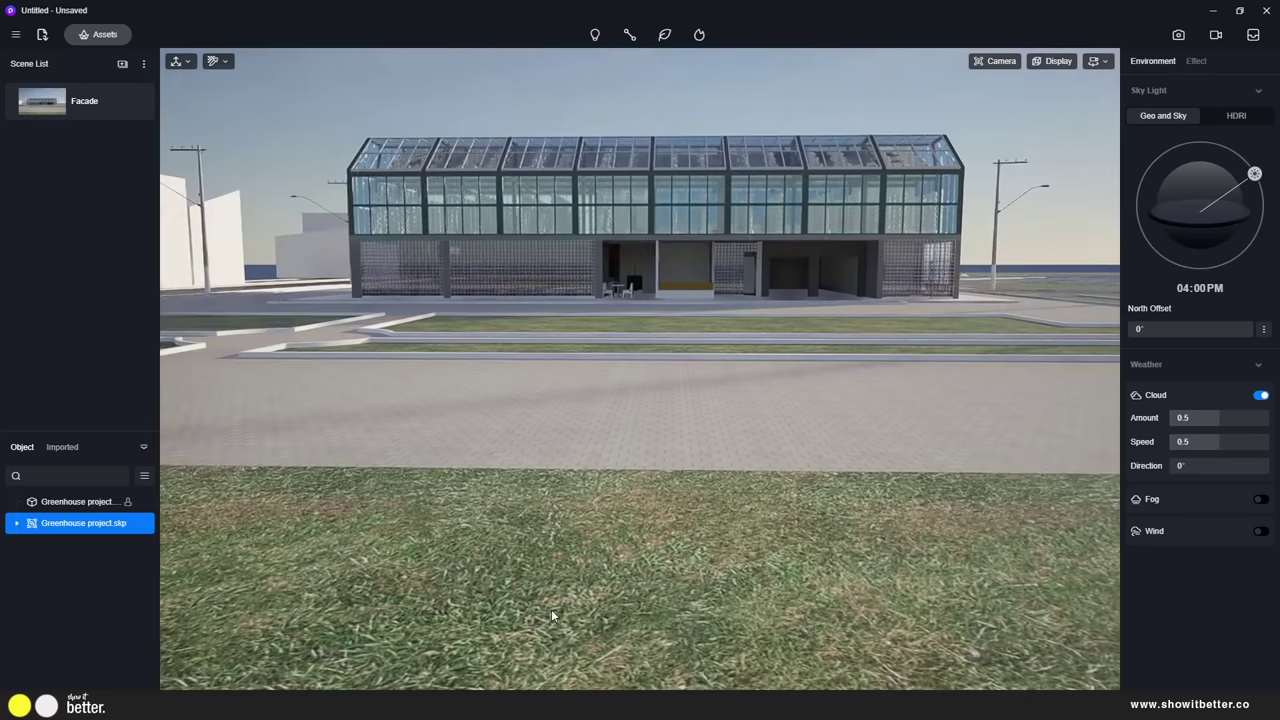
right_drag(602, 508, 638, 561)
click(637, 558)
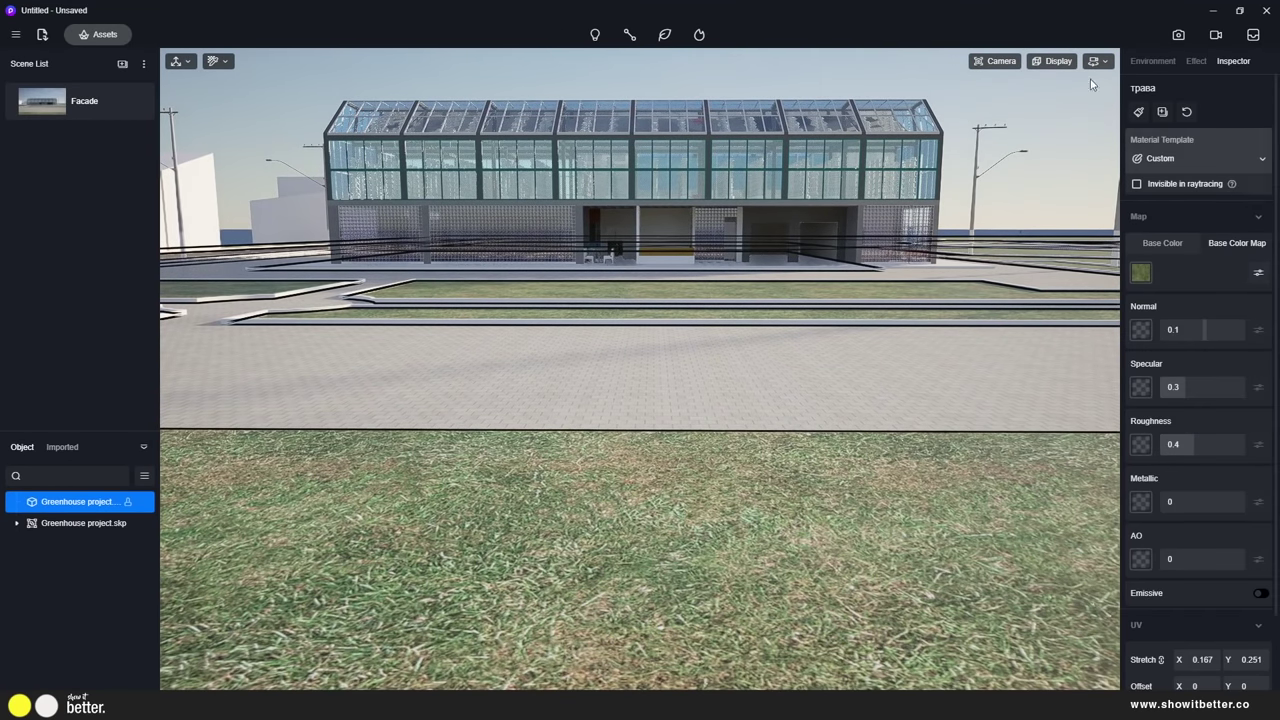
click(1206, 158)
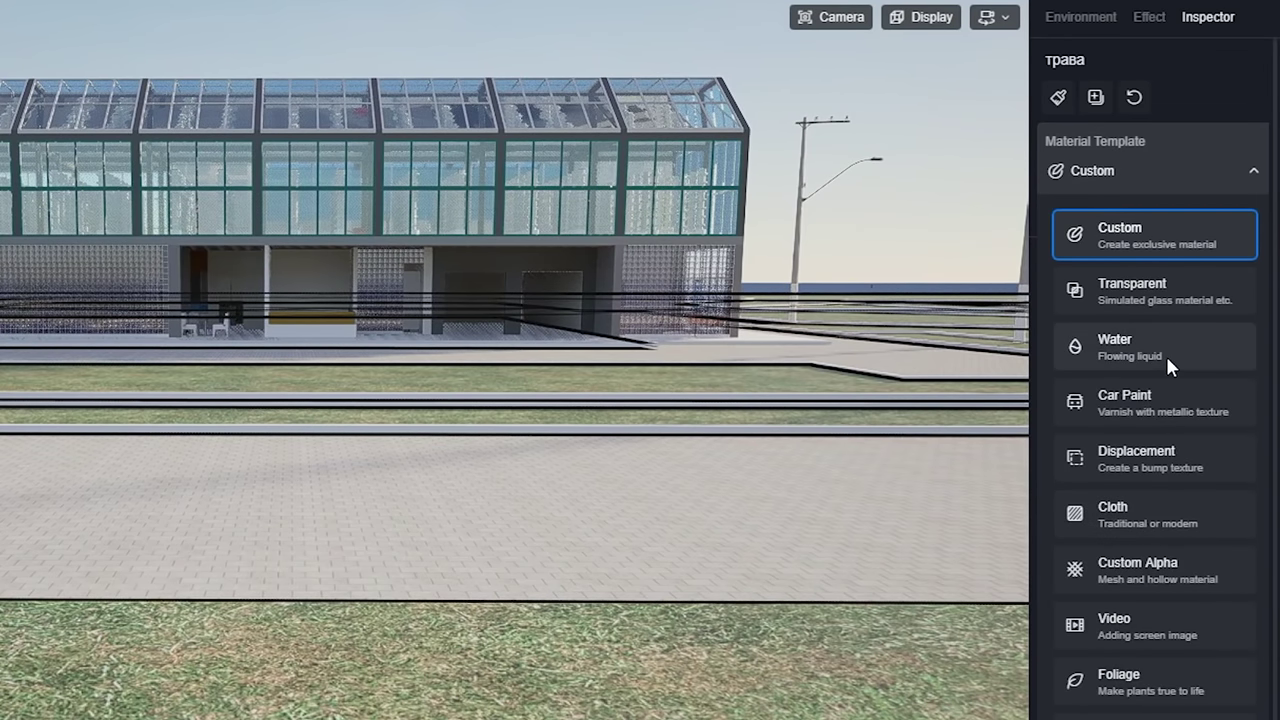
scroll(1183, 524, down, 1)
scroll(1179, 520, down, 1)
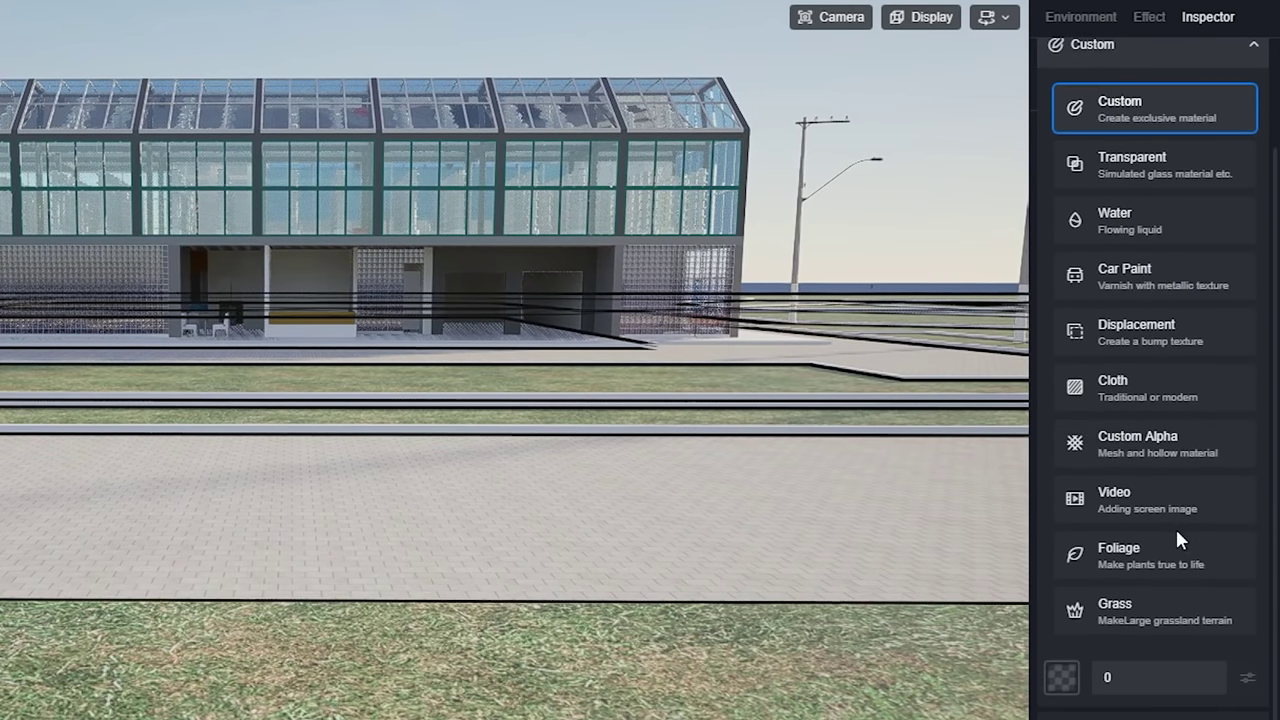
click(1146, 612)
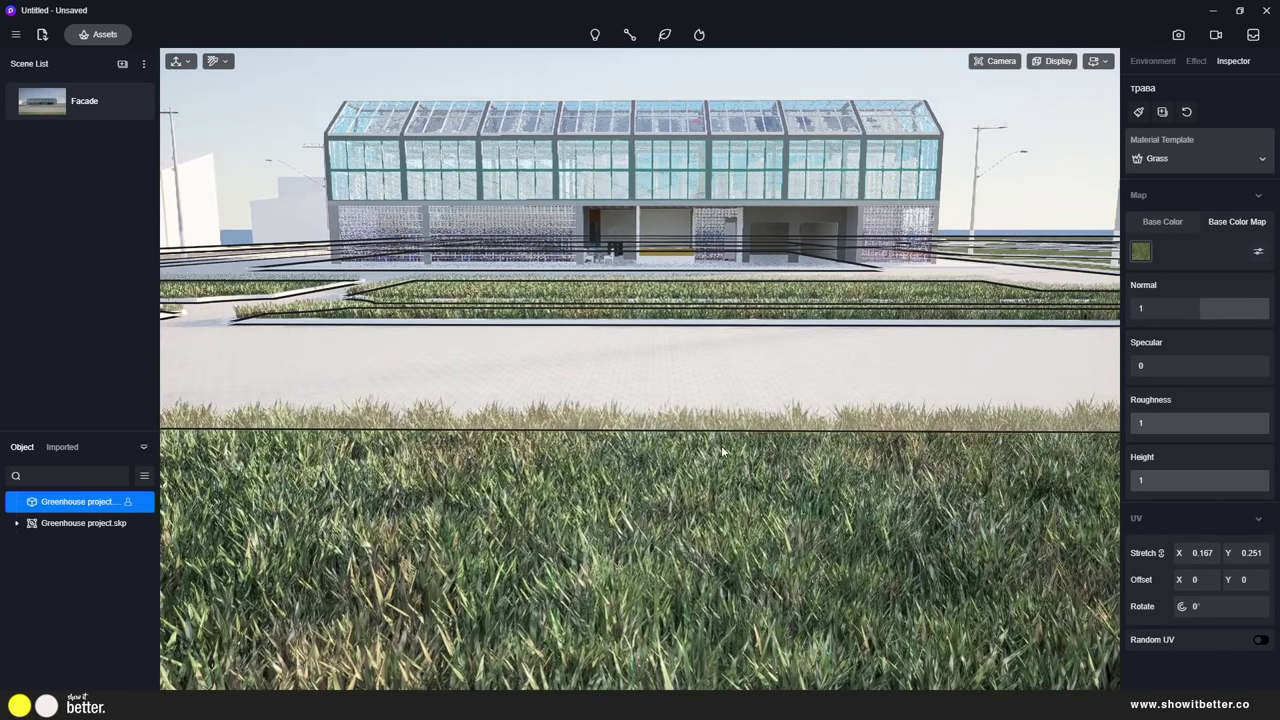
Return to the Facade scene, set the grass height to 0.32 and toggle on Random UV for the lawn
click(58, 114)
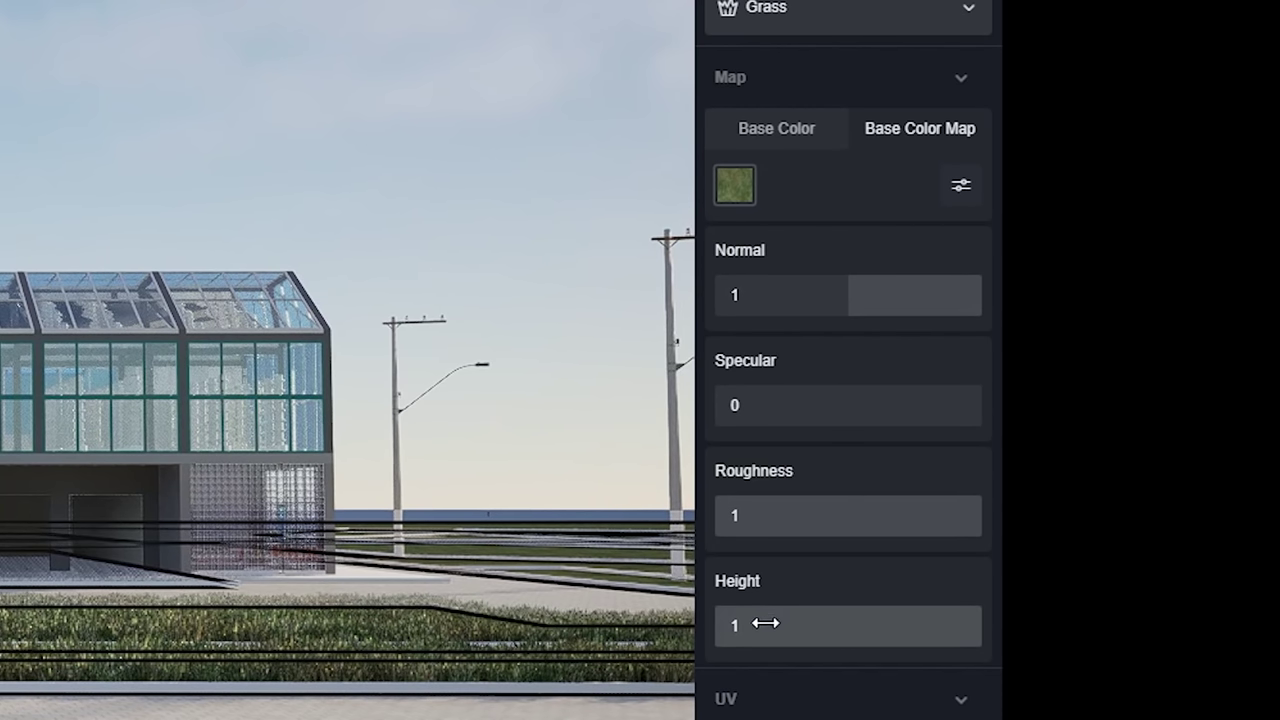
drag(765, 626, 955, 645)
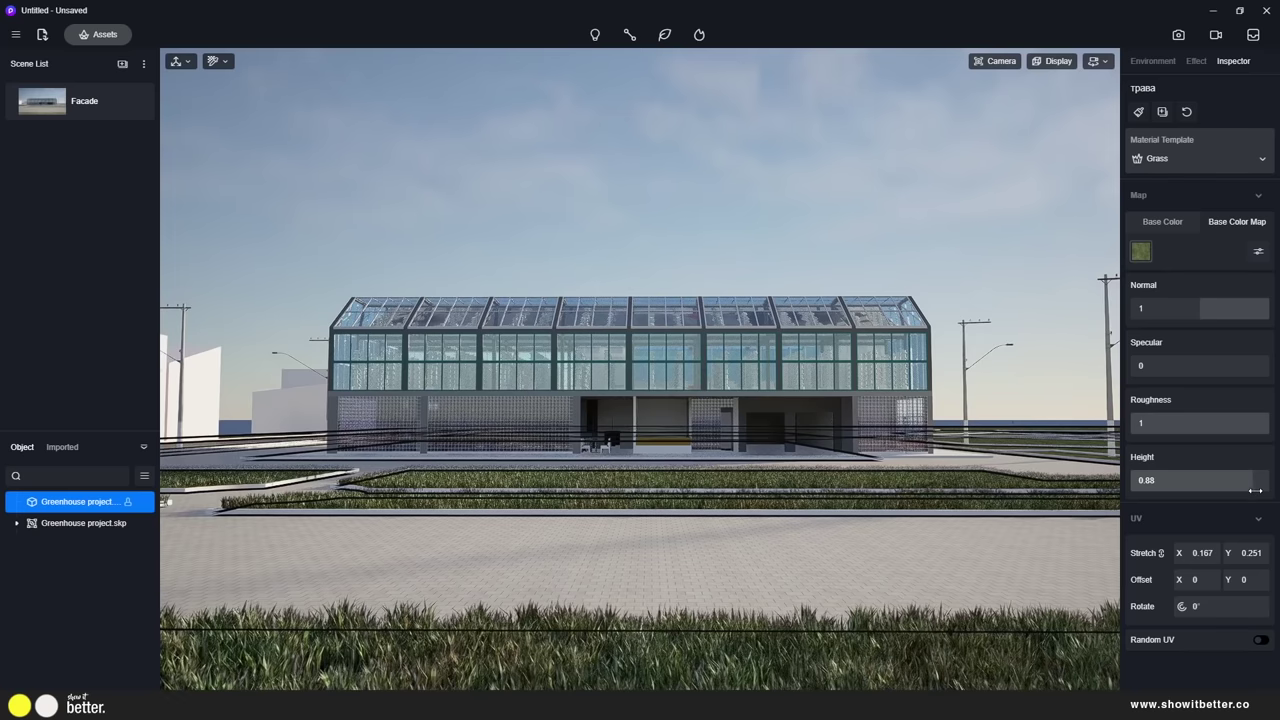
drag(1255, 490, 1175, 486)
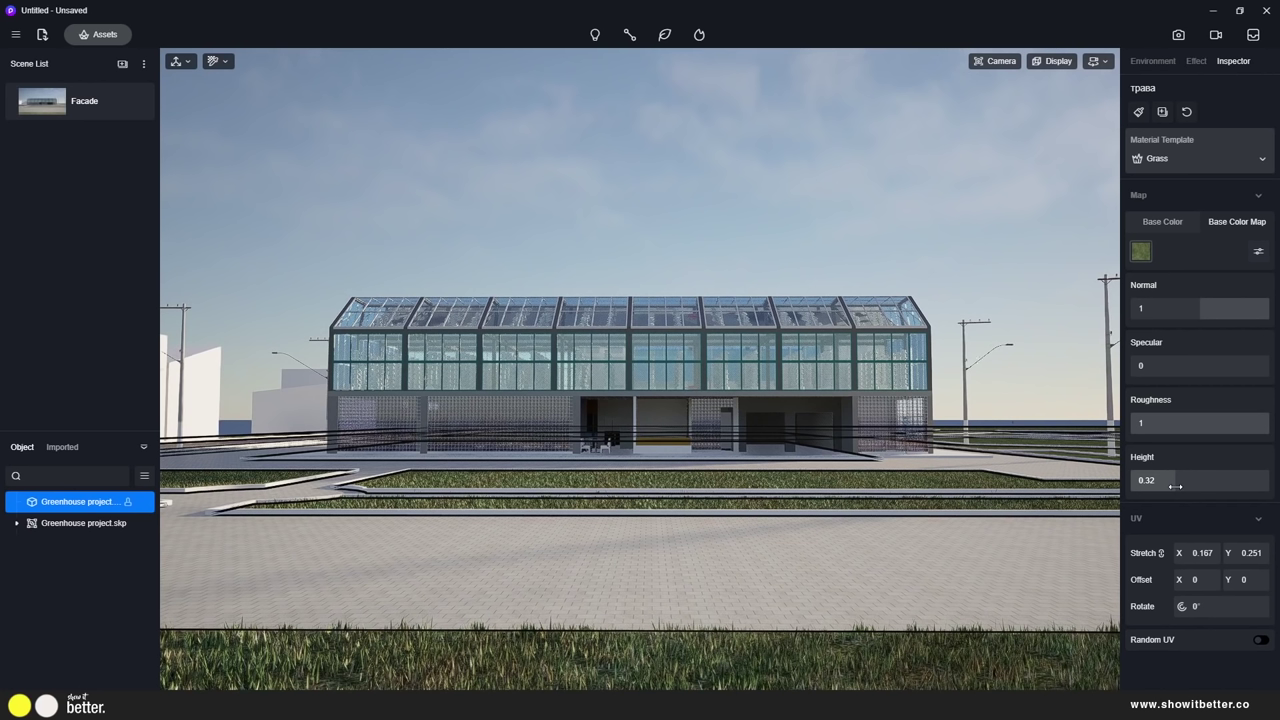
click(1261, 641)
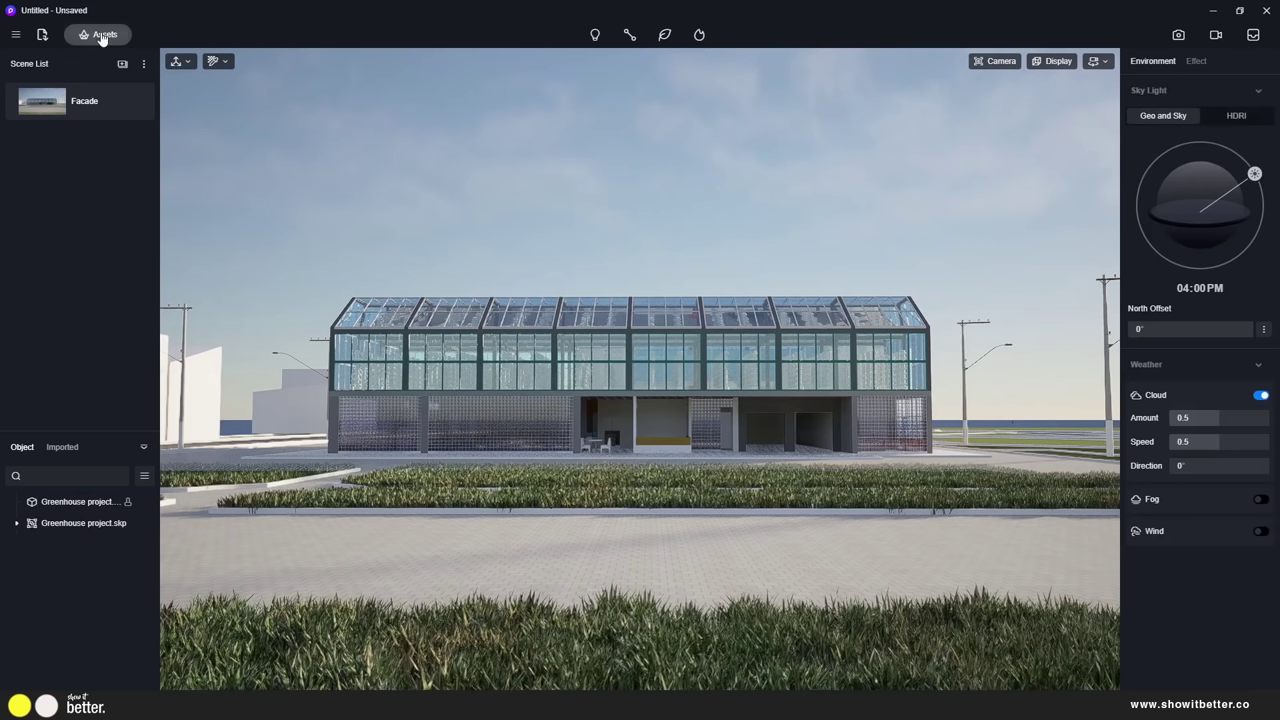
Download the Modern low-rise residential building from the online Buildings models, with the whole greenhouse site in view
click(101, 36)
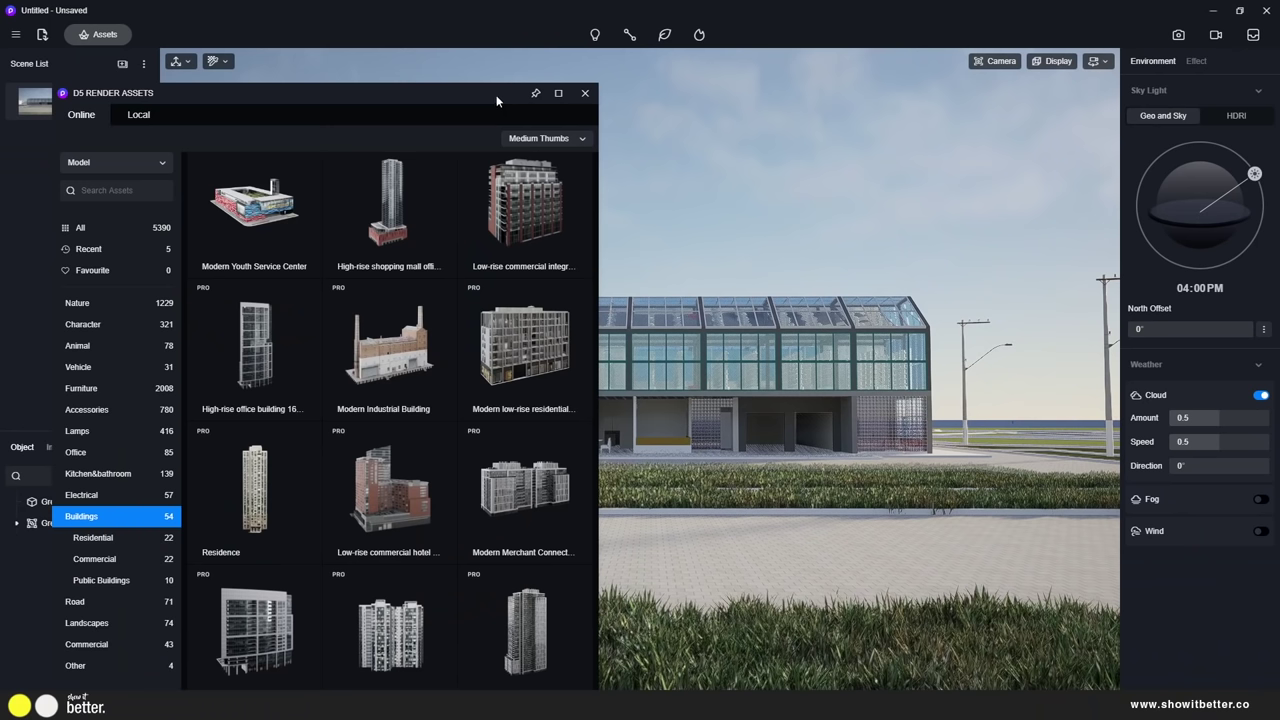
drag(485, 102, 493, 92)
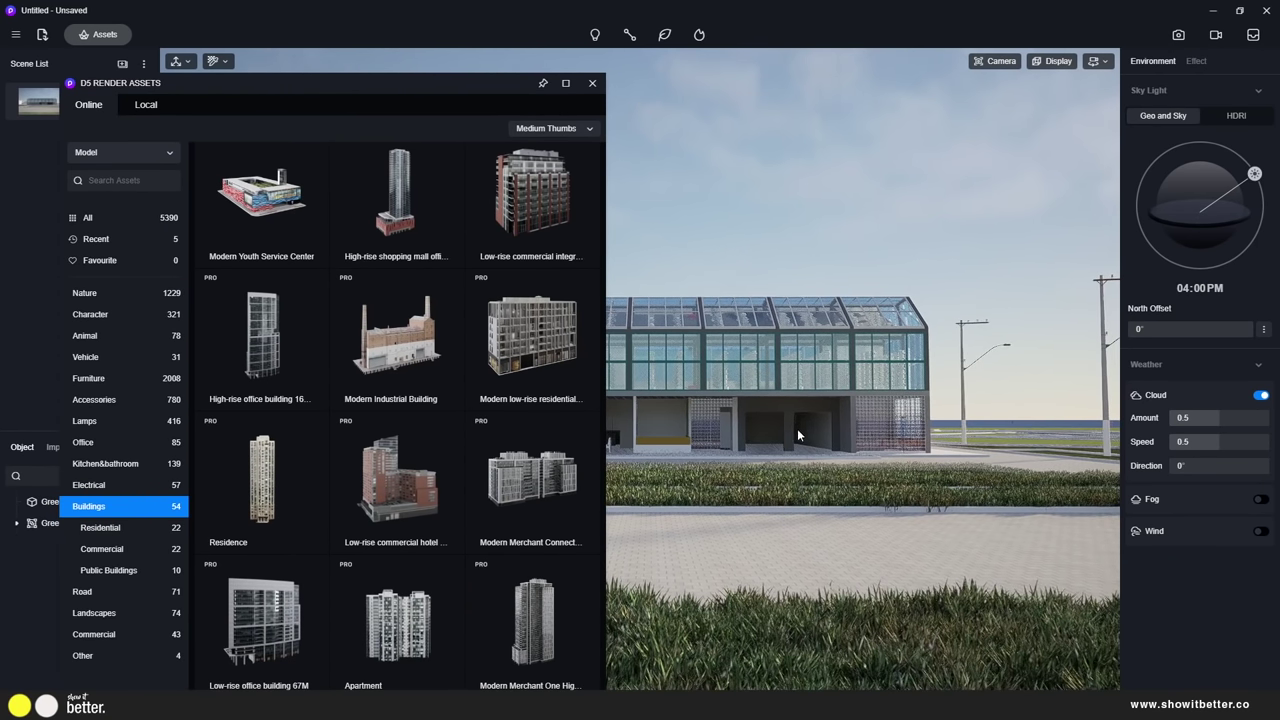
middle_drag(797, 428, 819, 463)
right_drag(819, 462, 824, 533)
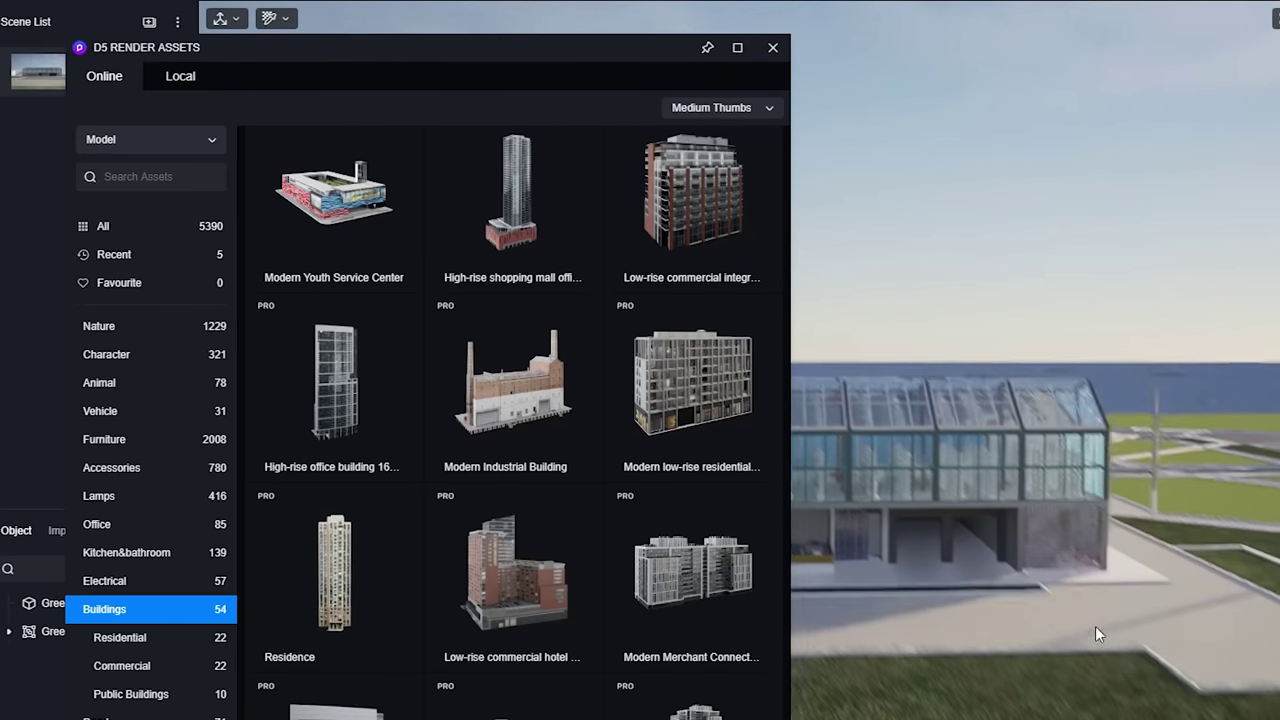
right_drag(1079, 647, 427, 630)
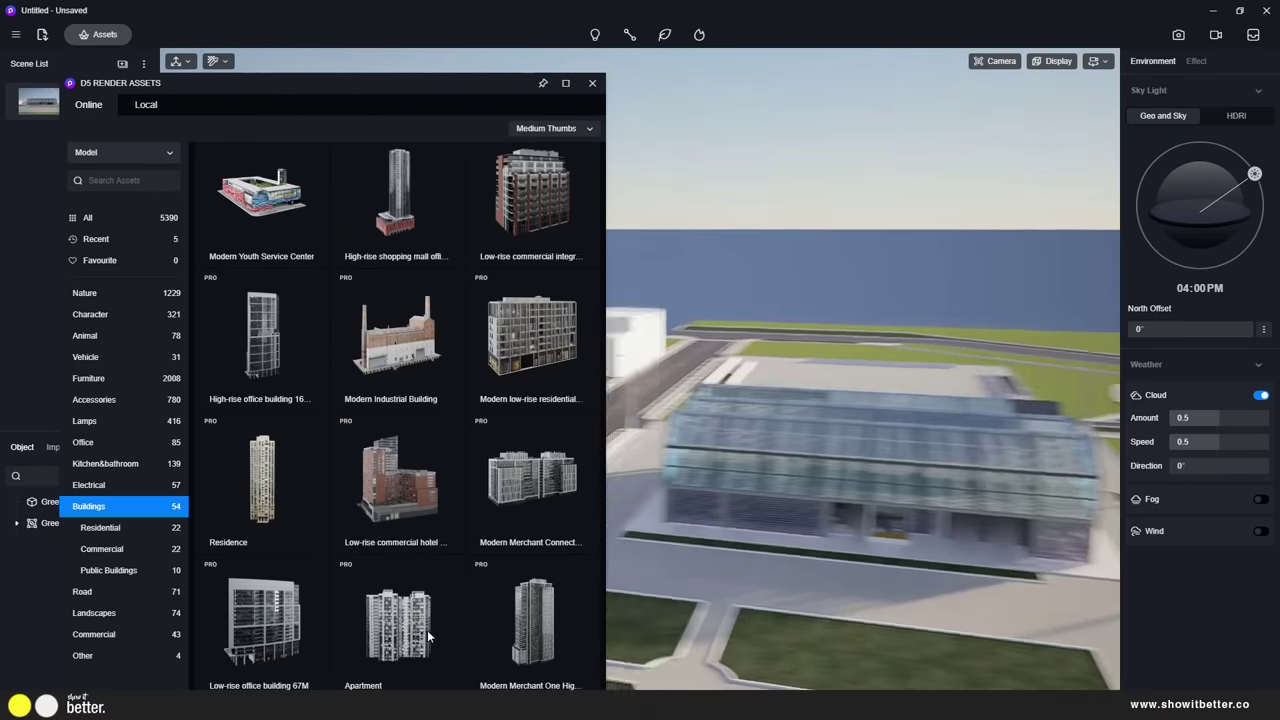
right_drag(744, 546, 840, 657)
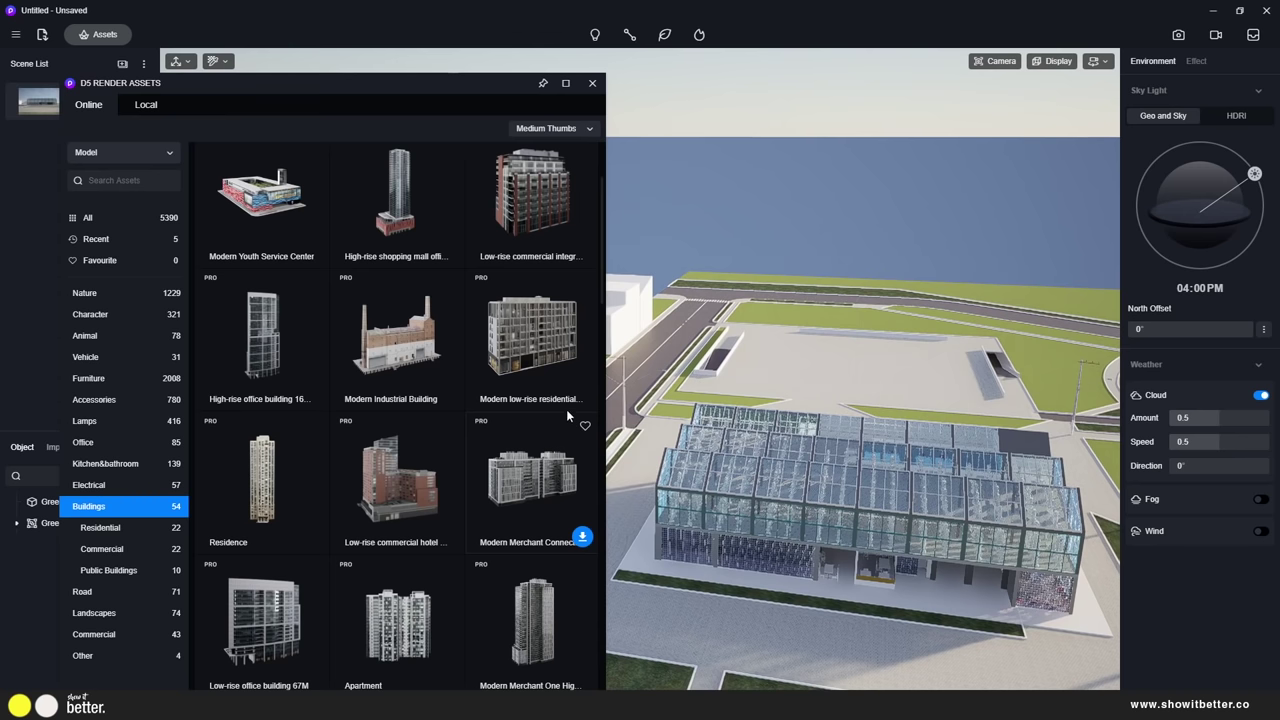
mouse_move(545, 347)
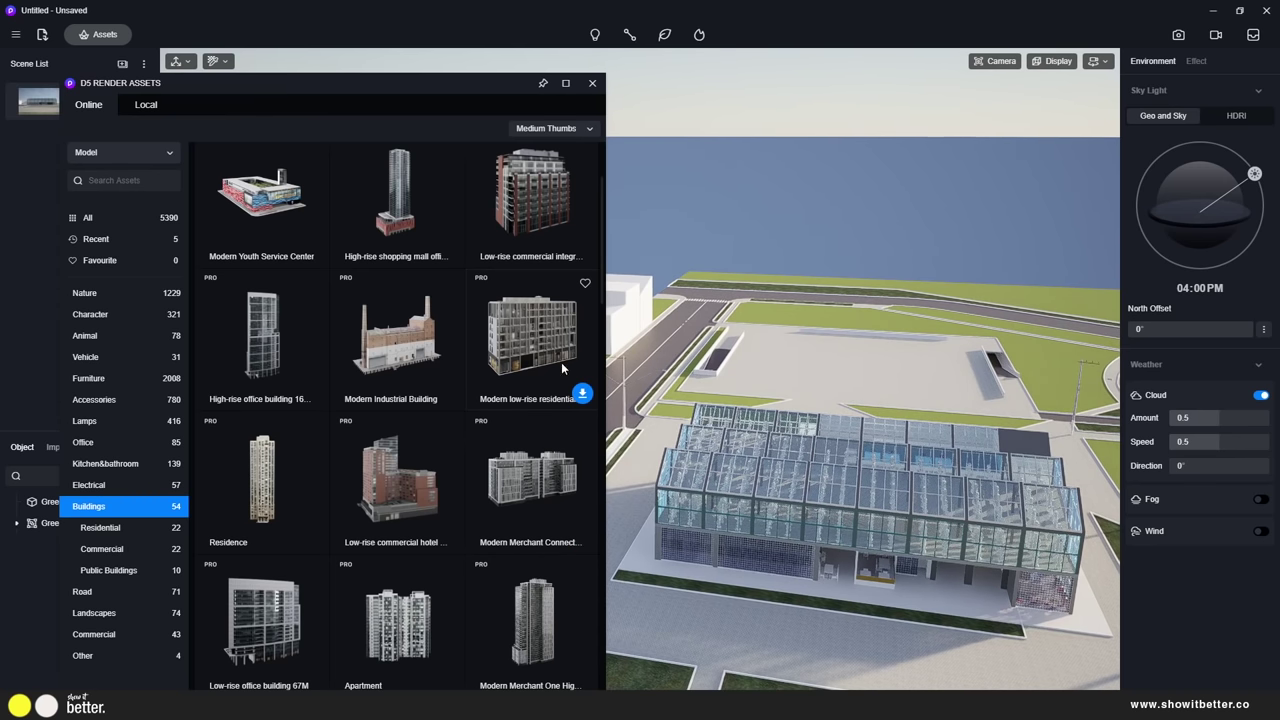
click(582, 393)
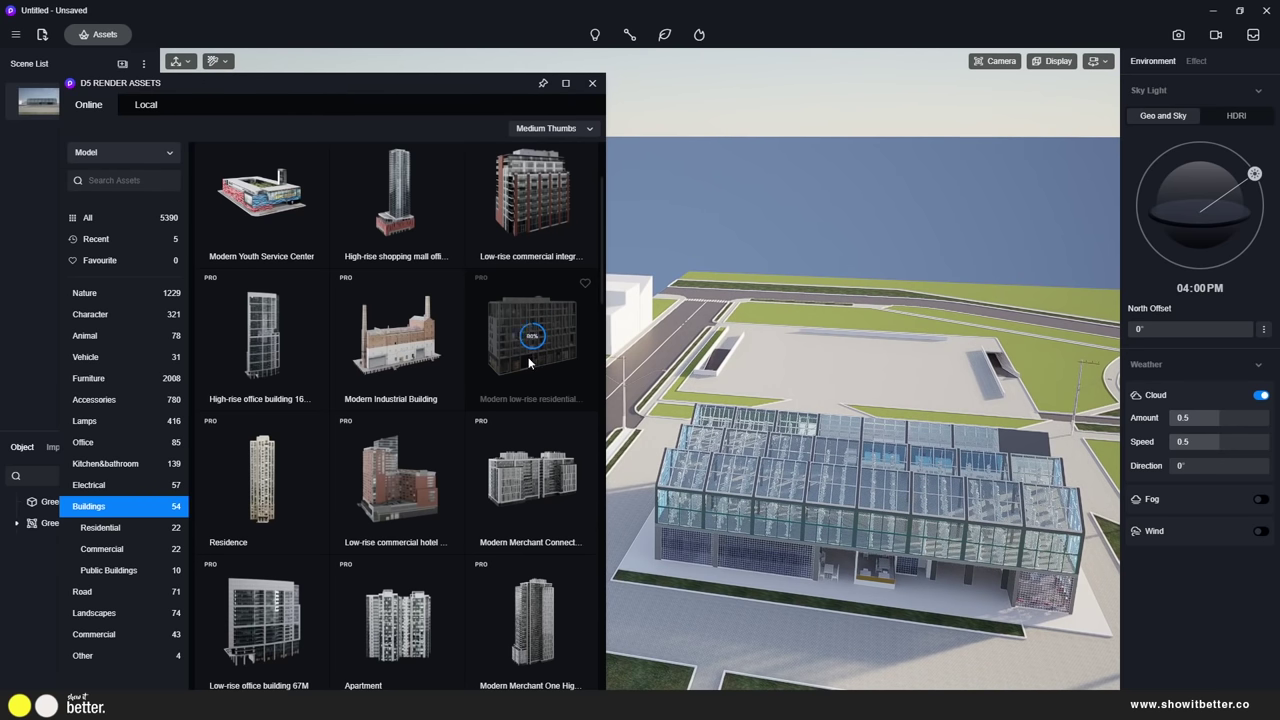
Place the Modern low-rise residential building on the paved area behind the greenhouse, rotated 180° about Y
click(525, 344)
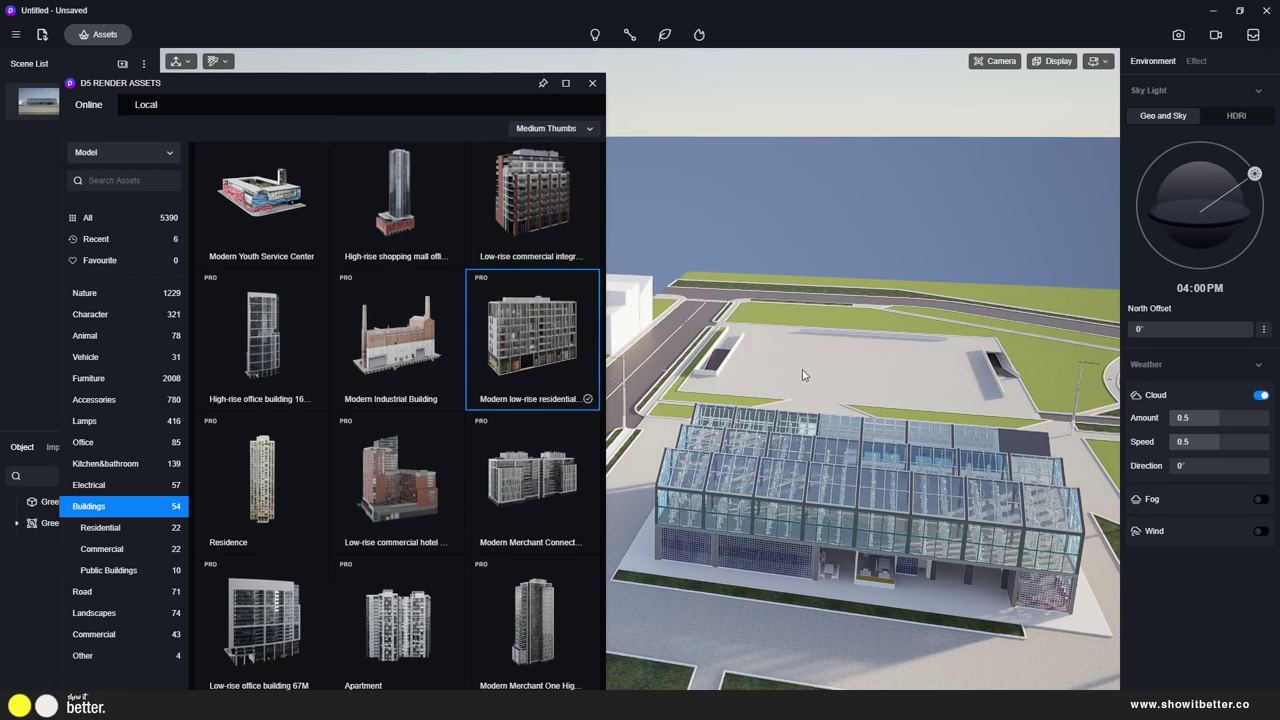
click(850, 370)
drag(864, 384, 826, 370)
drag(848, 387, 850, 356)
Place the Modern Industrial Building across the road beside the greenhouse, rotated 90° about Y
right_drag(828, 453, 783, 493)
scroll(784, 495, down, 2)
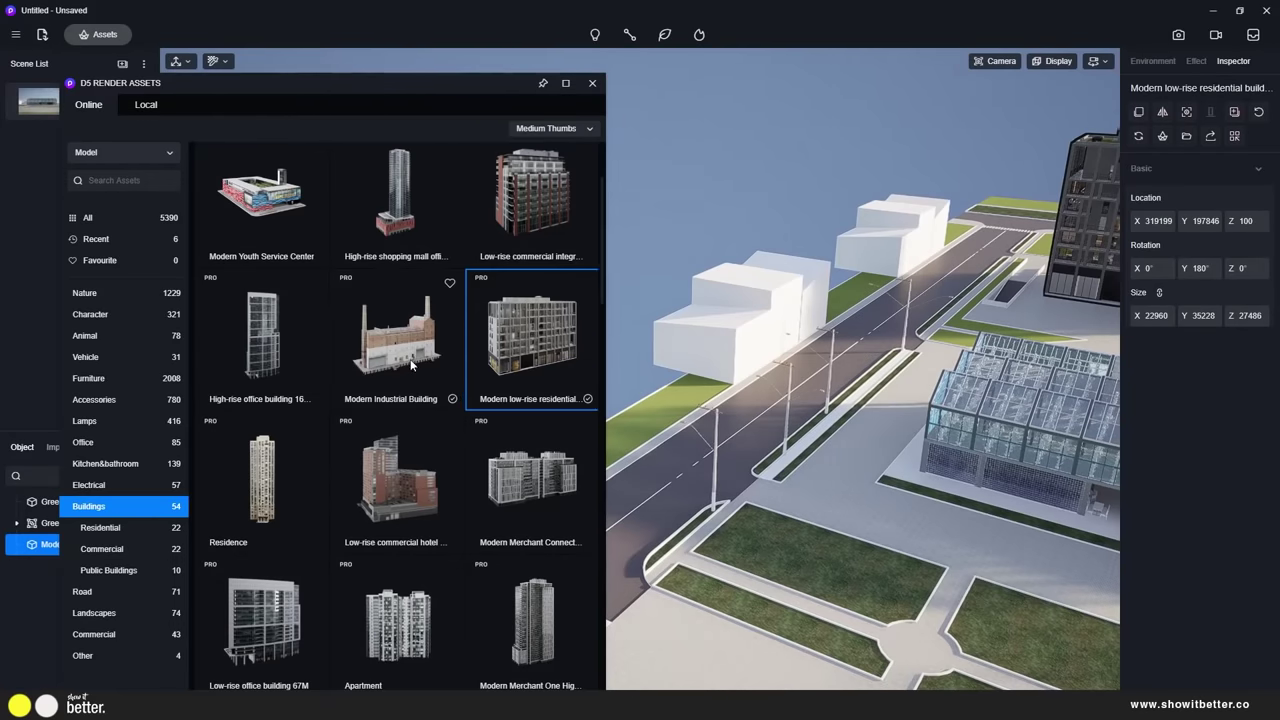
click(430, 359)
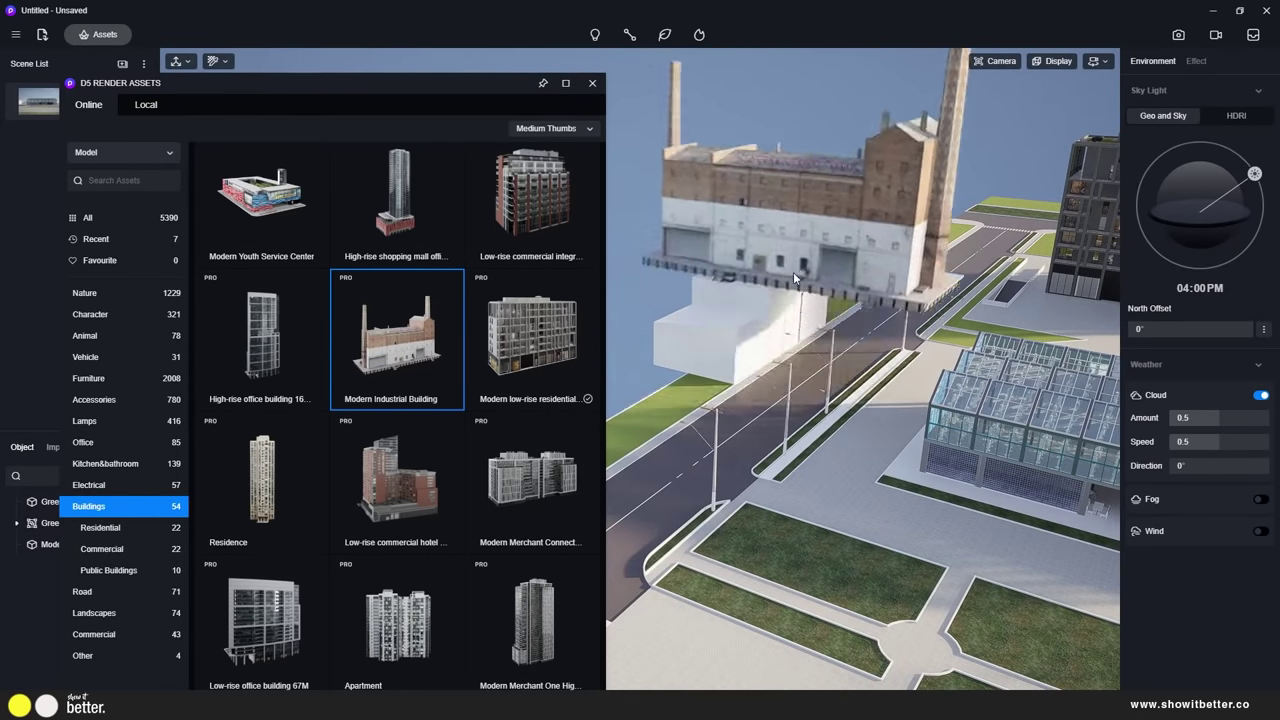
click(708, 386)
click(725, 408)
drag(759, 397, 725, 389)
drag(643, 397, 712, 357)
drag(791, 358, 771, 355)
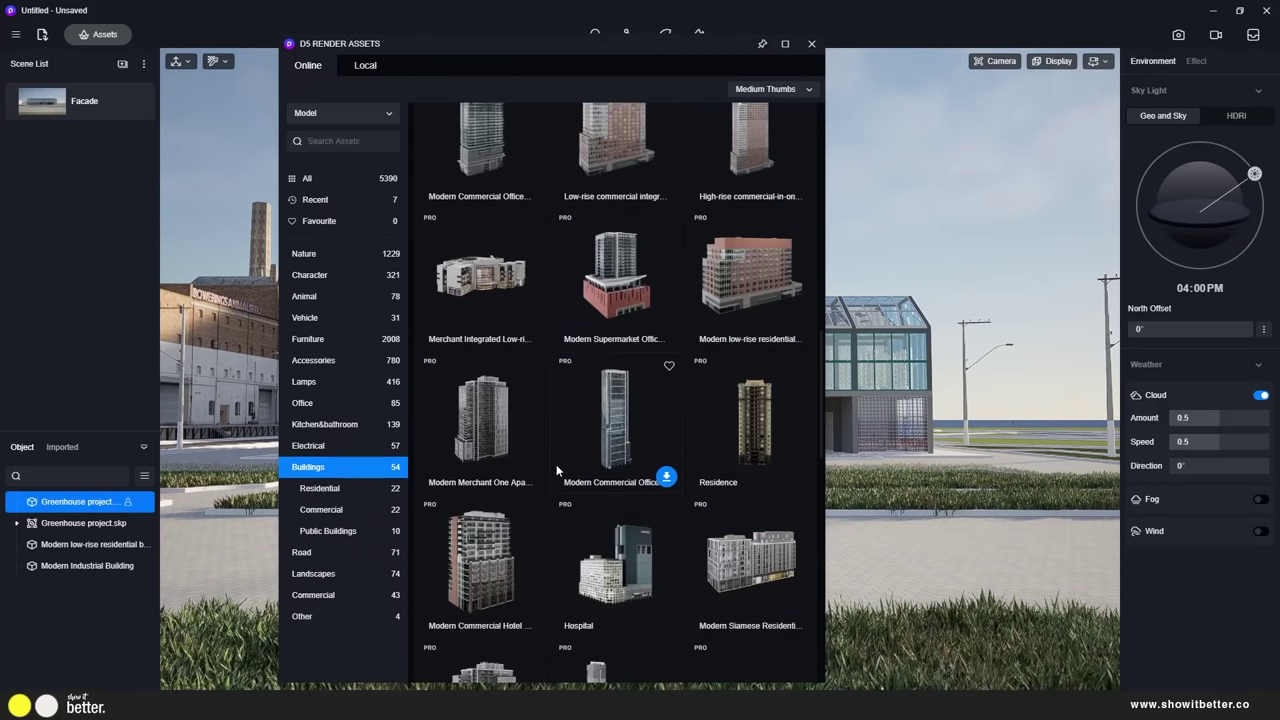
Browse the Buildings models and add the Modern Youth Service Center to the project
scroll(556, 464, down, 7)
scroll(556, 464, up, 17)
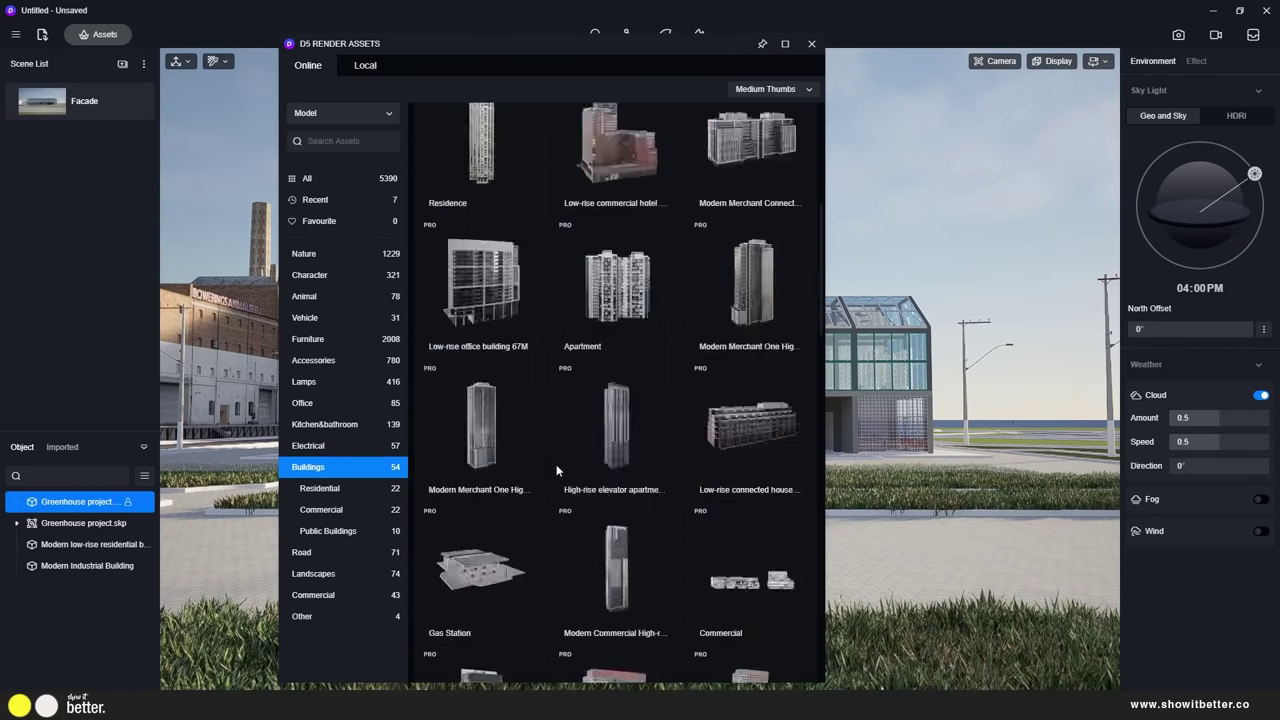
click(430, 324)
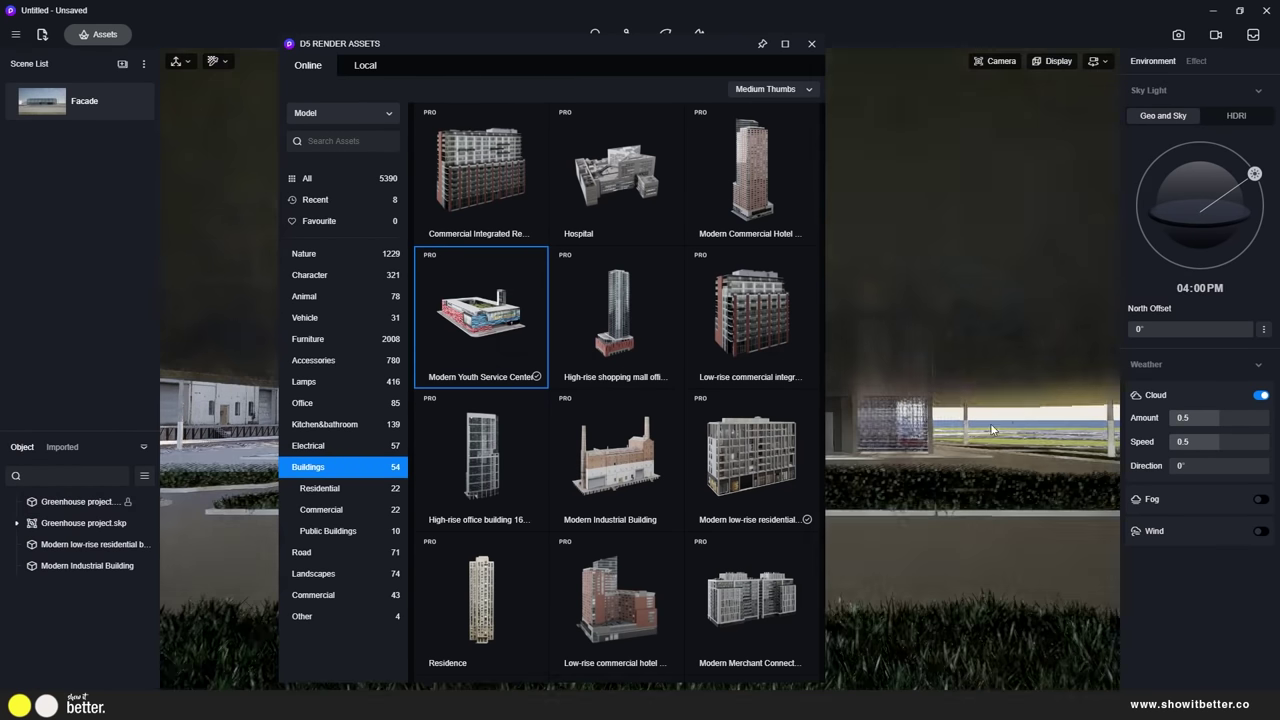
click(811, 44)
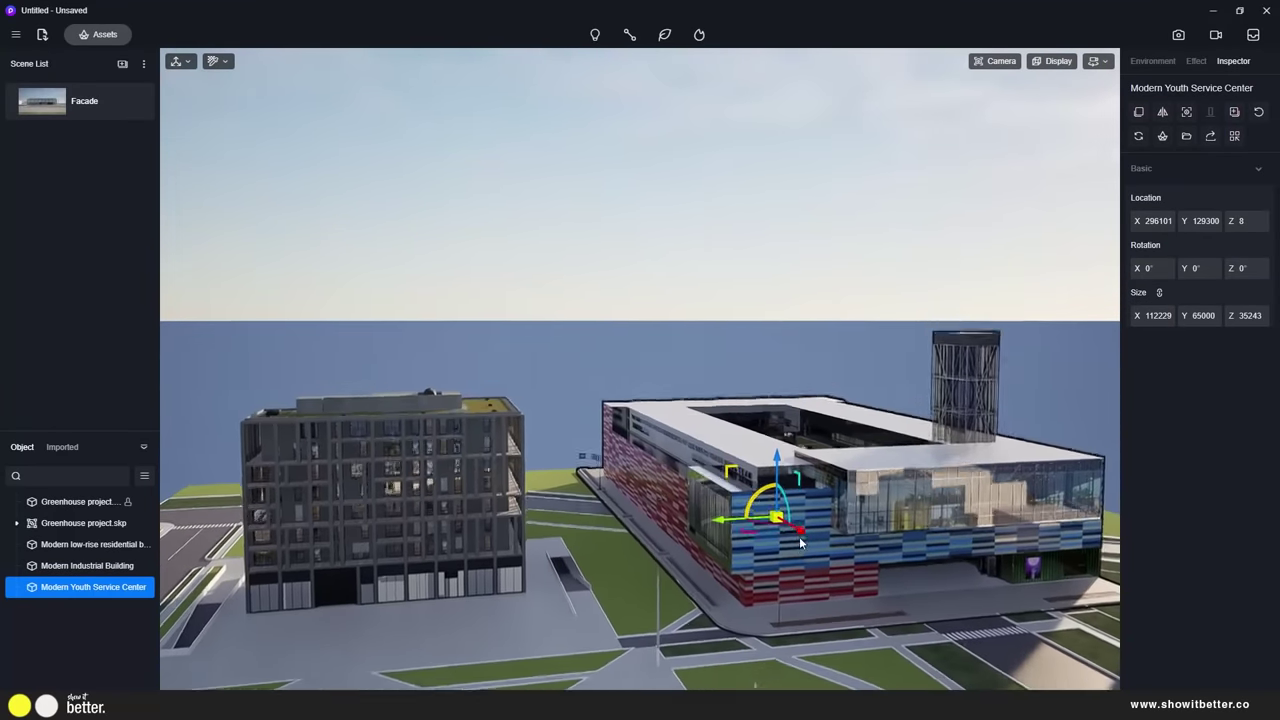
Move the Modern Youth Service Center into the background behind the industrial building and recall the Facade scene
drag(800, 533, 643, 428)
right_drag(643, 428, 560, 424)
drag(820, 429, 326, 438)
click(61, 117)
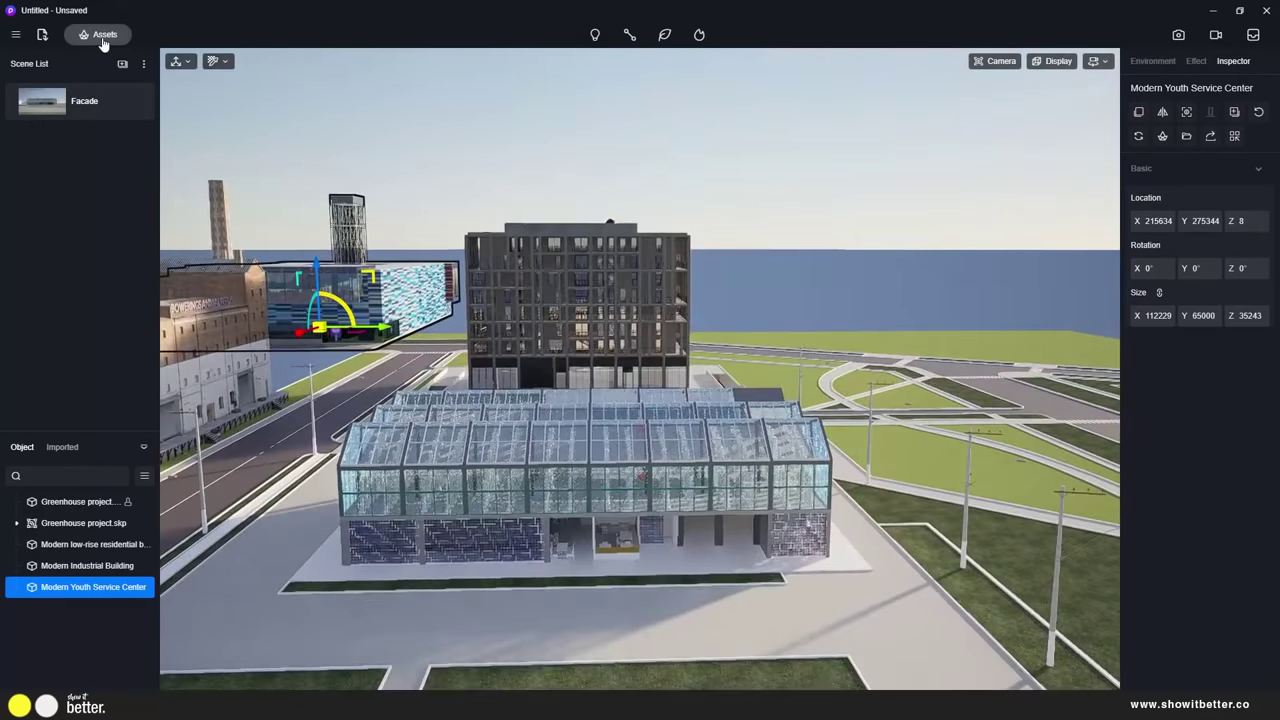
Add an Apartment model from the Buildings assets on the open ground behind the greenhouse, opposite the industrial building's side
click(104, 34)
scroll(610, 380, down, 15)
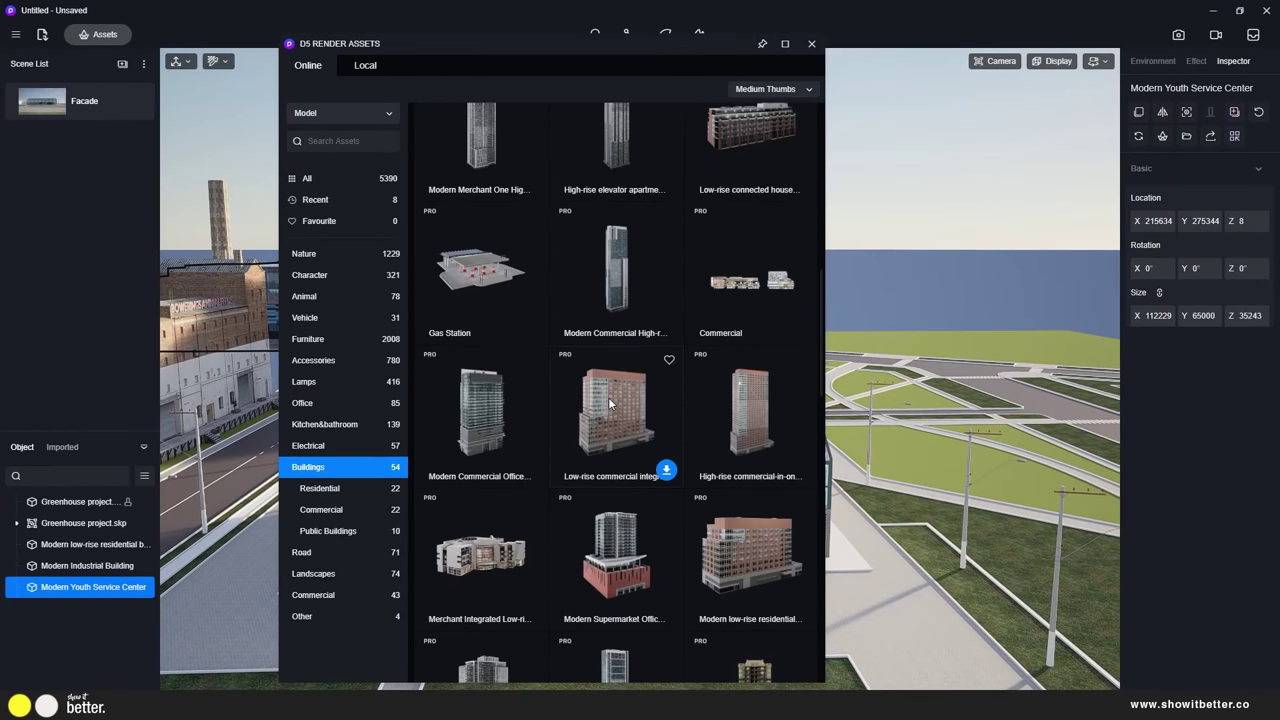
scroll(606, 379, down, 10)
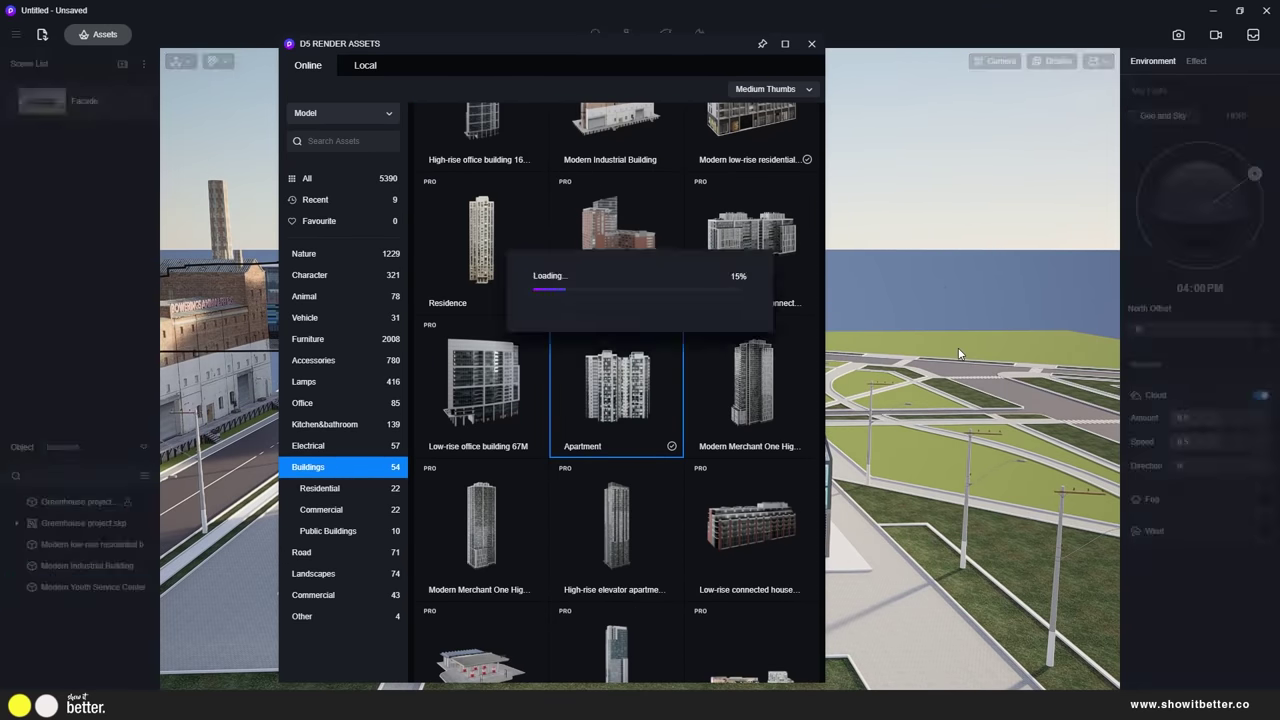
drag(729, 44, 541, 104)
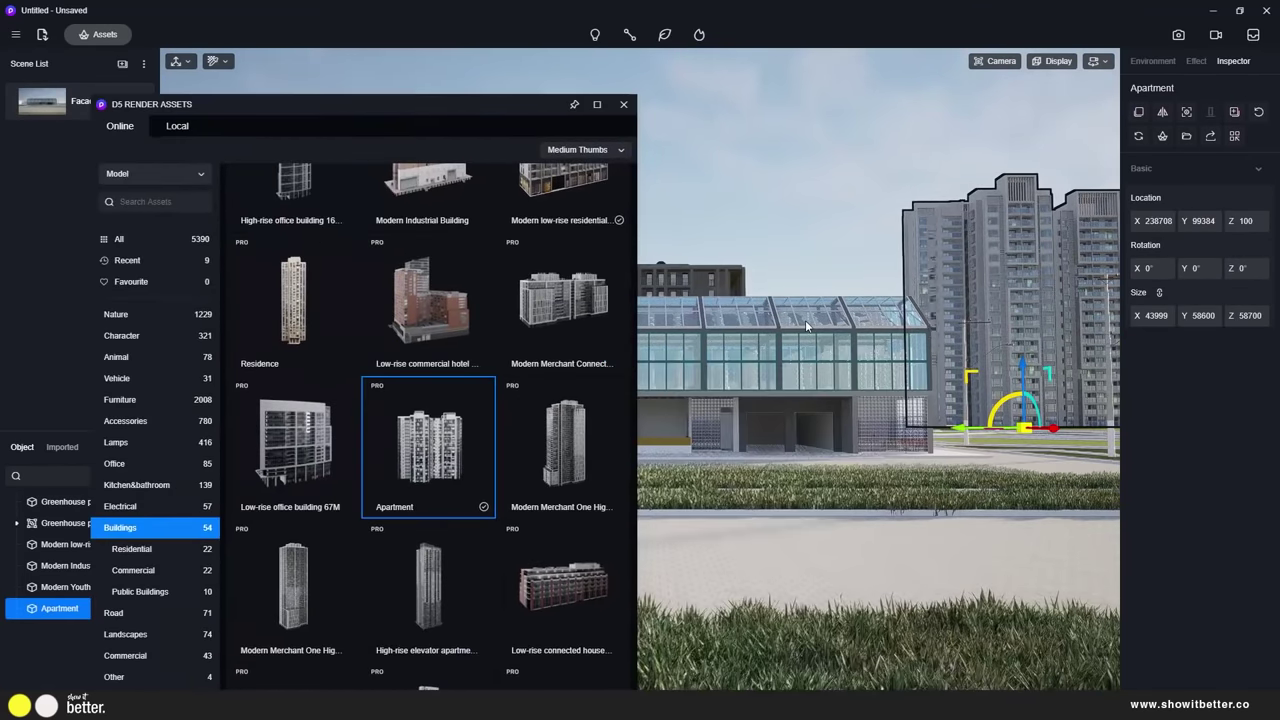
Place a second Apartment building, adjust its position on the site, and return to the Facade scene
click(428, 447)
click(853, 504)
scroll(853, 516, down, 3)
scroll(850, 524, down, 5)
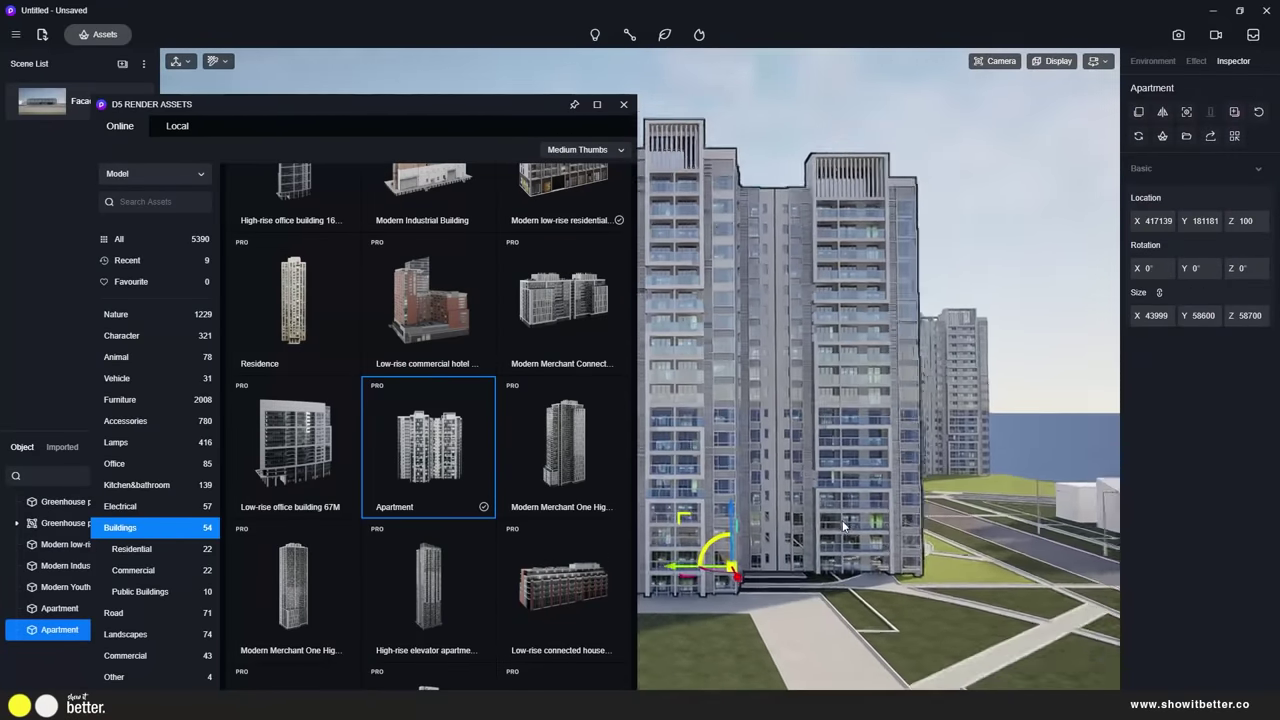
drag(721, 547, 745, 590)
middle_drag(861, 597, 771, 553)
drag(766, 518, 896, 536)
middle_drag(520, 525, 866, 565)
click(85, 110)
Duplicate the Modern Industrial Building along the far side of the road
scroll(645, 435, down, 3)
middle_drag(645, 435, 470, 480)
click(462, 403)
click(1139, 112)
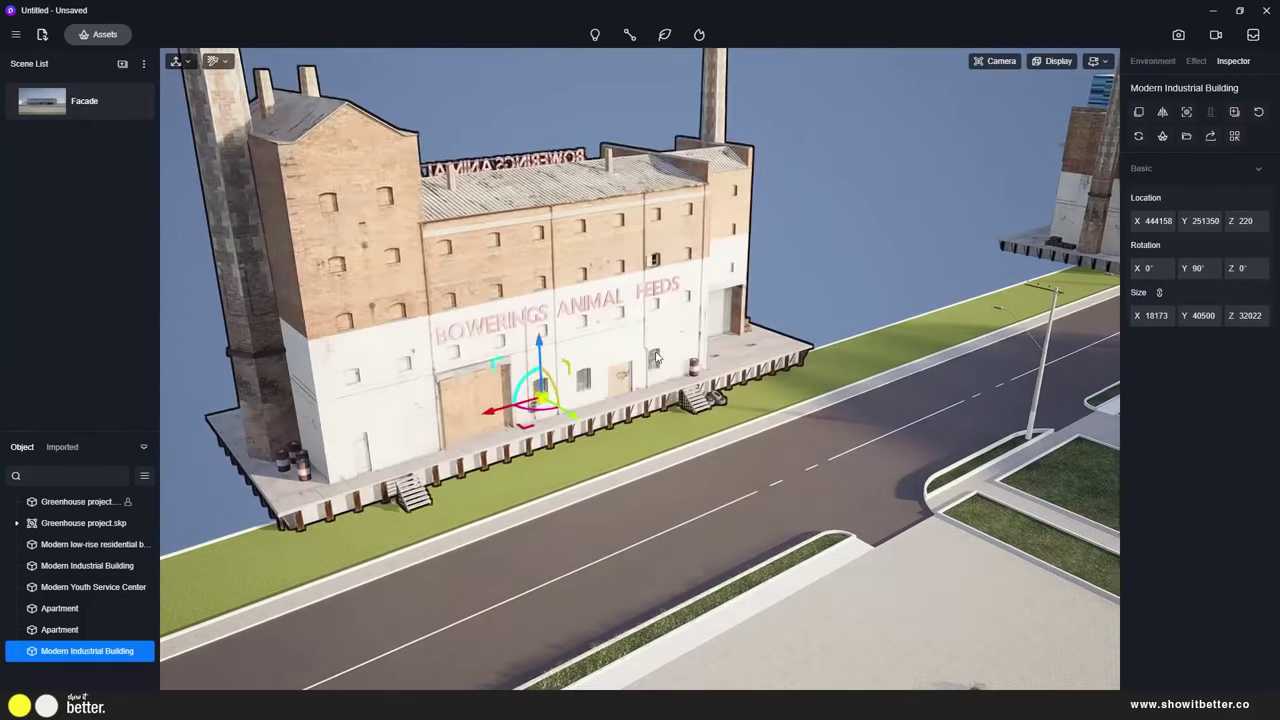
Return to the Facade scene and place three street metal benches in a row along the paved walkway
click(85, 101)
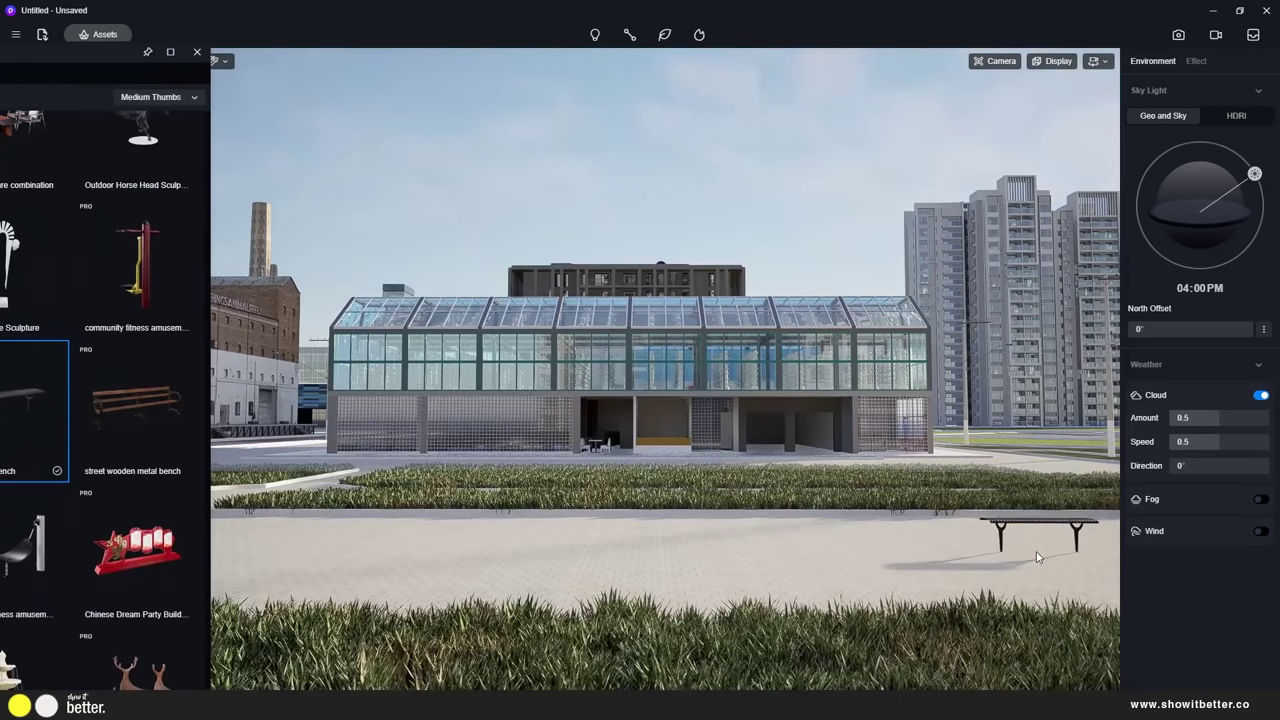
click(1040, 528)
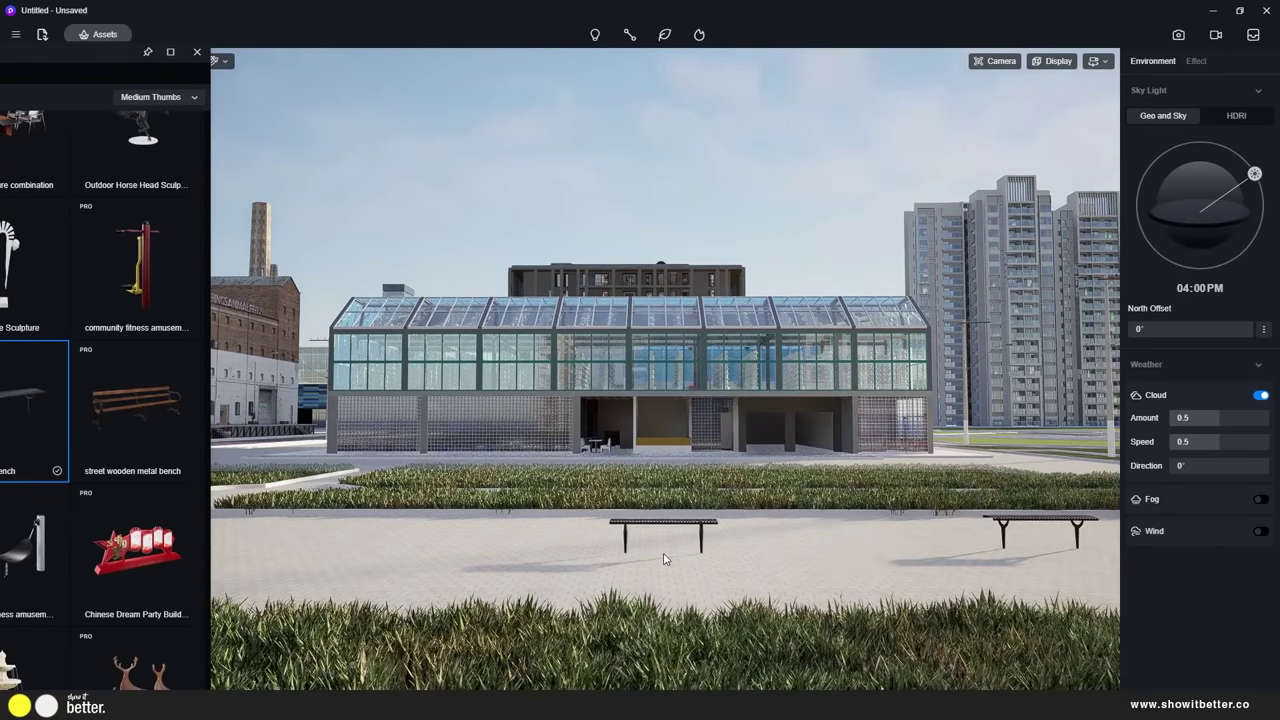
click(372, 540)
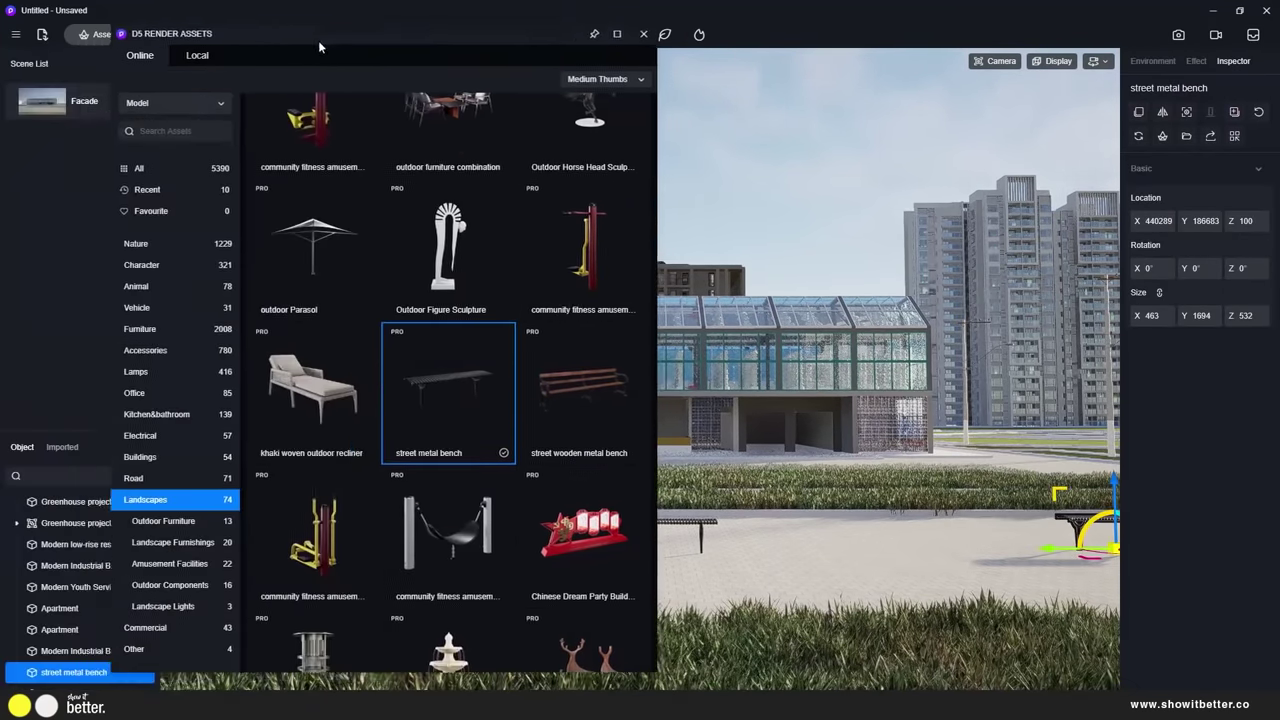
Place the basketball court from the Landscapes assets in the background beside the greenhouse, in front of the apartment towers
scroll(364, 428, down, 10)
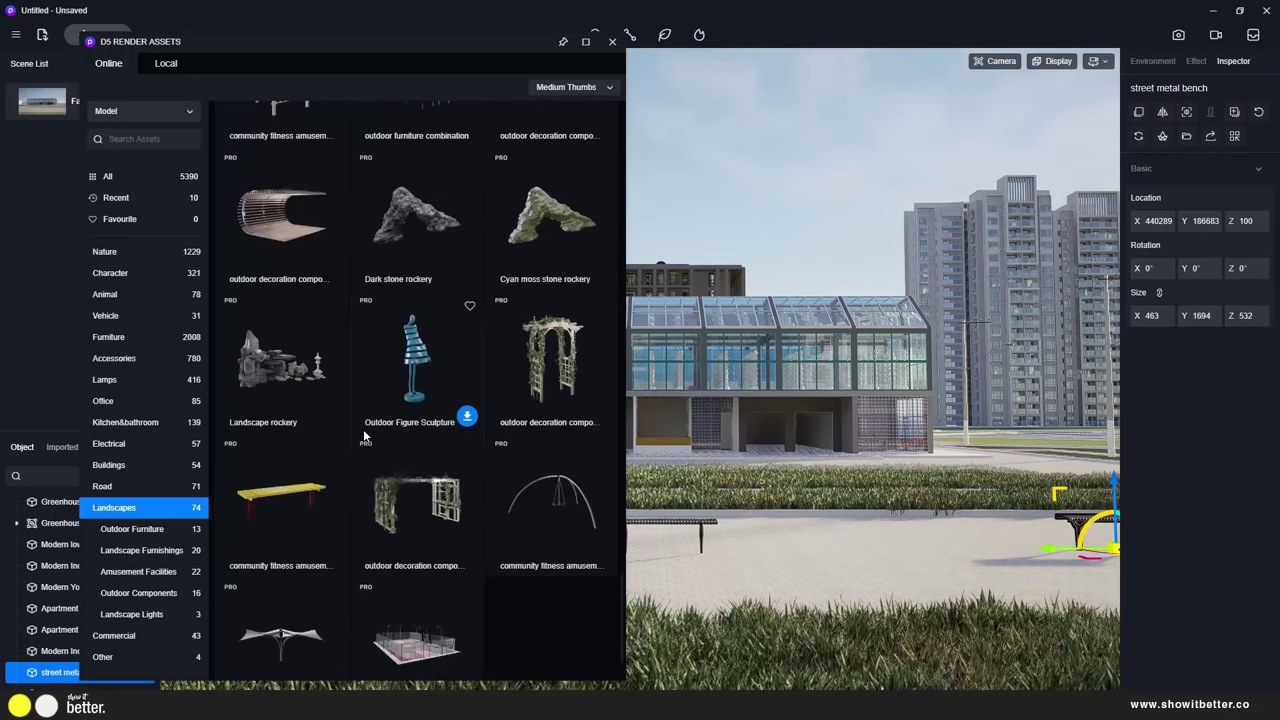
click(438, 552)
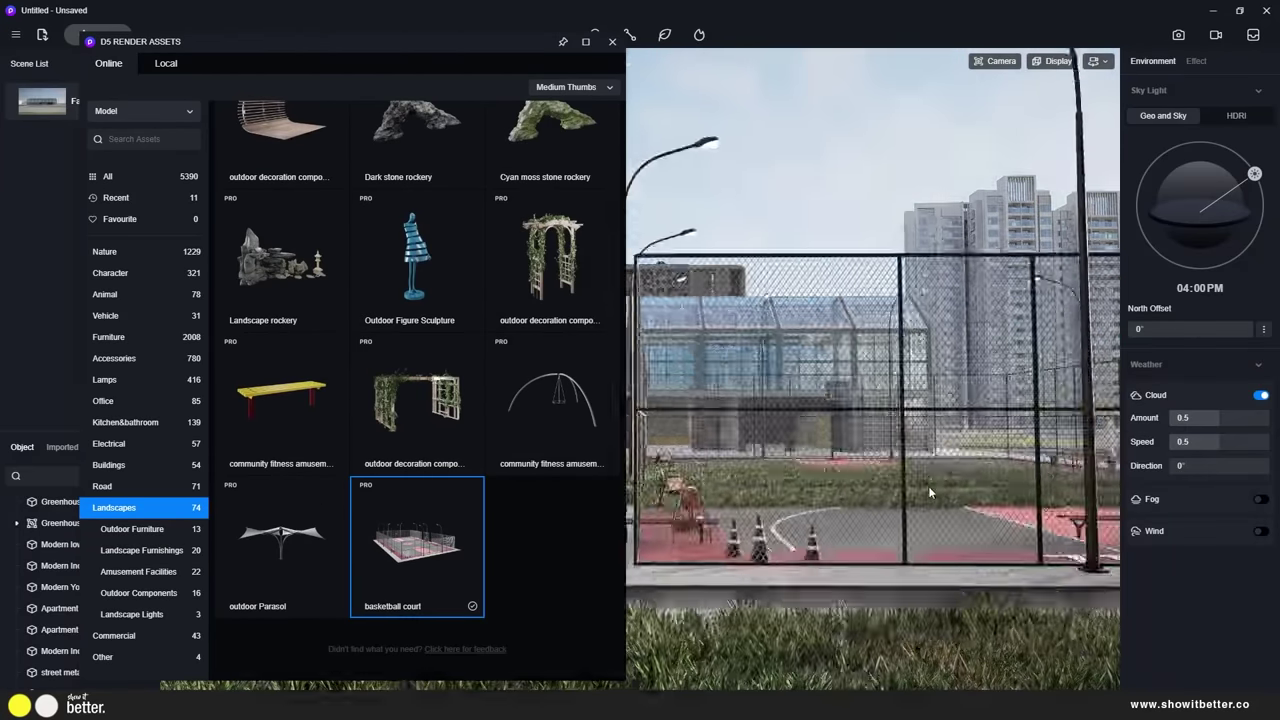
click(928, 486)
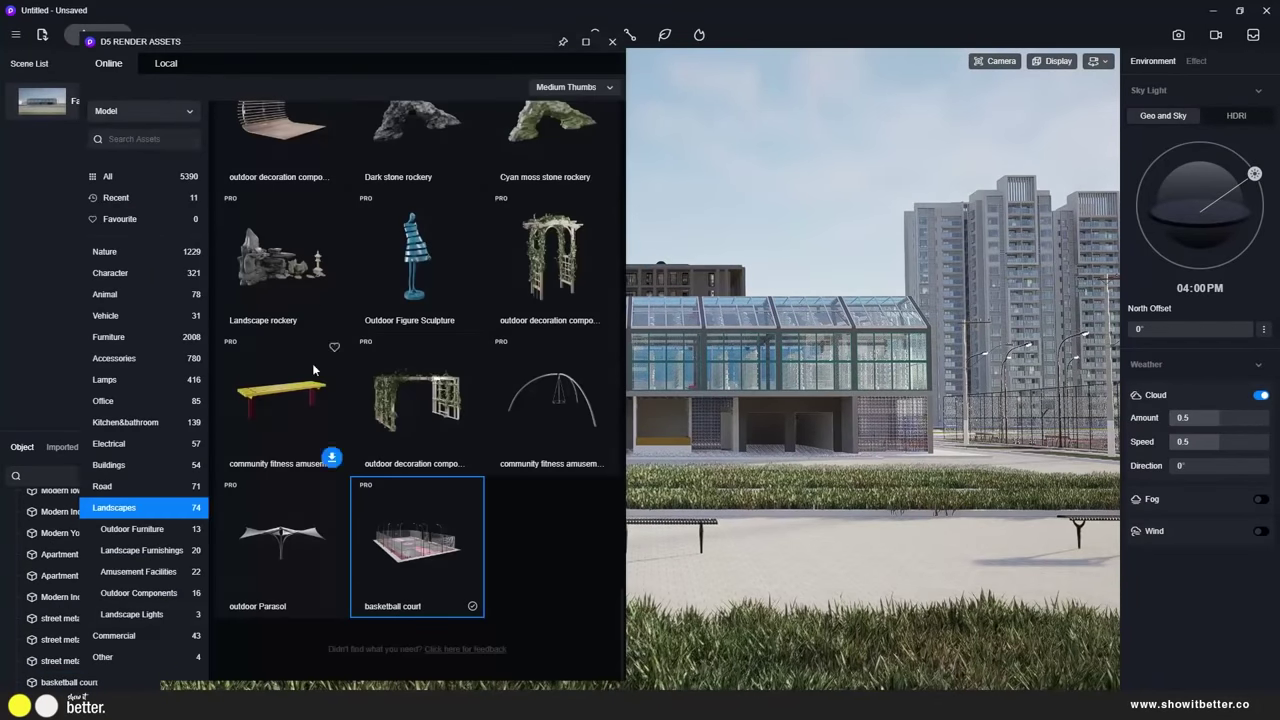
Place metal copper column lighting posts from Landscape Lights in a row across the foreground grass
click(131, 614)
click(308, 186)
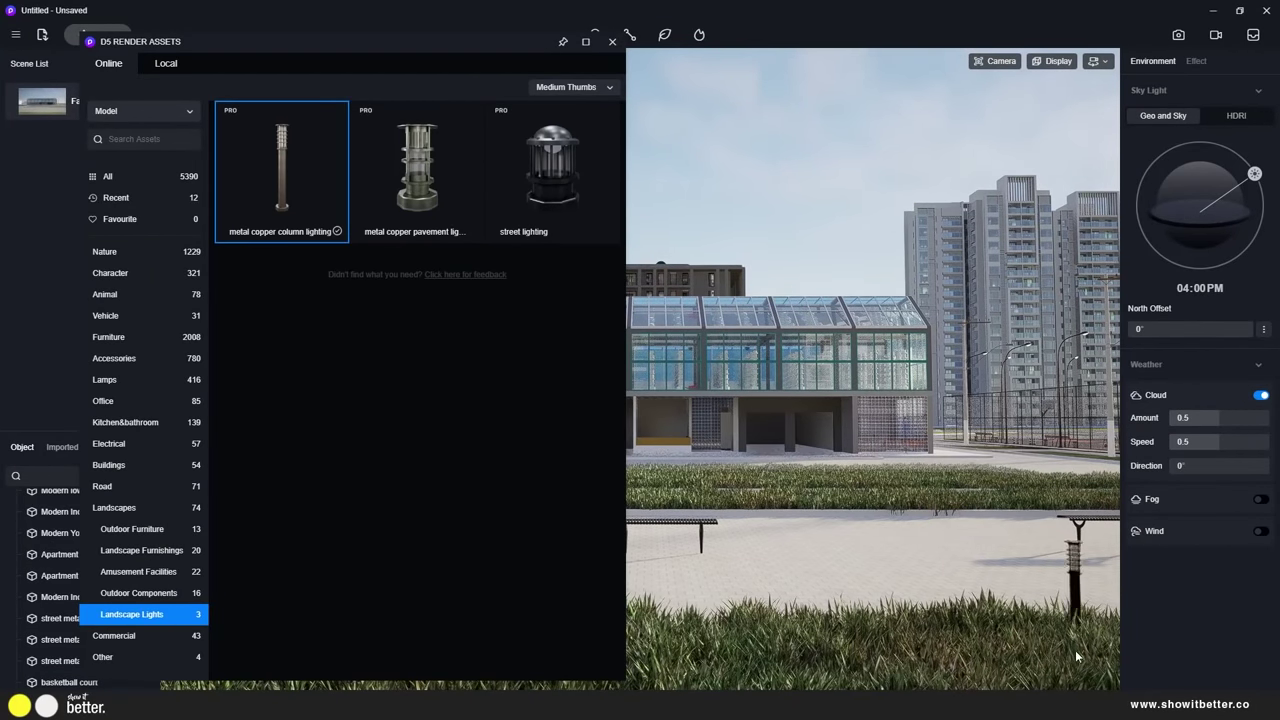
click(1018, 668)
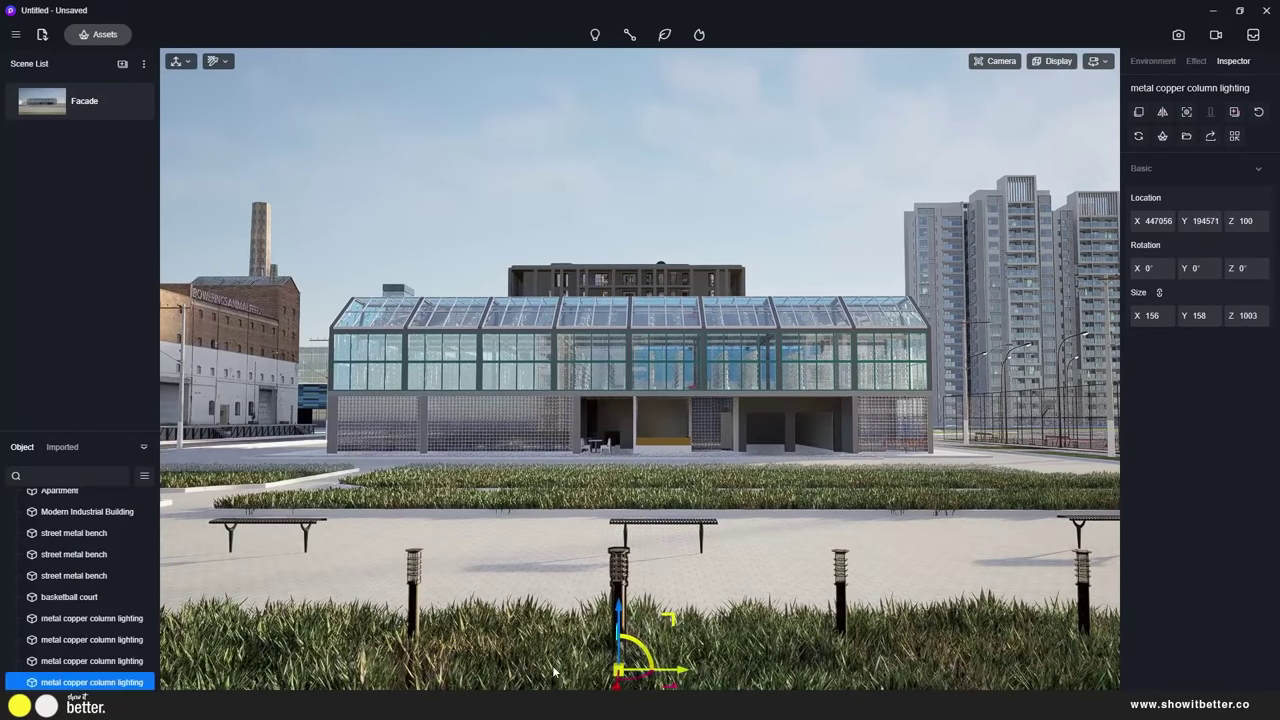
Even out the spacing of the column lights, select all five, and copy the row to the front of the greenhouse
click(413, 600)
drag(463, 667, 433, 665)
shift+drag(433, 665, 276, 659)
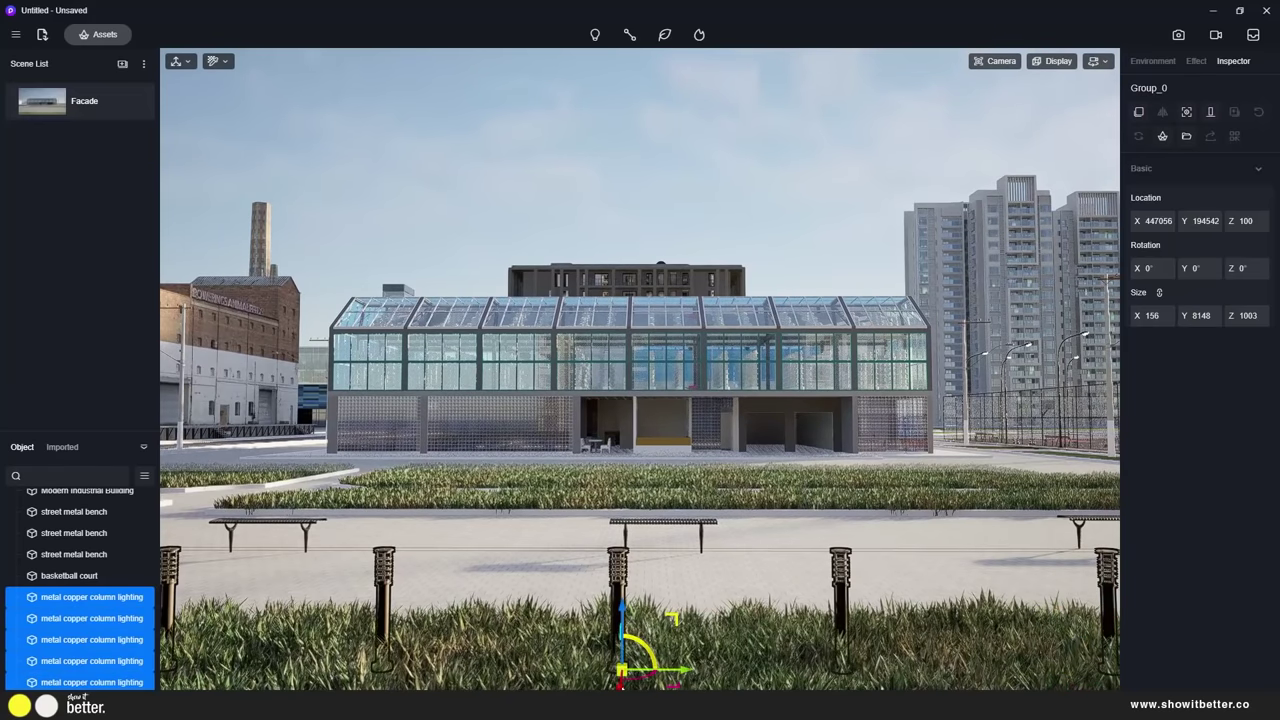
drag(620, 672, 640, 475)
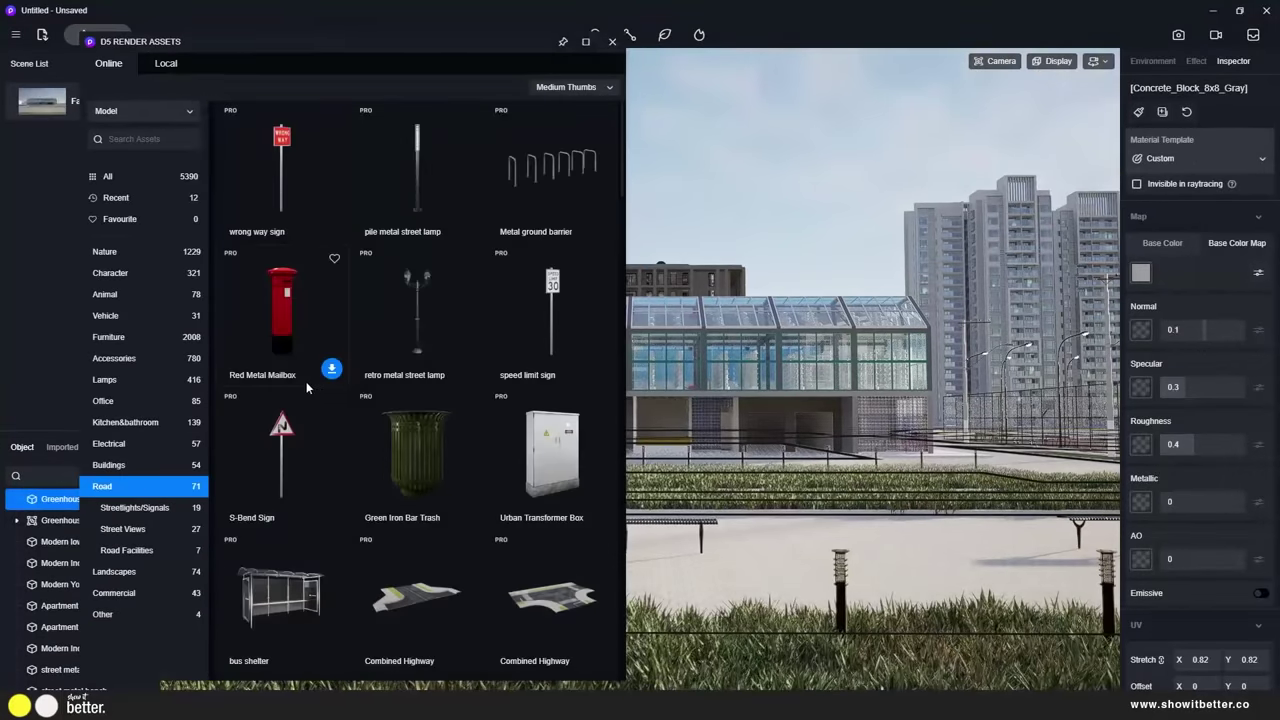
Place a bus shelter from the Road assets beside the street, rotated 90° about Y, and add two Green Iron Bar Trash bins
scroll(306, 381, down, 3)
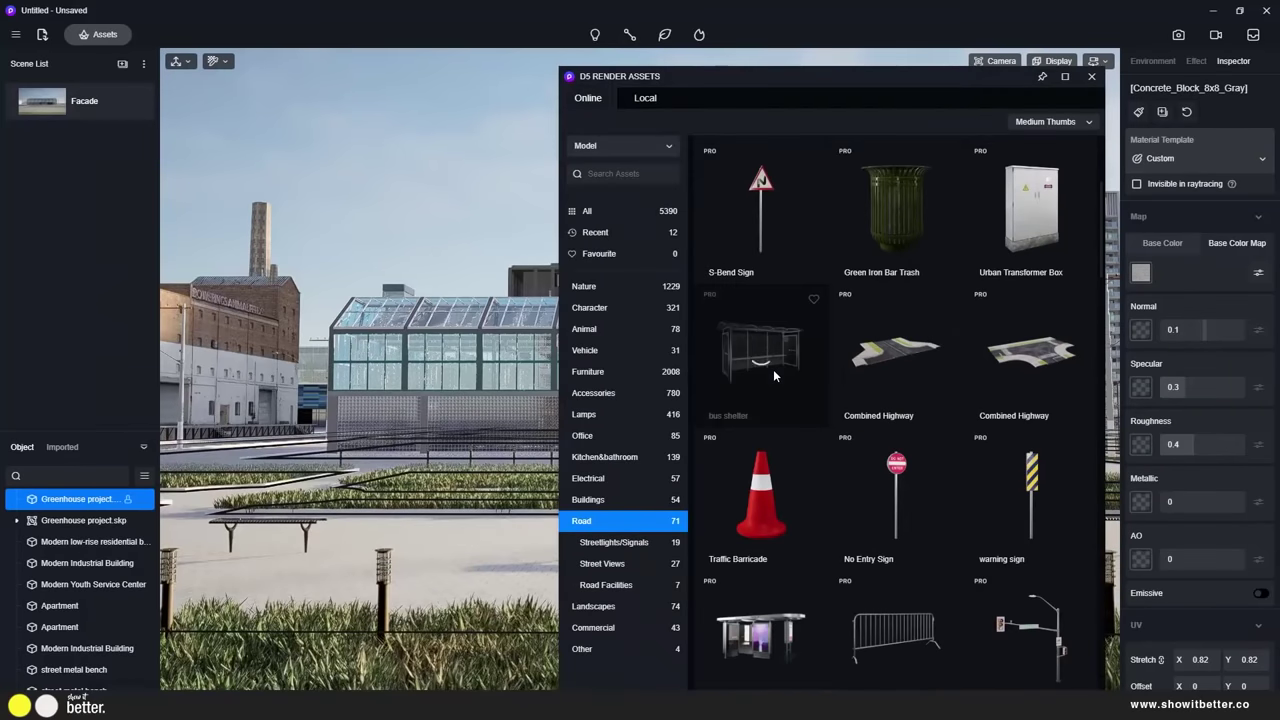
click(773, 375)
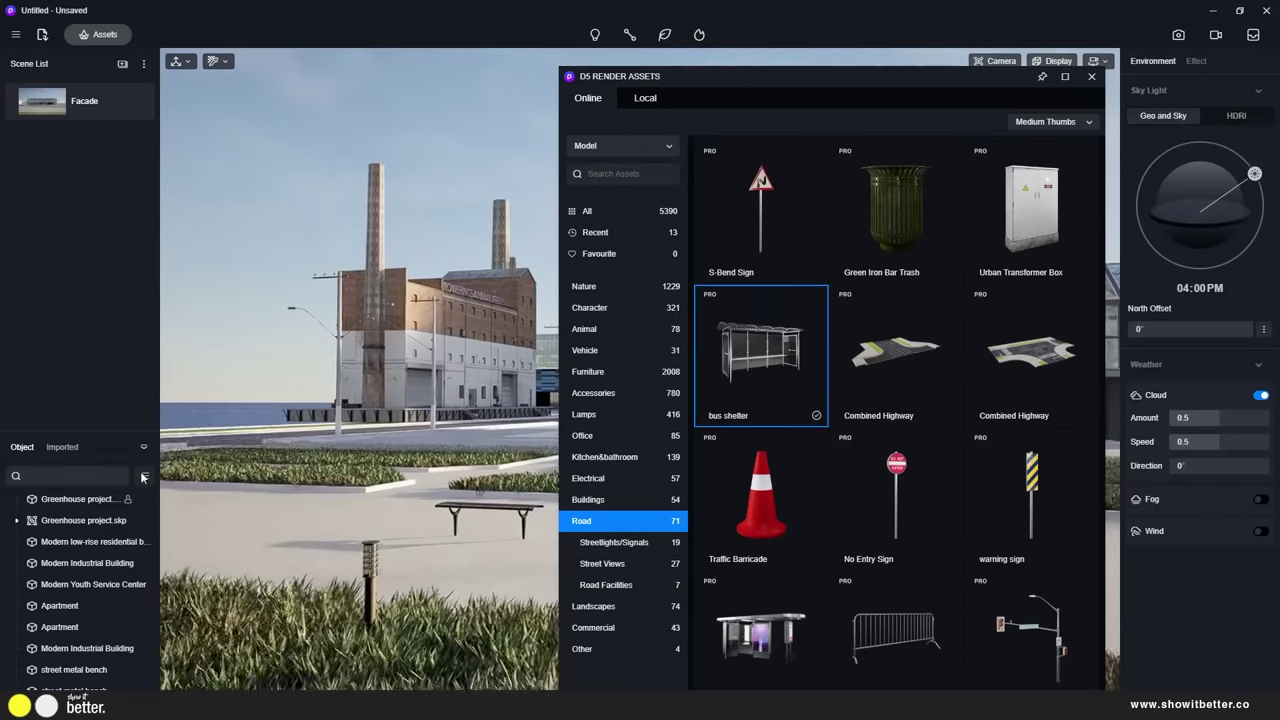
click(389, 603)
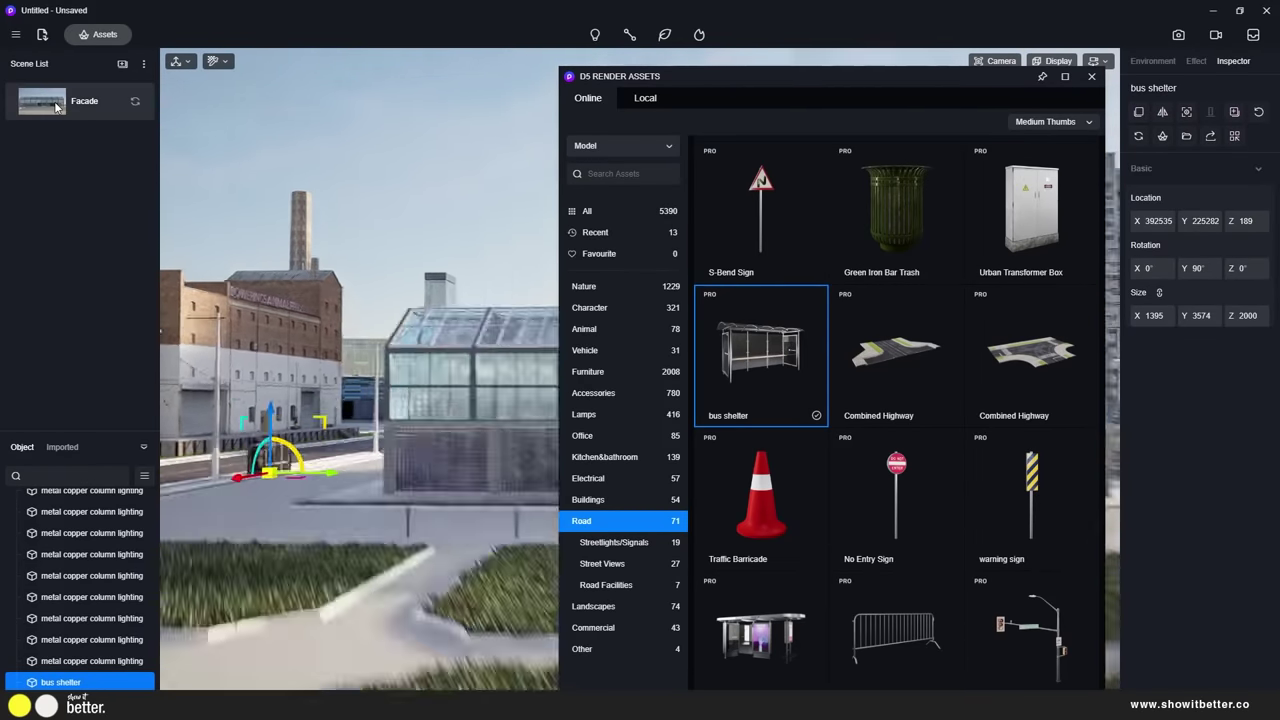
drag(817, 72, 519, 596)
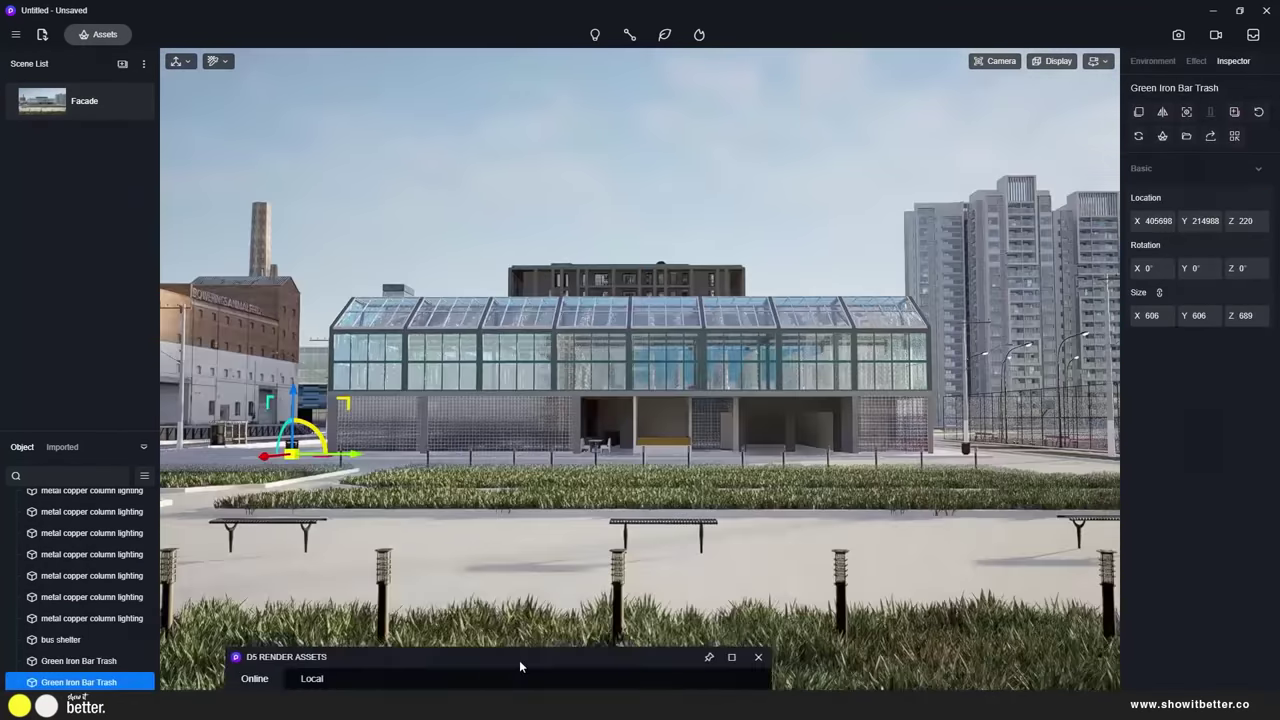
Place a traffic lights model from the Road assets beside the street, near the greenhouse corner facing the industrial building
drag(518, 660, 718, 76)
scroll(785, 437, down, 3)
scroll(680, 360, down, 3)
click(662, 492)
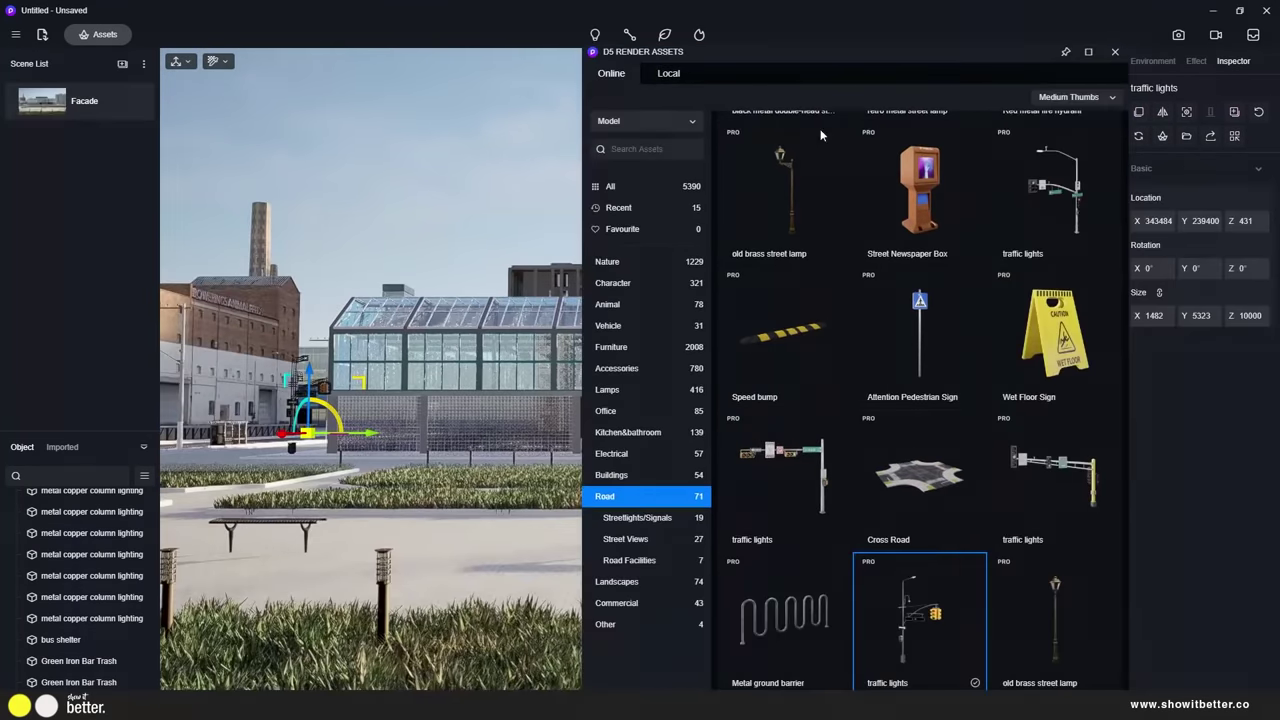
Place Speed bump models from the Road assets across the paved street in front of the greenhouse, rotated 270° about Y
click(794, 371)
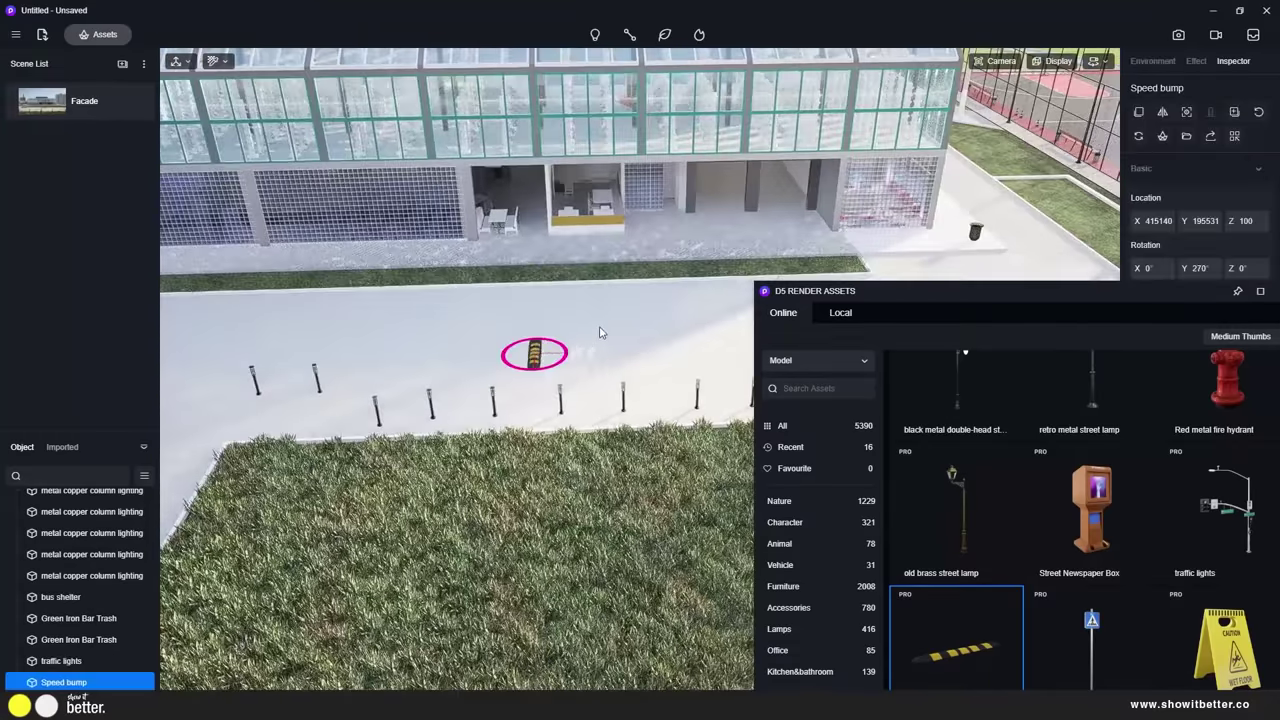
click(540, 354)
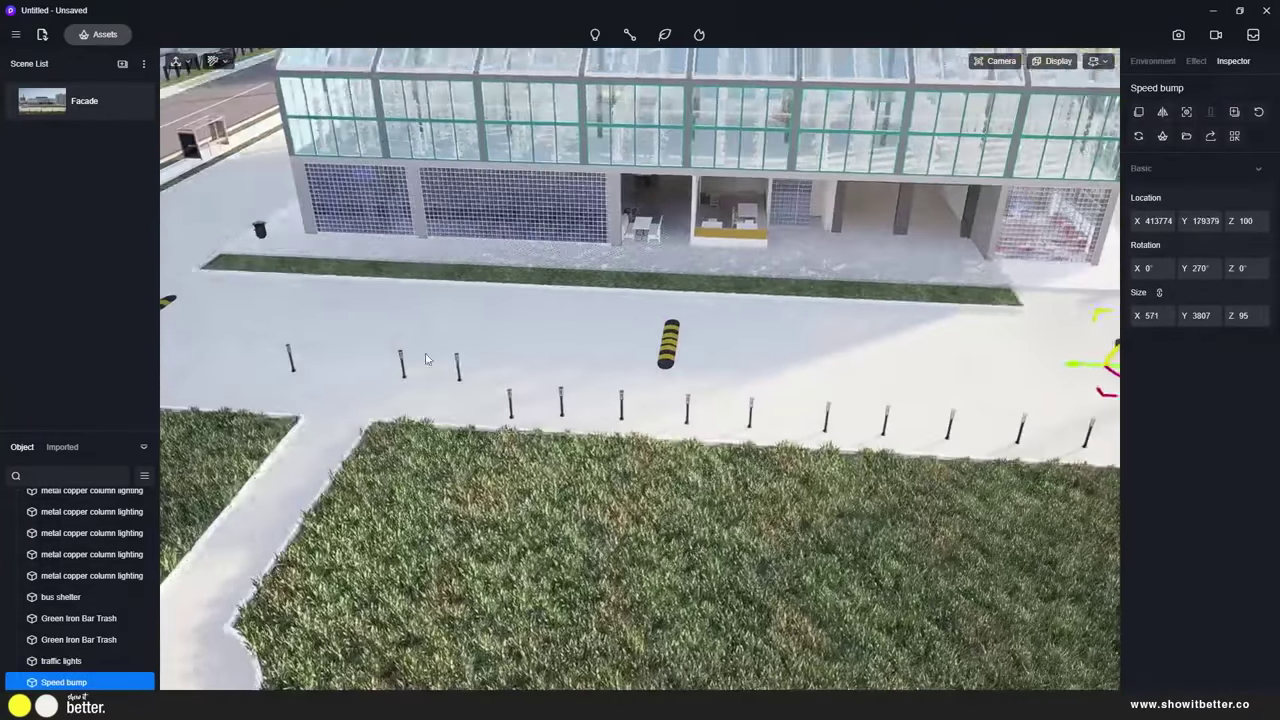
click(414, 443)
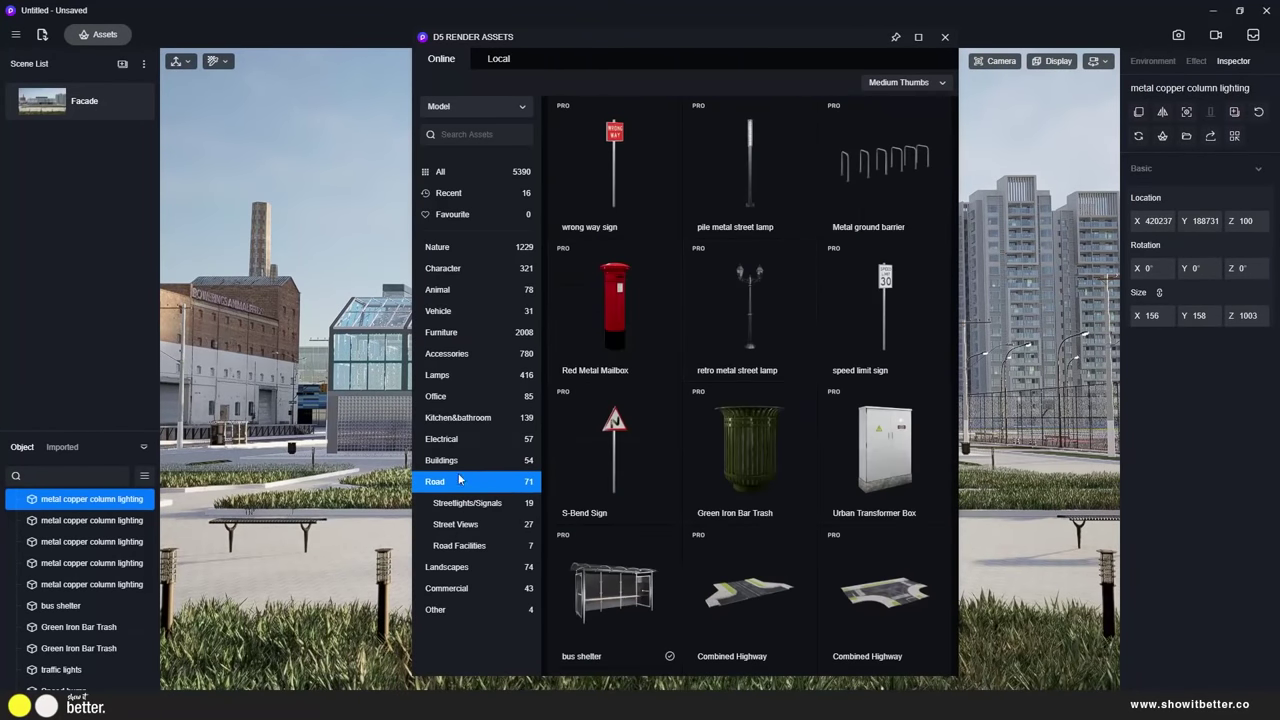
Place the Wagon 01 and Business Car 03 models from the Vehicle assets on the street beside the greenhouse
click(450, 440)
scroll(695, 378, down, 3)
click(450, 353)
click(454, 311)
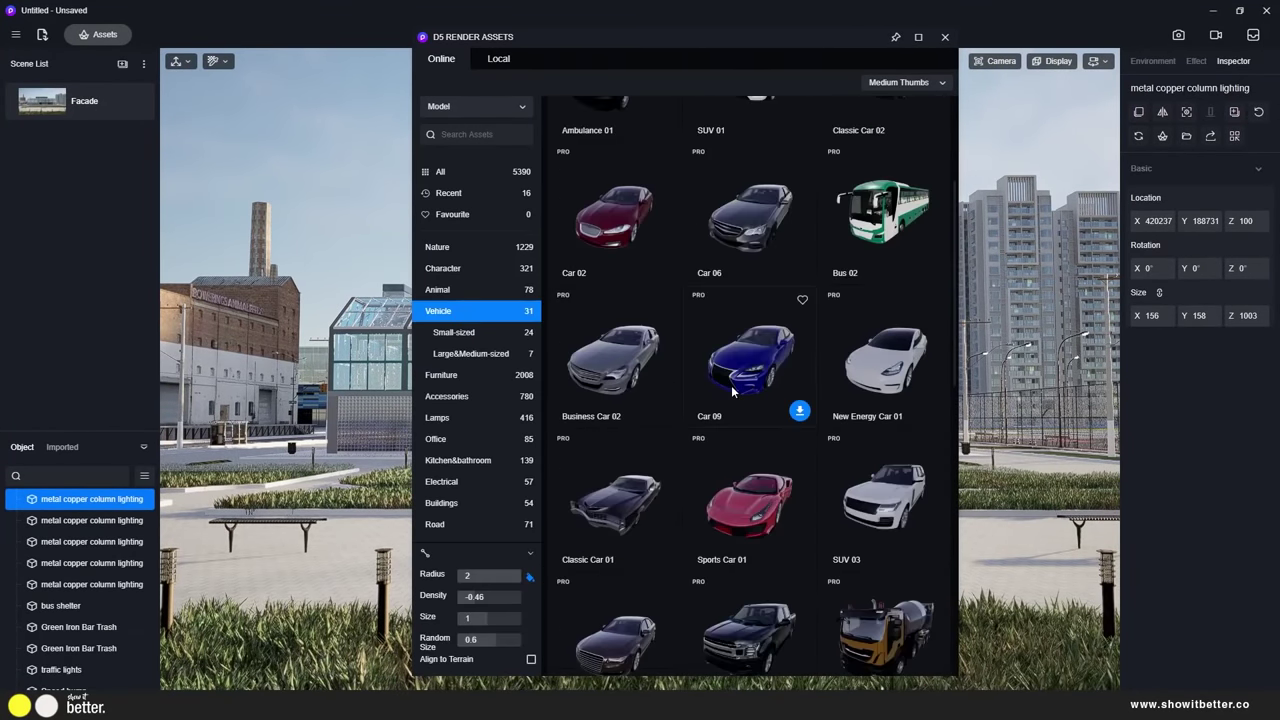
scroll(755, 198, down, 2)
click(755, 198)
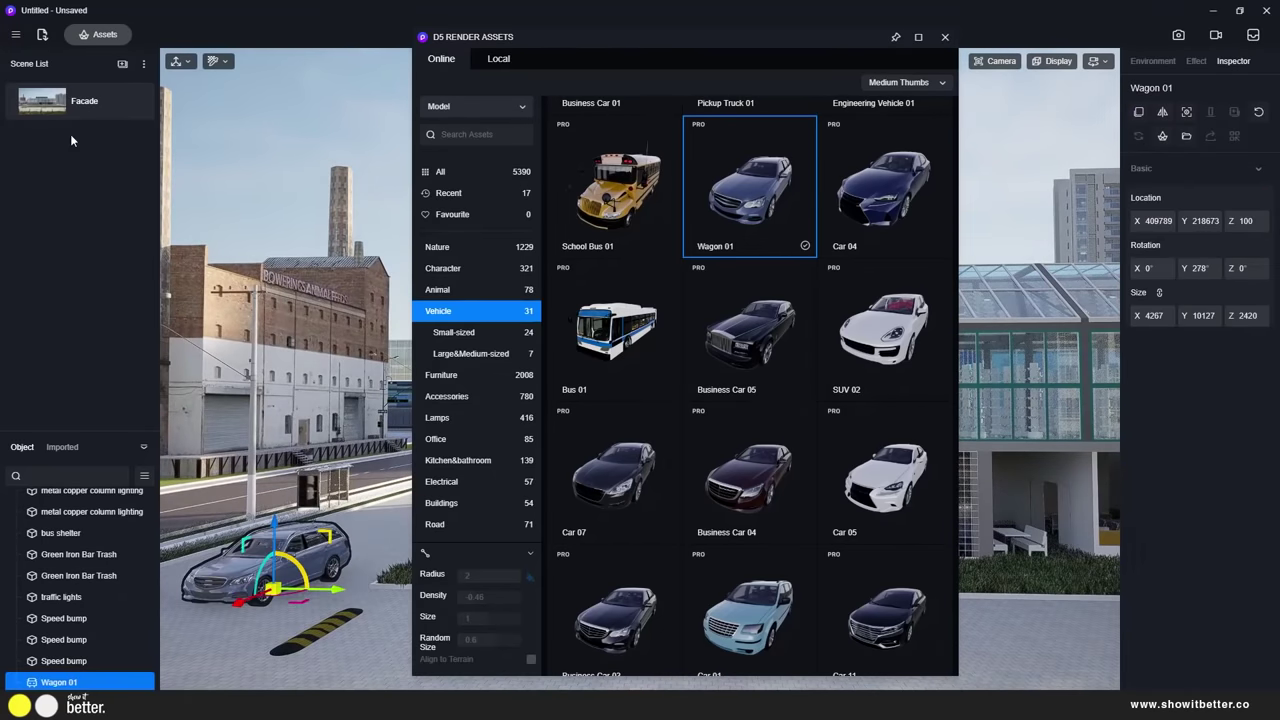
scroll(630, 342, down, 2)
click(618, 398)
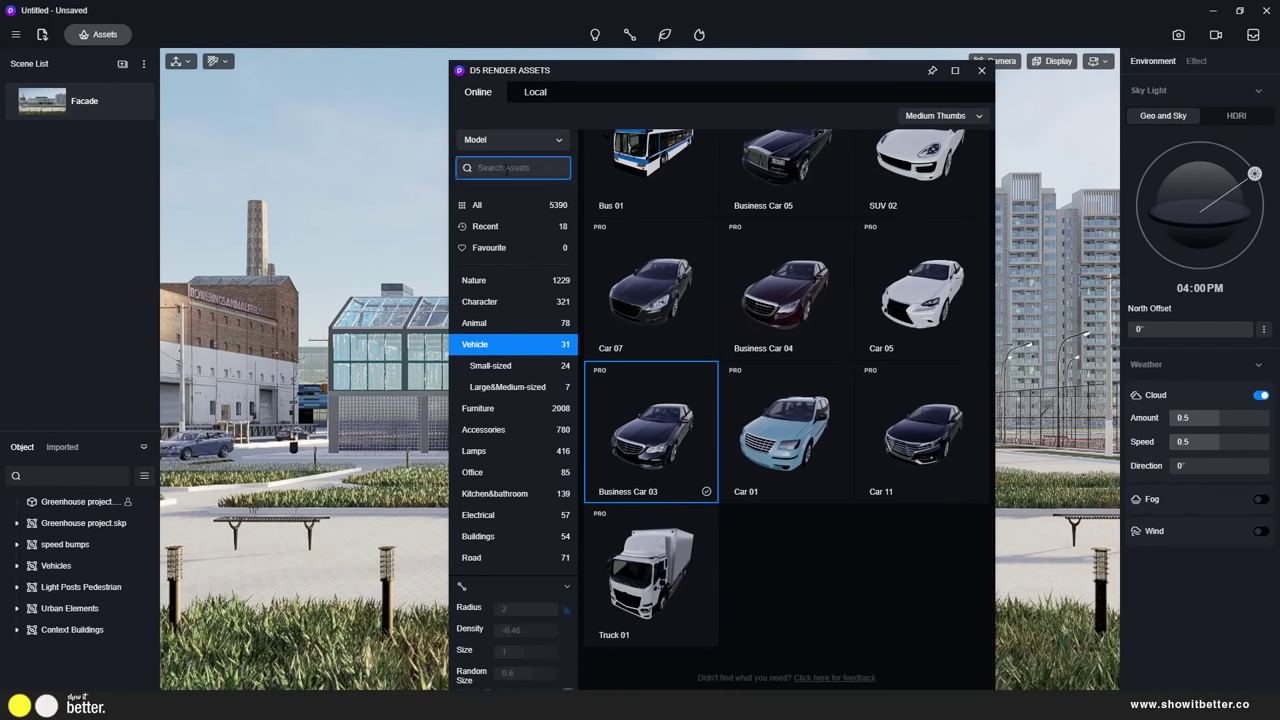
Search the model assets for "bus" and look through the results for a bus model
key(Return)
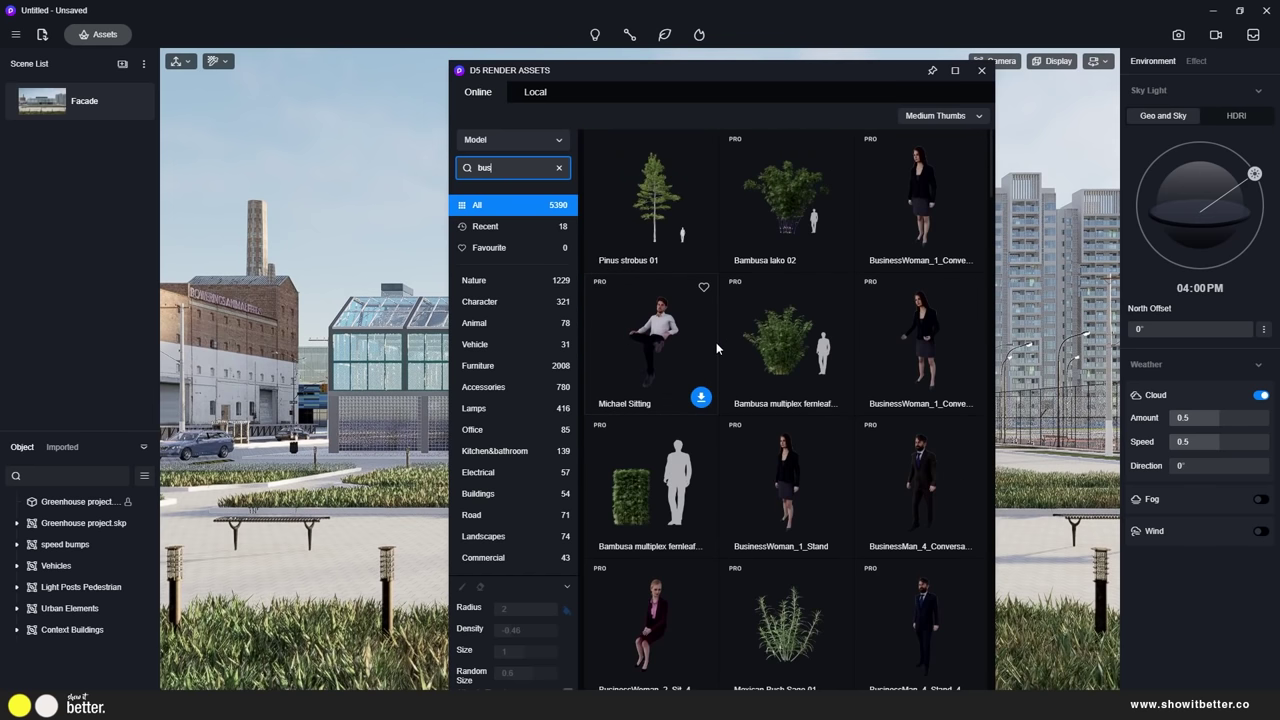
scroll(710, 340, down, 8)
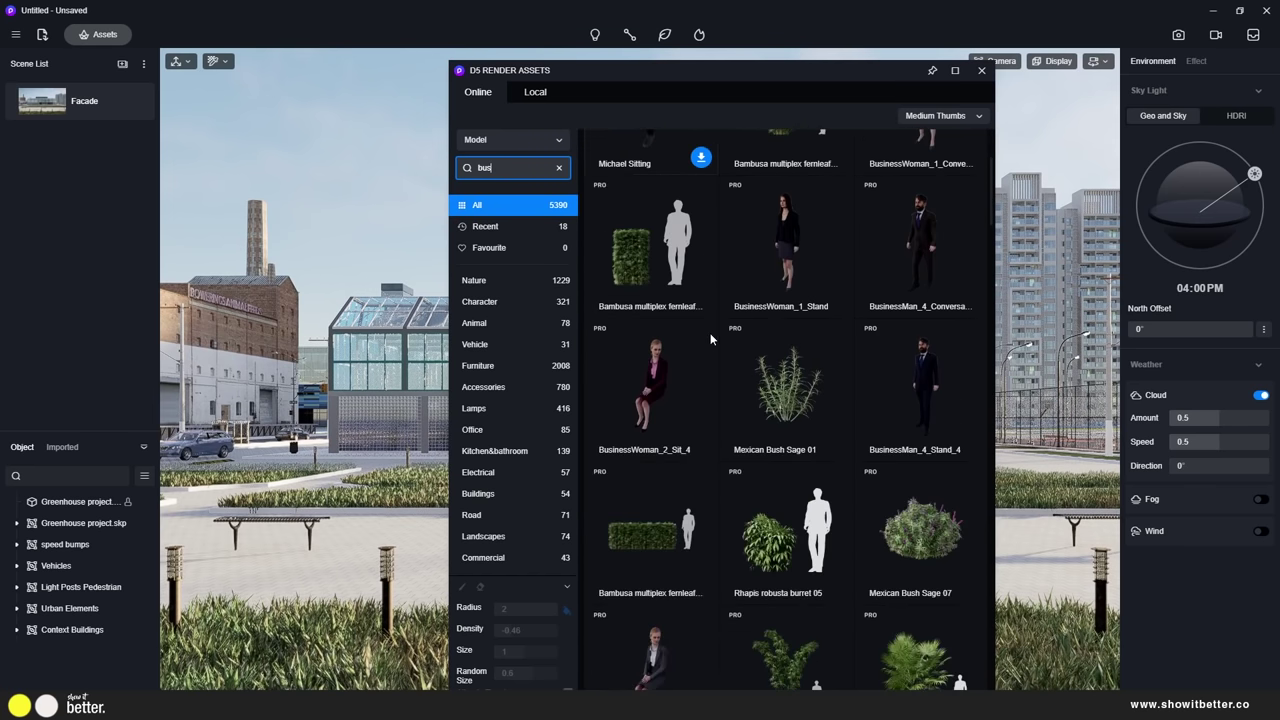
scroll(710, 340, down, 2)
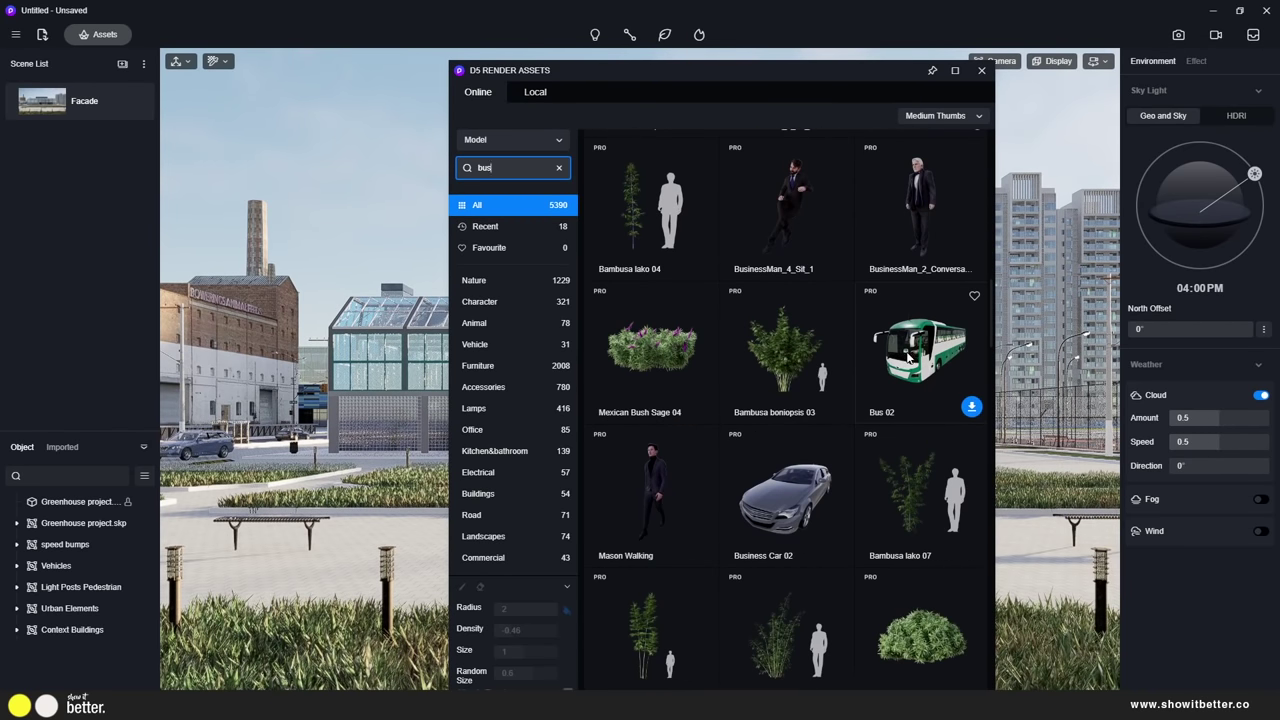
scroll(777, 376, down, 2)
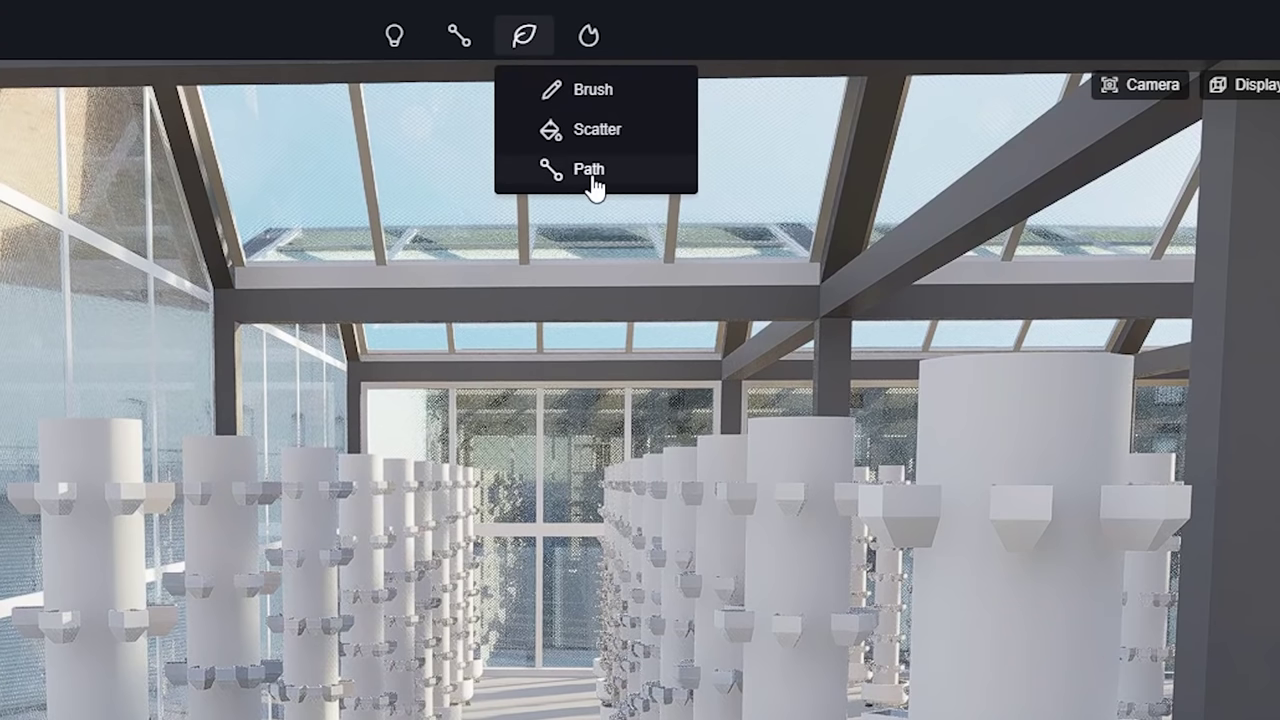
Draw a vegetation path across the greenhouse's upper floor between the planting towers
click(589, 170)
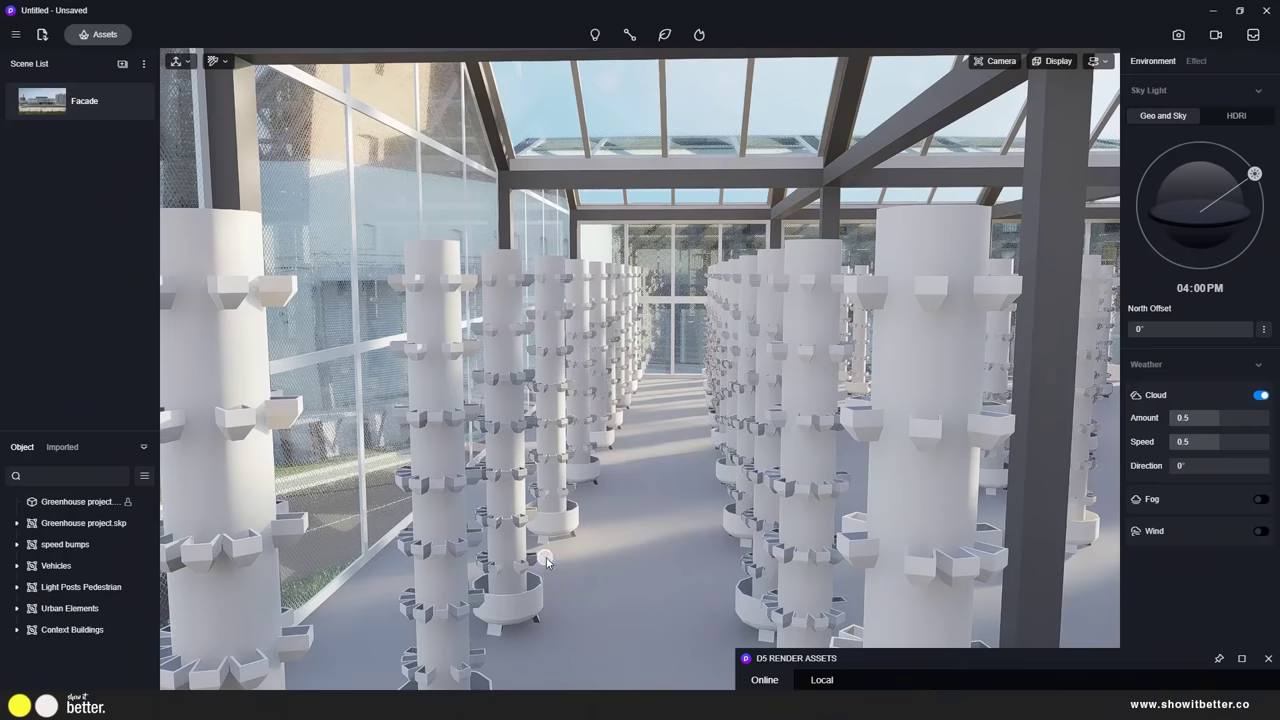
right_drag(543, 557, 690, 400)
click(488, 494)
click(700, 461)
click(1259, 88)
Set the greenhouse vegetation path's number of items to 100 and adjust its position along the upper-floor glazing
drag(1142, 404, 1242, 405)
right_drag(560, 380, 517, 332)
drag(502, 331, 492, 334)
right_drag(600, 360, 1050, 396)
drag(1242, 404, 1269, 404)
scroll(1180, 518, down, 1)
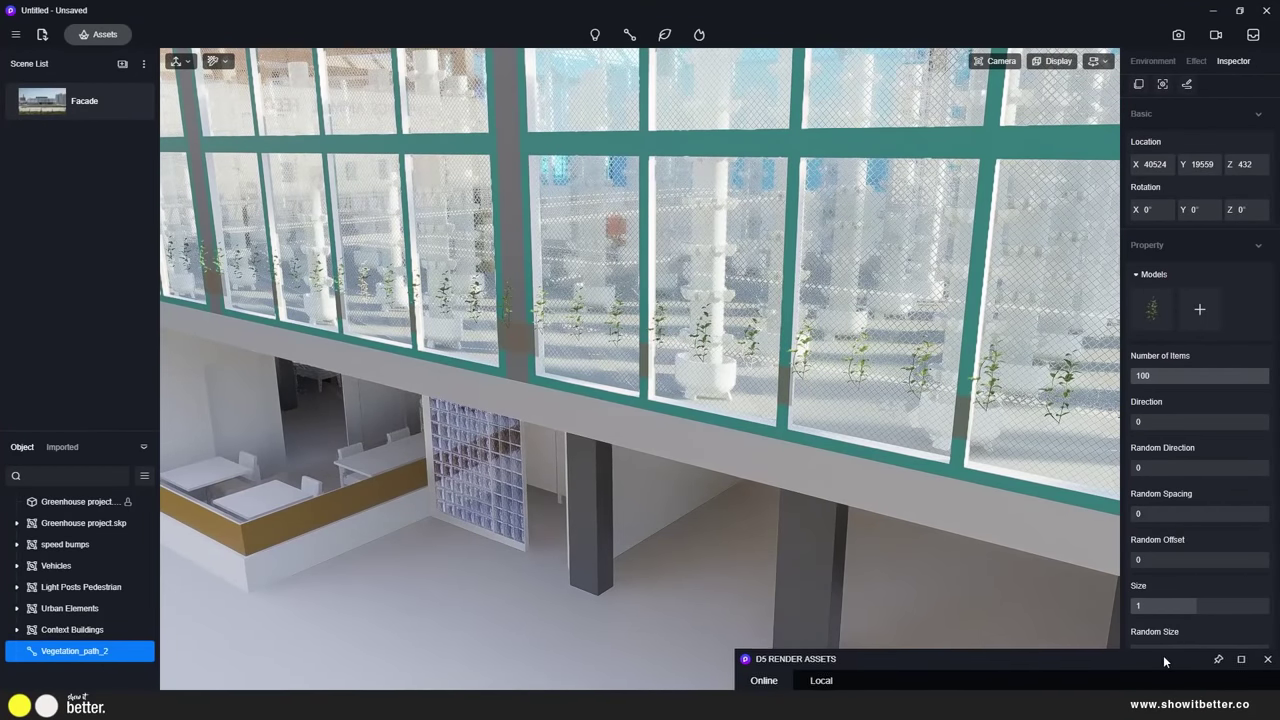
Add Strelitzia reginae 04 to the vegetation path's models and shift the path inward behind the upper-floor glass
click(1165, 660)
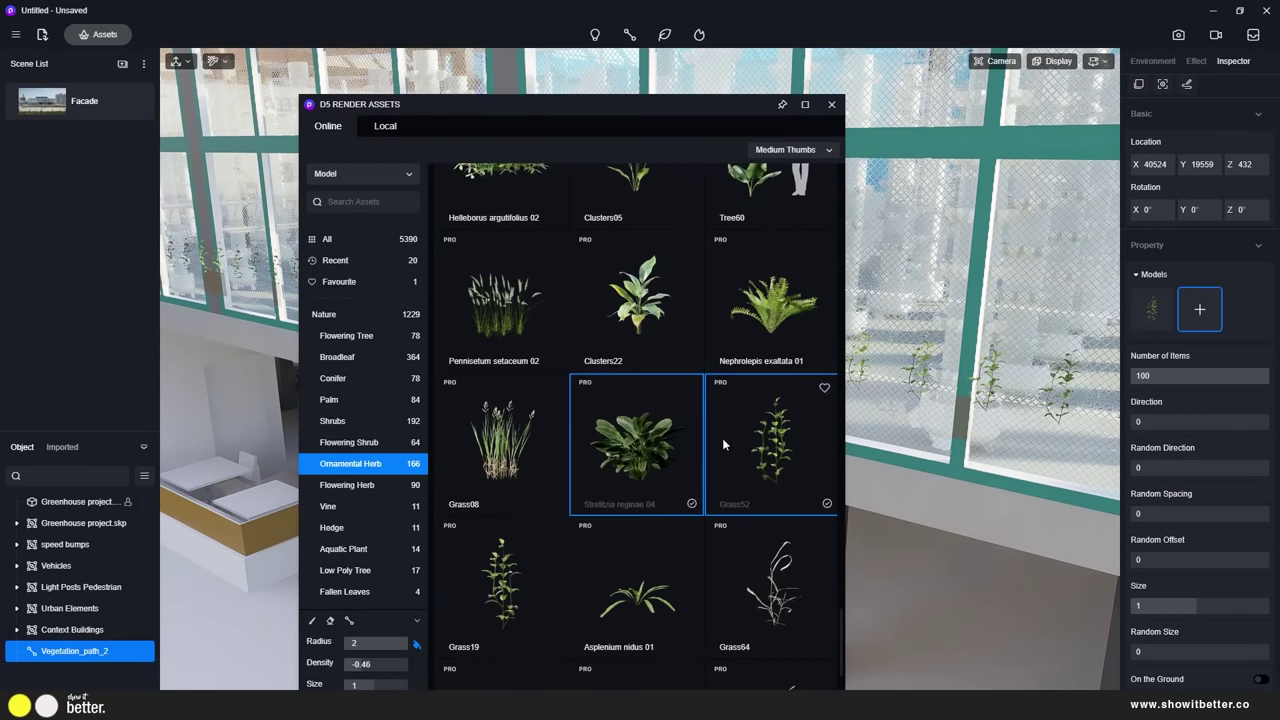
drag(600, 105, 574, 119)
click(615, 460)
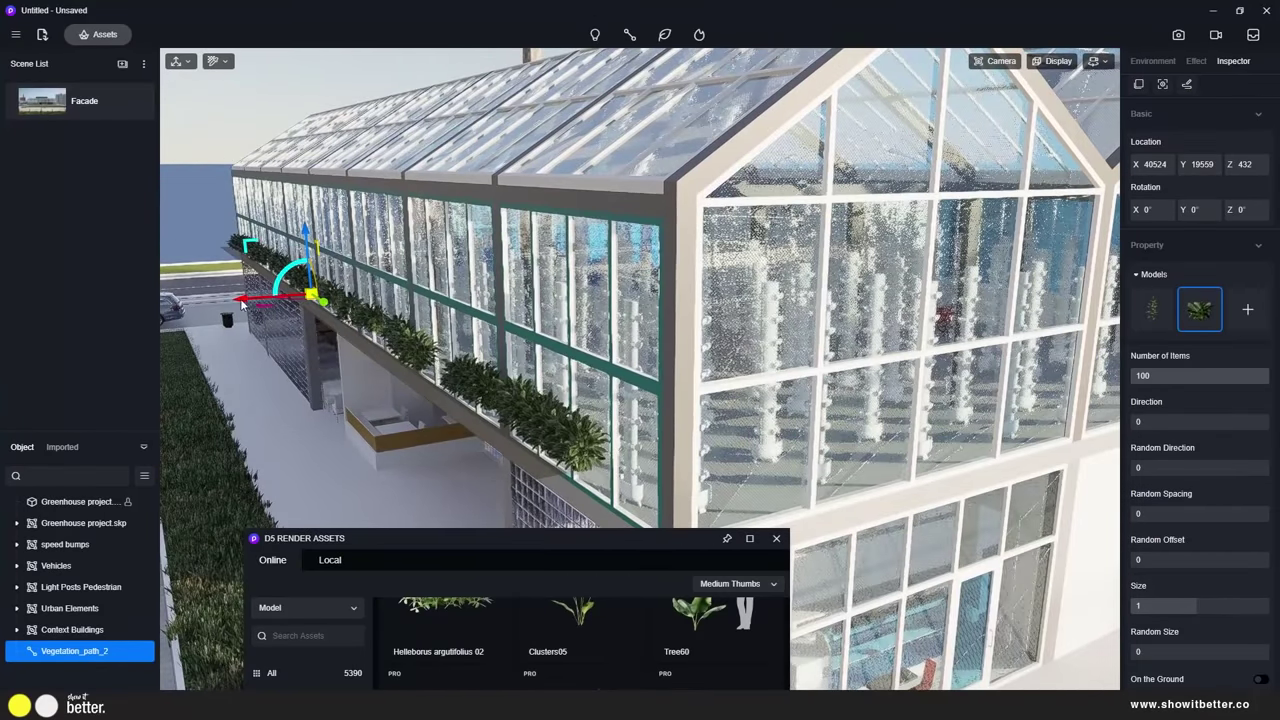
drag(242, 303, 284, 302)
Open another model slot on the vegetation path and browse the plant assets for a further species
click(1247, 310)
drag(523, 532, 568, 222)
scroll(534, 560, down, 5)
scroll(598, 572, down, 2)
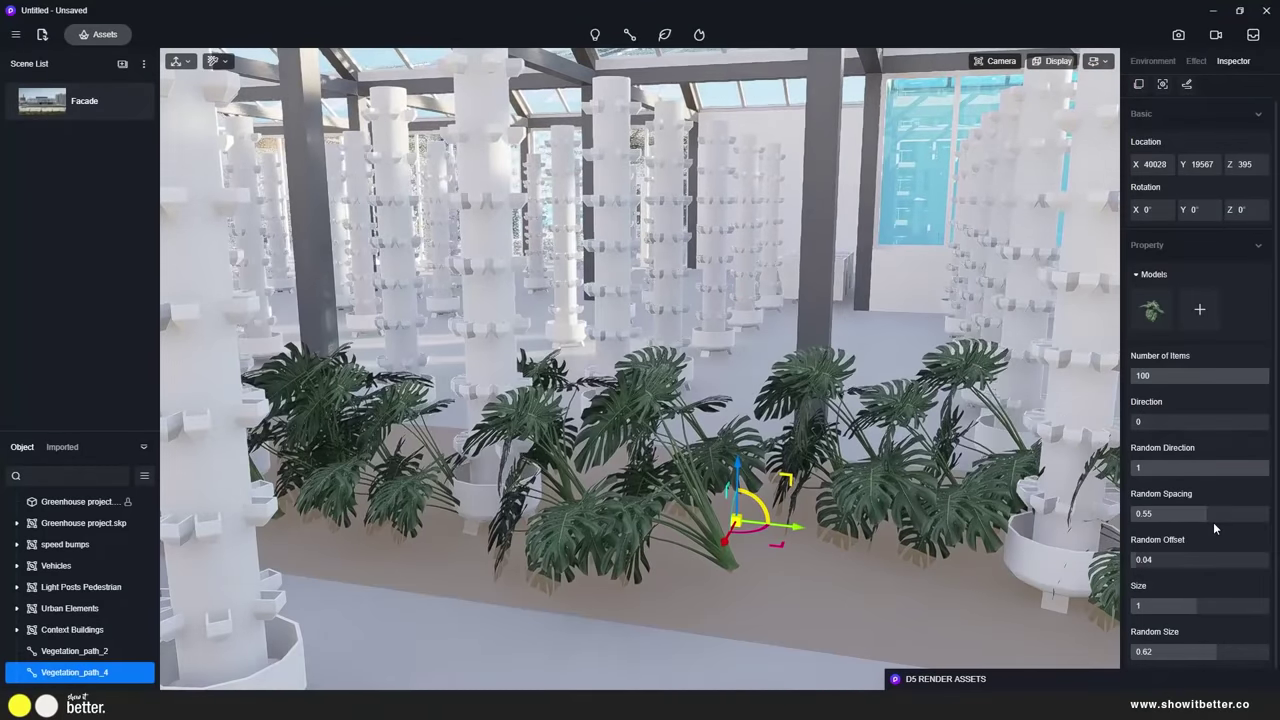
Reposition the large-leaved plant path on the greenhouse's upper floor, set its direction to -39.81, and check it in the Facade scene
drag(725, 541, 750, 491)
drag(1198, 450, 1186, 450)
click(86, 102)
drag(630, 456, 630, 432)
scroll(686, 430, up, 5)
right_drag(686, 430, 543, 468)
drag(486, 380, 467, 379)
right_drag(490, 420, 560, 443)
click(88, 102)
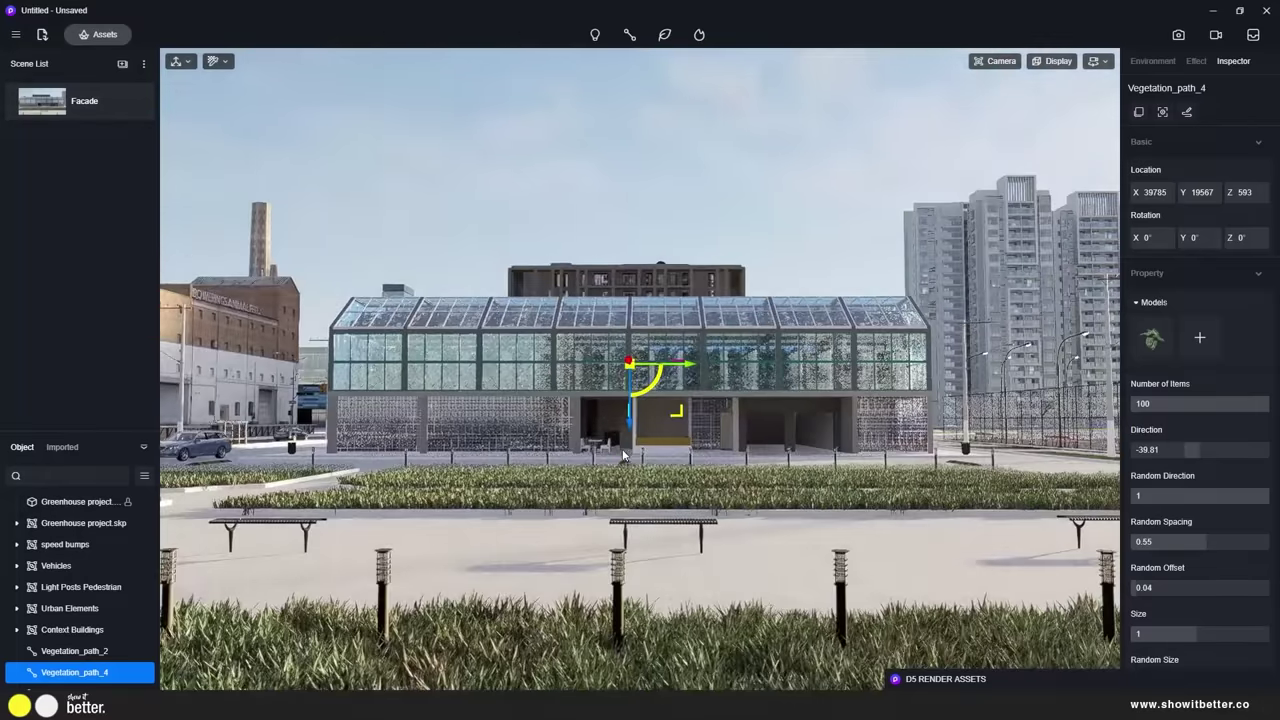
Draw a new vegetation path along the edge of the foreground grass near the column lights
drag(962, 682, 1051, 437)
click(537, 194)
right_drag(516, 550, 600, 600)
click(630, 35)
right_drag(520, 440, 434, 449)
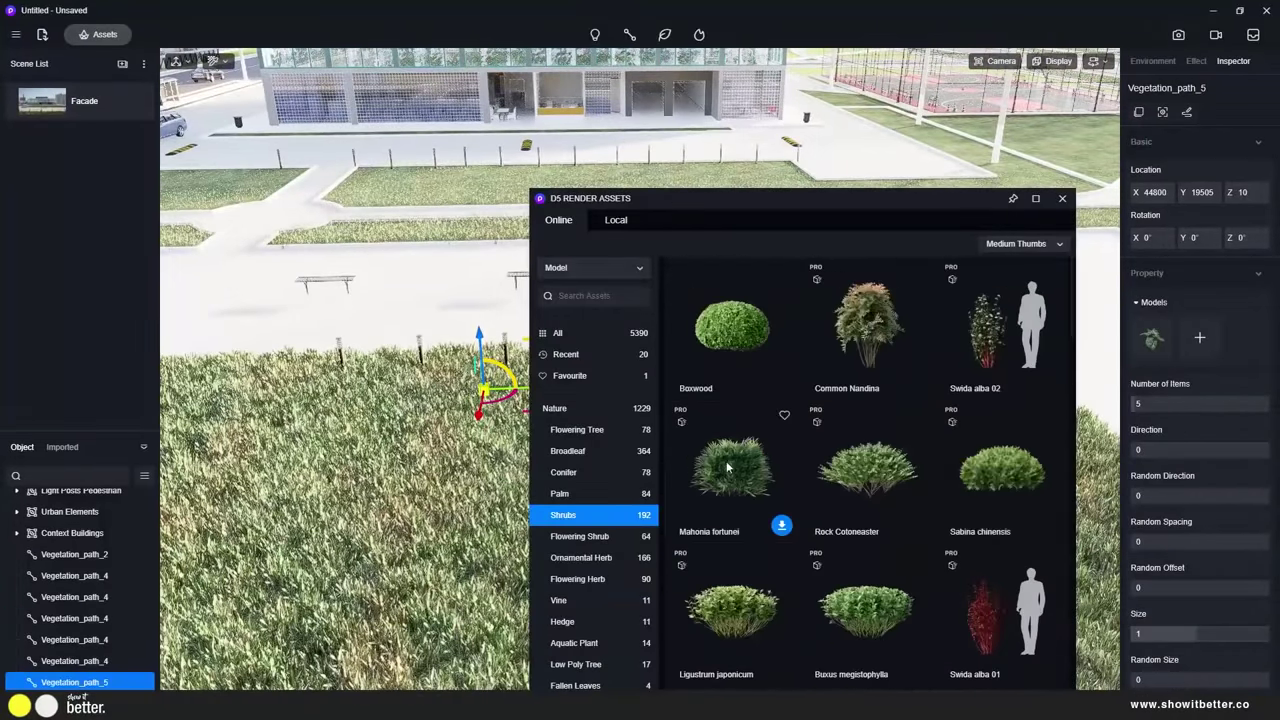
Choose Grass27 from the Ornamental Herb assets as the model for the foreground vegetation path
scroll(830, 440, down, 10)
click(588, 566)
click(603, 502)
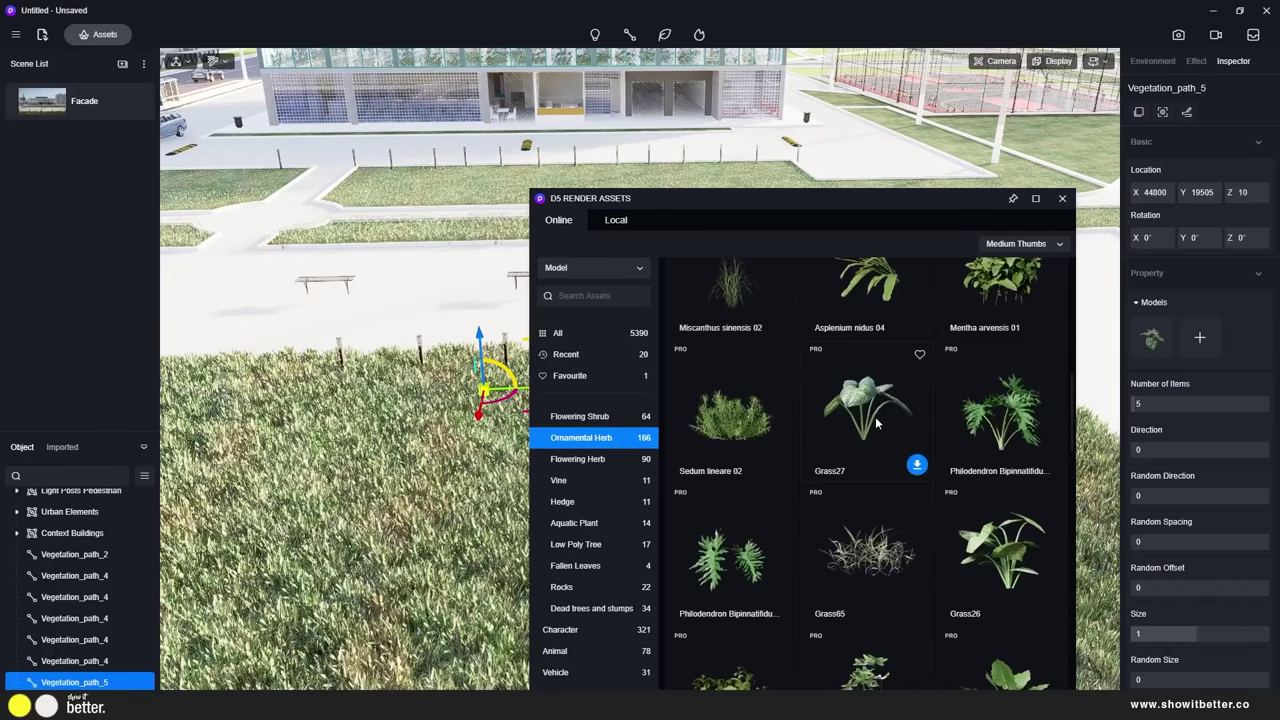
click(876, 424)
click(84, 690)
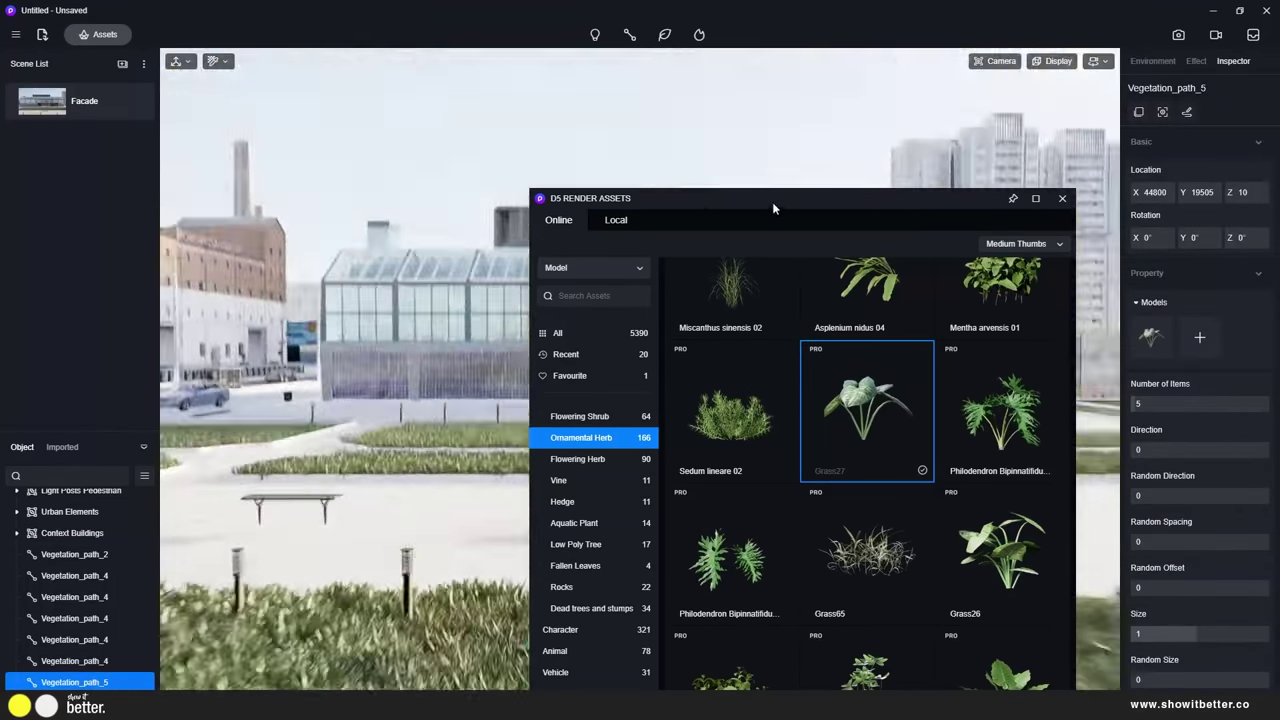
Shift the Grass27 path to the edge of the foreground grass and set its number of items to 64
mouse_move(771, 206)
mouse_down()
mouse_move(404, 107)
mouse_move(323, 51)
mouse_up()
right_drag(570, 657, 566, 664)
drag(553, 657, 573, 602)
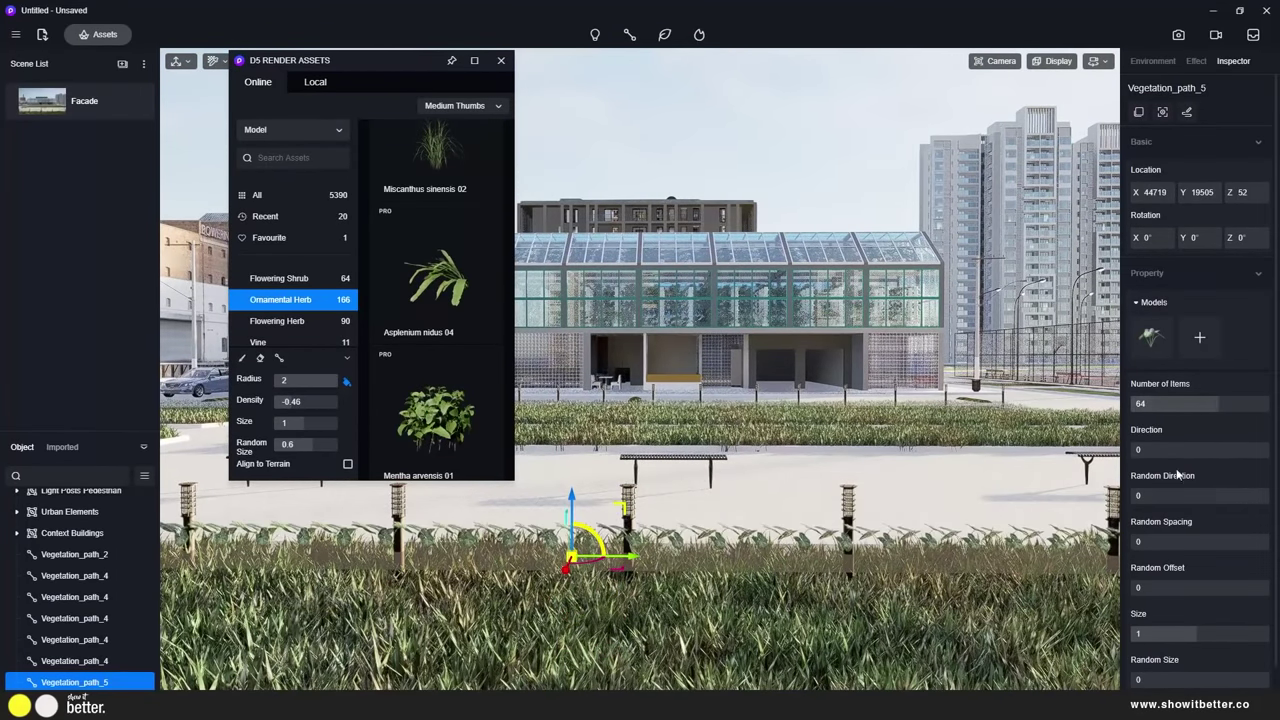
Set the Grass27 path's direction to -69.23, random direction to 1, random spacing to 0.25, random offset to 0.09 and random size to 0.58
drag(1177, 448, 1173, 449)
drag(1136, 542, 1165, 542)
drag(1135, 588, 1145, 588)
scroll(1165, 610, down, 2)
drag(1140, 652, 1205, 653)
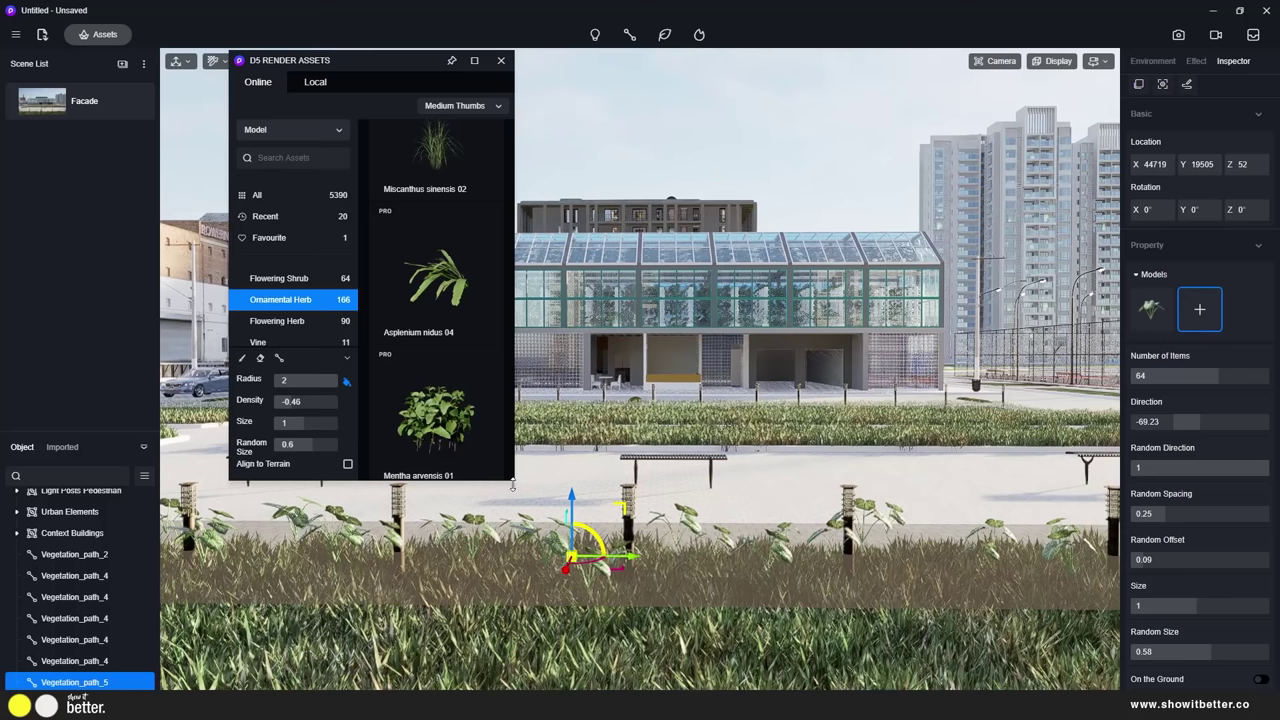
Search the plant assets for "fern" and place Bambusa multiplex fernleaf 02 plants along the planting strip before the greenhouse, checking the Facade scene
drag(513, 483, 567, 624)
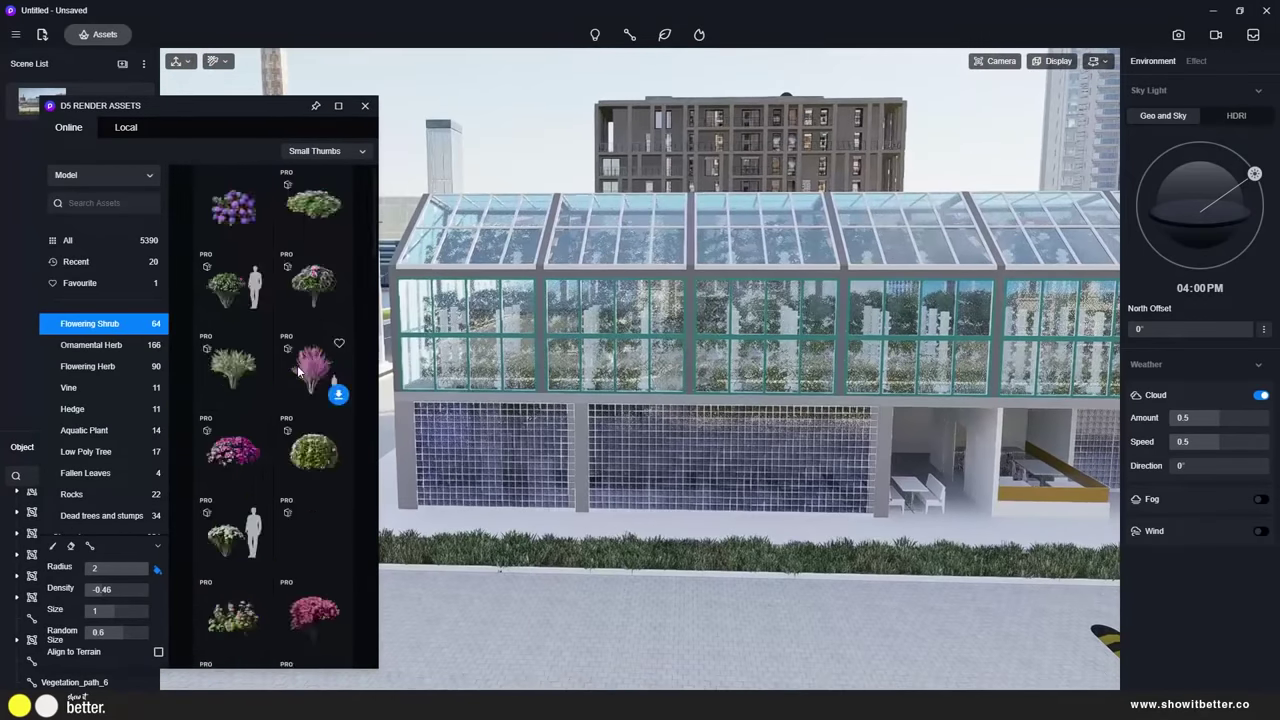
scroll(298, 371, down, 2)
click(105, 350)
scroll(257, 342, down, 10)
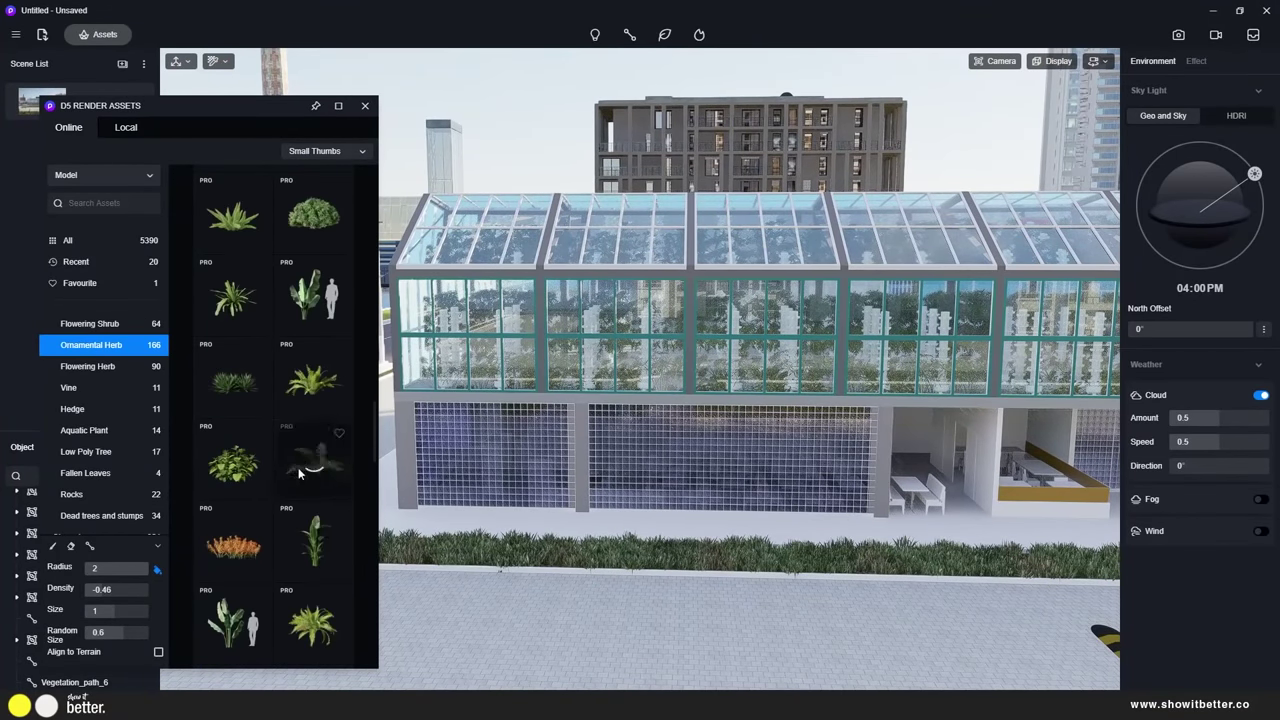
text(fern)
key(Return)
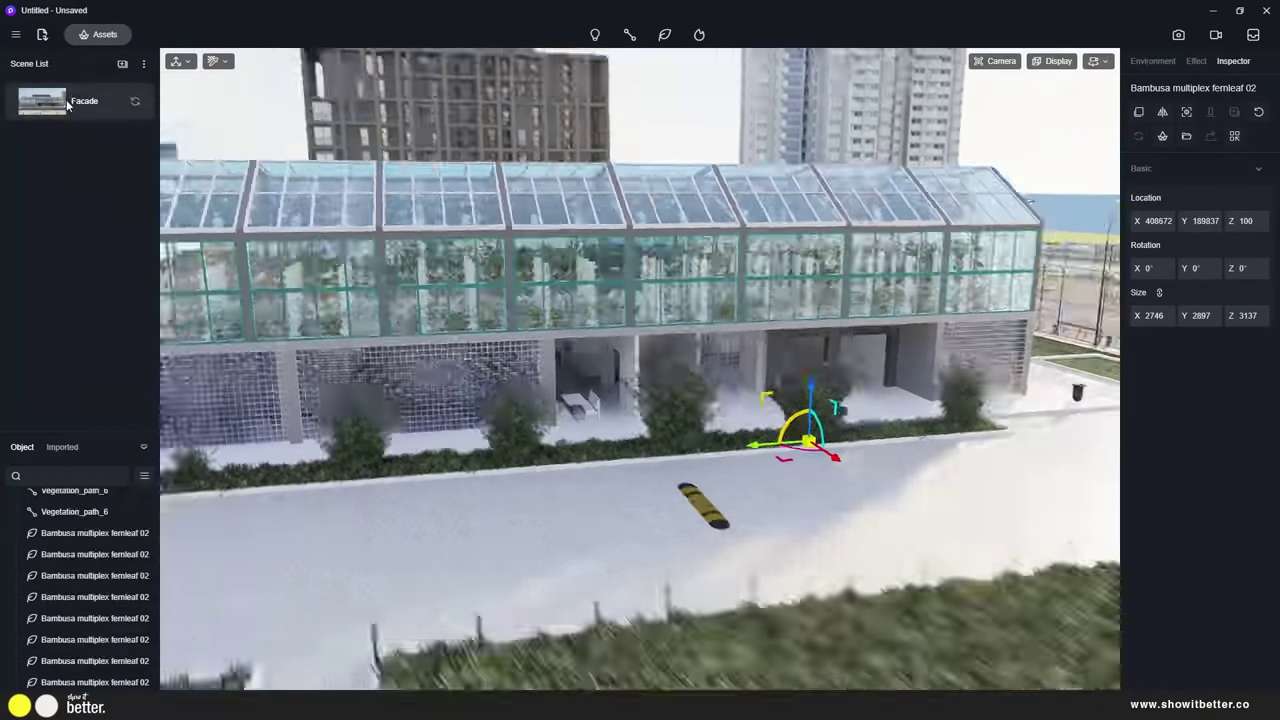
click(66, 99)
Place Cycas revoluta 01 from the Palm assets around the foreground grass and the strip before the greenhouse
click(174, 338)
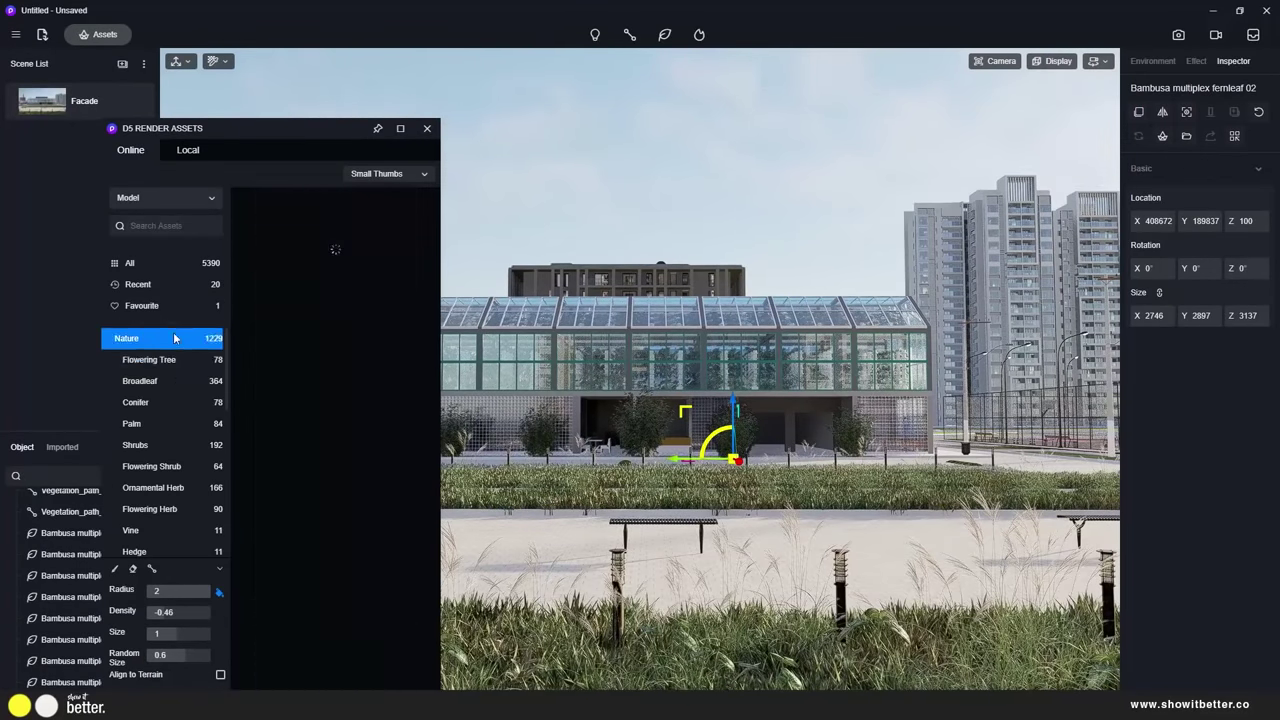
click(150, 359)
click(140, 423)
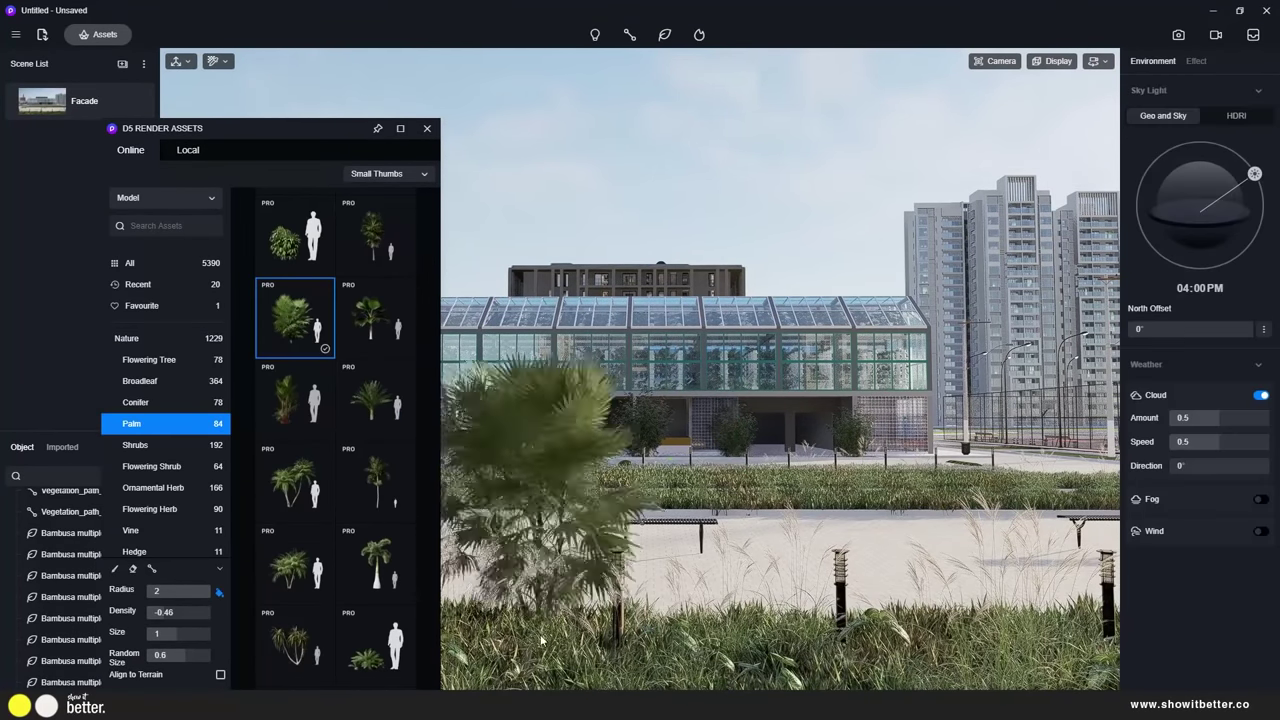
scroll(372, 343, down, 4)
click(372, 343)
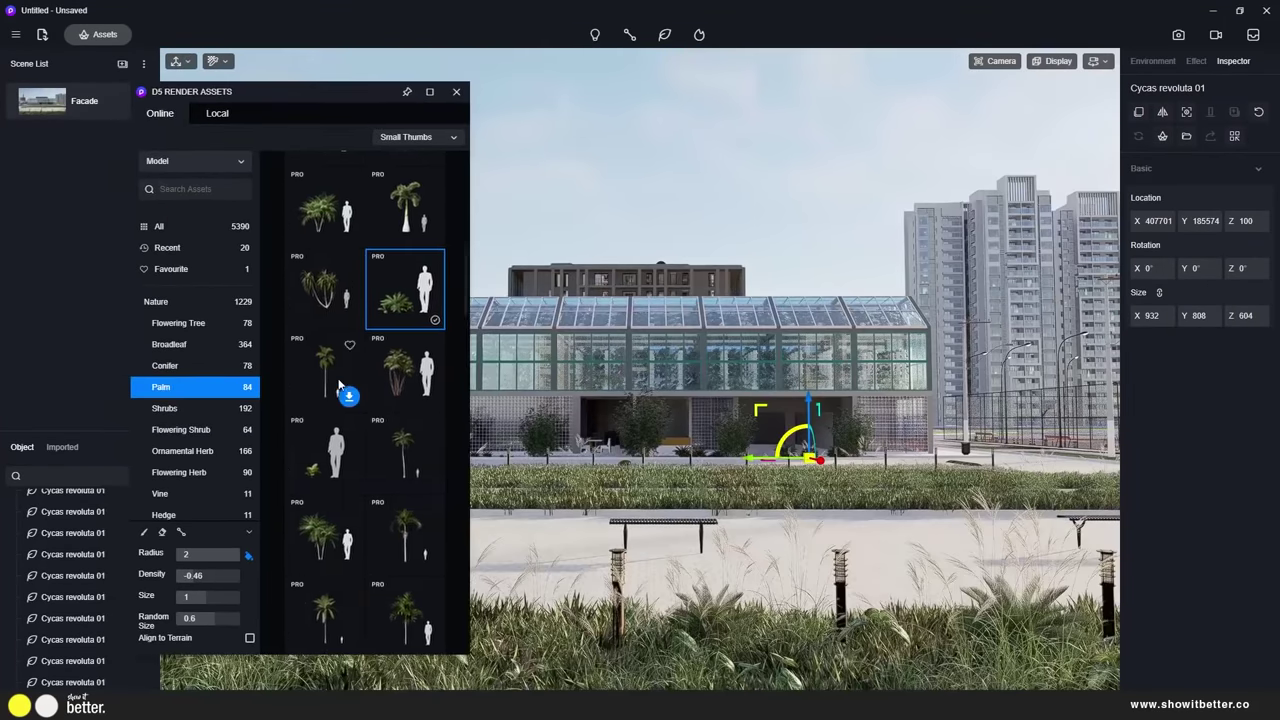
scroll(346, 389, down, 1)
click(393, 500)
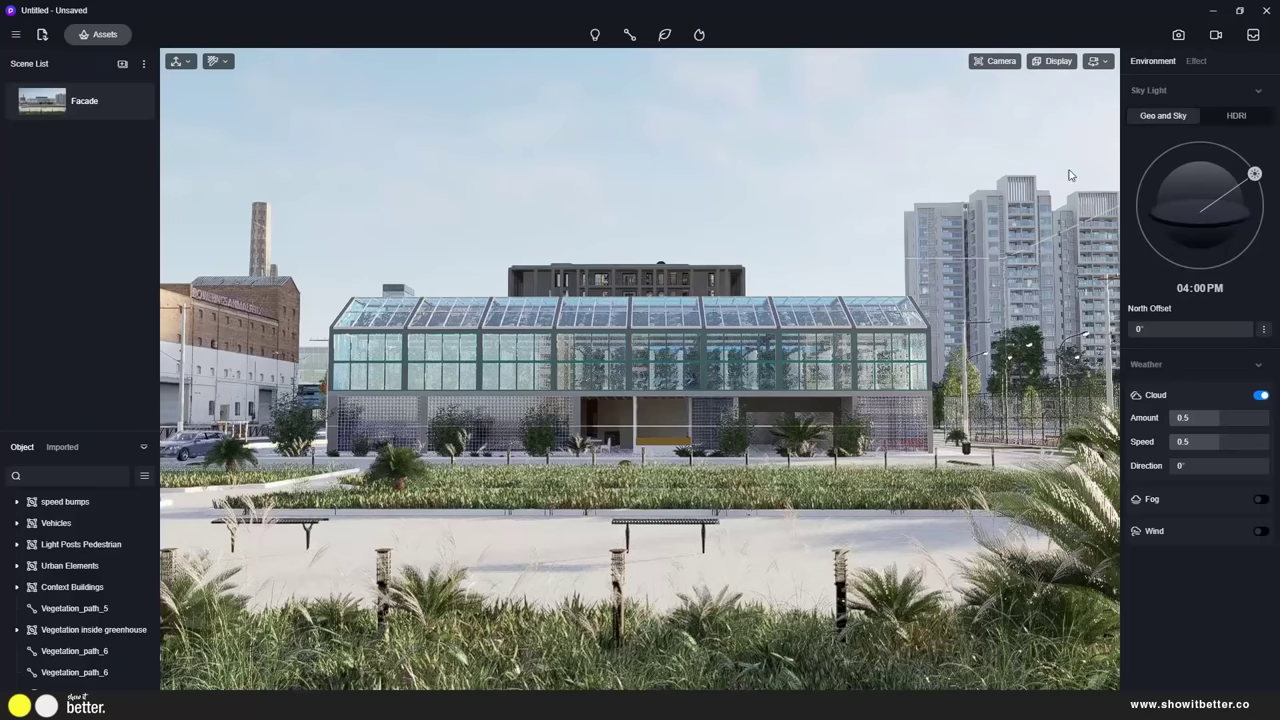
Try several sun positions for the Facade scene and set the time to 03:06 PM with a north offset of 88.1°
drag(1200, 148, 1230, 181)
drag(1195, 329, 1240, 329)
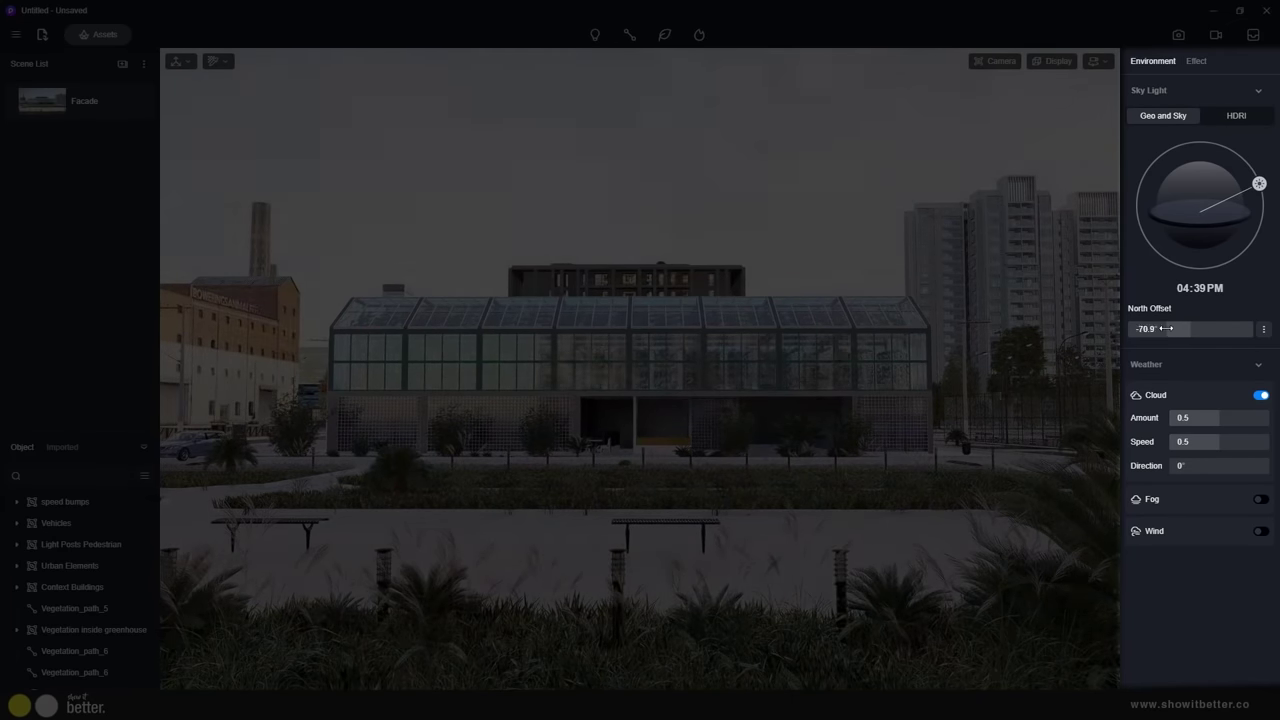
drag(1176, 330, 1163, 330)
drag(1259, 184, 1240, 160)
drag(1163, 330, 1176, 330)
drag(1240, 160, 1259, 182)
drag(1176, 330, 1171, 331)
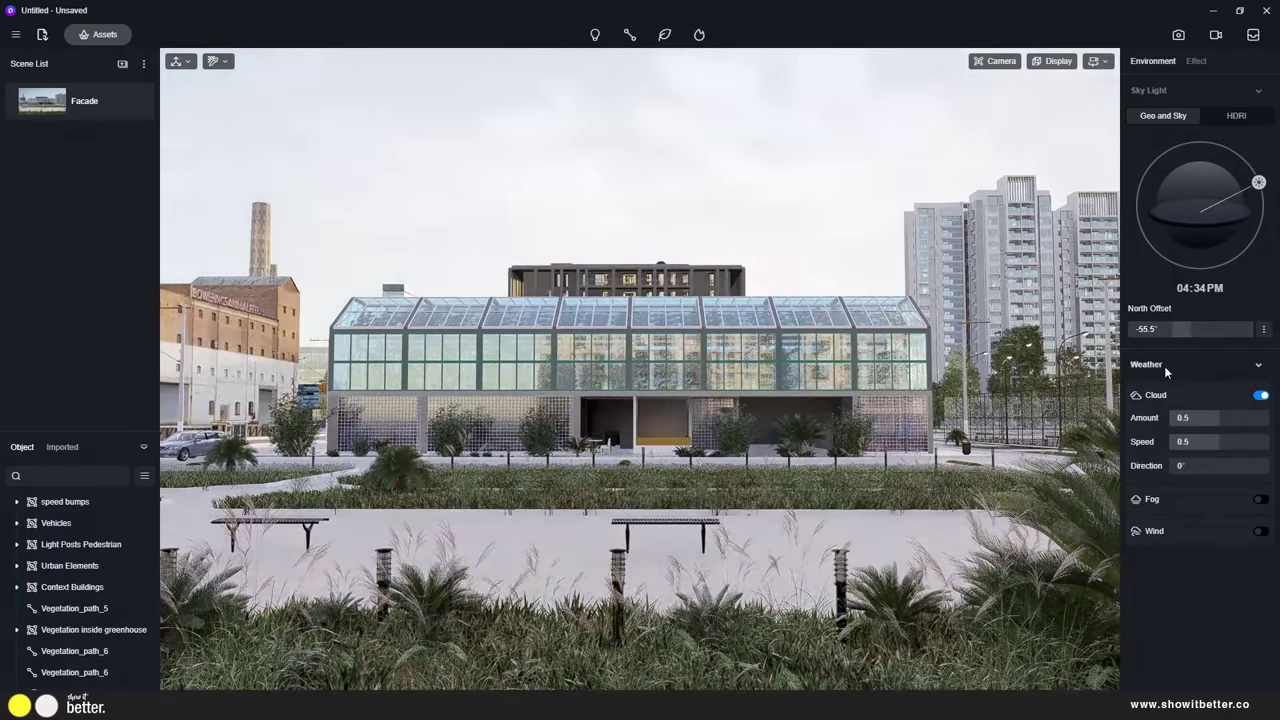
drag(1260, 184, 1256, 175)
drag(1172, 332, 1222, 337)
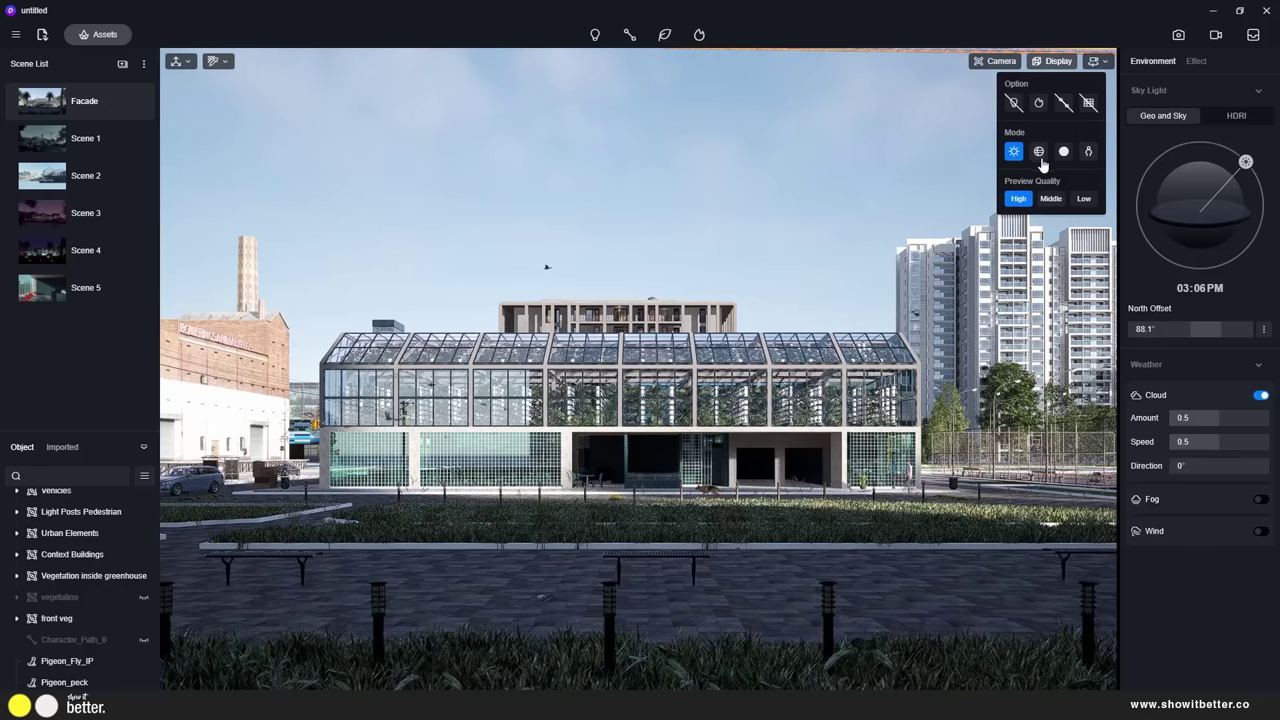
Set the cloud amount to 1, cloud direction to 158.4° and cloud speed to 0.46 with the sky in view
right_drag(545, 190, 606, 66)
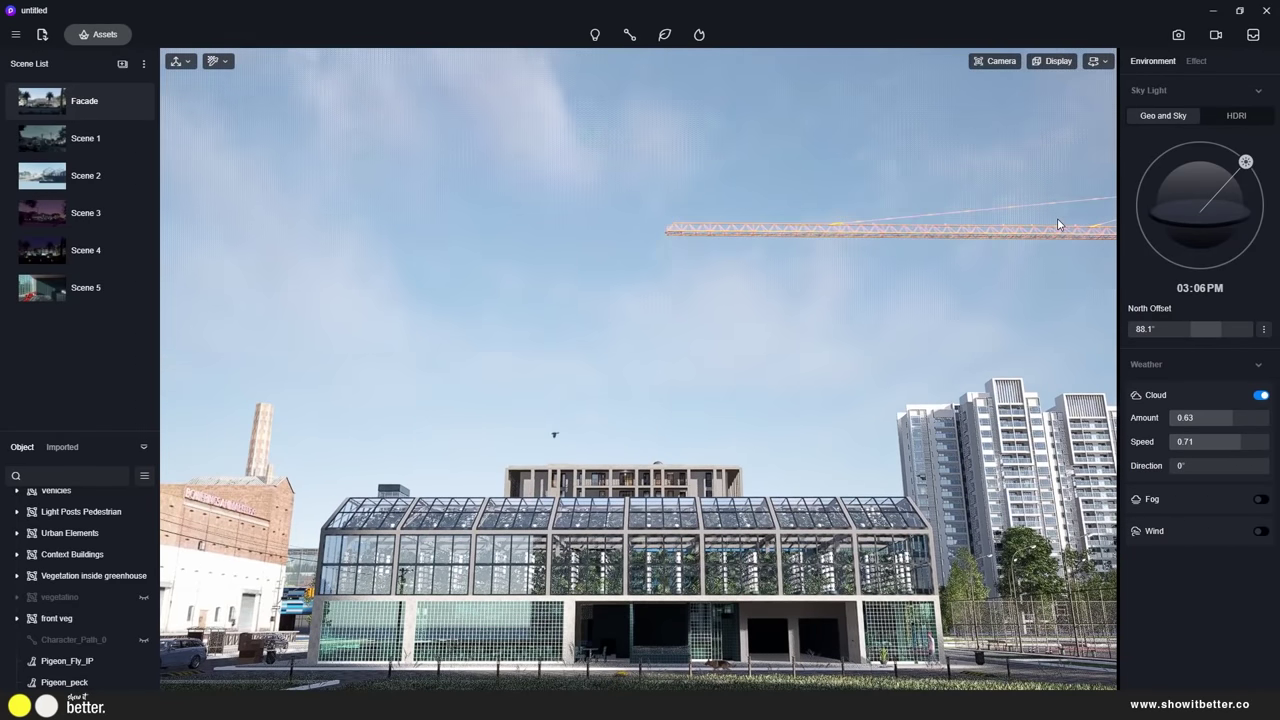
drag(1232, 419, 1274, 428)
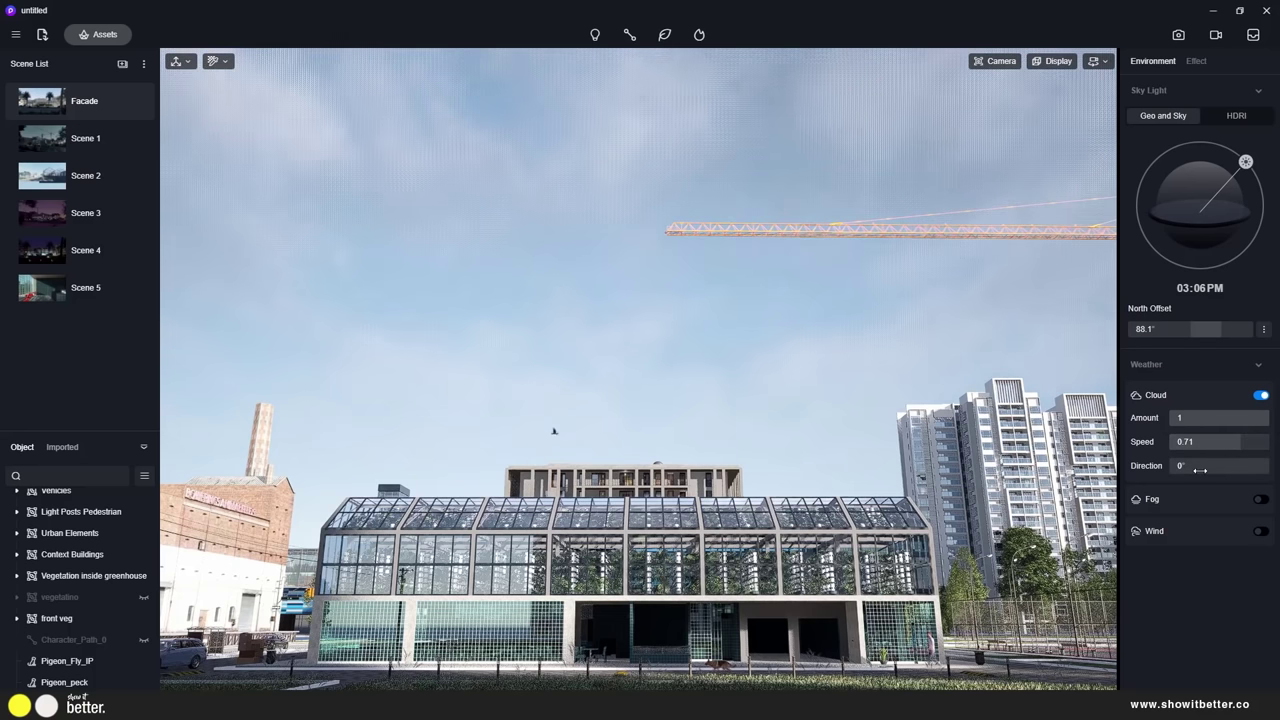
drag(1200, 470, 1209, 467)
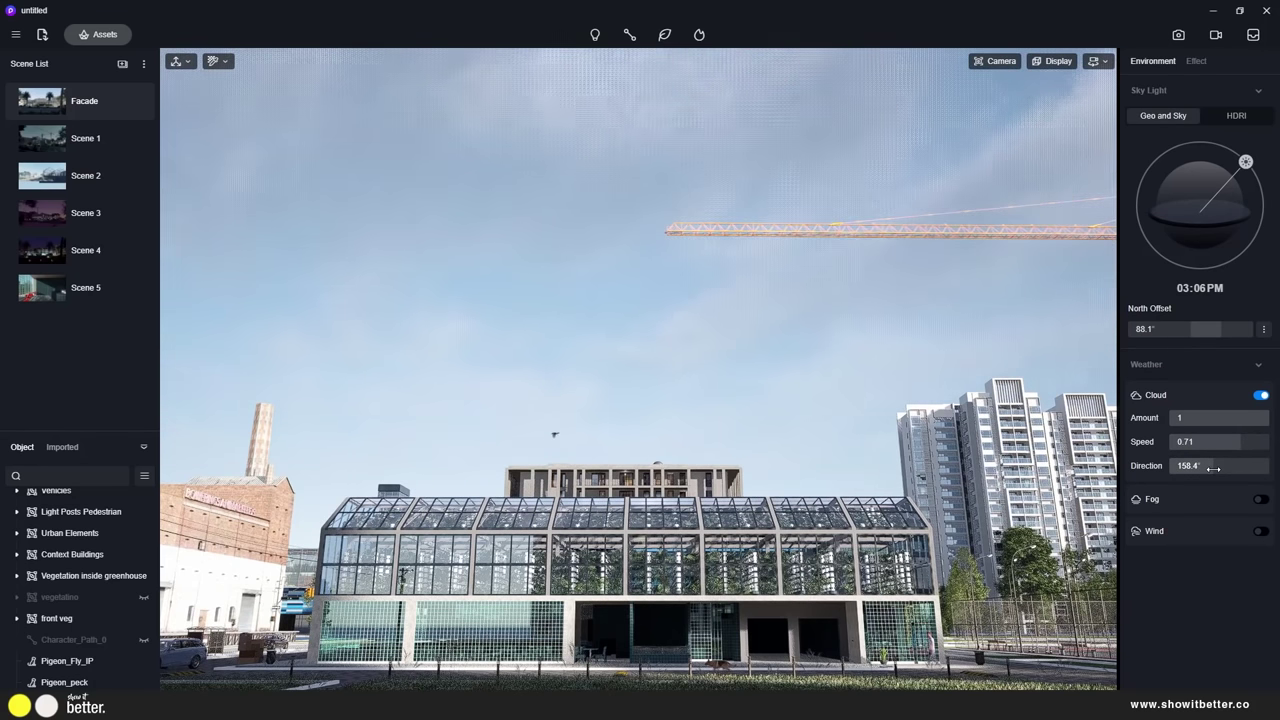
drag(1238, 441, 1214, 442)
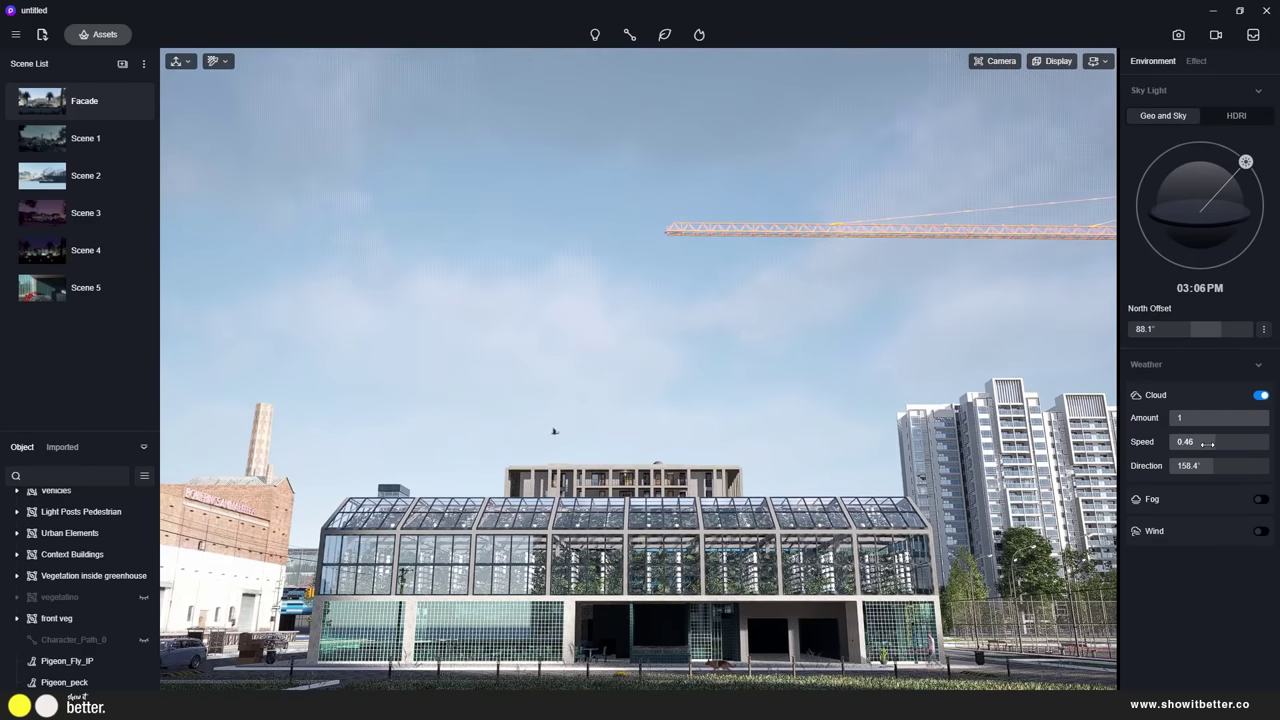
Set the Facade scene's time to 03:58 PM and turn on fog at 3.26 under the Geo and Sky lighting
drag(1255, 177, 1203, 143)
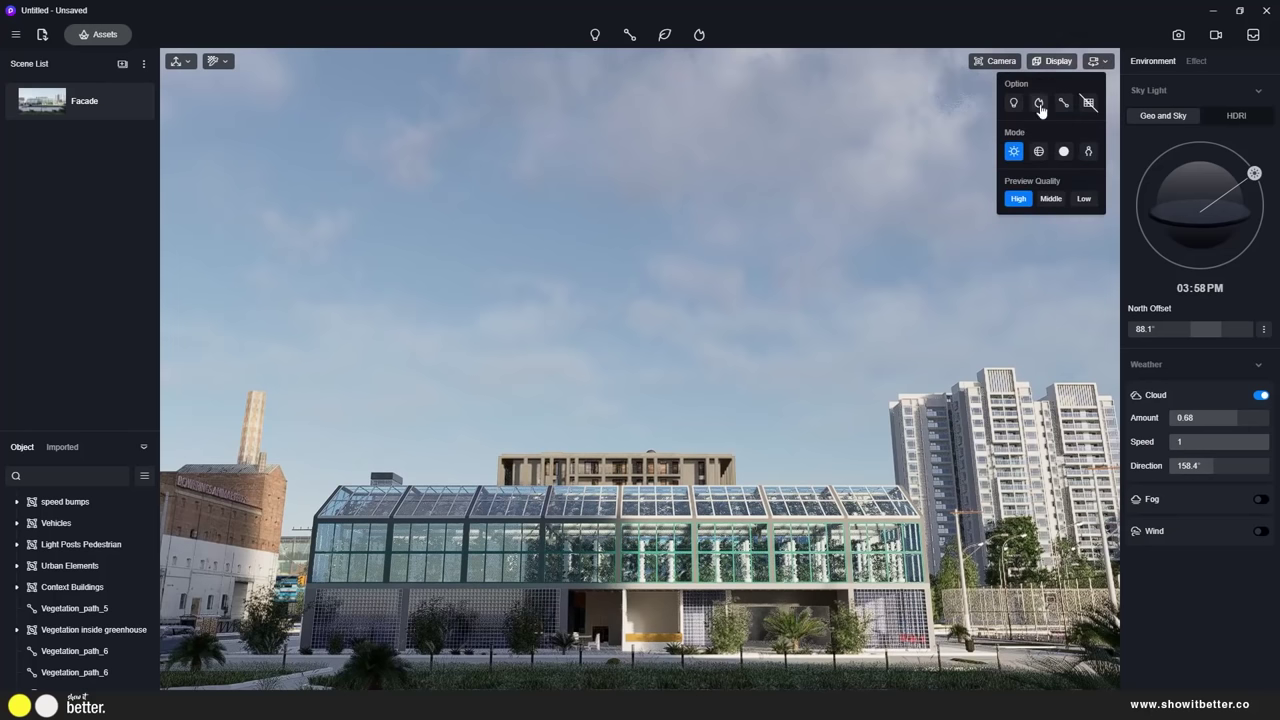
click(75, 101)
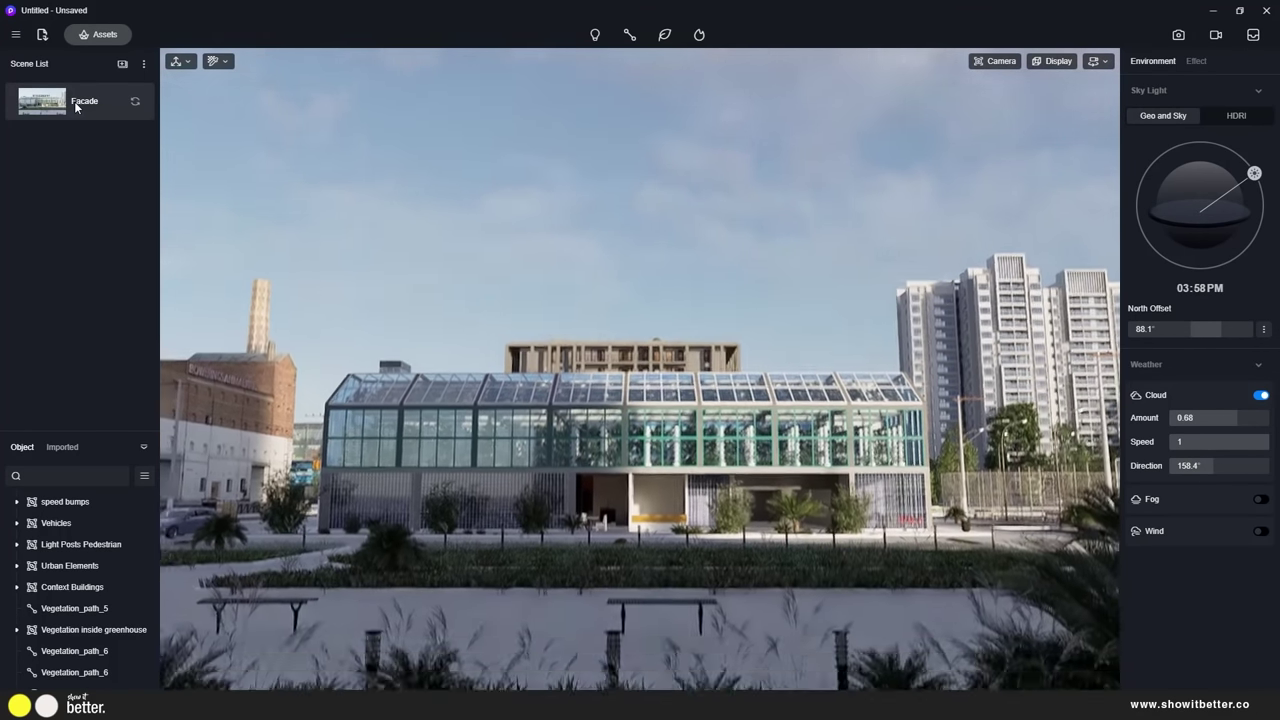
drag(1217, 523, 1143, 527)
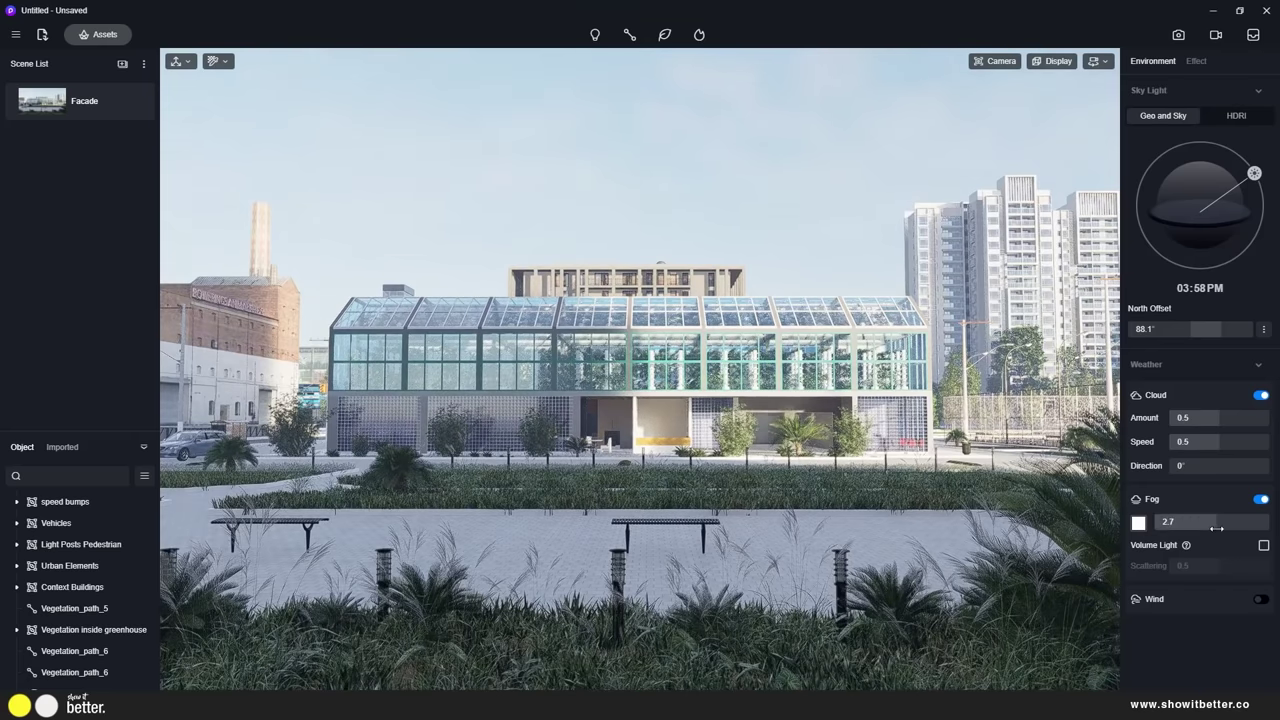
click(1264, 546)
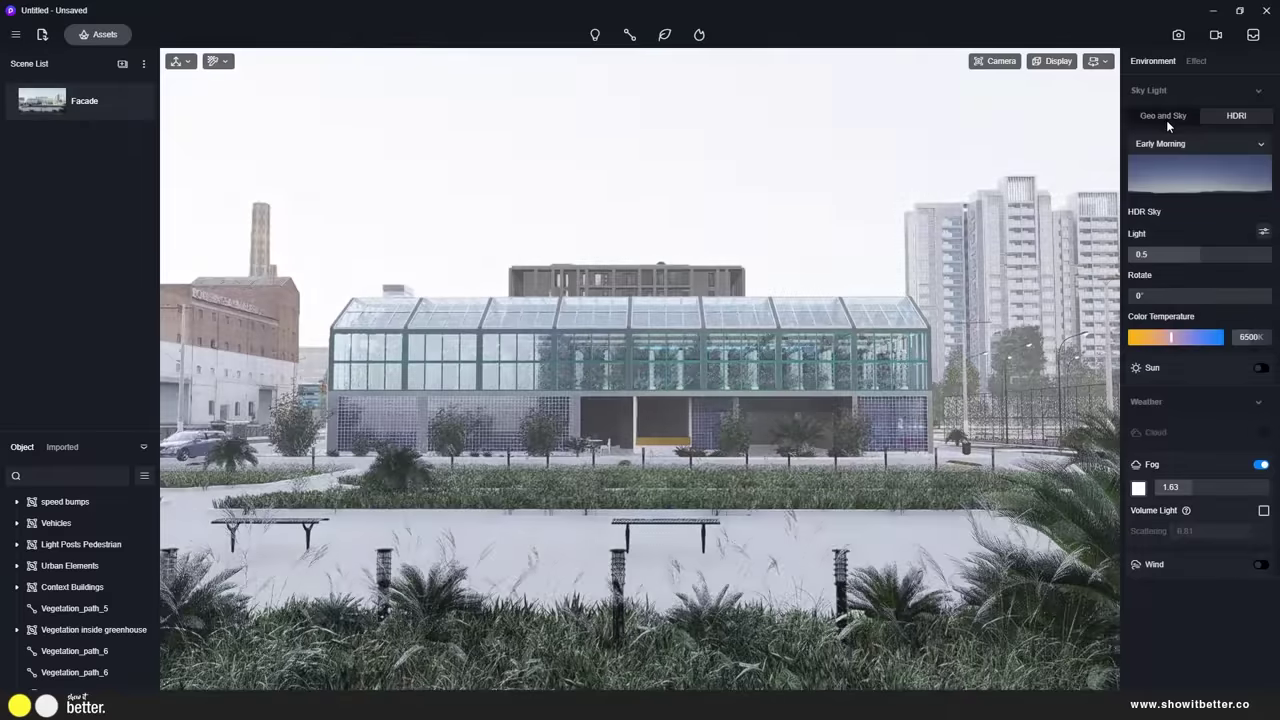
click(1166, 120)
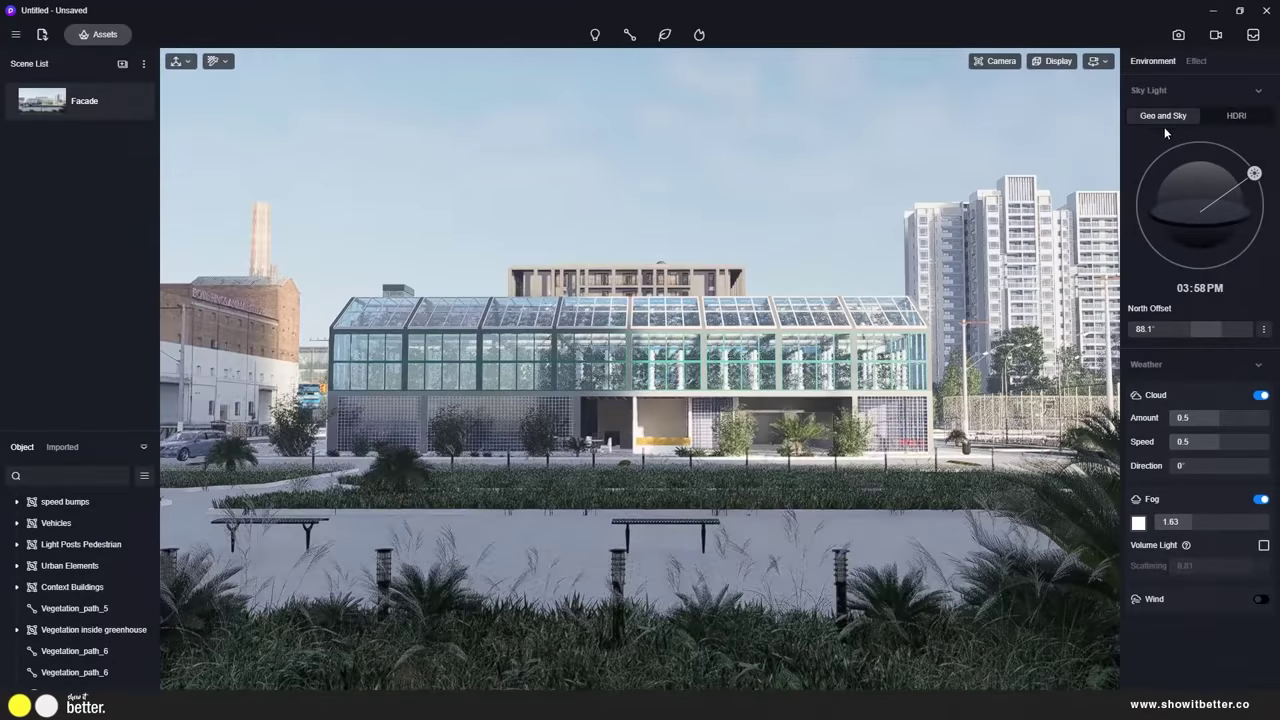
mouse_move(996, 62)
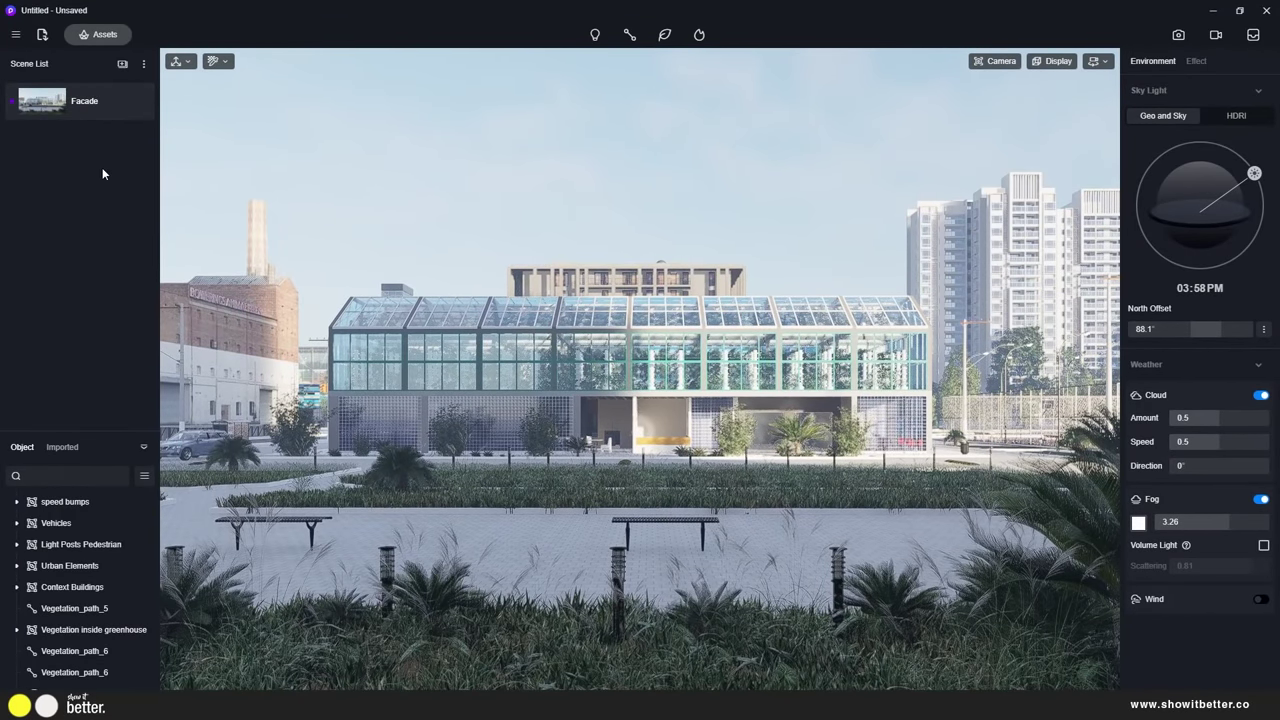
Browse the outdoor ground and stone material assets with medium thumbnails for a plaza paving material
key(w)
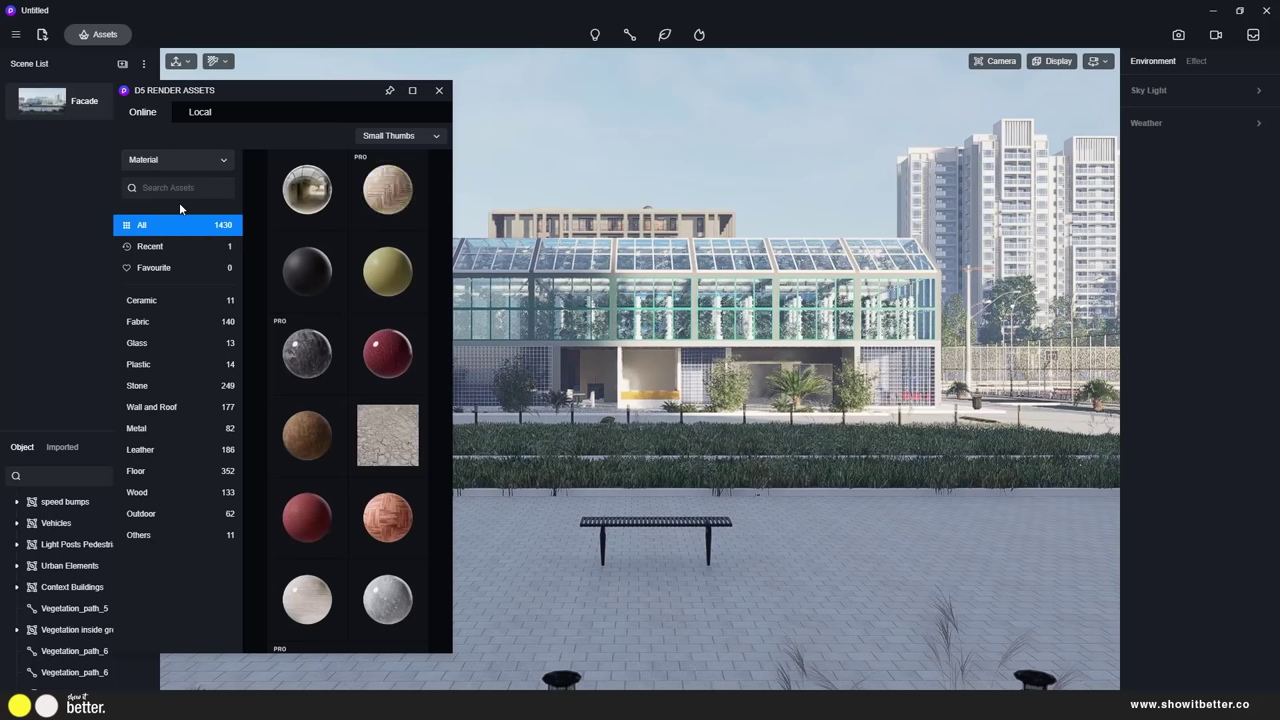
click(183, 244)
click(161, 534)
click(162, 514)
click(400, 136)
click(399, 178)
scroll(338, 340, down, 5)
click(146, 556)
scroll(338, 400, down, 5)
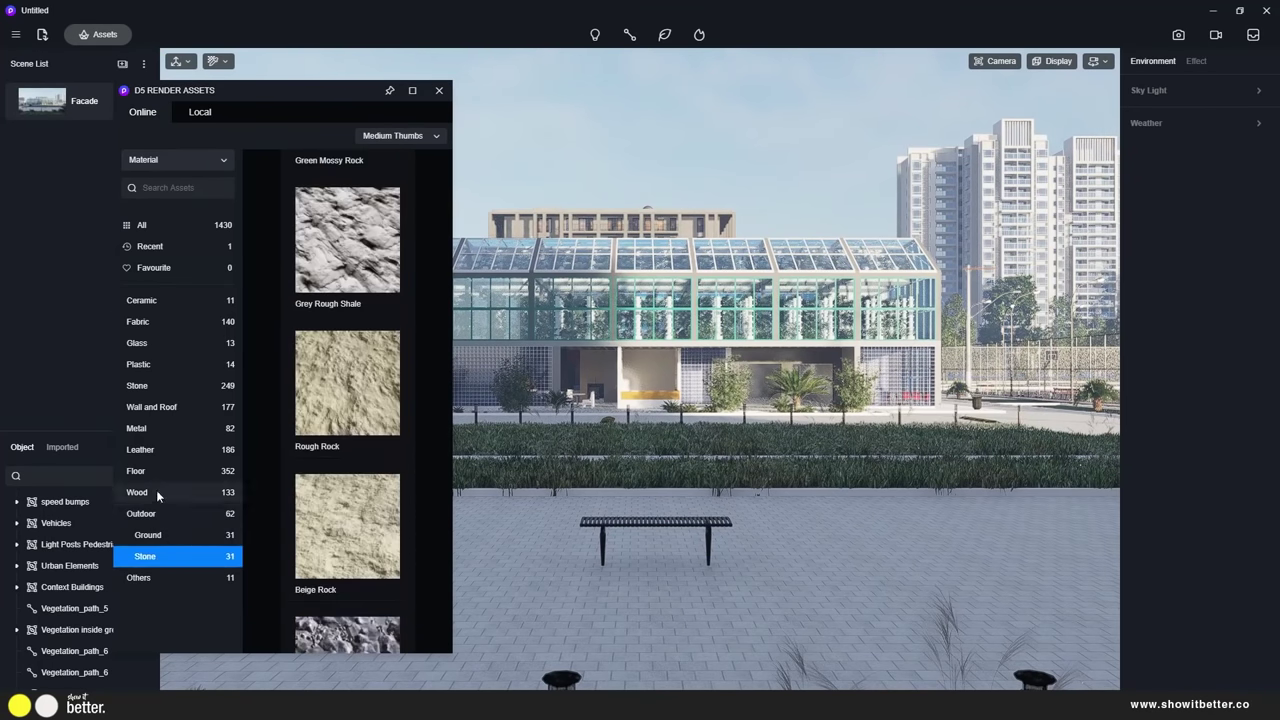
Try a dark tile material from the Floor assets on the plaza paving before the greenhouse
click(138, 471)
scroll(270, 420, down, 10)
click(382, 212)
drag(815, 543, 815, 543)
scroll(340, 400, down, 10)
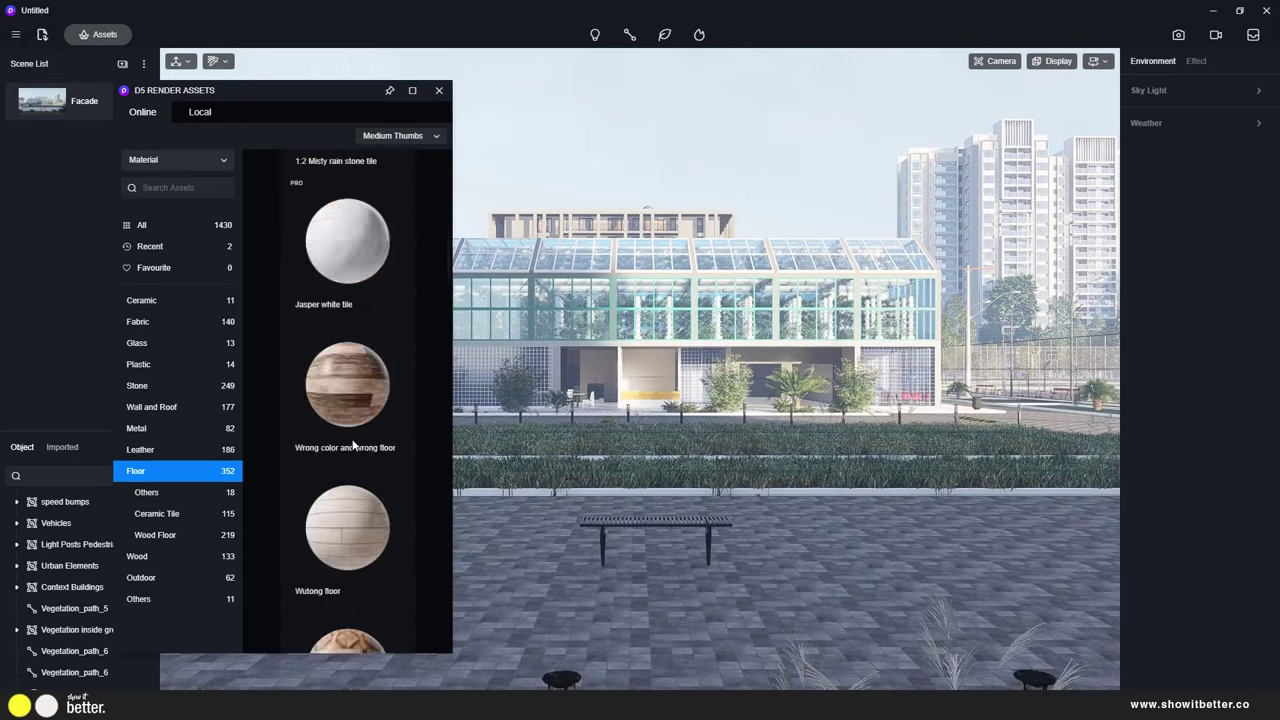
Search the material assets for "concrete" and try several of them, including Dirty Concrete, on the plaza paving
click(172, 188)
text(concrete)
key(Return)
drag(352, 220, 520, 540)
scroll(361, 441, down, 6)
drag(355, 462, 572, 530)
scroll(355, 411, down, 6)
scroll(355, 410, down, 3)
drag(347, 172, 493, 542)
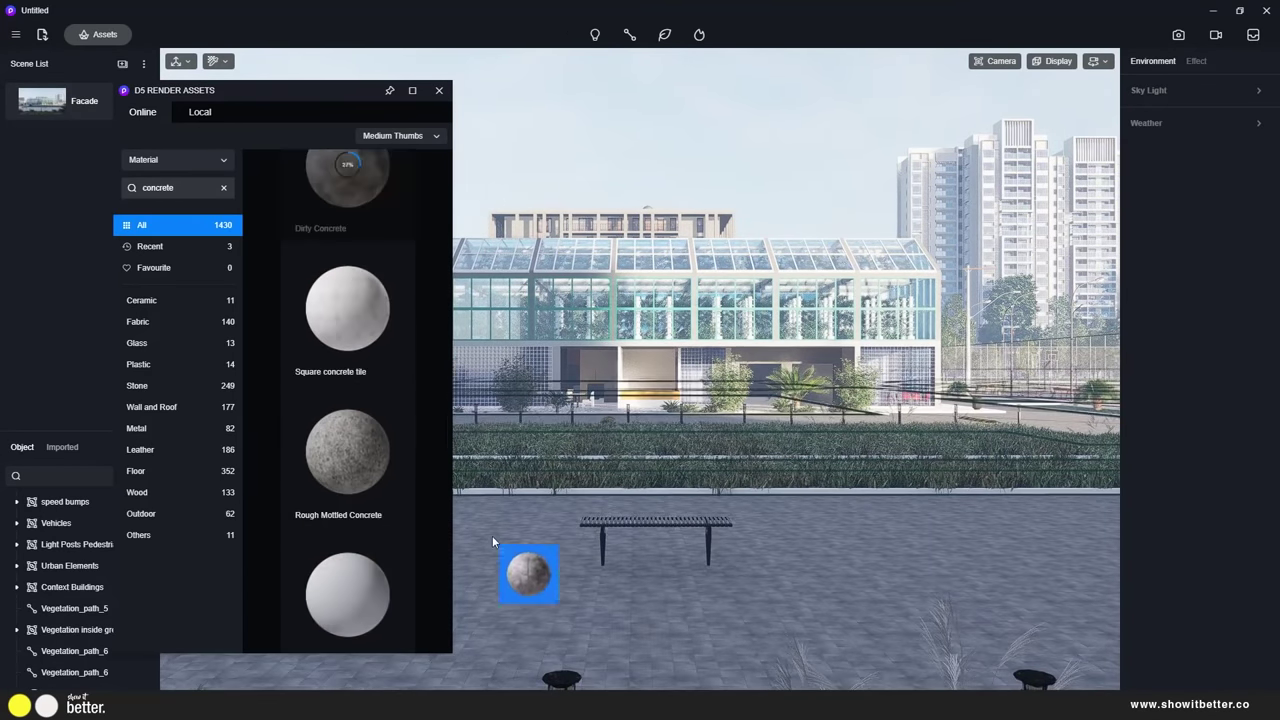
drag(555, 603, 555, 603)
scroll(339, 460, down, 10)
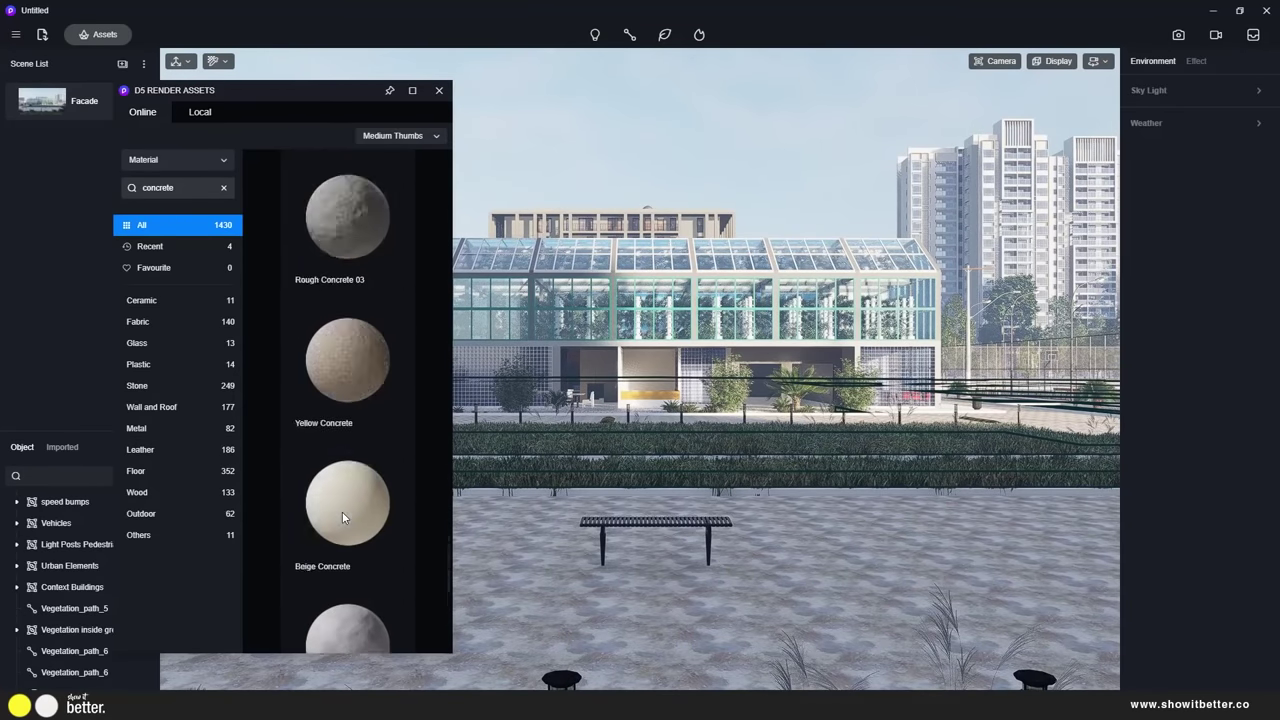
click(579, 596)
Apply Mottled Concrete Floor Tiles to the plaza paving and adjust the texture's stretch
scroll(361, 446, up, 15)
click(350, 222)
click(522, 596)
click(439, 90)
click(640, 595)
scroll(1188, 409, down, 2)
mouse_move(1203, 571)
mouse_down()
mouse_move(1013, 570)
mouse_move(1212, 577)
mouse_up()
click(90, 106)
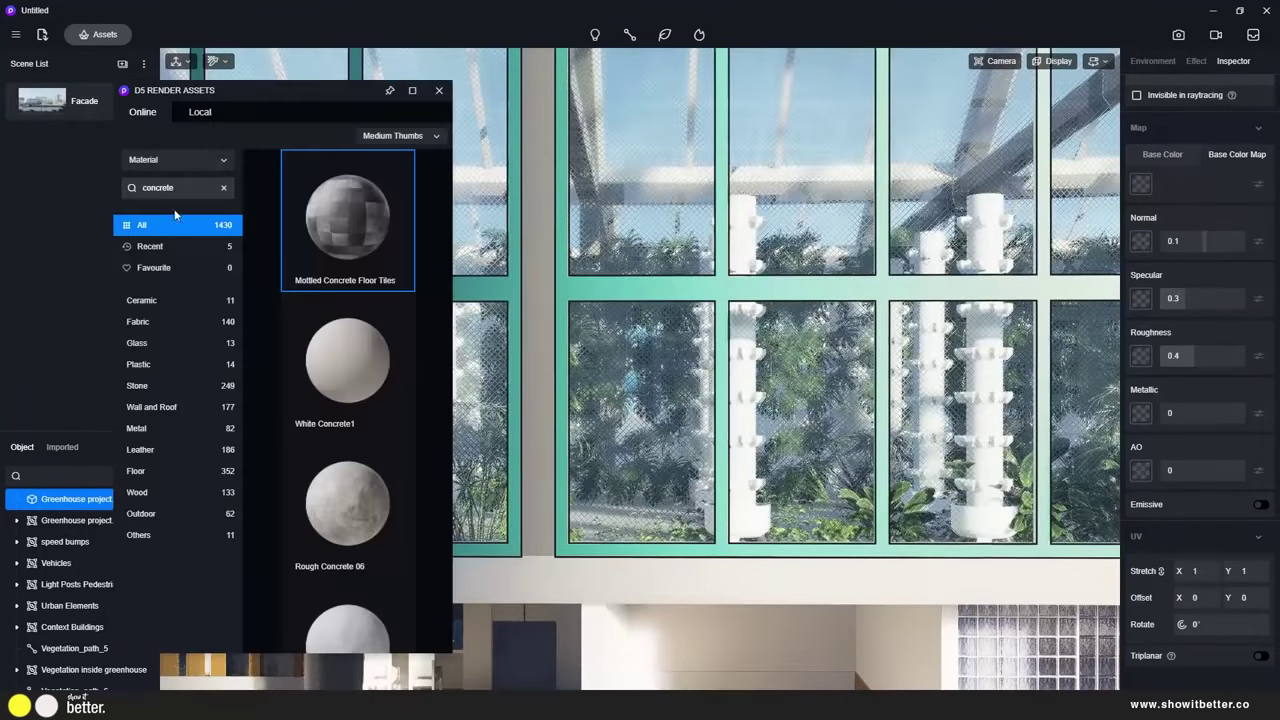
Apply Little blue tiles from the Wall Tiles materials to the café walls and counter base on the greenhouse's ground floor
click(172, 301)
scroll(297, 320, down, 2)
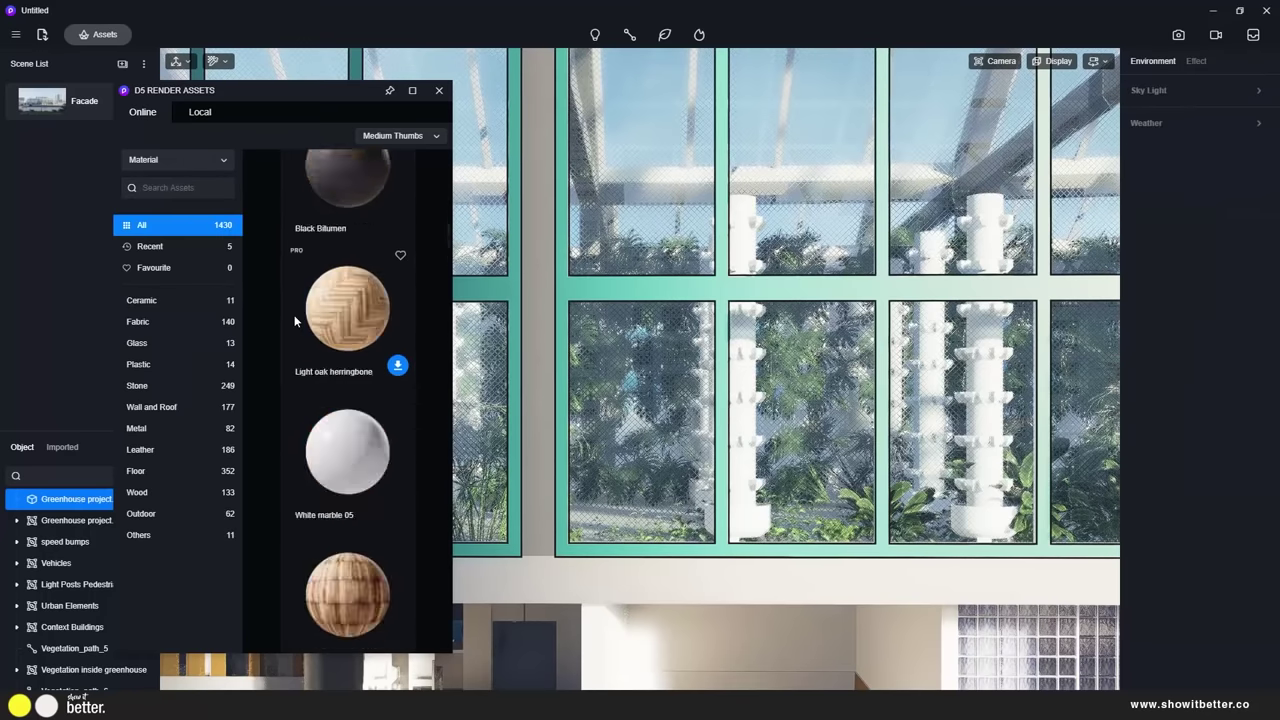
click(196, 302)
scroll(259, 313, down, 2)
click(186, 322)
click(160, 535)
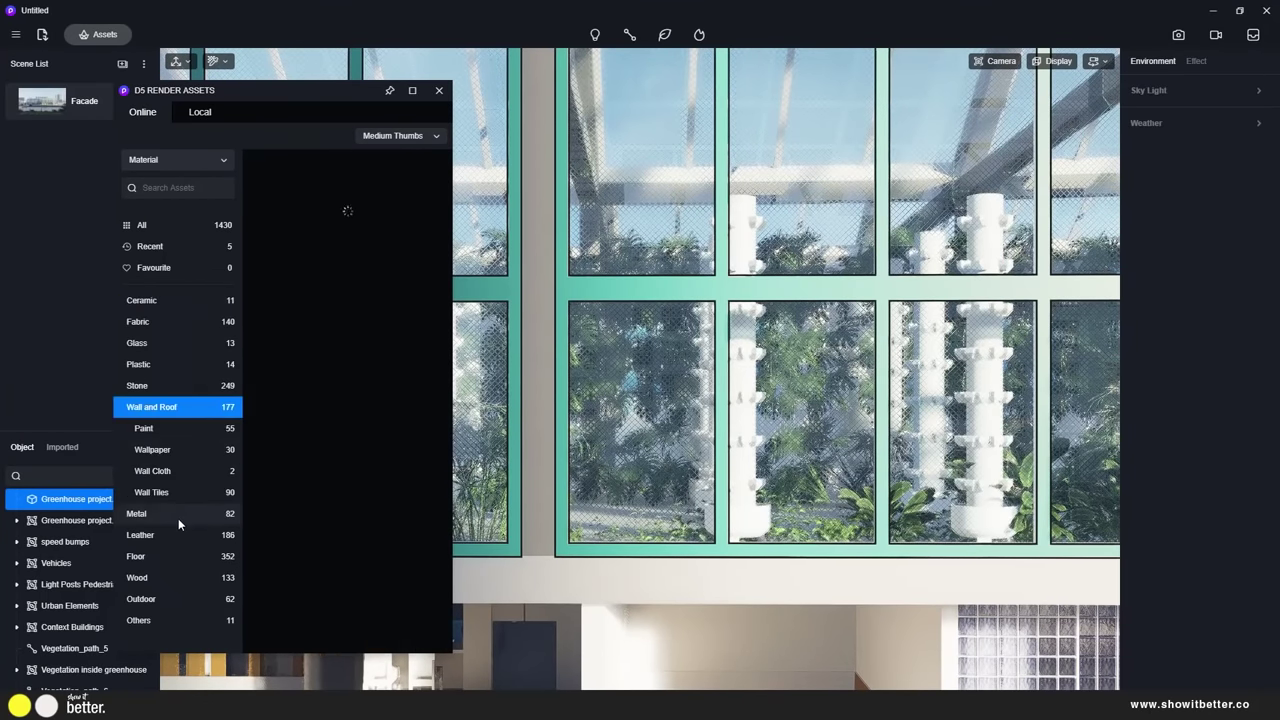
click(152, 492)
scroll(344, 338, down, 2)
scroll(344, 344, down, 5)
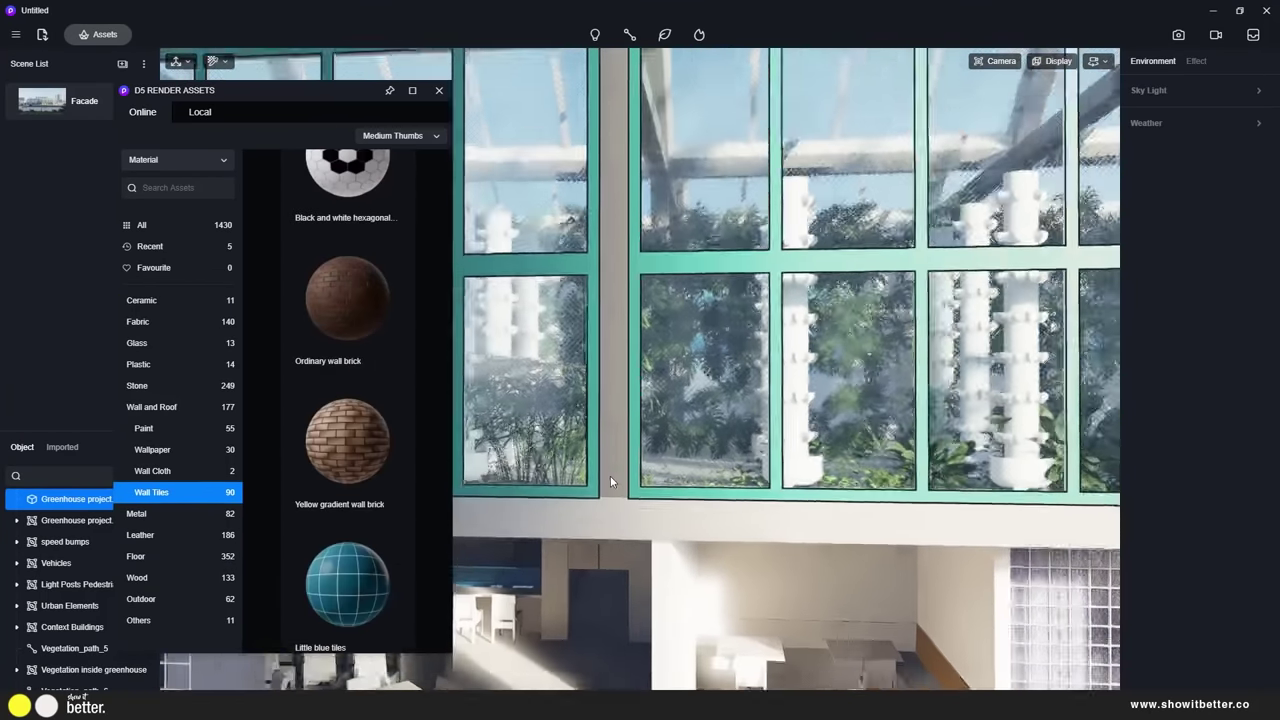
drag(347, 505, 800, 545)
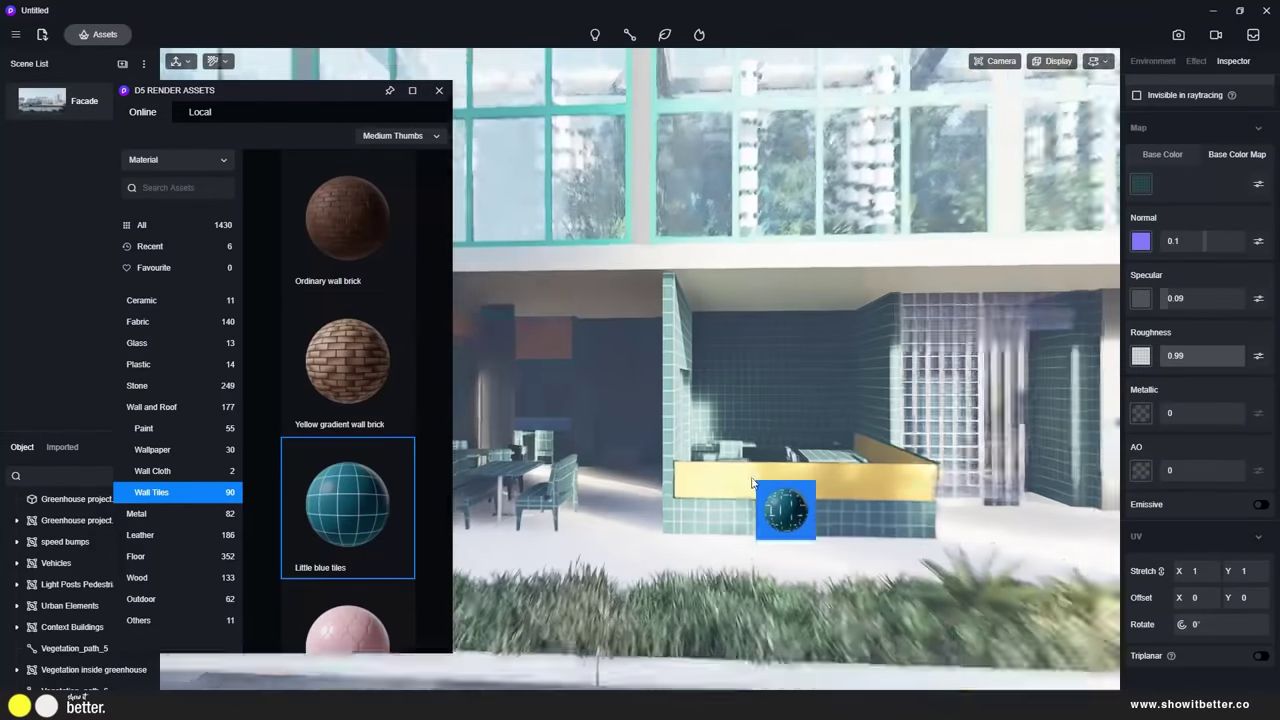
drag(780, 511, 780, 511)
Apply a block-patterned material from the Textured Glass assets to the café counter front and glass screens
click(165, 343)
click(161, 364)
scroll(347, 400, down, 3)
drag(347, 445, 820, 566)
Apply the White irregular concave-convex material from the Wall and Roof assets to the greenhouse's white structure
click(160, 449)
scroll(359, 427, down, 5)
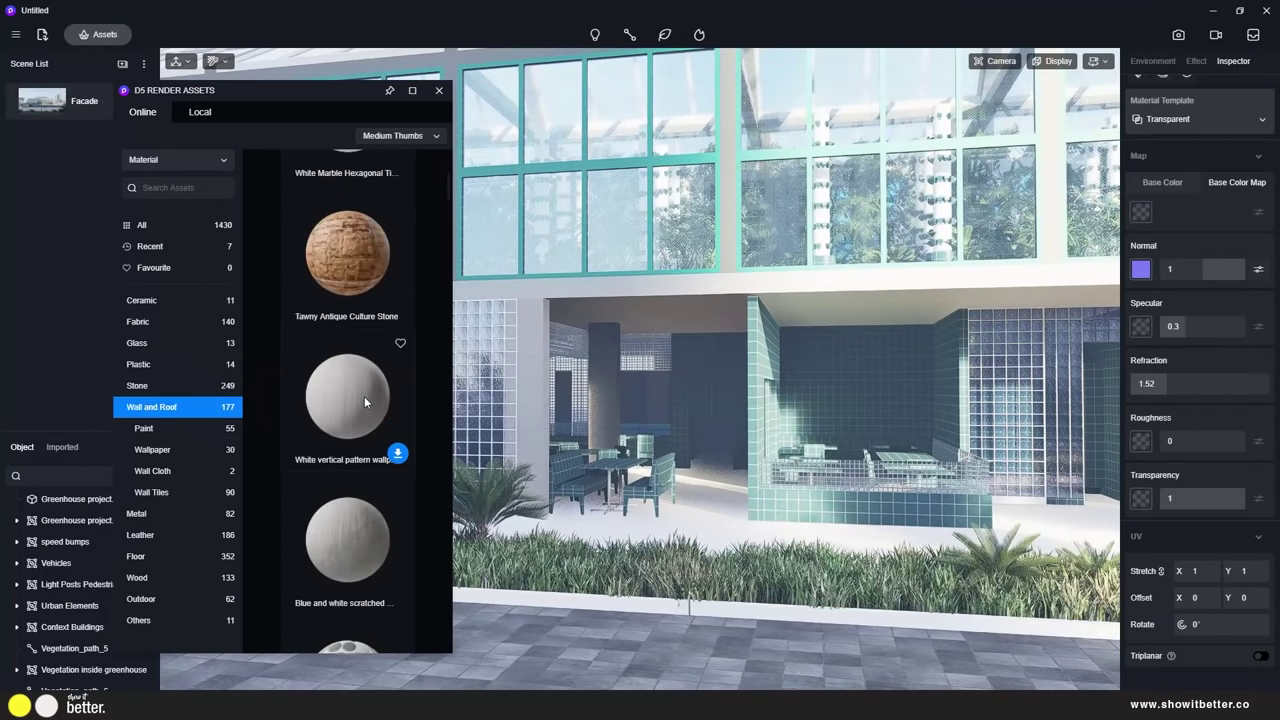
drag(662, 292, 863, 309)
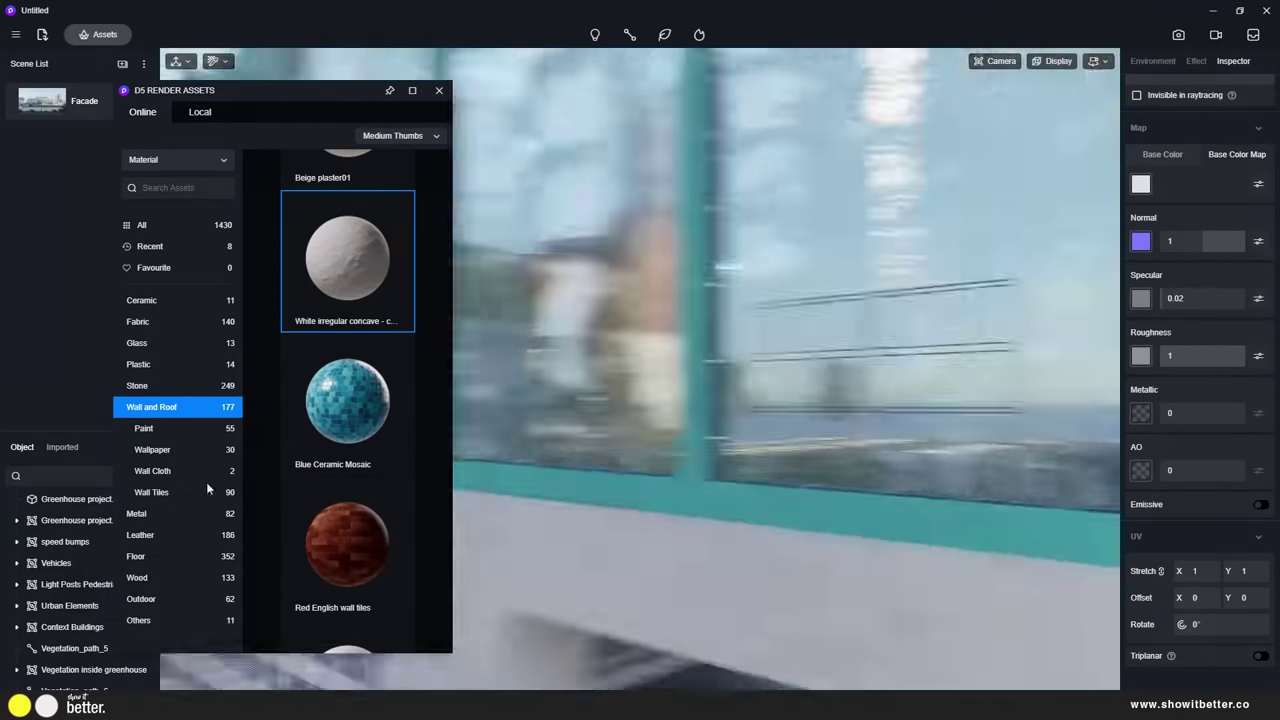
drag(347, 258, 599, 354)
Apply Rough Concrete 06 to the greenhouse's structural frame and open the material template choices for the teal window frames
scroll(330, 386, down, 2)
scroll(330, 386, down, 5)
drag(343, 350, 671, 389)
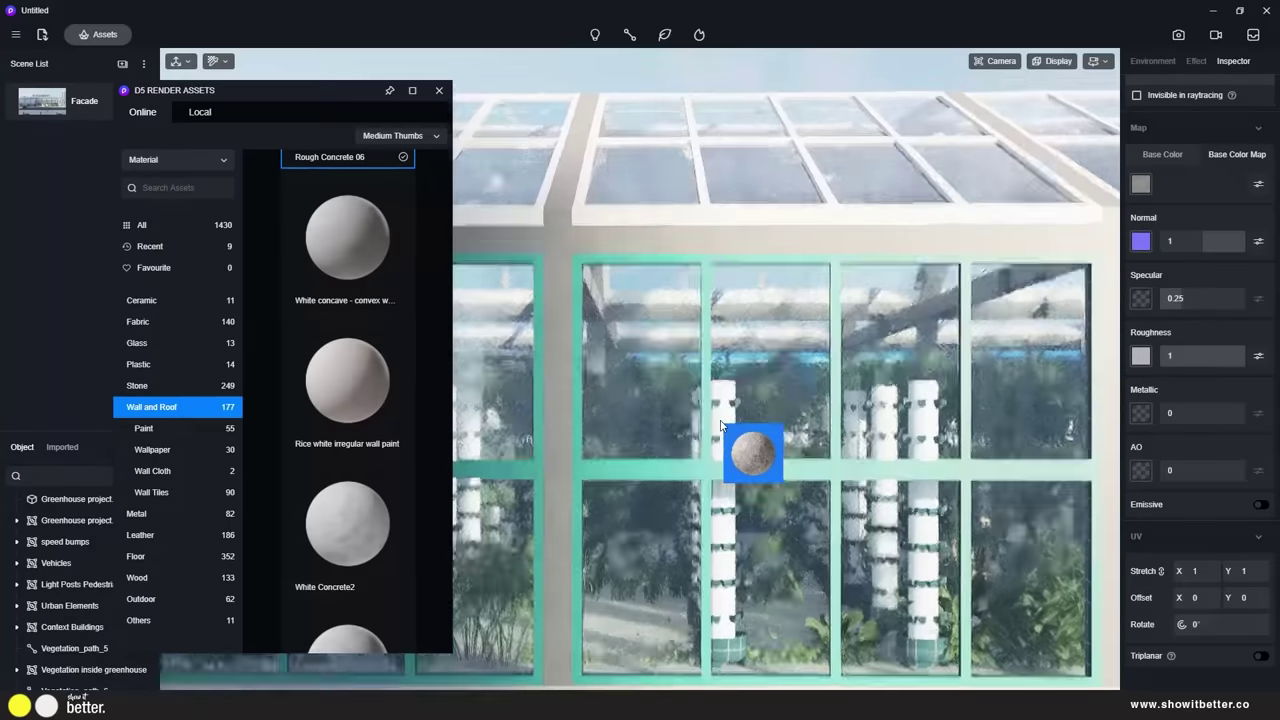
drag(751, 451, 725, 506)
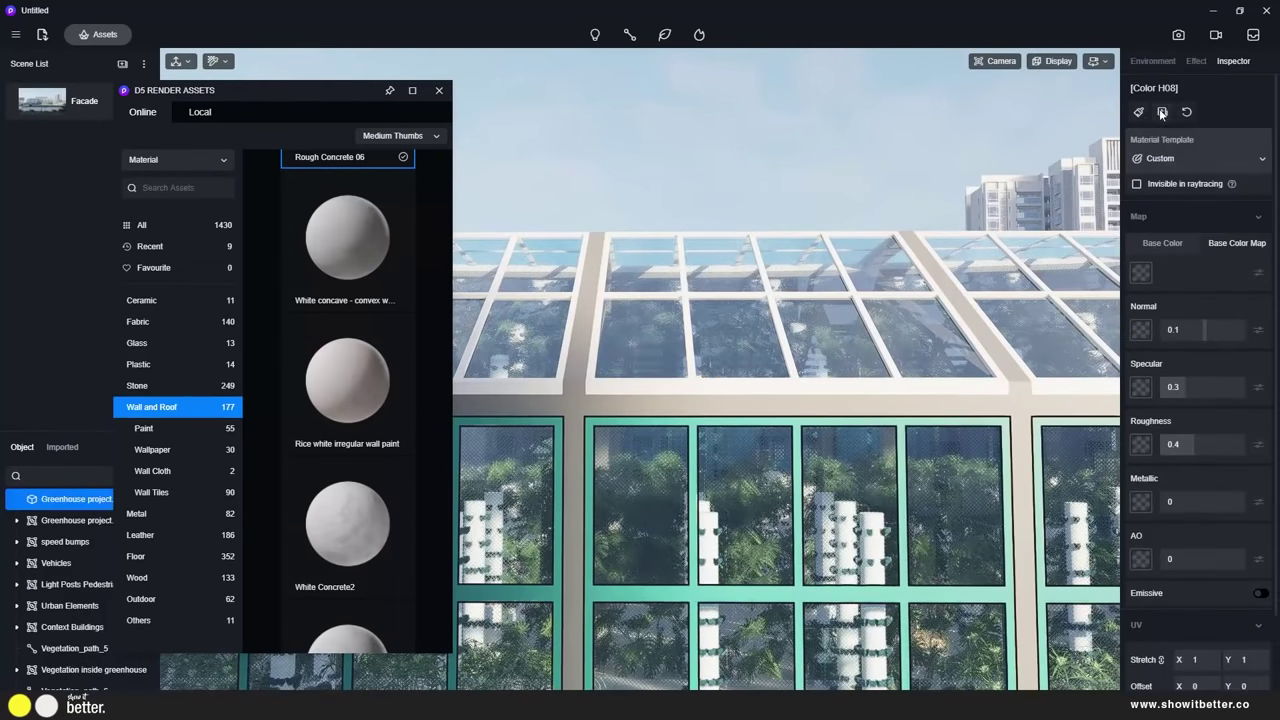
click(1191, 157)
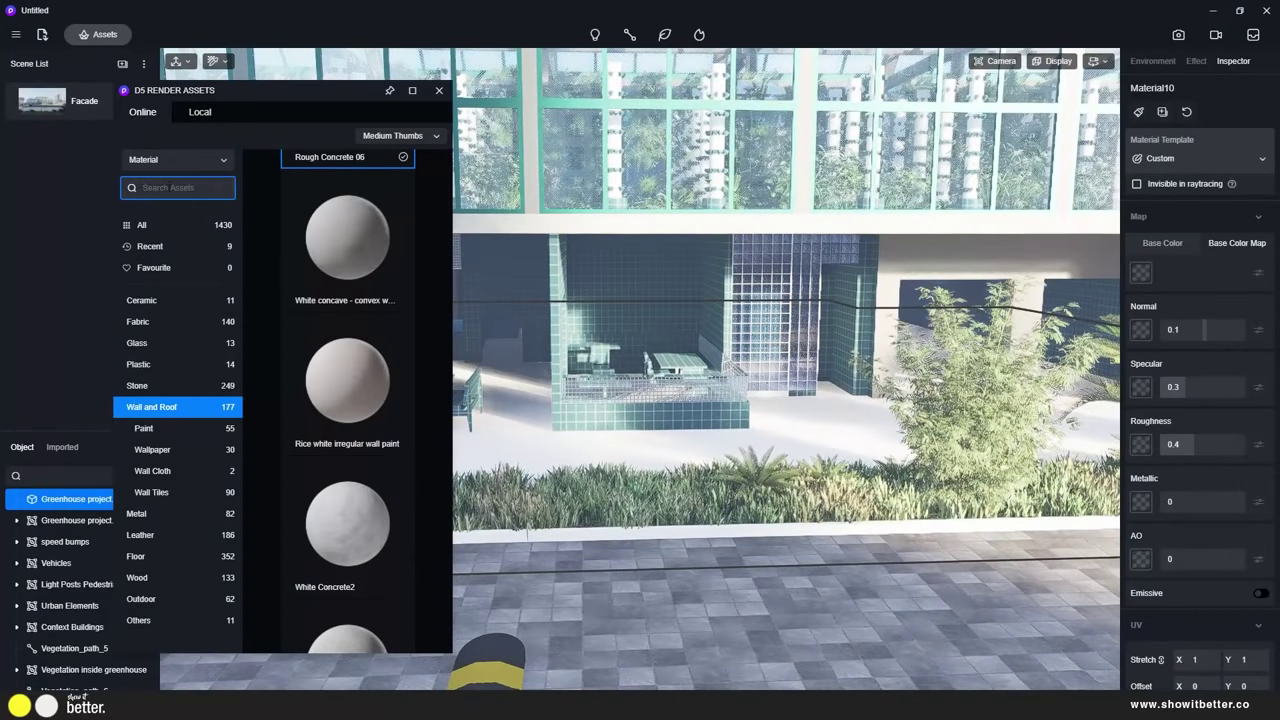
Search the material assets for "concrete" and apply Rough Concrete 10 to the café floor
text(concrete)
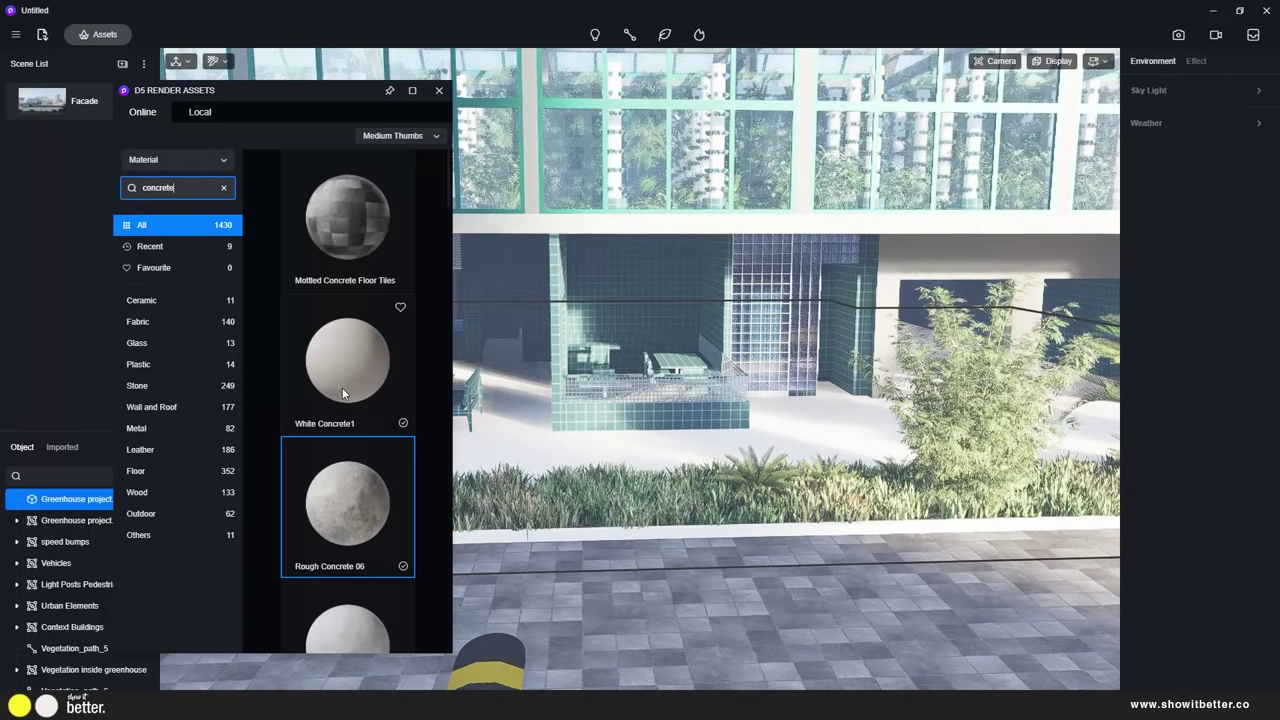
scroll(343, 394, down, 3)
click(374, 480)
click(642, 442)
Apply Green Curtain Wall Glass from the Glass materials to the greenhouse's upper windows and roof glazing
right_drag(817, 474, 719, 373)
scroll(722, 300, up, 4)
right_drag(734, 264, 700, 200)
click(800, 290)
scroll(866, 300, up, 2)
scroll(866, 300, up, 4)
scroll(1200, 571, down, 2)
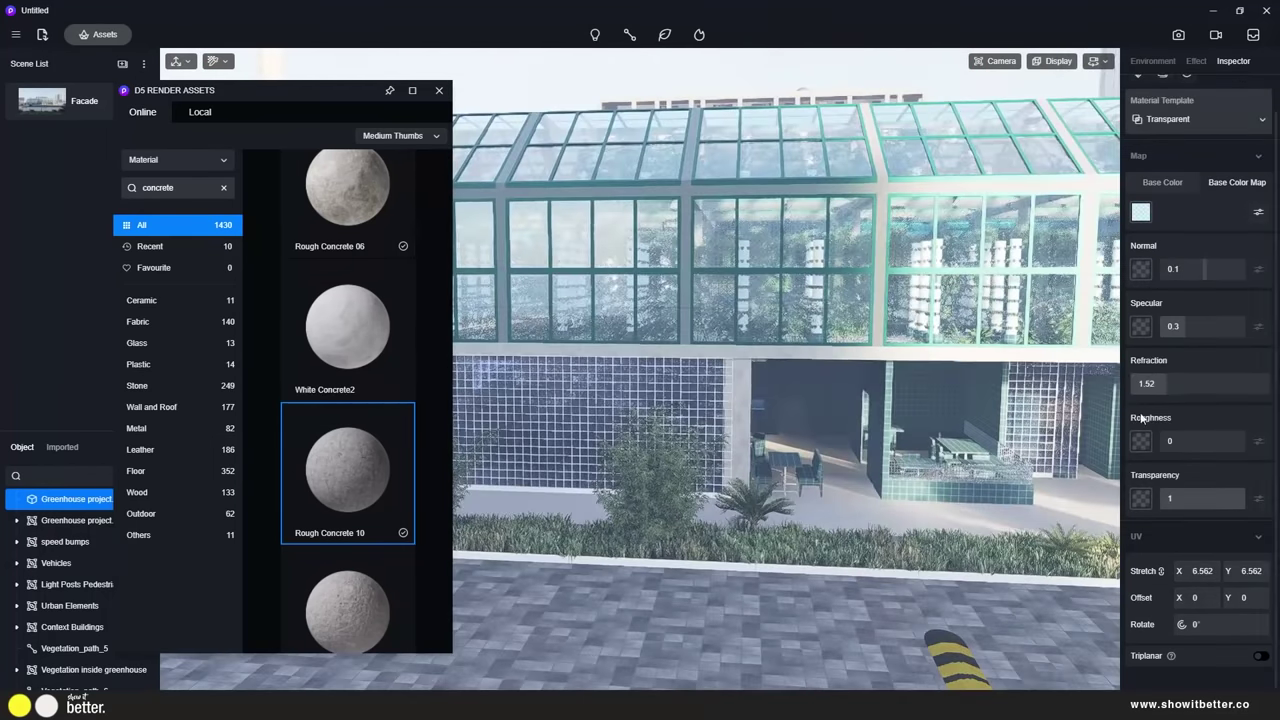
click(223, 187)
click(137, 343)
scroll(340, 380, down, 3)
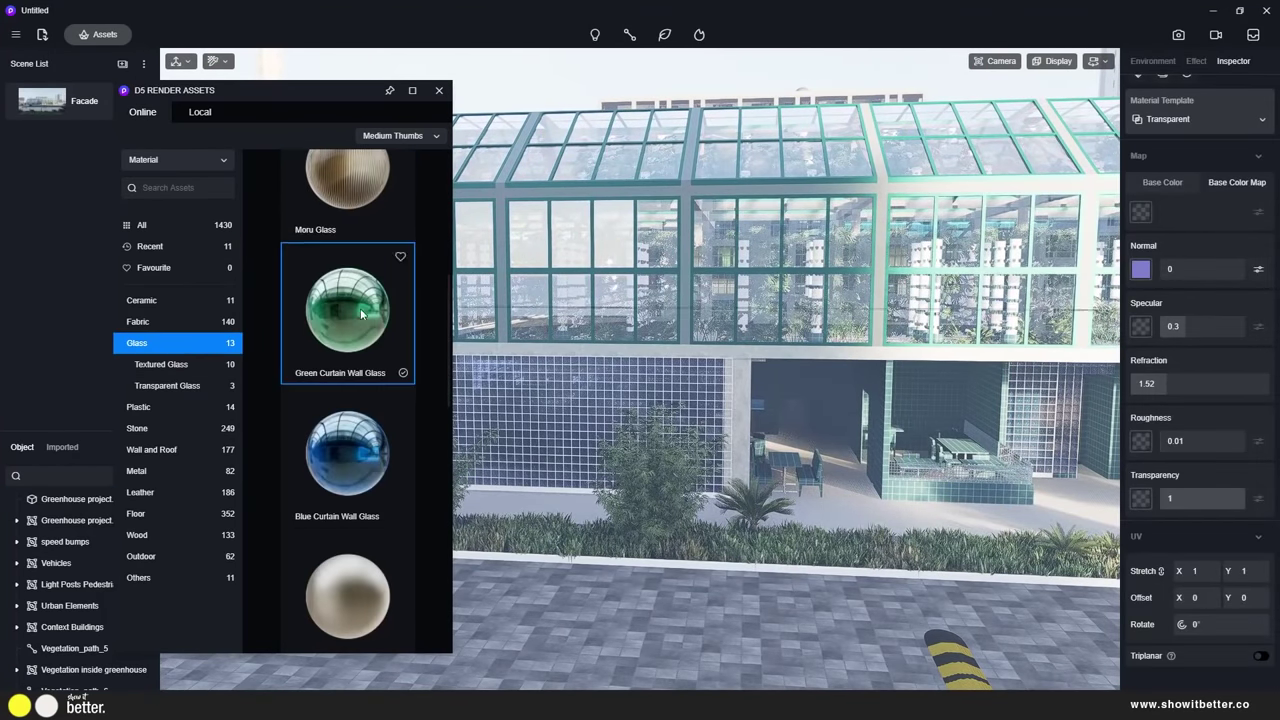
scroll(370, 318, down, 5)
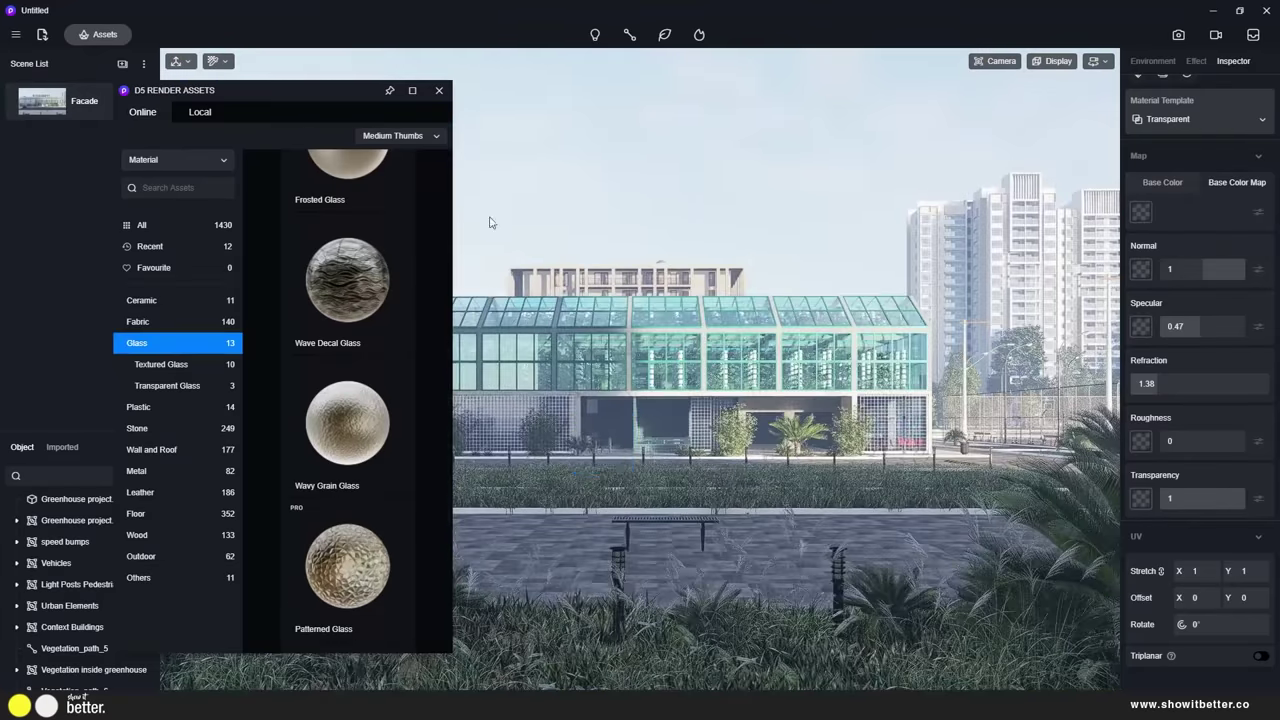
Give the ground-floor grid panels of the greenhouse a green-tinted glass material
scroll(560, 425, up, 10)
click(623, 460)
scroll(640, 475, down, 10)
scroll(658, 489, up, 8)
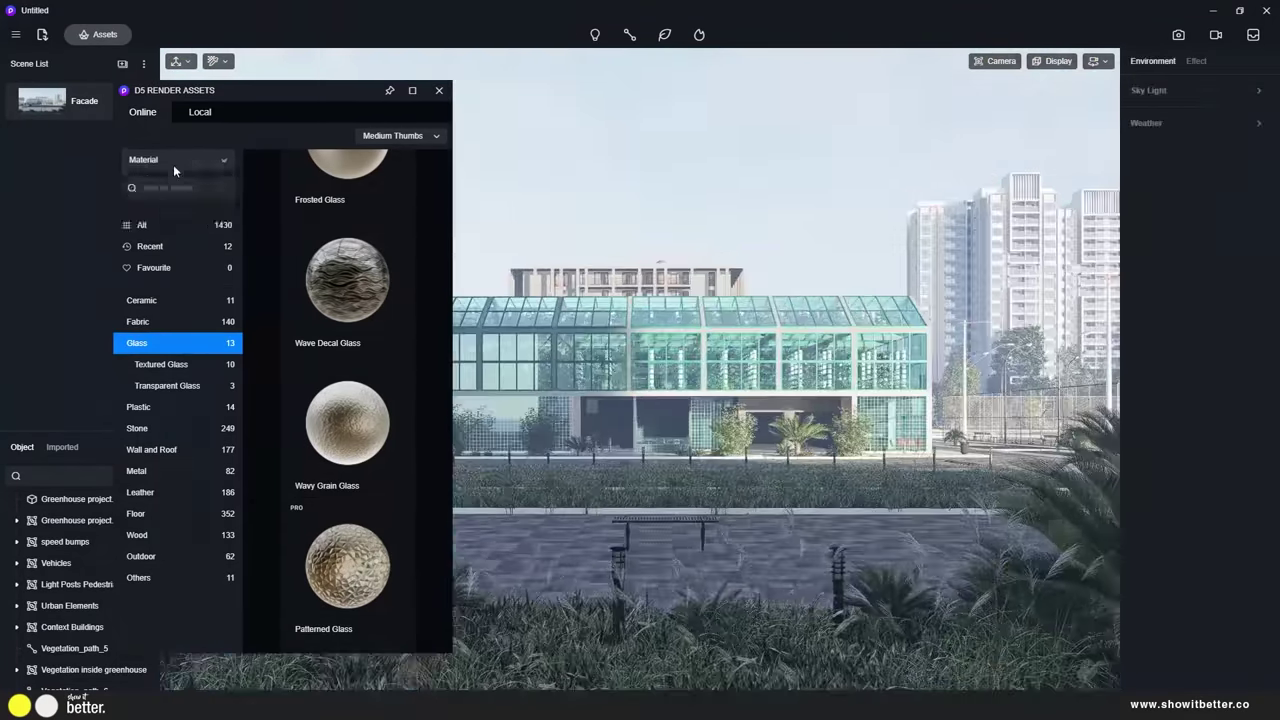
Place a Tree40 model from the Broadleaf assets on the grass beside the greenhouse, near the brick factory
click(173, 160)
click(160, 186)
click(177, 321)
click(160, 343)
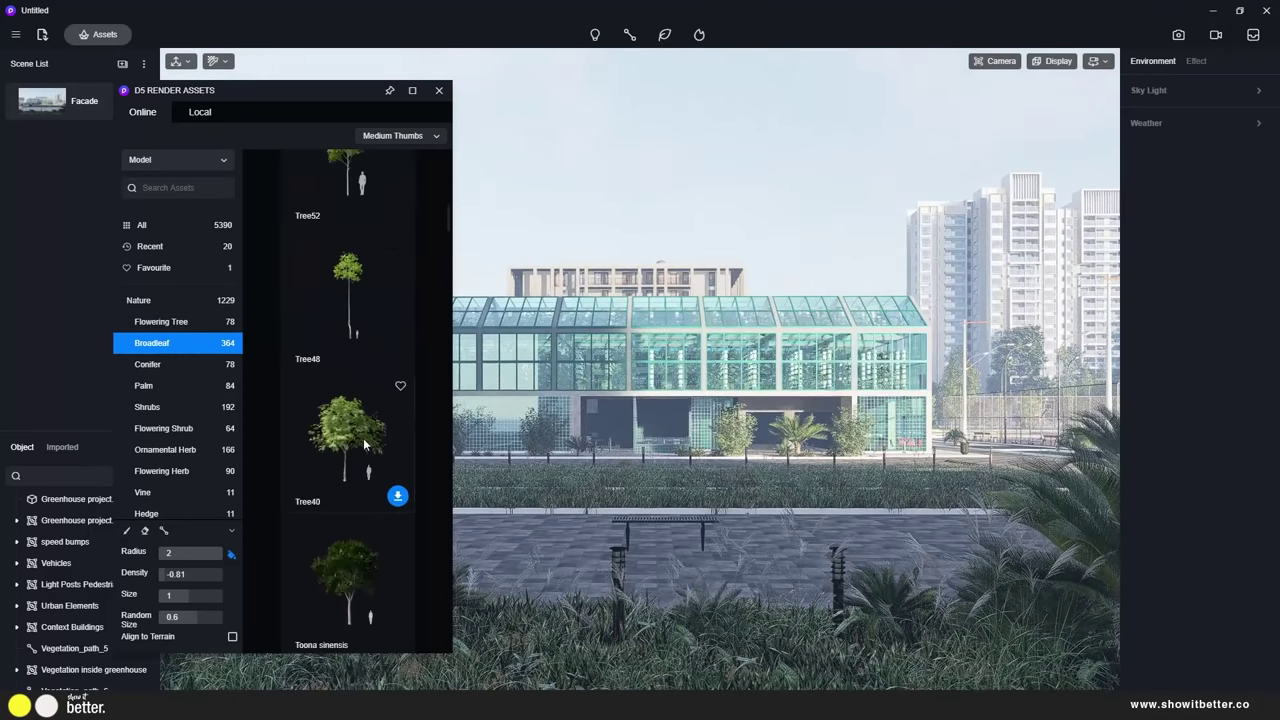
click(347, 440)
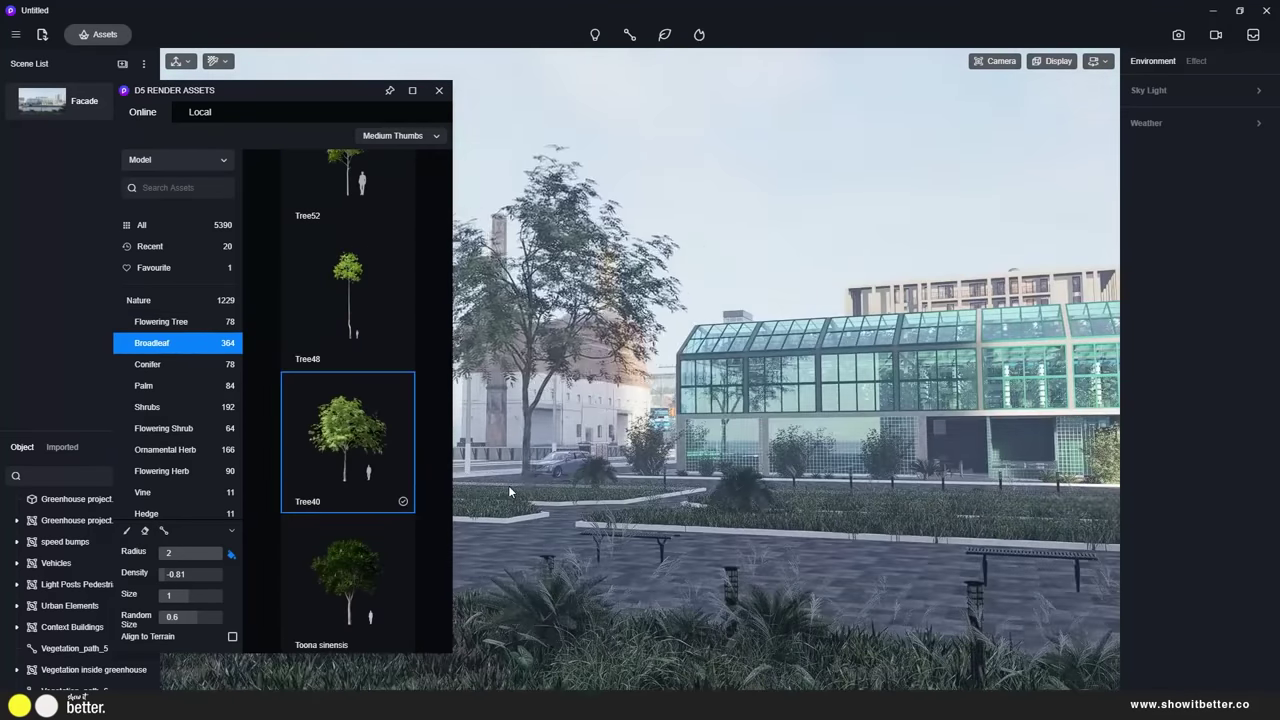
click(511, 495)
Place Toona sinensis trees around the greenhouse, including the side facing the residential towers
scroll(361, 392, down, 2)
click(361, 392)
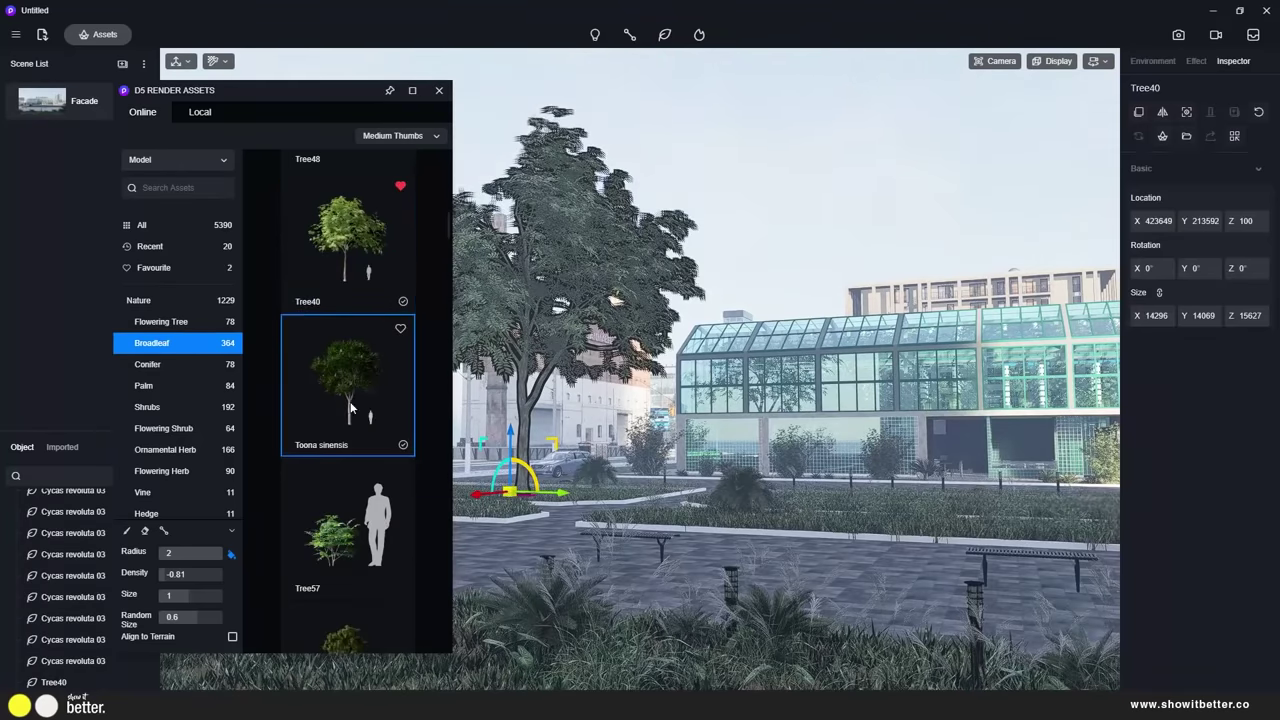
click(331, 432)
click(955, 440)
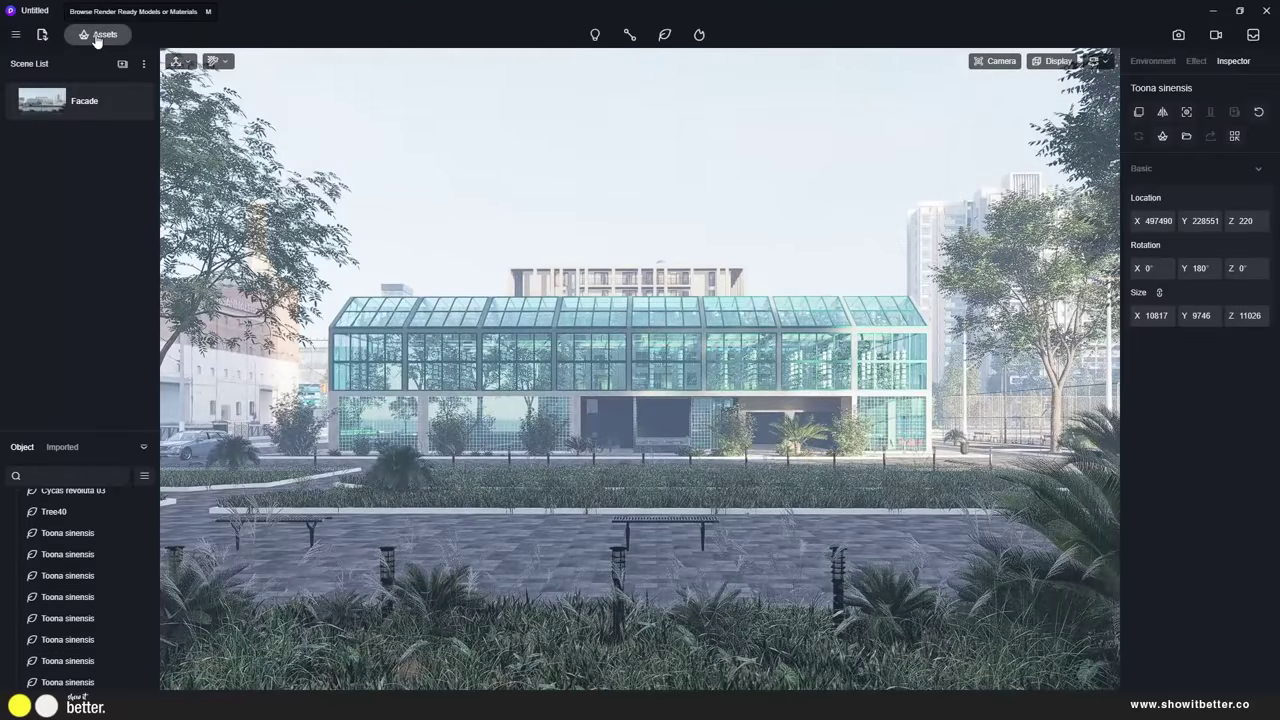
Place Araucaria angustifolia and Taxodium mucronatum 02 trees behind the greenhouse and along the street
click(97, 37)
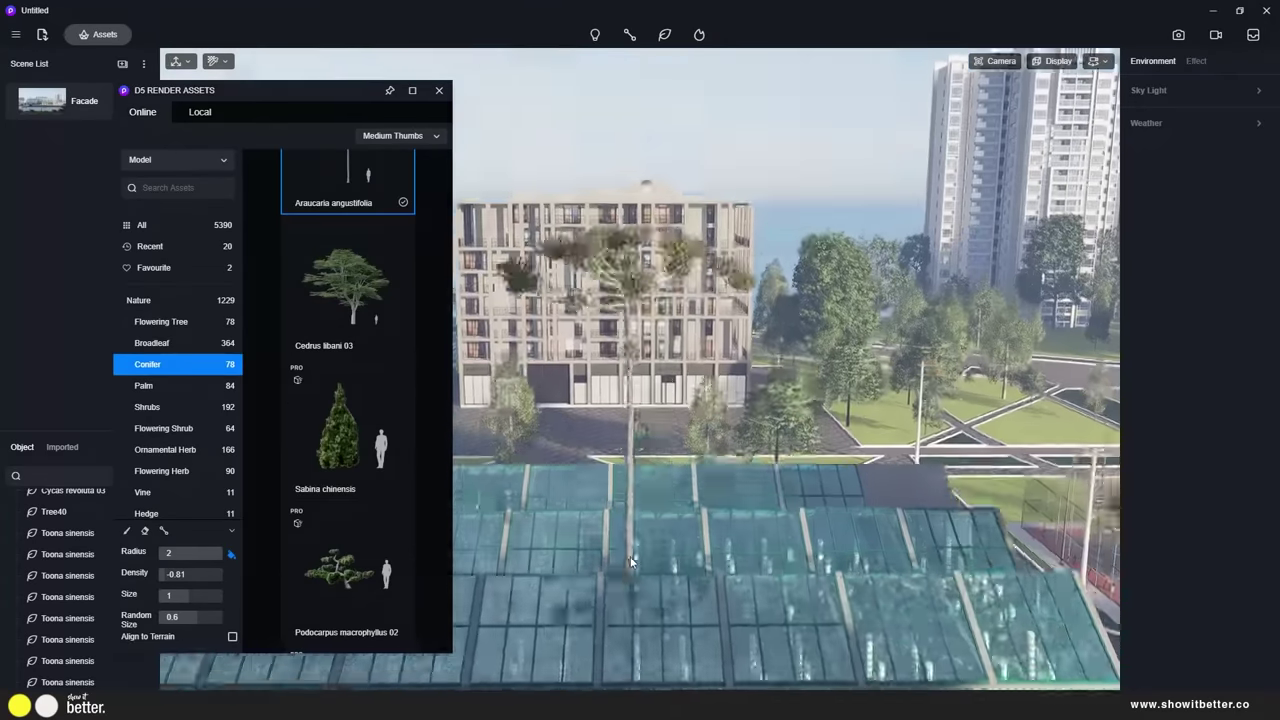
click(988, 528)
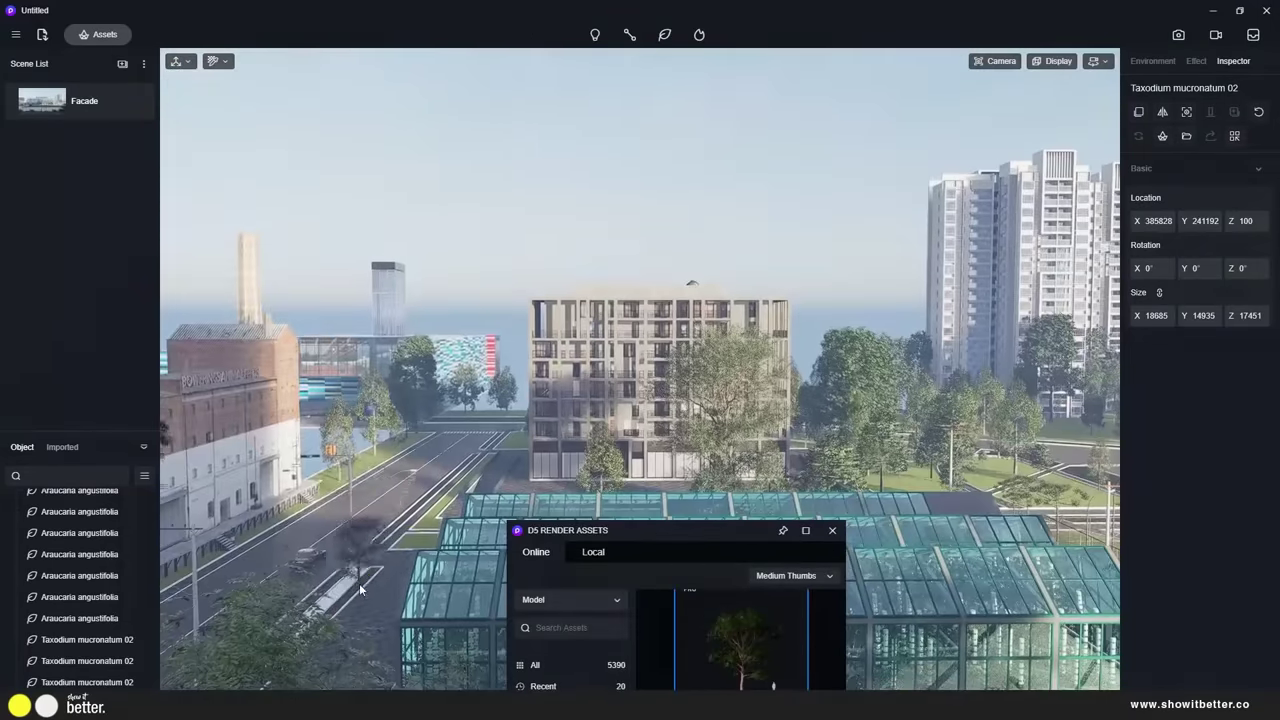
click(345, 588)
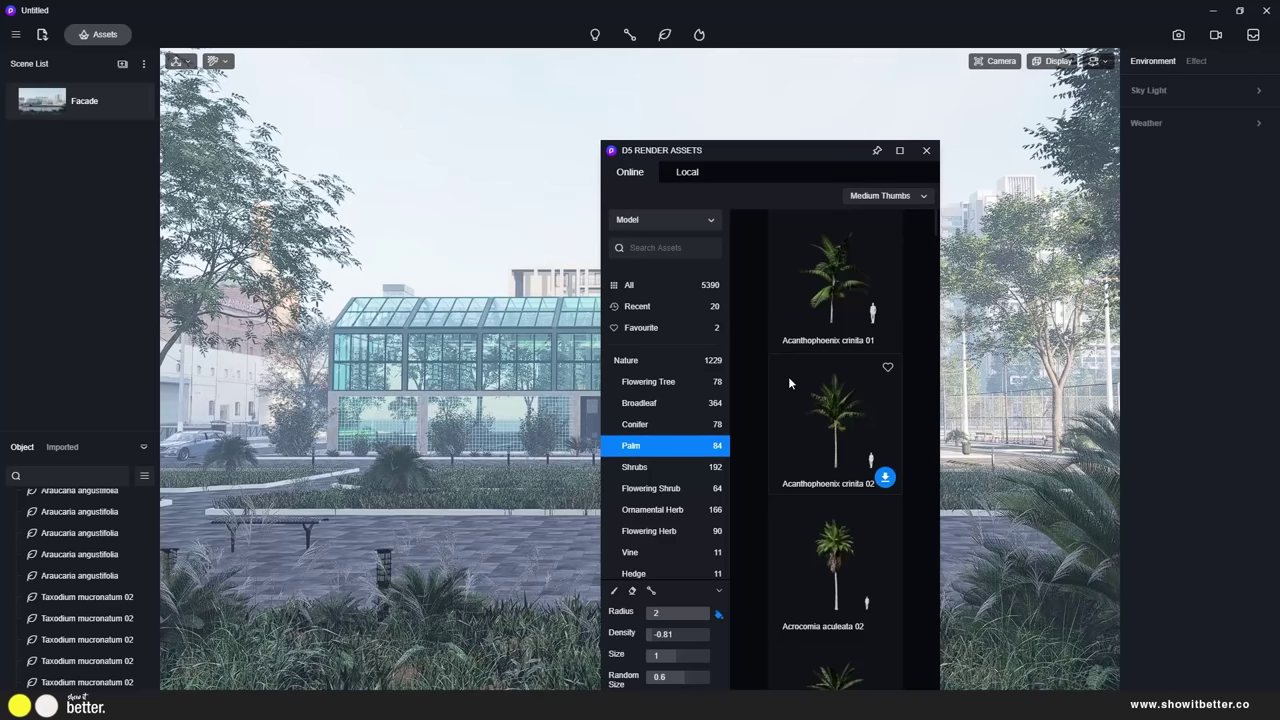
Place Acrocomia aculeata 02 palms before the greenhouse and adjust the size and position of the shorter one
scroll(790, 400, down, 2)
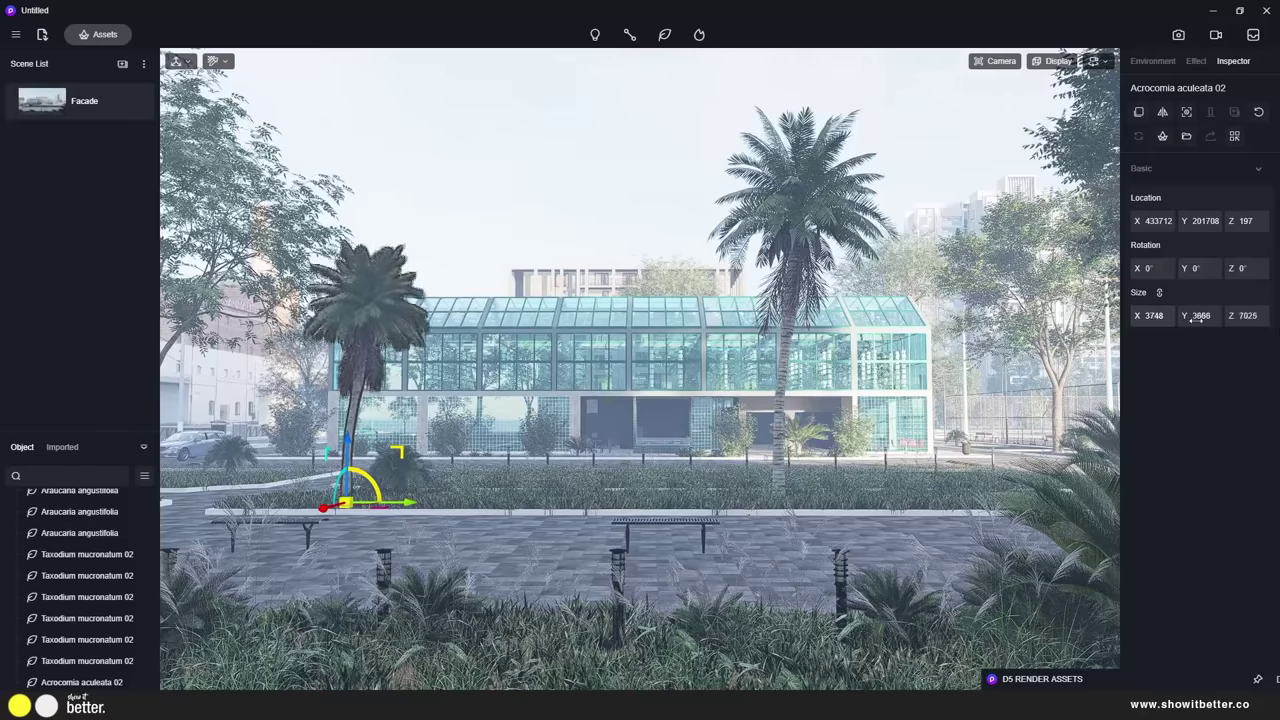
drag(1171, 320, 1208, 320)
drag(1153, 268, 1262, 268)
key(ctrl+z)
mouse_move(332, 510)
mouse_down()
mouse_move(305, 509)
mouse_move(321, 505)
mouse_up()
Place more Acrocomia aculeata 02 palms along the paved street beside the greenhouse
click(98, 35)
drag(206, 137, 149, 117)
scroll(344, 422, down, 5)
click(344, 530)
drag(350, 117, 2, 116)
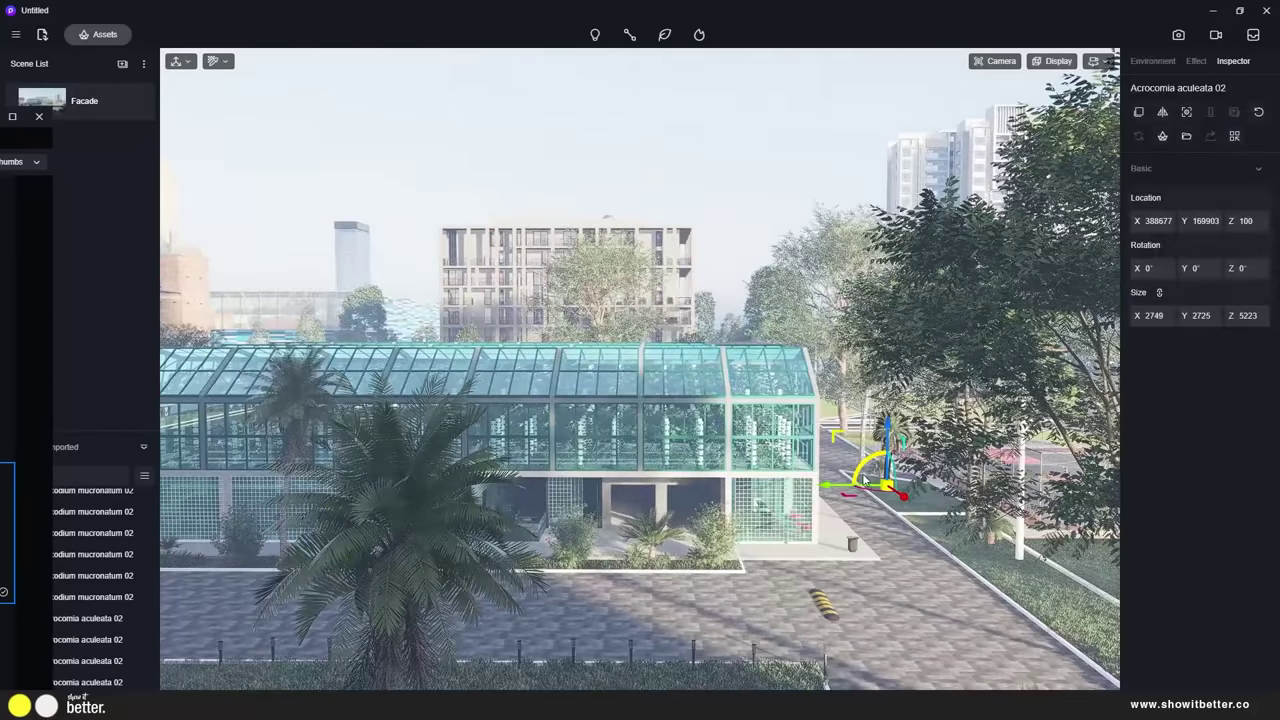
Place Acrocomia aculeata 02 palms in the near foreground beside the paving and on the lawn facing the greenhouse entrance
click(104, 109)
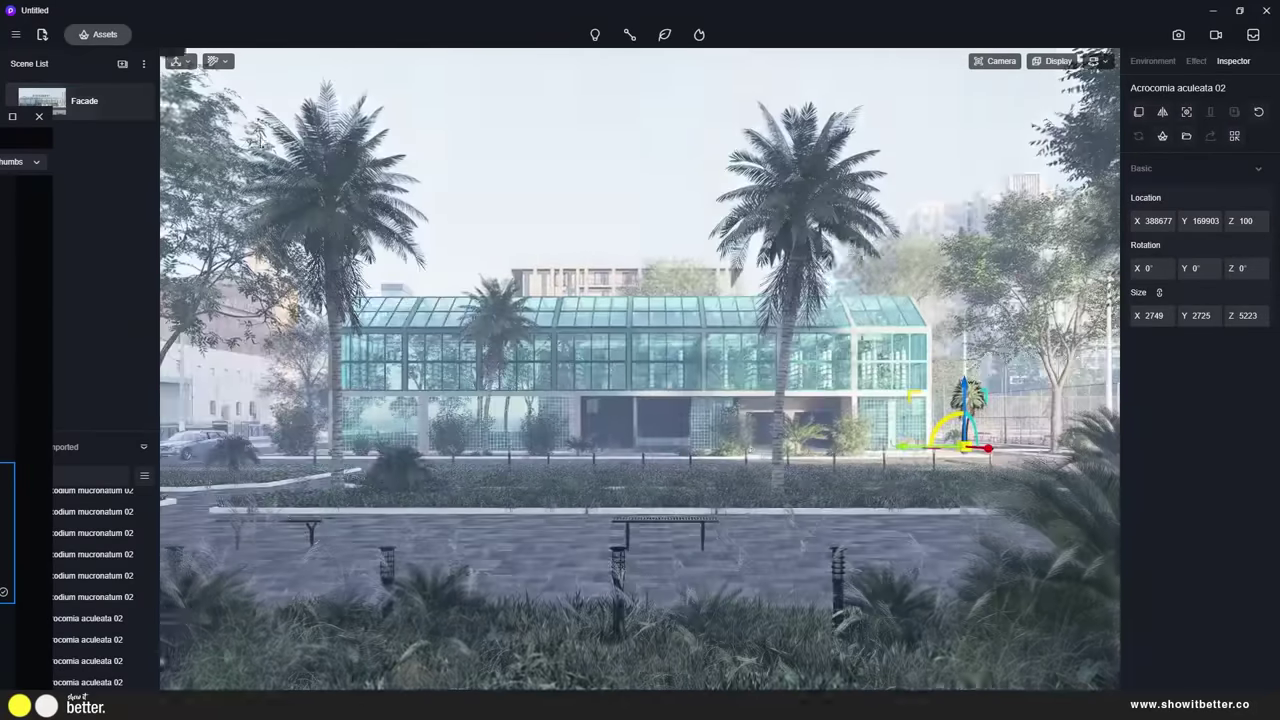
click(1040, 674)
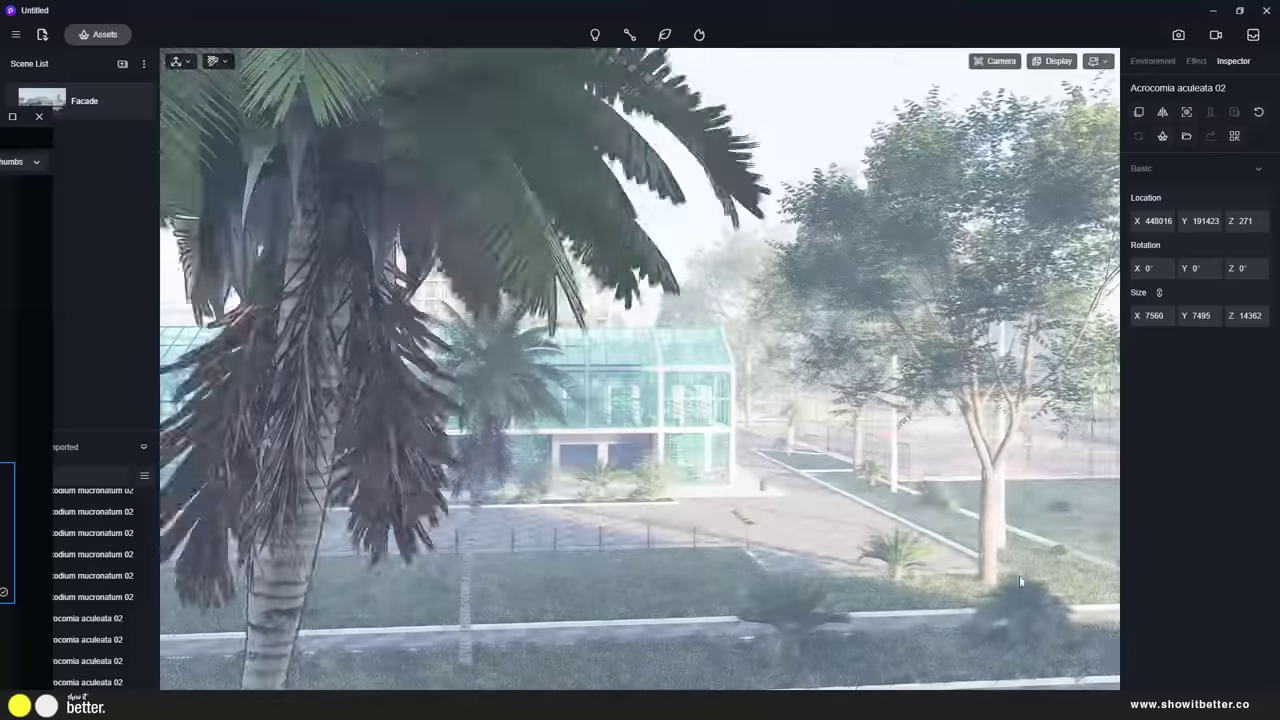
click(1082, 526)
click(111, 103)
click(648, 518)
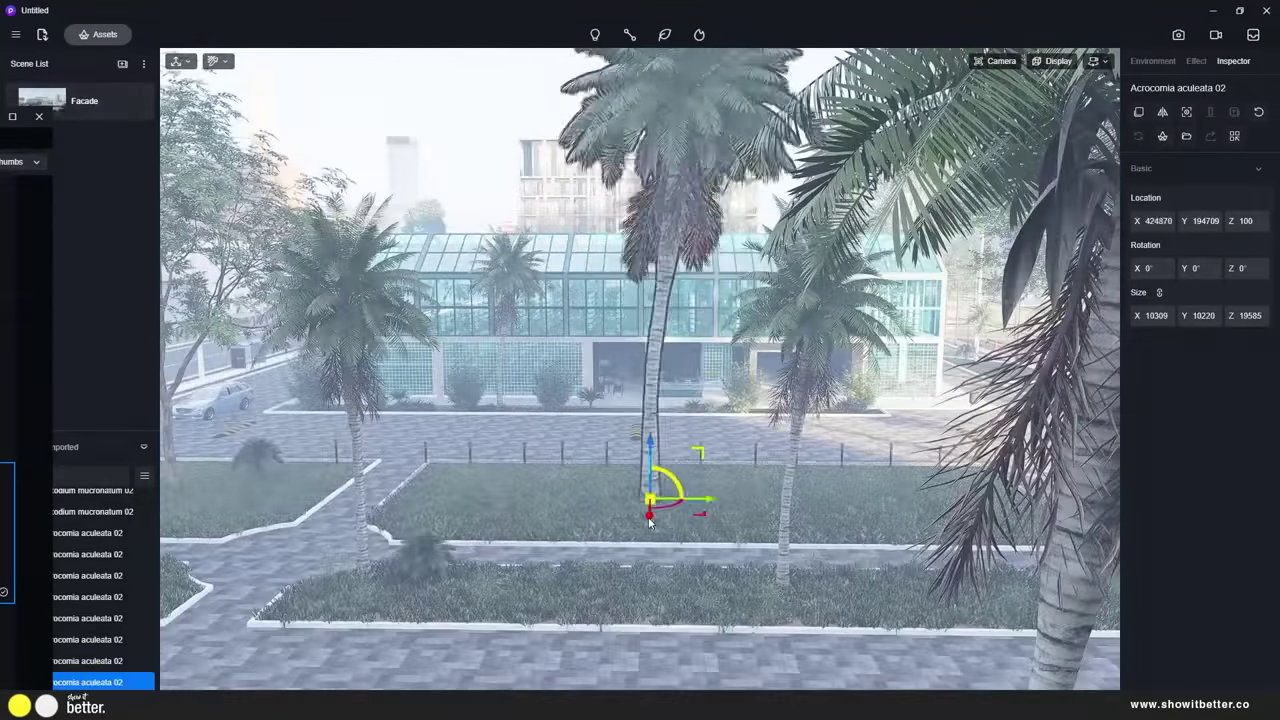
Move the palm standing on the central lawn to behind the greenhouse and check its position from the Facade view
right_drag(793, 252, 770, 385)
drag(639, 414, 639, 417)
drag(690, 288, 624, 288)
click(100, 102)
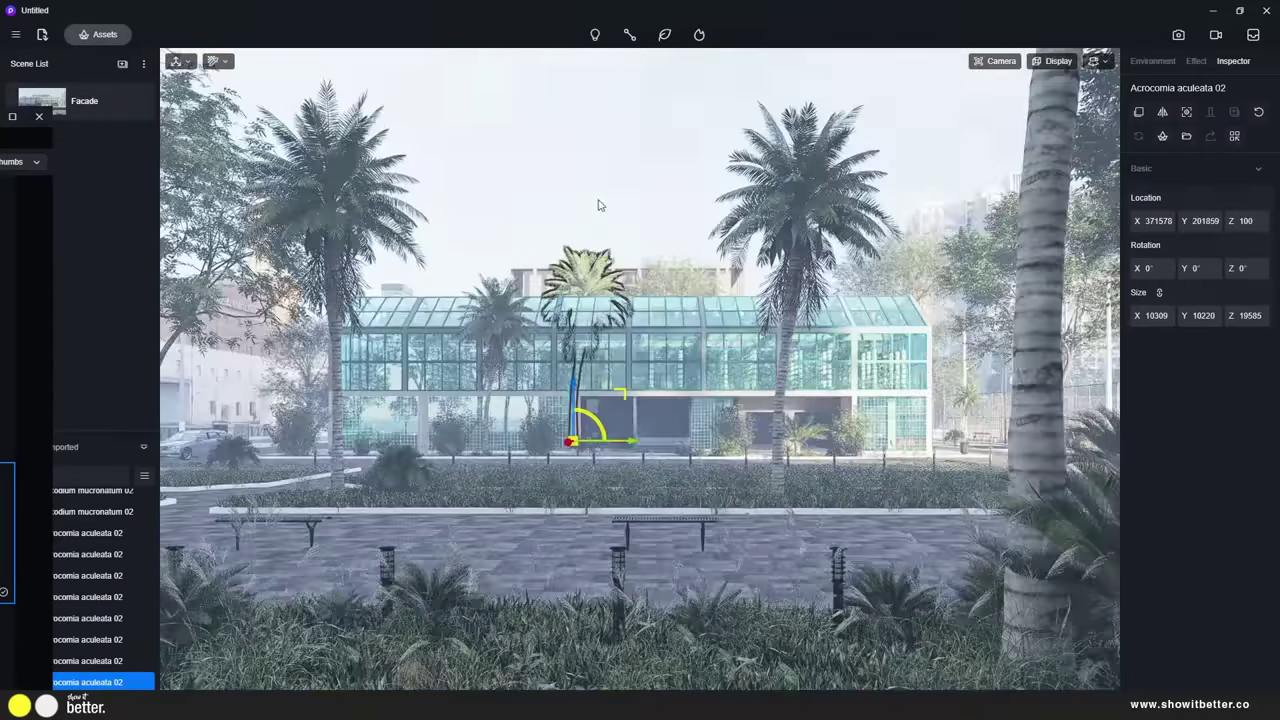
click(636, 173)
right_drag(592, 241, 587, 348)
scroll(560, 445, down, 5)
right_drag(560, 448, 760, 530)
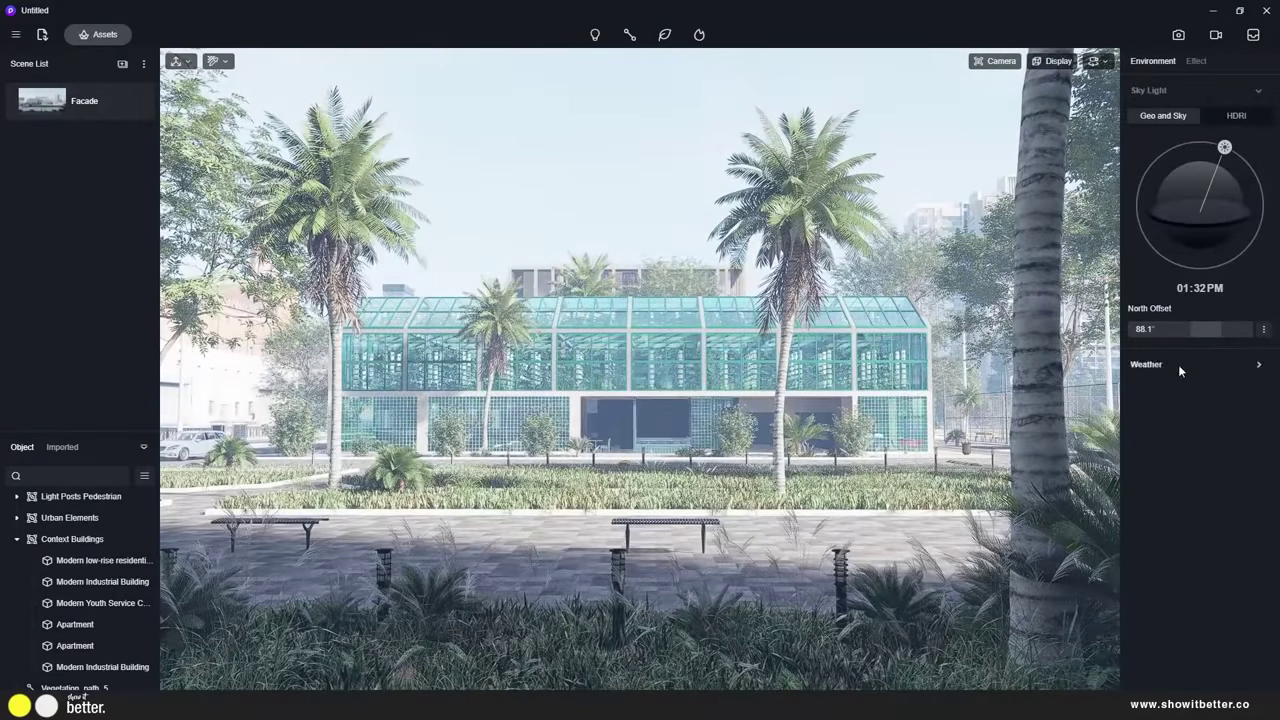
Set the north offset to 82.3° and the sun's time of day to 04:09 PM
click(1178, 364)
mouse_move(1187, 546)
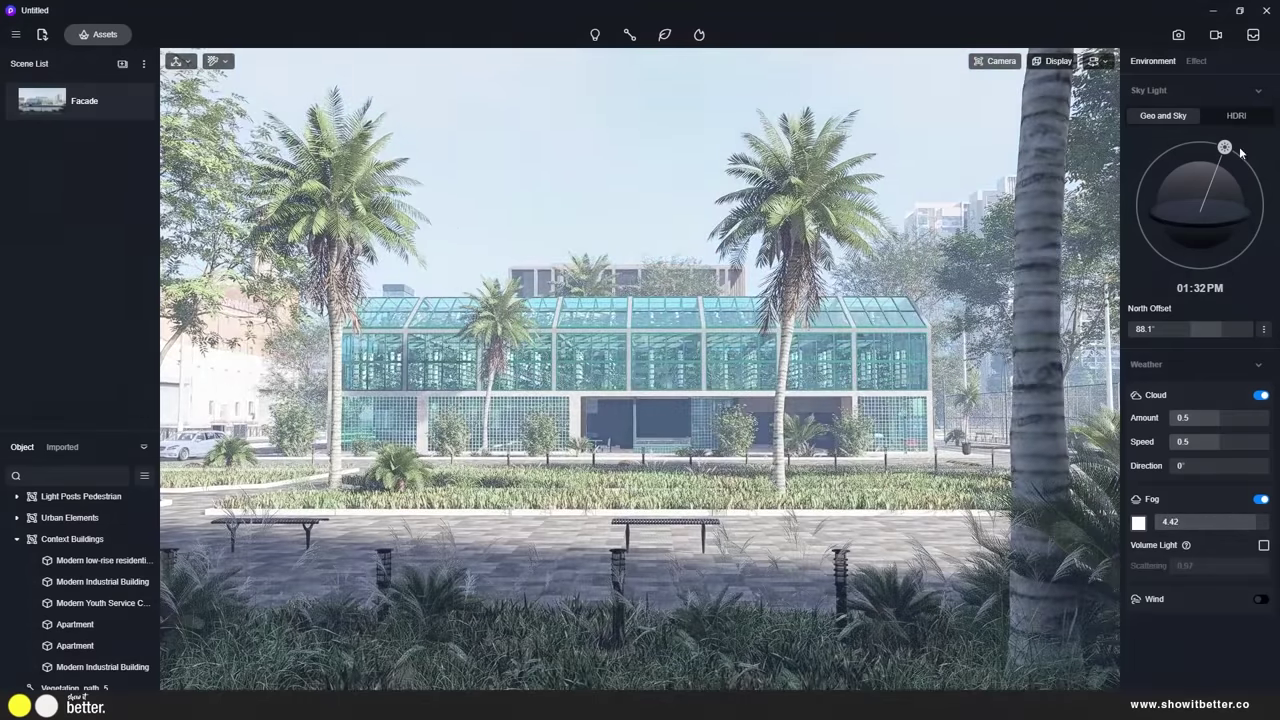
mouse_move(1230, 328)
mouse_down()
mouse_move(1188, 328)
mouse_move(1242, 335)
mouse_move(1219, 328)
mouse_up()
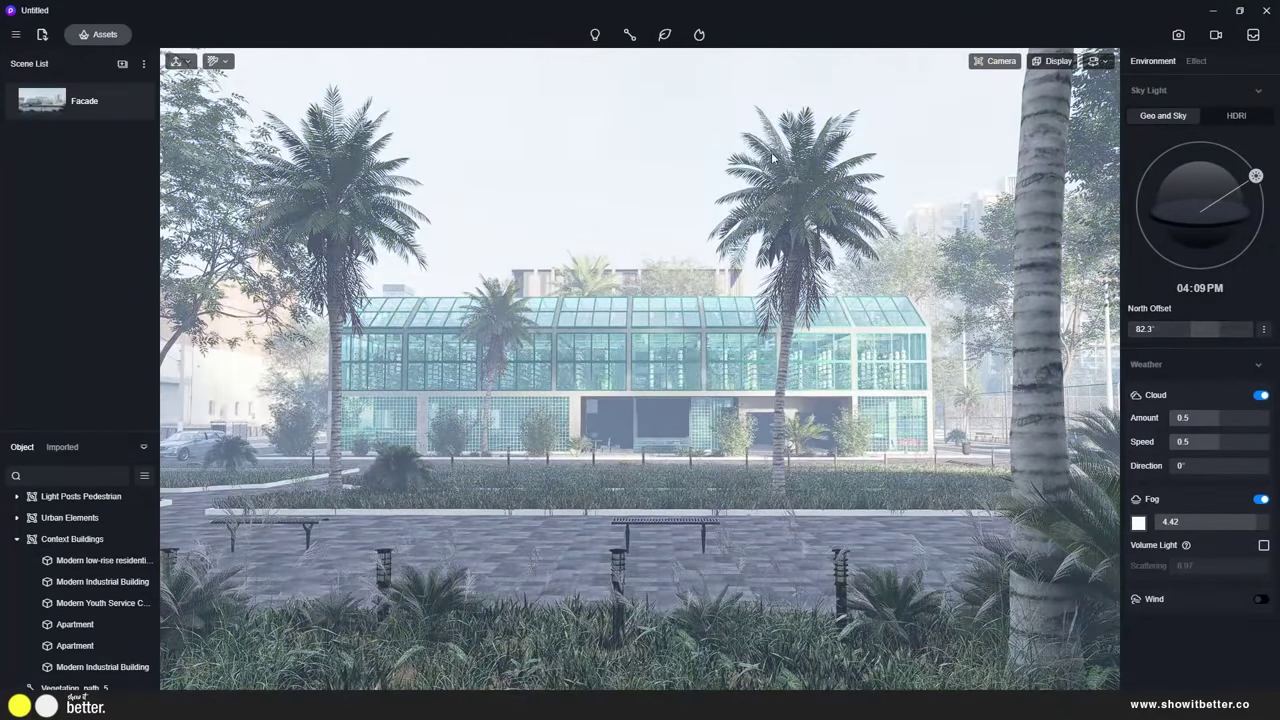
Apply Normal Glass to the greenhouse's upper glazing and Blue-black metal to its framing
click(619, 349)
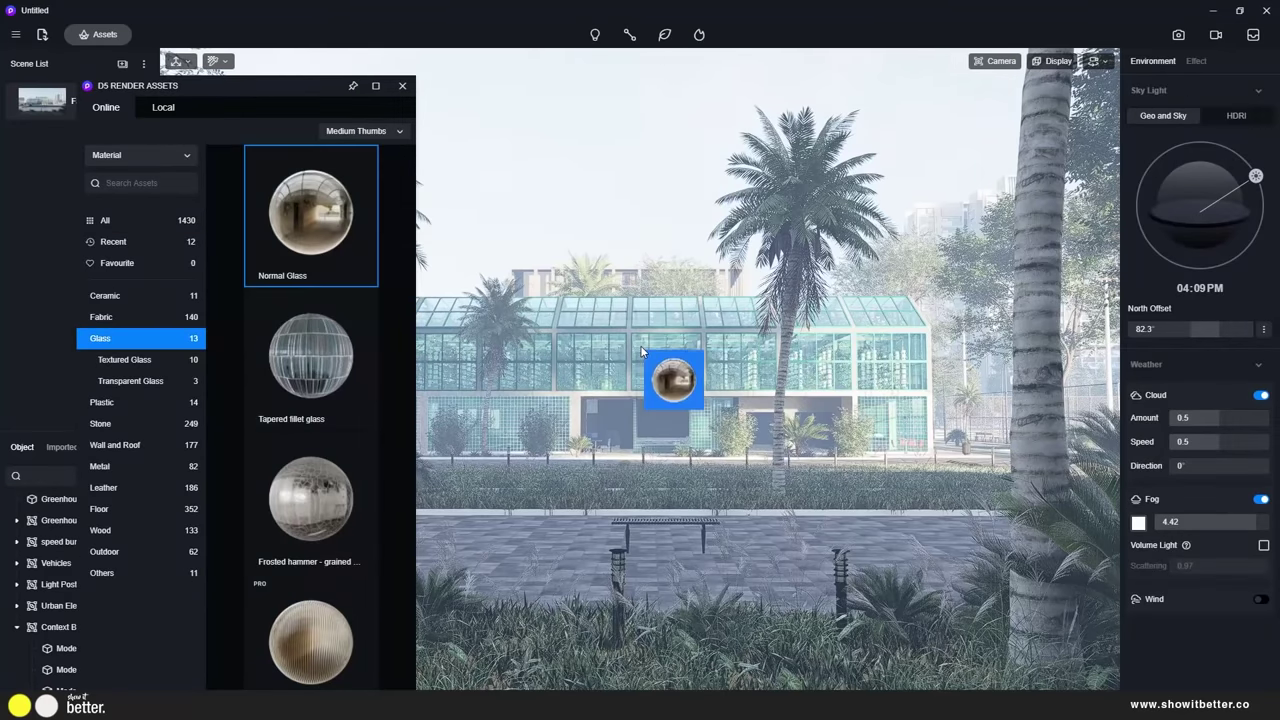
drag(640, 345, 578, 404)
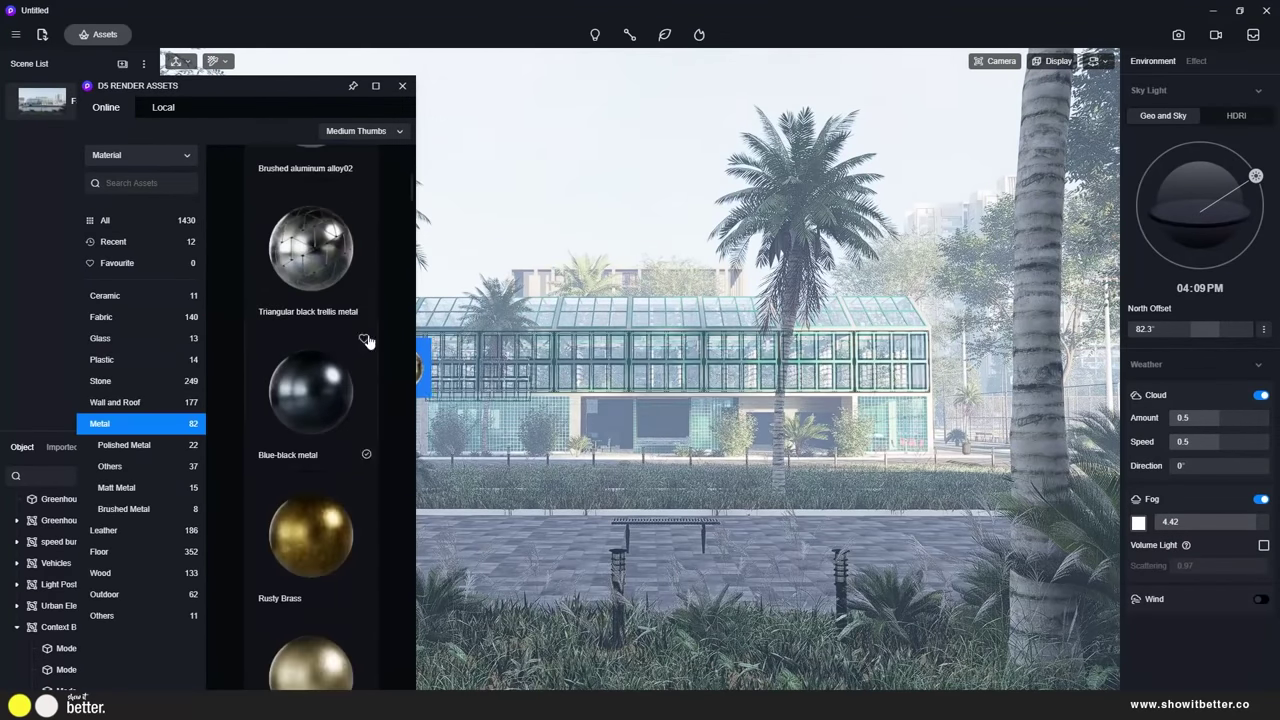
drag(367, 341, 555, 196)
scroll(322, 372, down, 10)
scroll(332, 424, down, 15)
click(402, 85)
Enable the LUT effect and try the custom Hackmanite - Rec709 and Herderite - Rec709 LUTs
click(1196, 61)
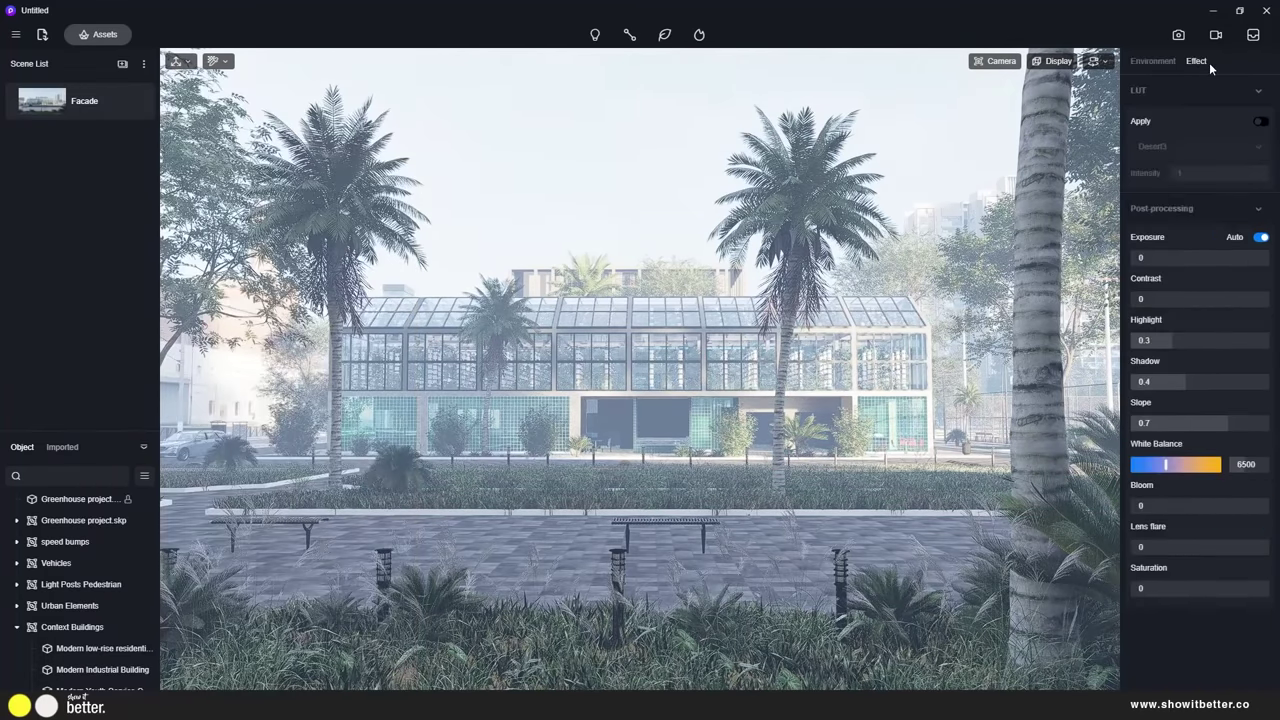
click(1222, 148)
click(1184, 306)
double_click(300, 180)
click(1223, 150)
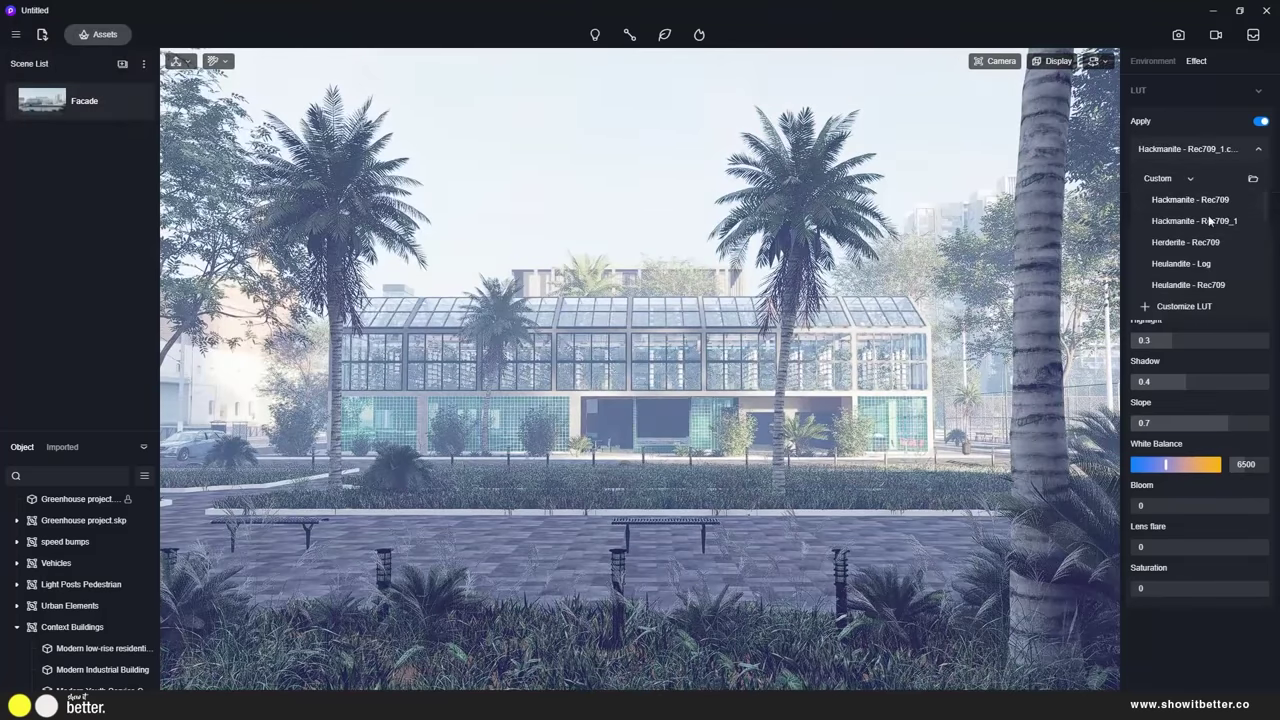
click(1184, 306)
double_click(300, 195)
click(1214, 173)
Reduce the fog and load the custom Heulandite - Rec709 LUT at 0.78 intensity
click(1152, 61)
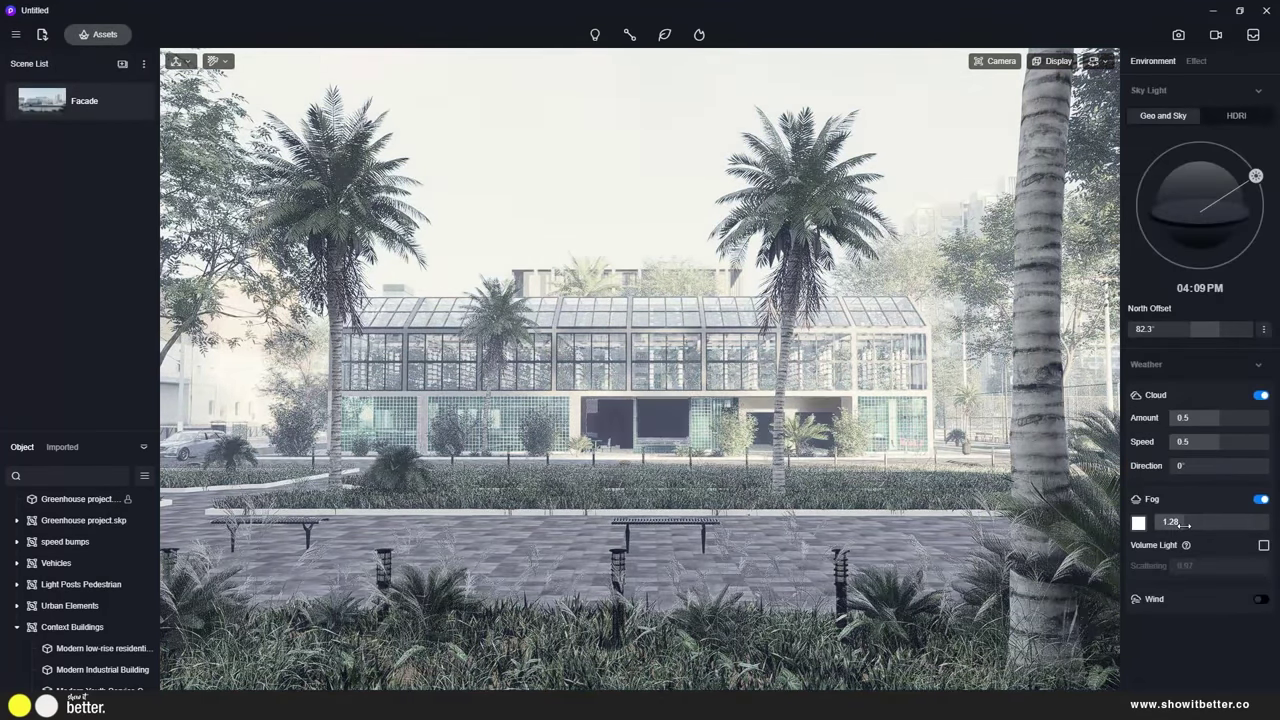
click(1196, 61)
click(1176, 150)
click(1184, 306)
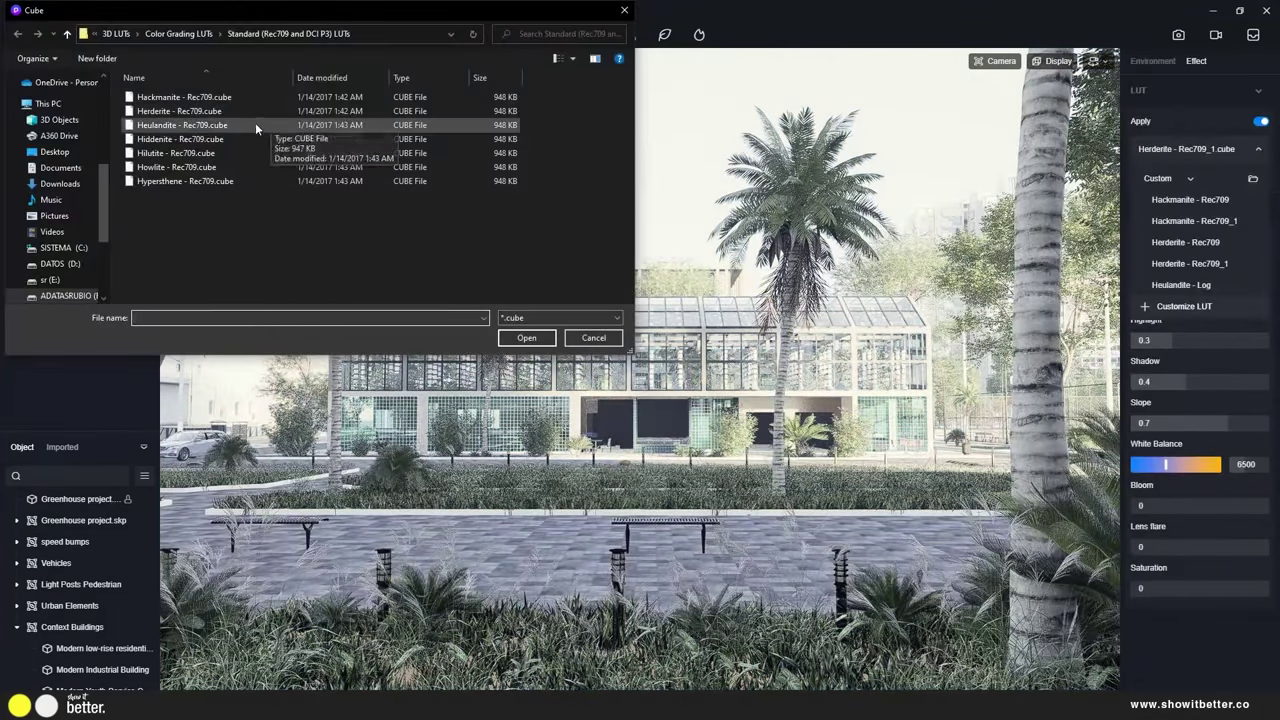
double_click(257, 125)
mouse_move(1264, 174)
mouse_down()
mouse_move(1217, 176)
mouse_move(1246, 176)
mouse_up()
Turn off auto exposure for the camera and set the exposure manually to 0.01
click(995, 61)
click(1032, 98)
click(995, 62)
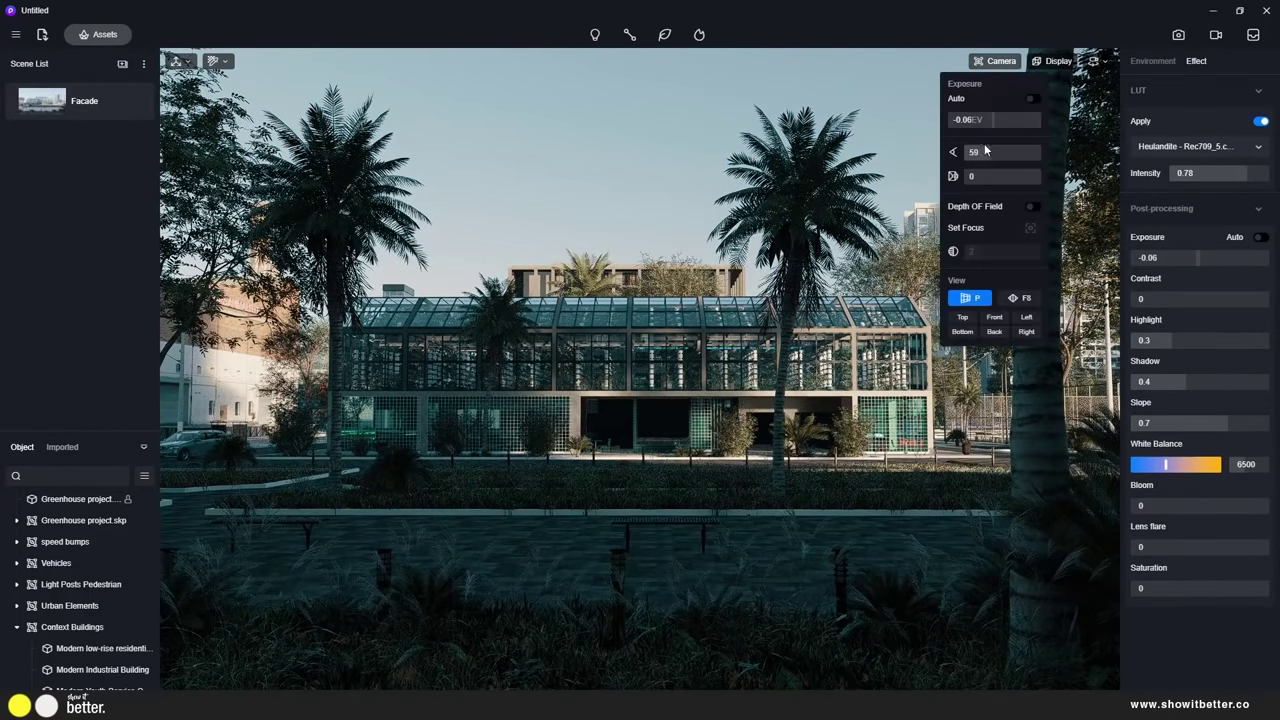
click(1030, 230)
drag(993, 121, 995, 121)
Set the sun's time of day to 02:30 PM and the contrast to -0.09
drag(1255, 180, 1238, 156)
click(1199, 65)
click(1261, 238)
click(1261, 238)
drag(1181, 299, 1192, 306)
Try the custom Hiddenite, Hilutite and Howlite - Rec709 LUTs on the scene one after another
click(1187, 147)
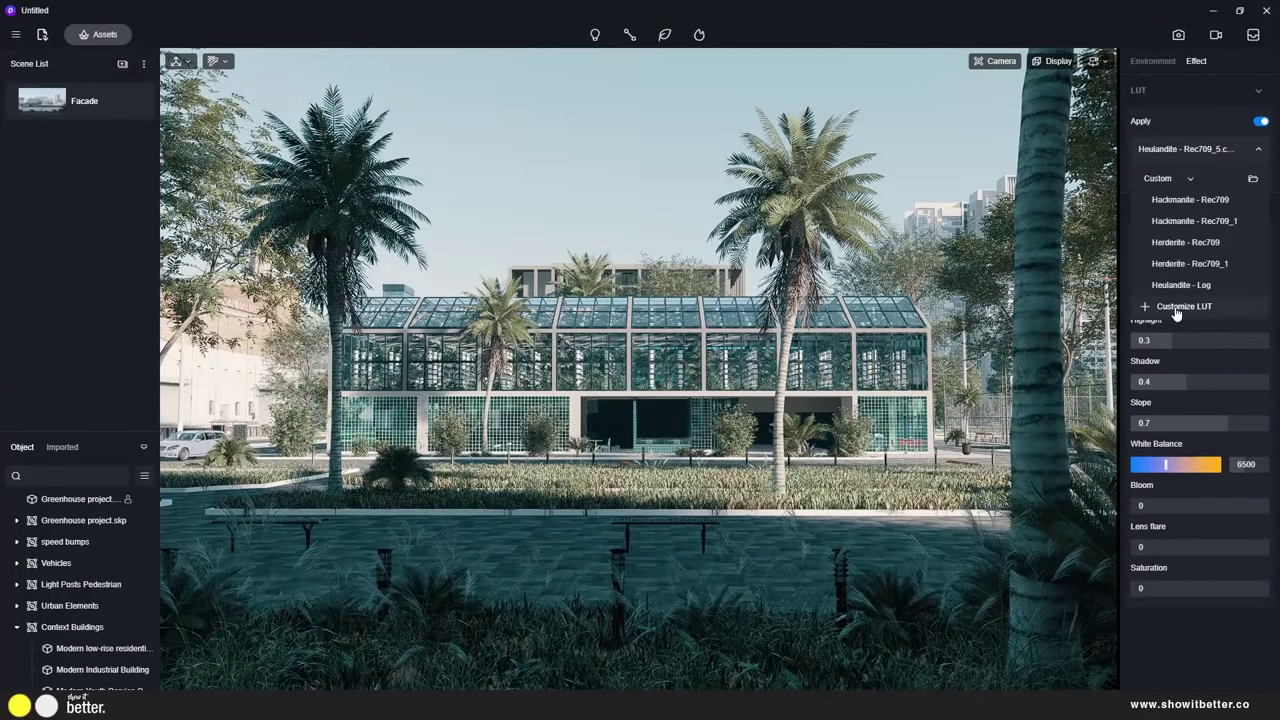
click(1178, 307)
double_click(205, 139)
click(1188, 149)
click(1180, 307)
double_click(208, 153)
click(1188, 149)
click(1180, 307)
double_click(200, 167)
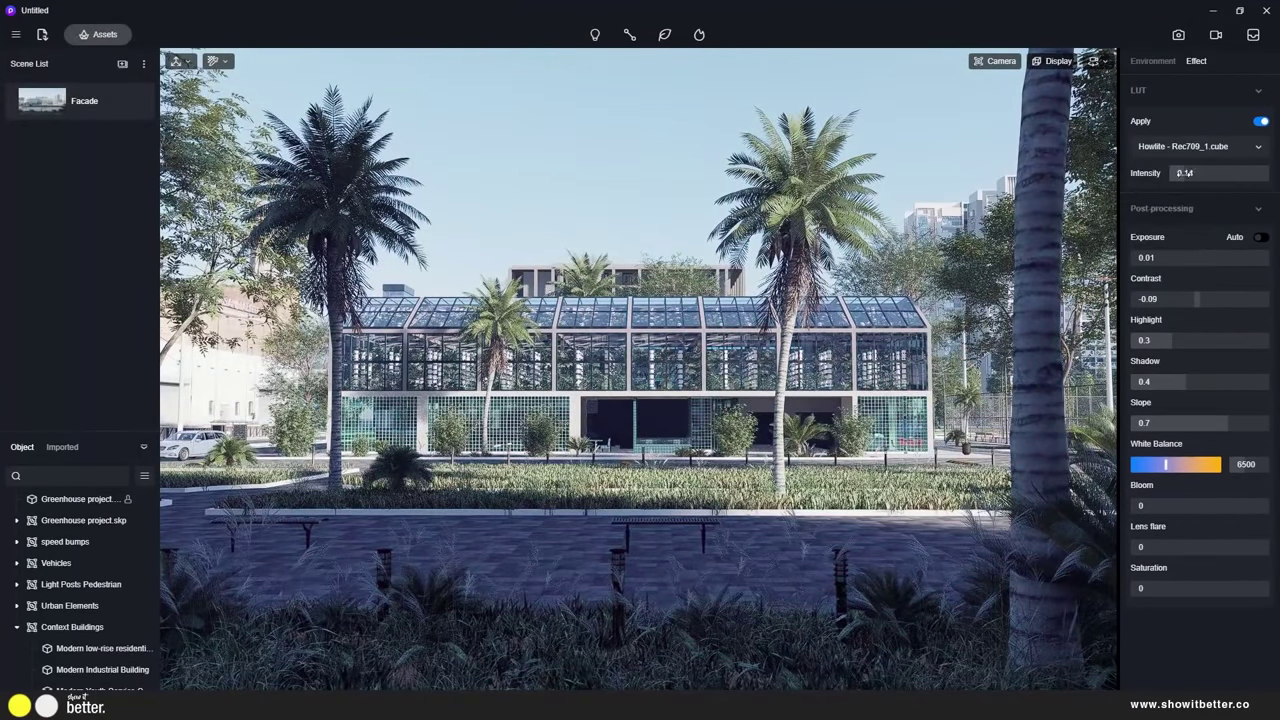
Load the custom Hypersthene - Rec709 LUT and set its intensity to 1
click(1212, 152)
click(1180, 307)
double_click(203, 181)
drag(1222, 174, 1270, 174)
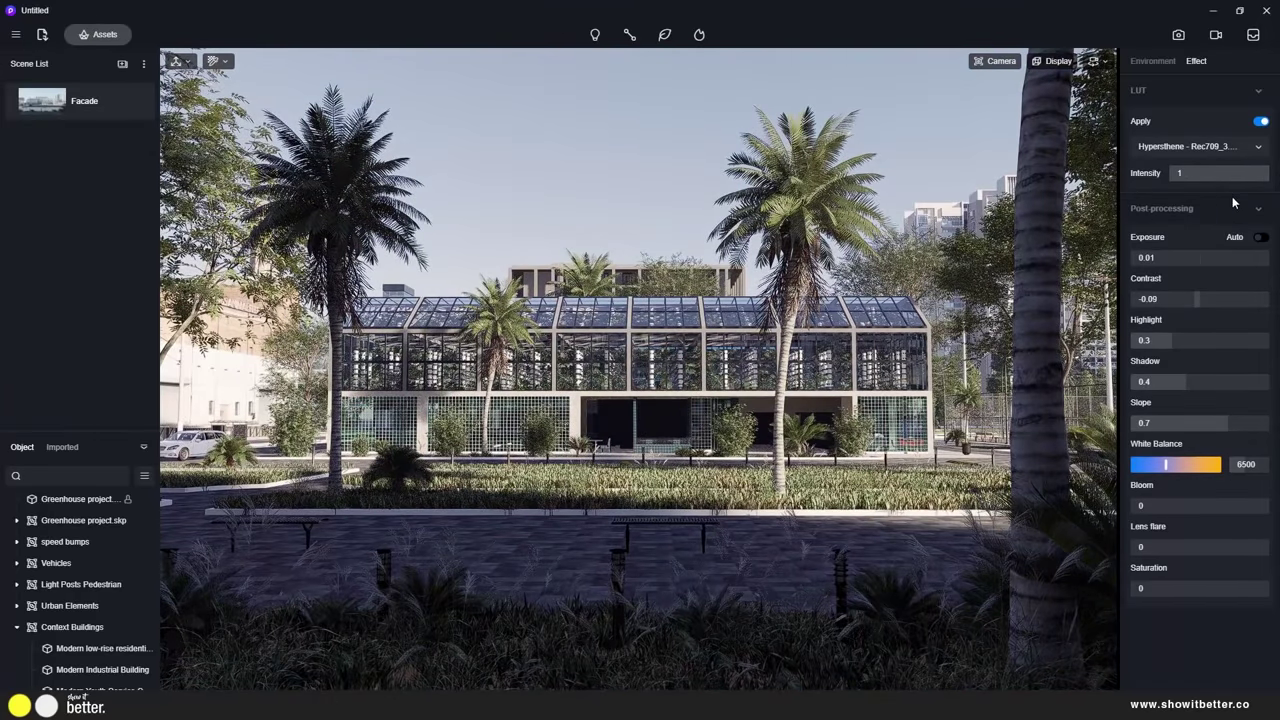
Adjust post-processing to highlight 1, shadow 0.08, contrast 0.17, slope 0.65 and saturation 0.4
drag(1178, 342, 1274, 351)
drag(1190, 384, 1161, 383)
drag(1199, 299, 1212, 298)
mouse_move(1160, 381)
mouse_down()
mouse_move(1122, 386)
mouse_move(1142, 385)
mouse_up()
mouse_move(1226, 425)
mouse_down()
mouse_move(1197, 426)
mouse_move(1218, 429)
mouse_up()
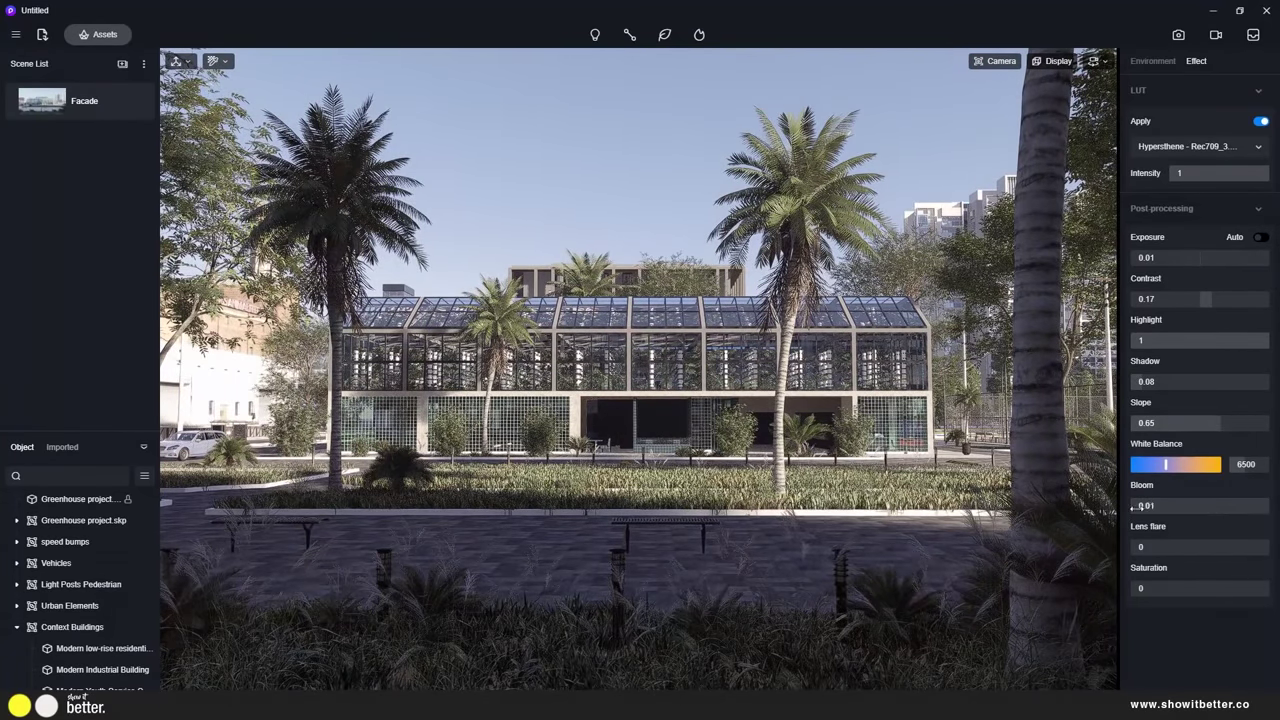
drag(1196, 589, 1178, 593)
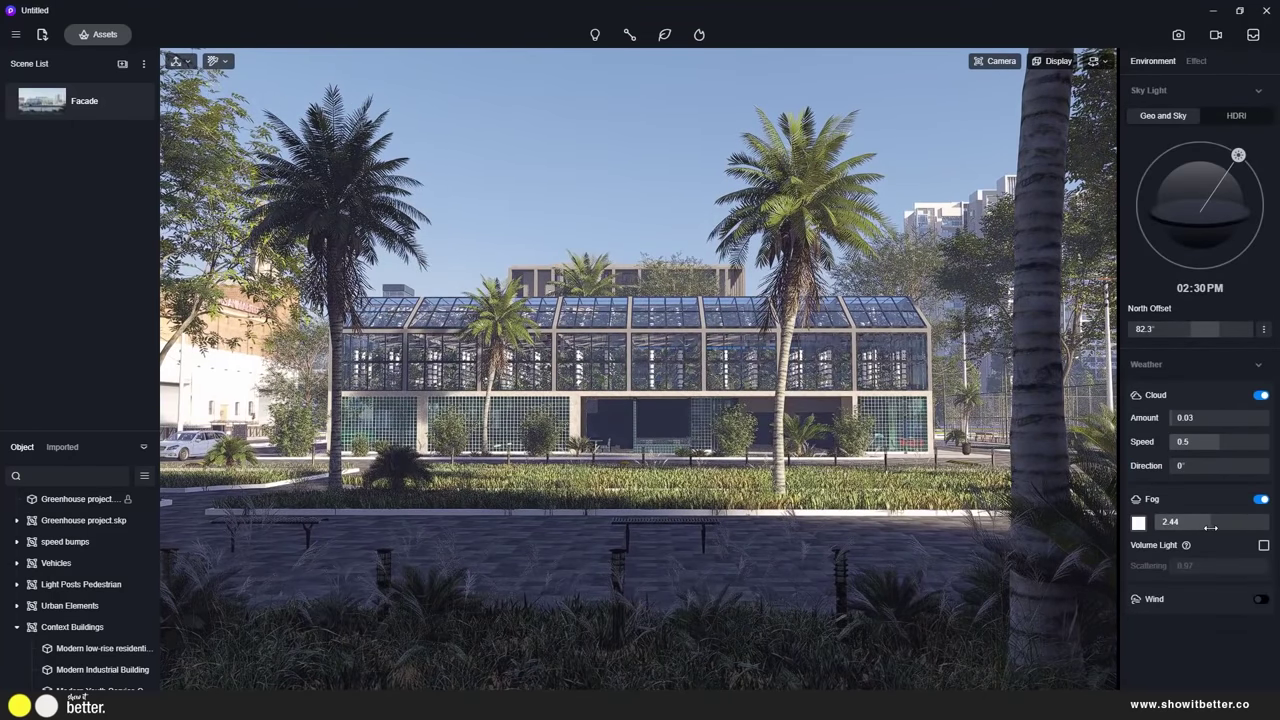
Adjust the weather to fog 2.44 without volume light, cloud amount 0 and wind enabled at about 0.65 strength
click(1263, 545)
click(1263, 545)
drag(1185, 418, 1144, 419)
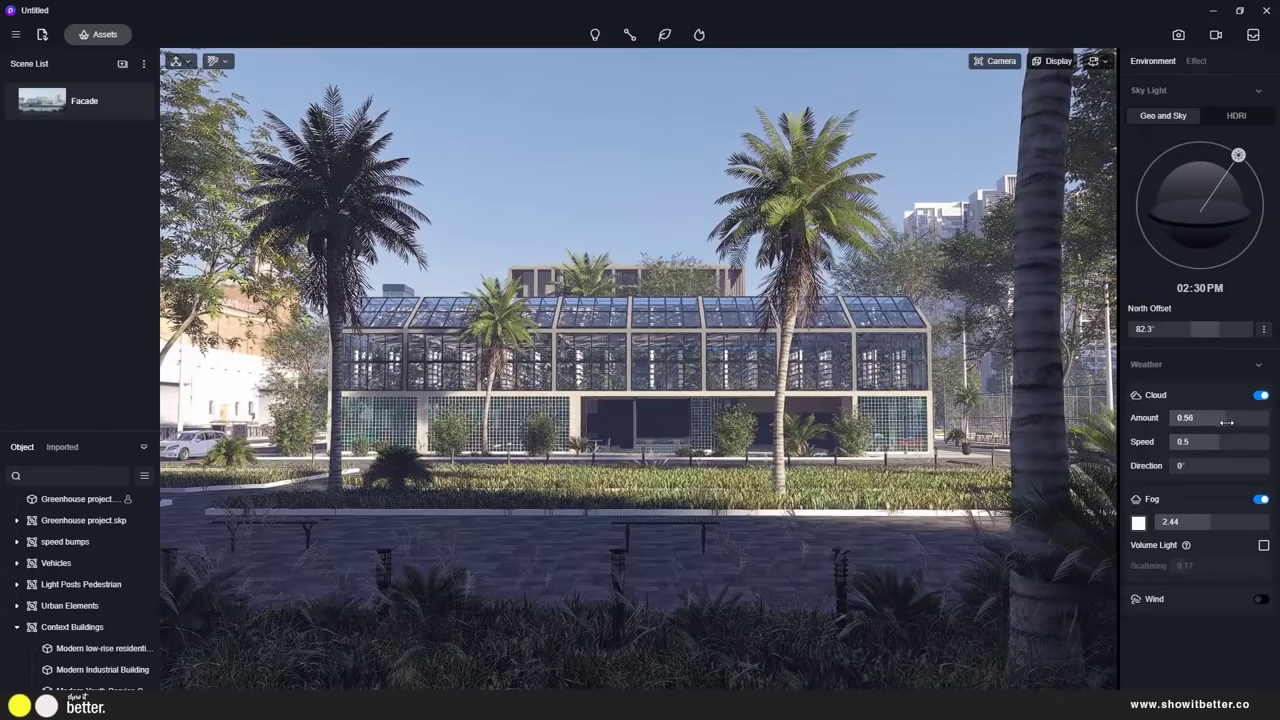
click(1261, 599)
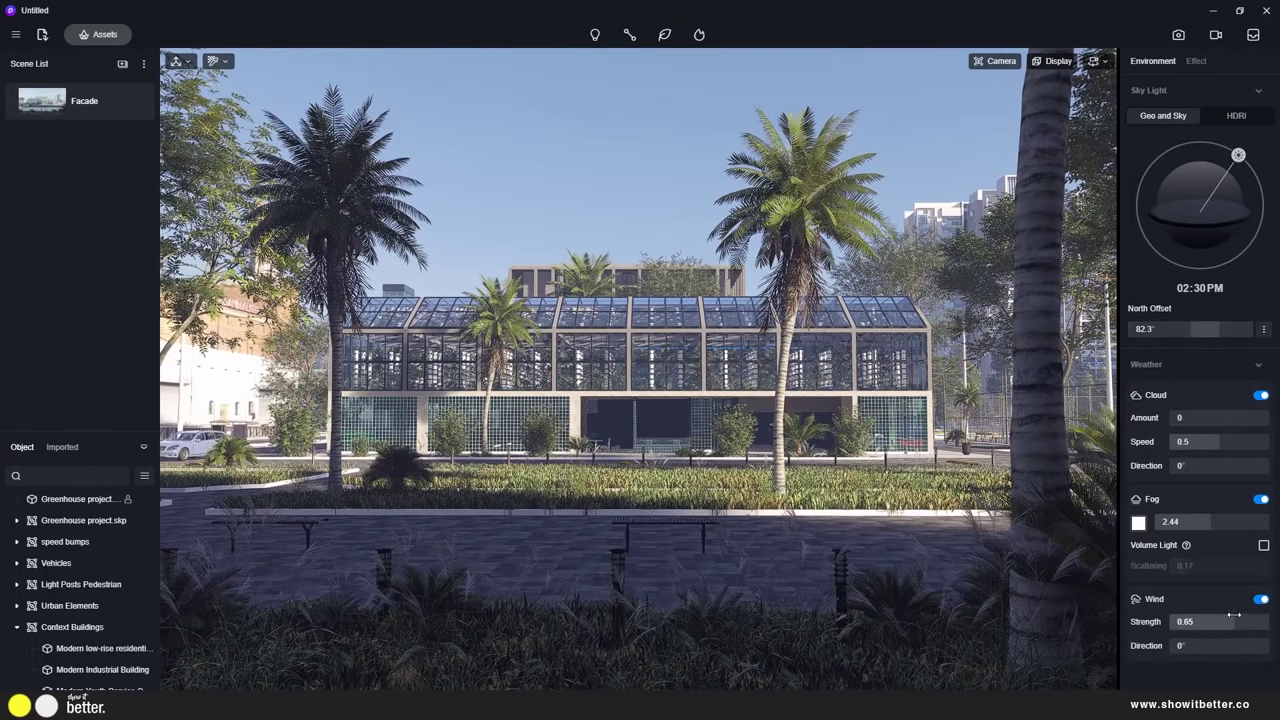
Set the white balance to 7100, the contrast to 0.33 and the bloom to 0.12
click(1193, 61)
mouse_move(1167, 380)
mouse_down()
mouse_move(1131, 392)
mouse_move(1172, 380)
mouse_up()
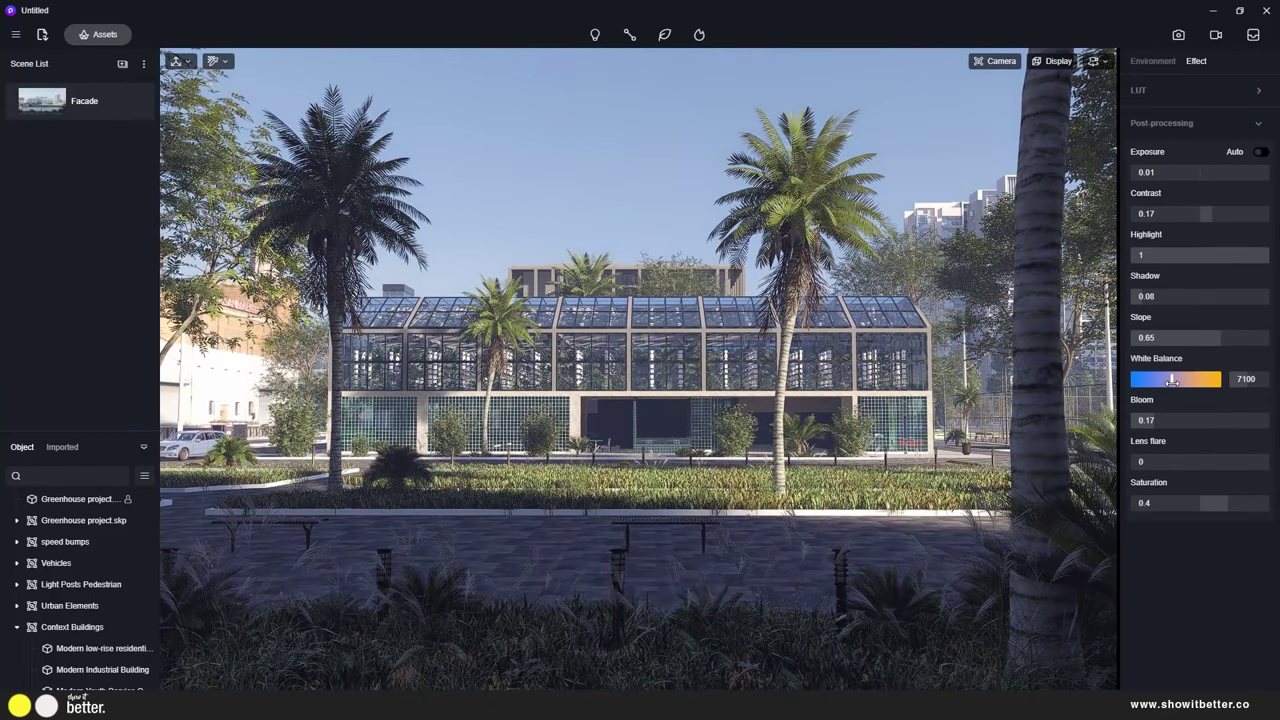
drag(1207, 214, 1222, 215)
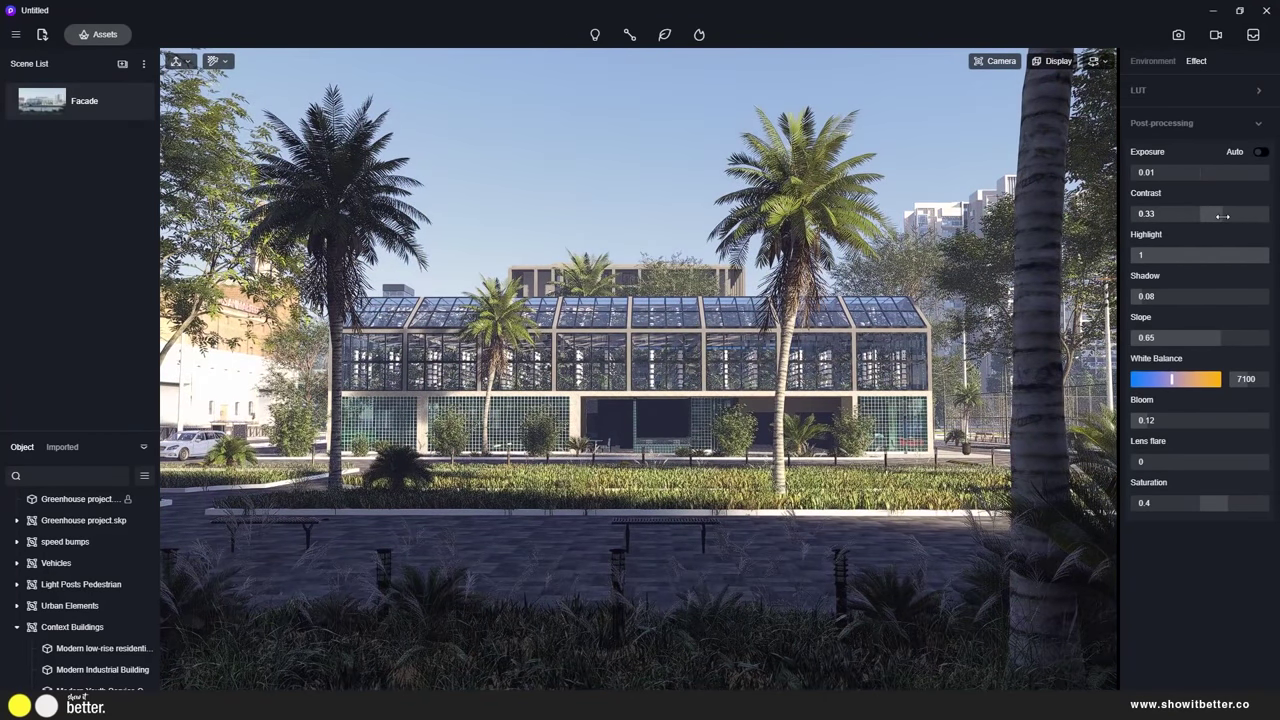
click(1256, 125)
Turn on the display of scene statistics
click(42, 34)
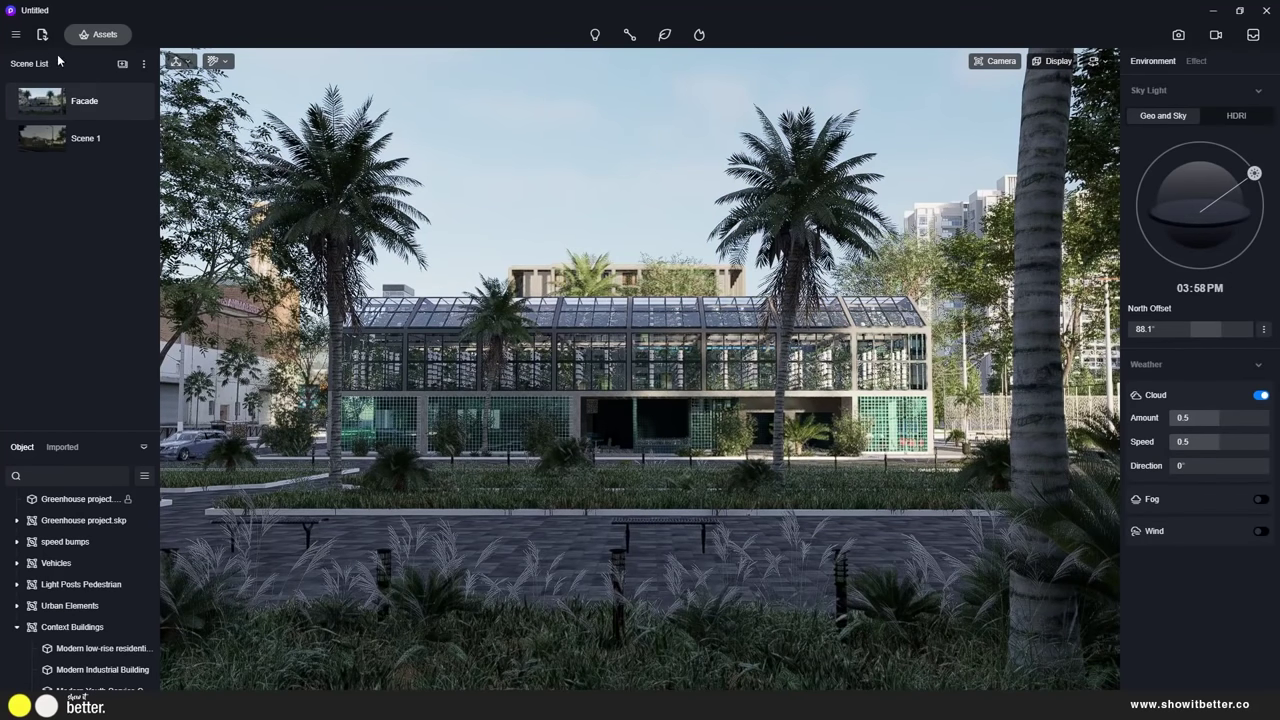
click(15, 36)
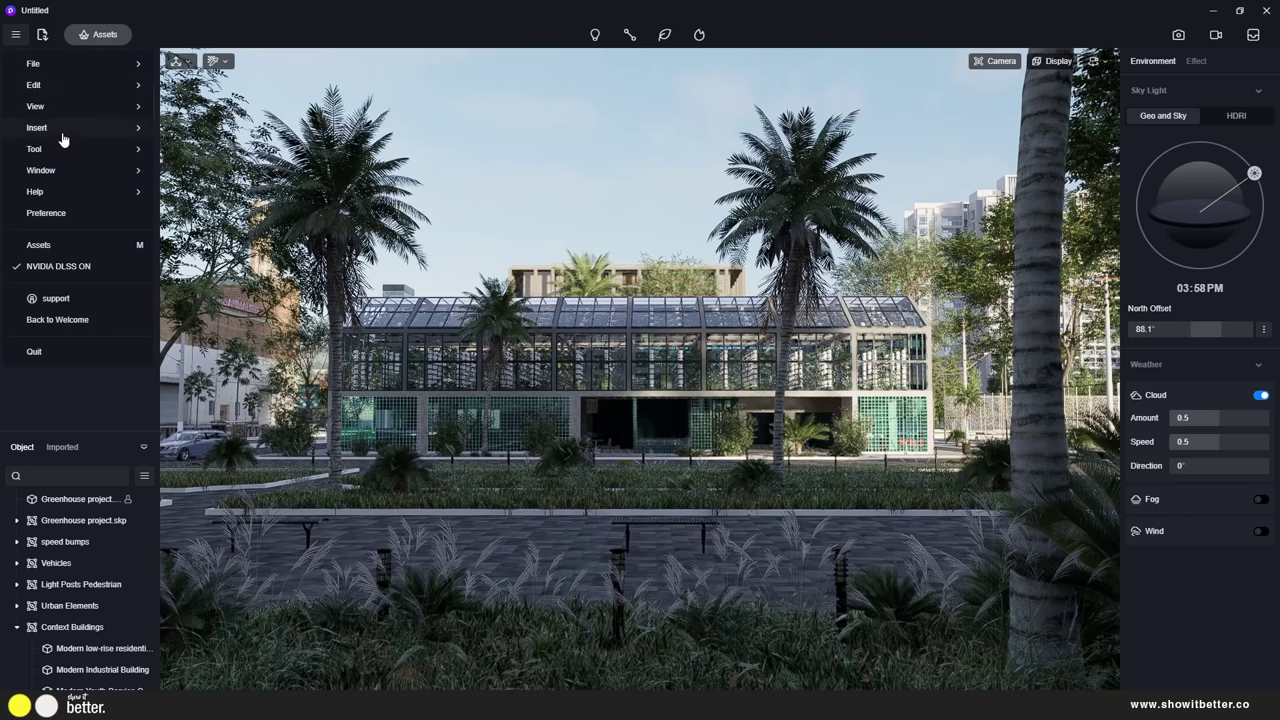
mouse_move(100, 112)
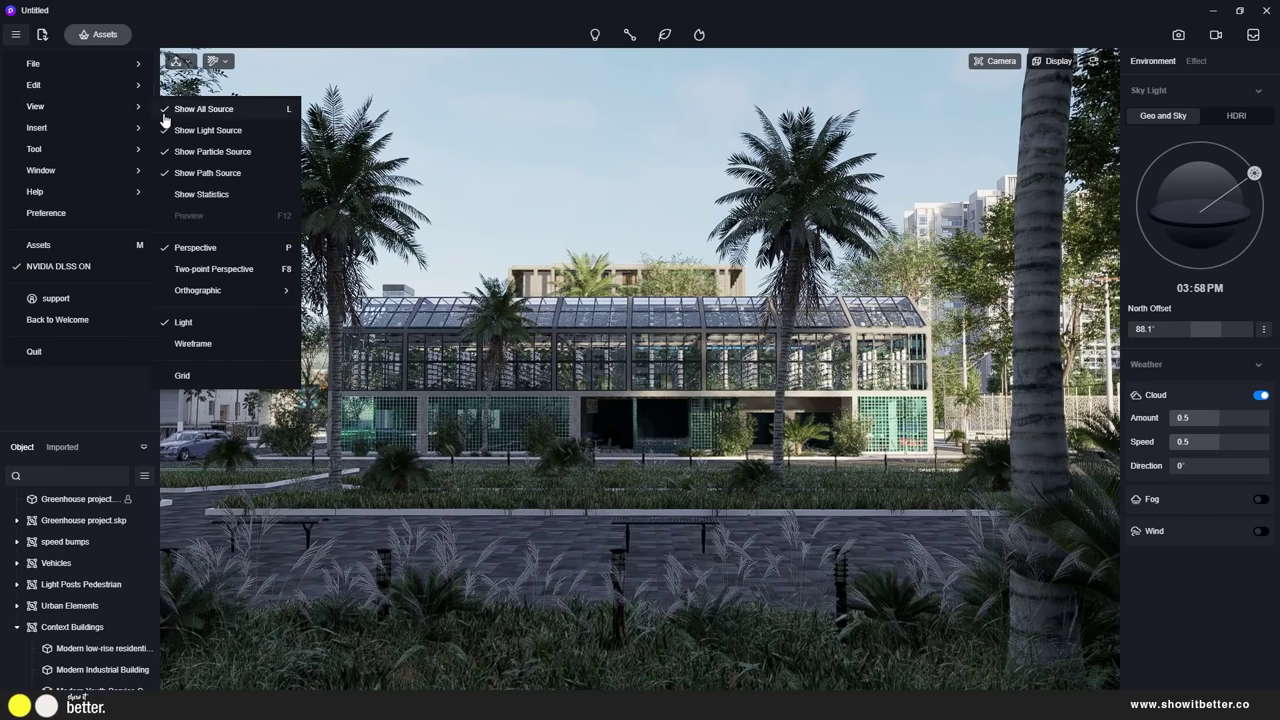
click(207, 195)
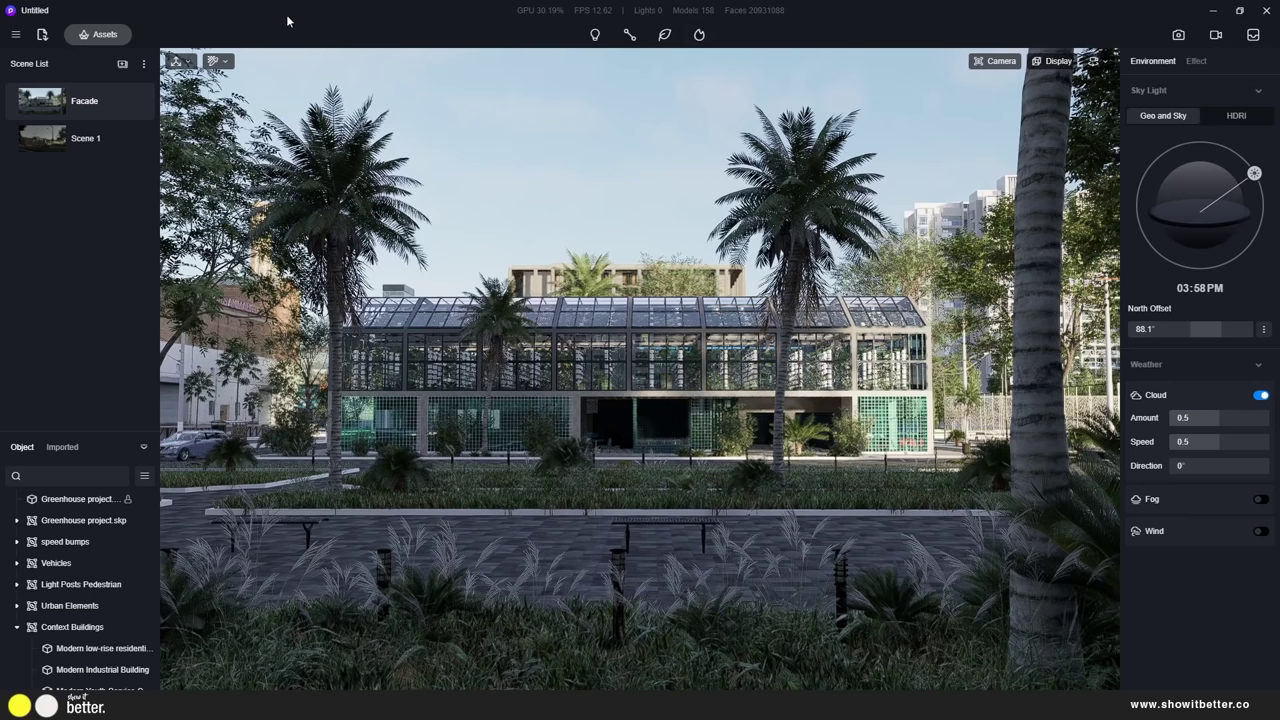
click(16, 36)
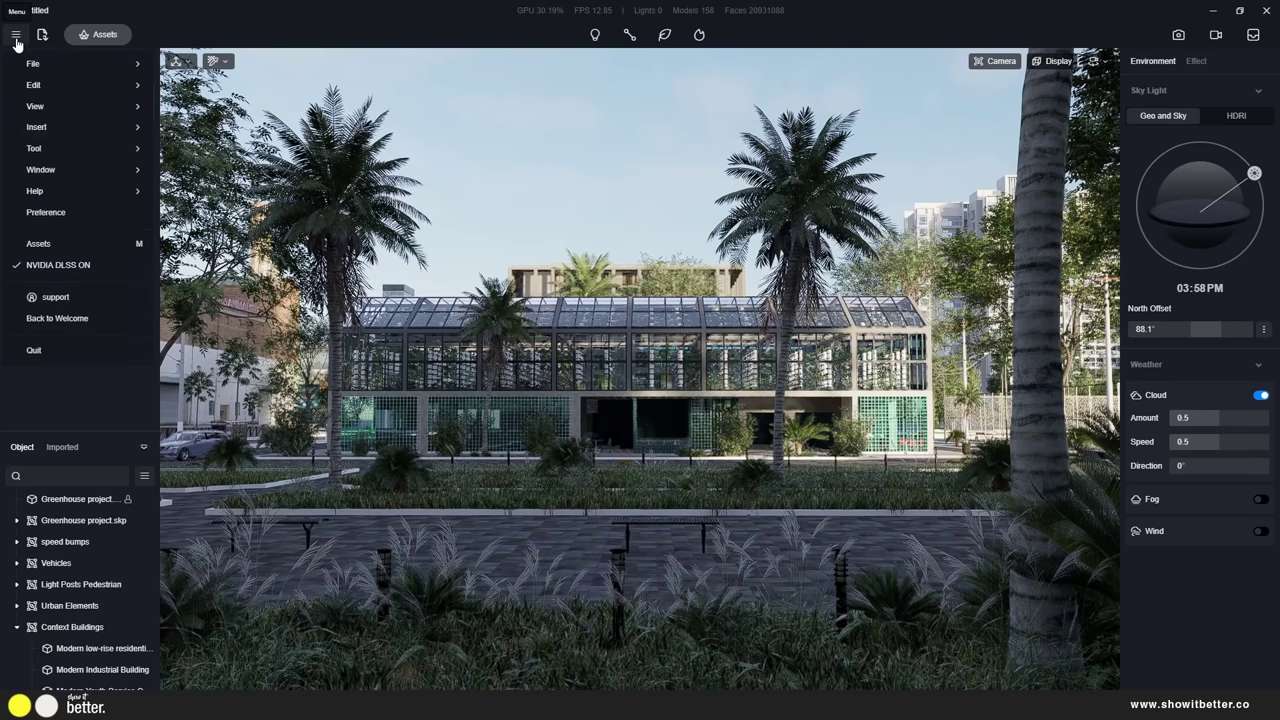
mouse_move(57, 117)
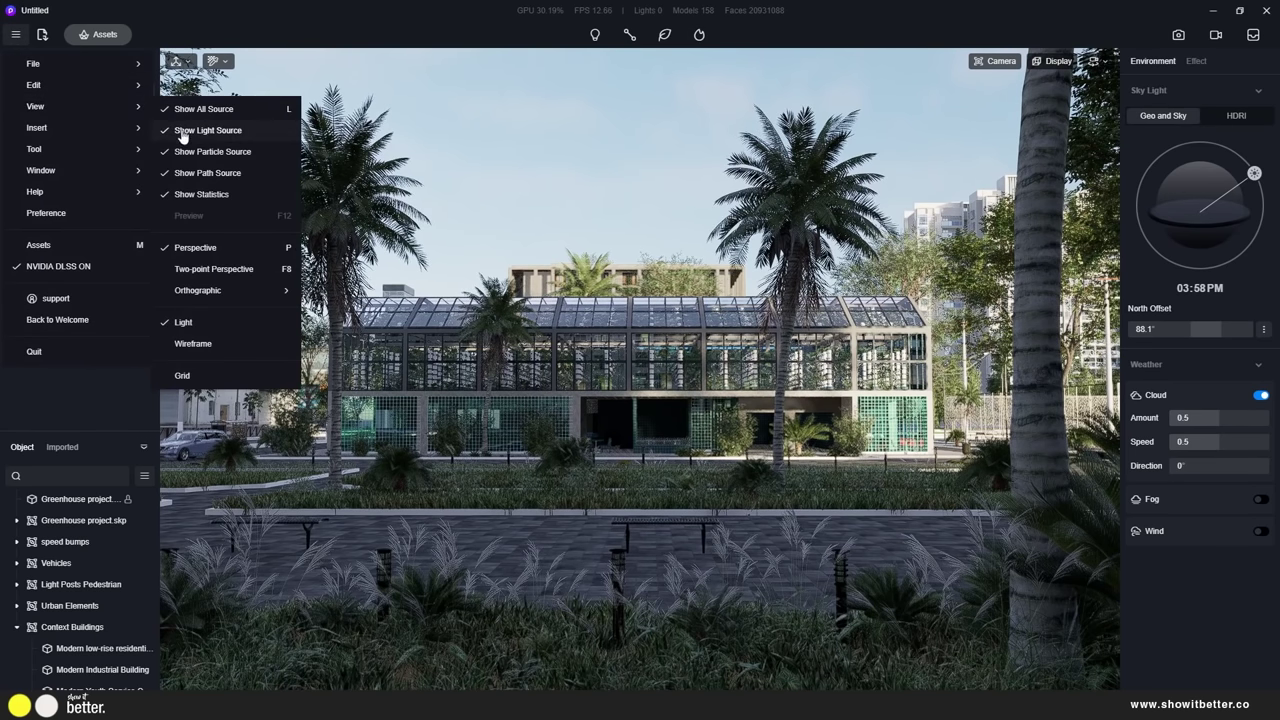
mouse_move(113, 120)
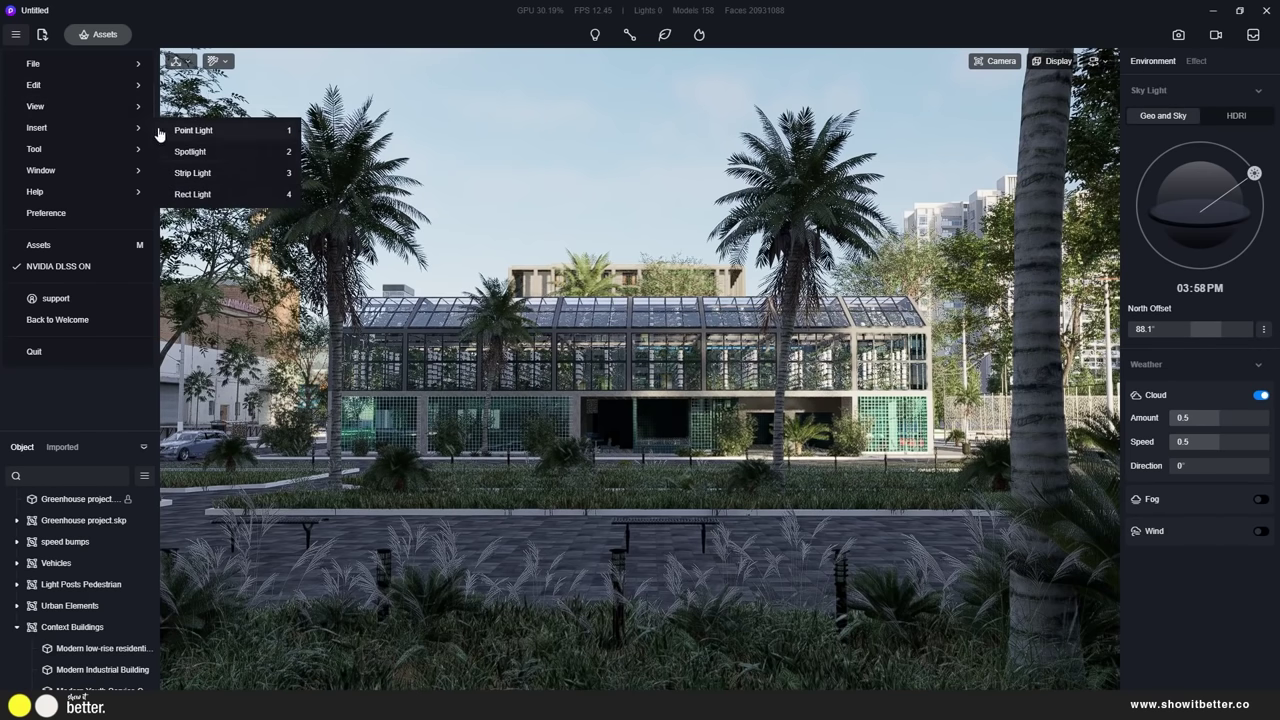
mouse_move(150, 107)
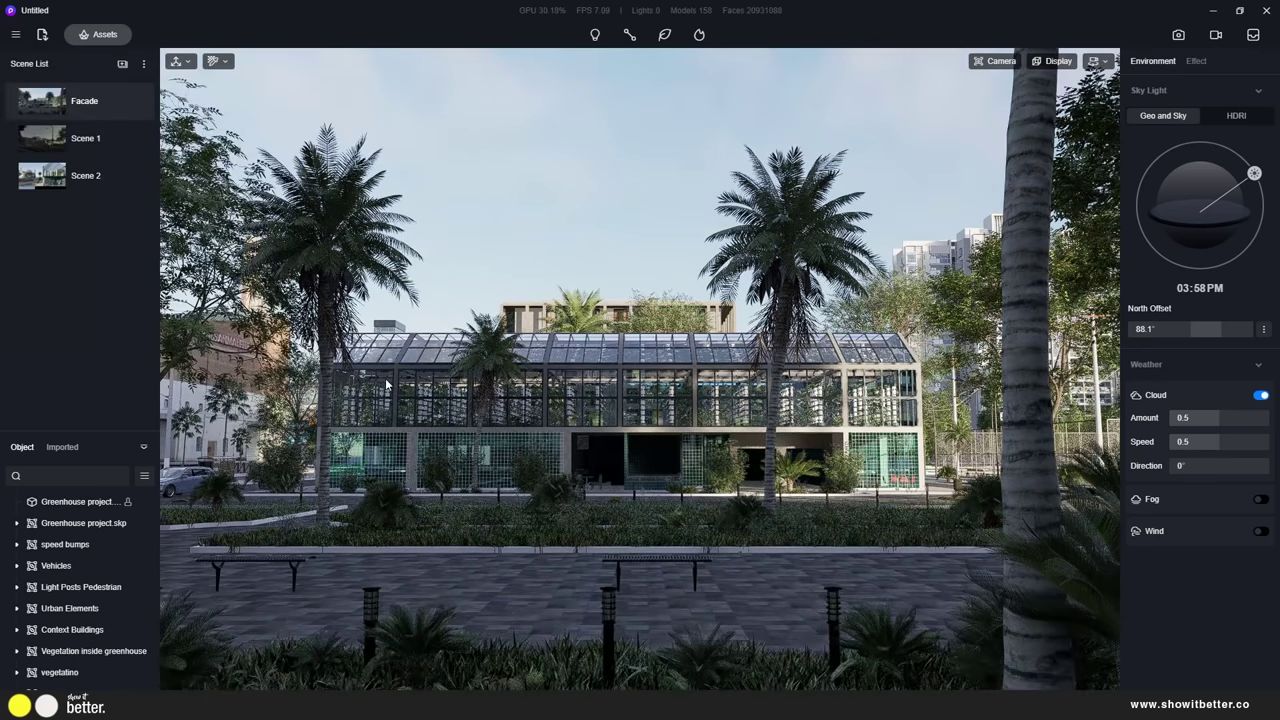
Examine the plaza, planting beds and greenhouse front from a raised viewpoint
right_drag(709, 204, 658, 221)
middle_drag(658, 221, 684, 381)
right_drag(685, 384, 696, 461)
key(q)
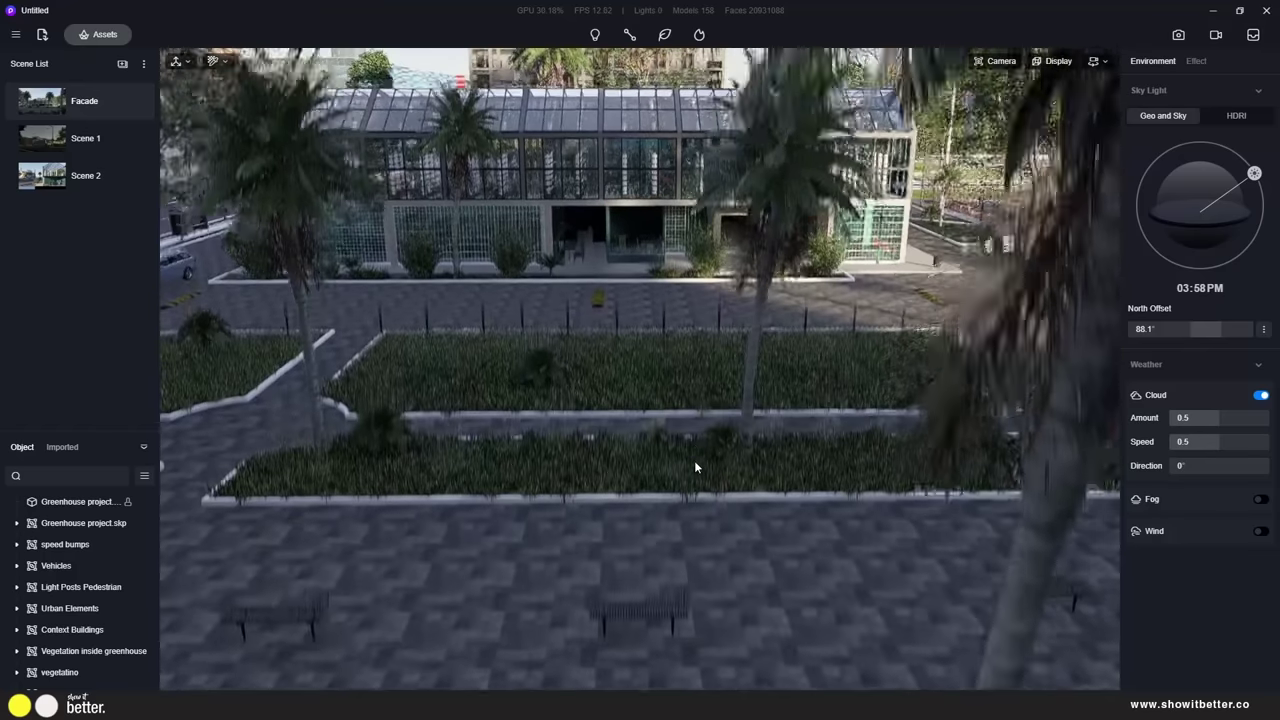
scroll(686, 455, down, 5)
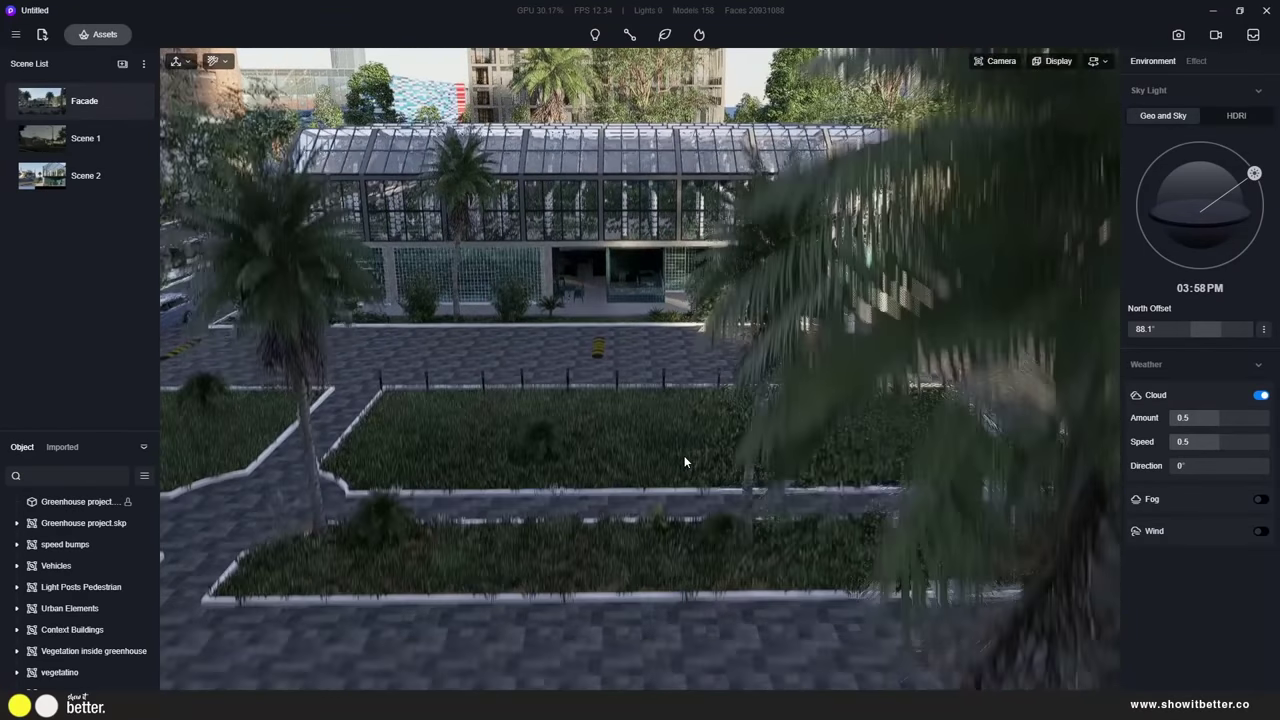
key(w)
key(a)
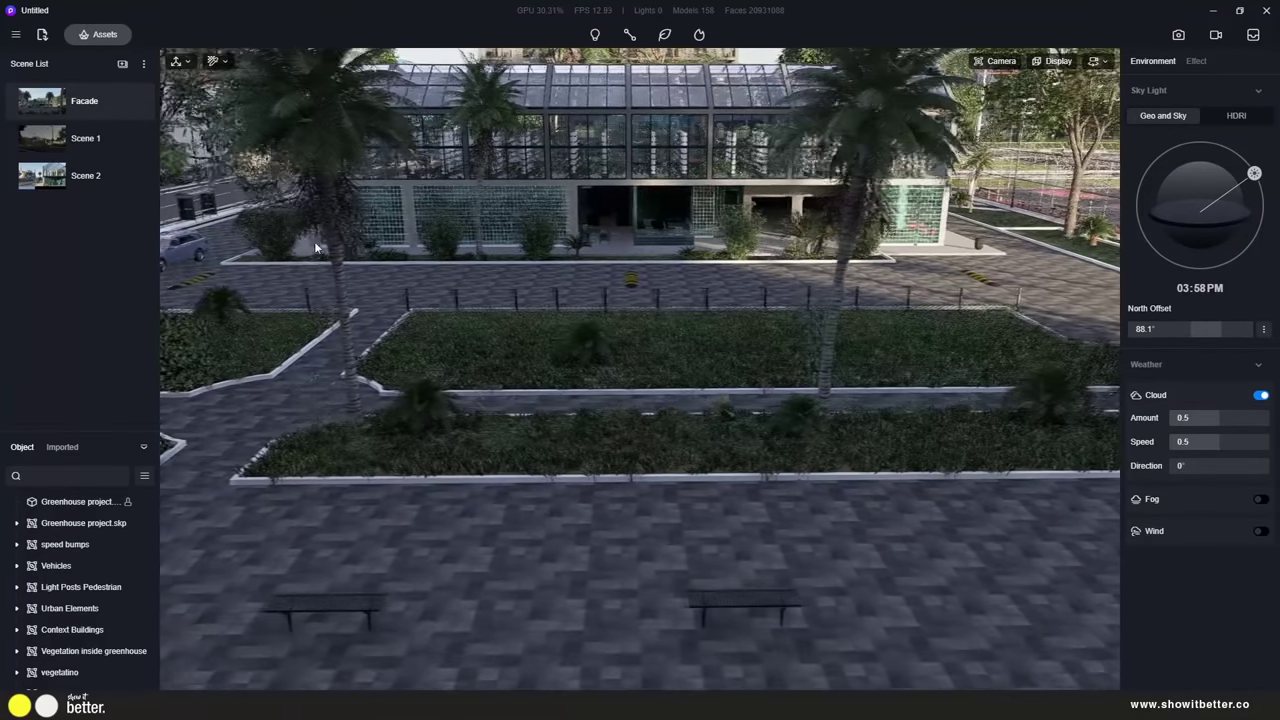
click(627, 37)
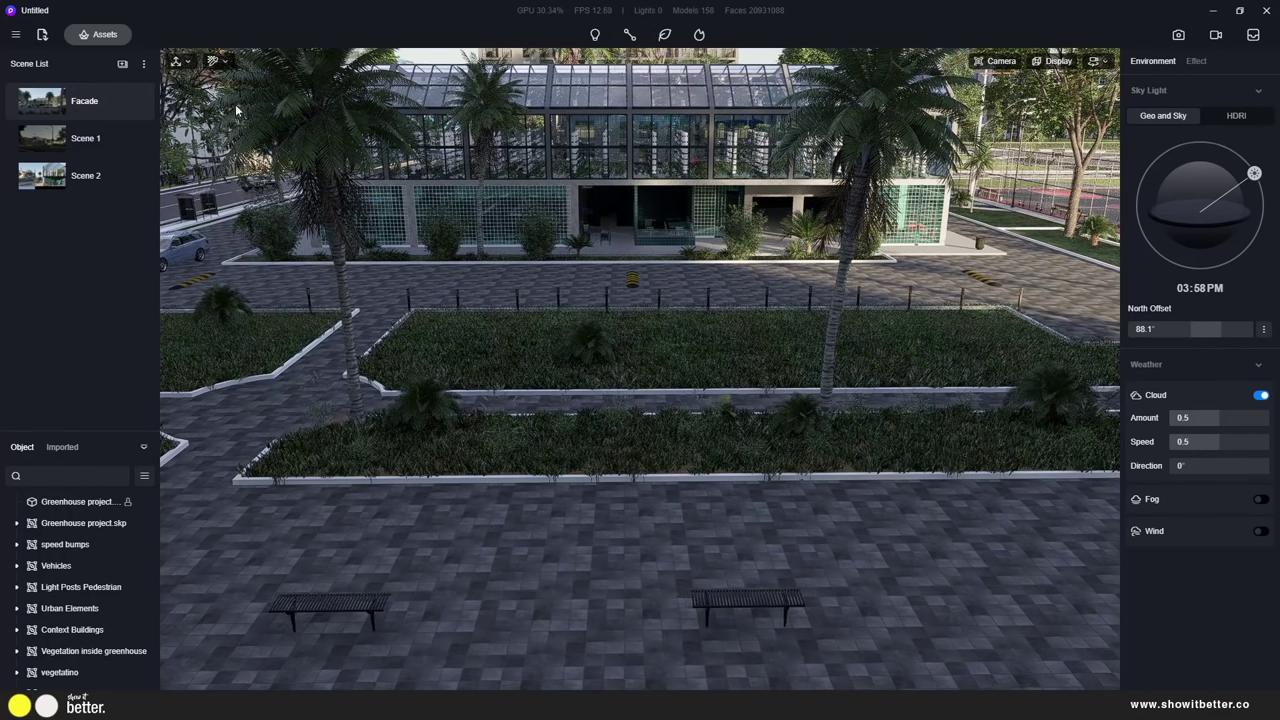
Enlarge the asset library and show its Character models as small thumbnails
drag(274, 103, 292, 60)
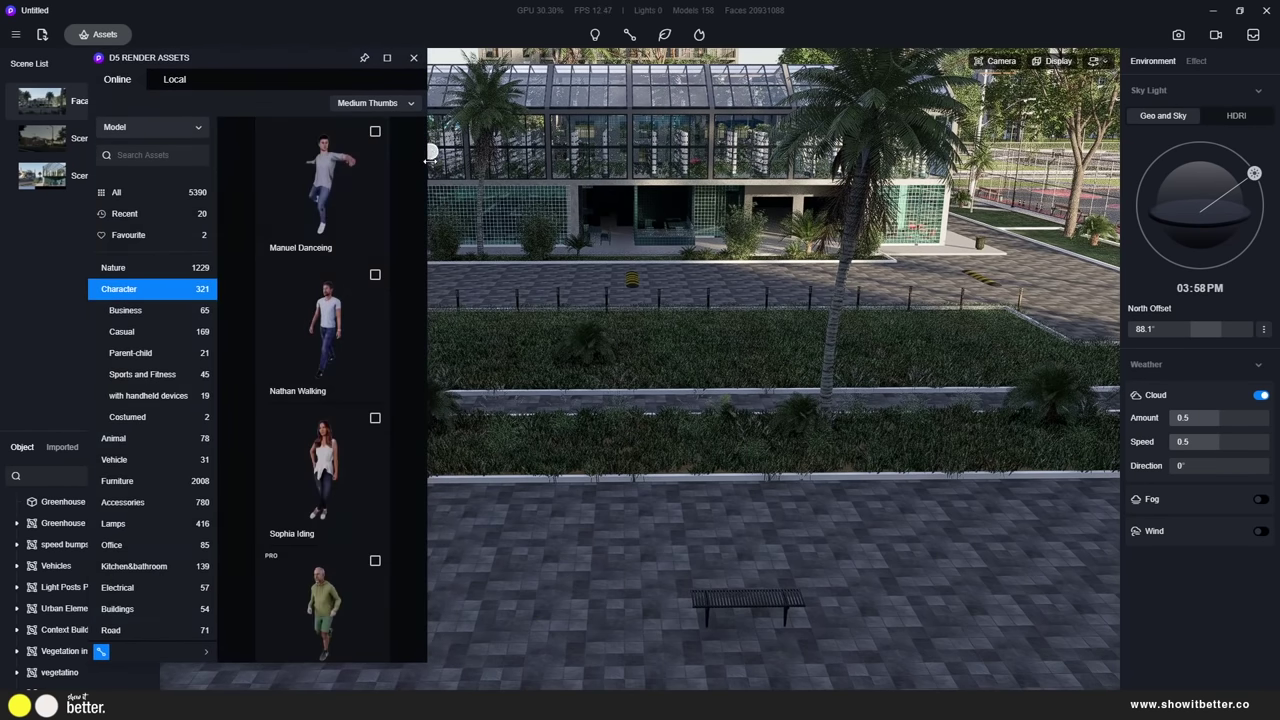
drag(426, 152, 469, 164)
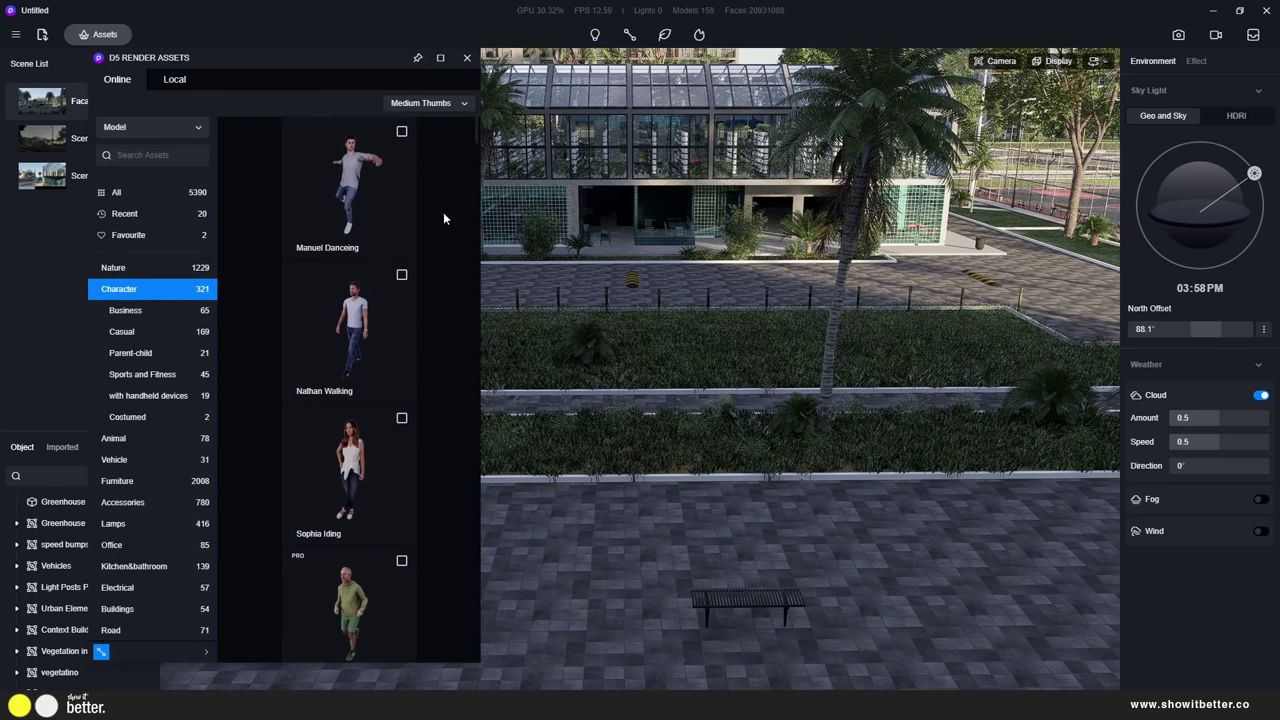
click(435, 106)
click(433, 124)
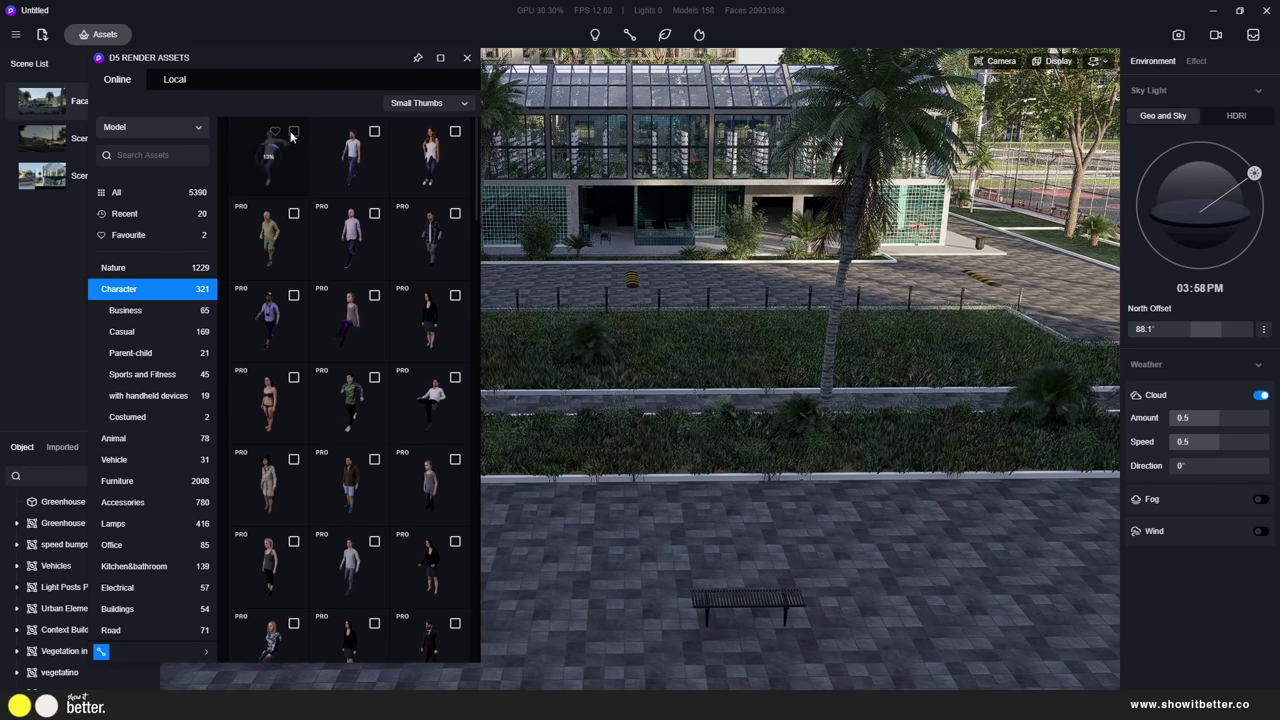
Draw a character path with the dancing man model across the plaza, around the planting beds and along the greenhouse front
click(558, 562)
right_drag(558, 562, 1002, 401)
click(1005, 398)
right_drag(1087, 509, 1074, 388)
click(621, 396)
click(1074, 391)
right_drag(1008, 337, 1110, 300)
click(880, 289)
right_drag(937, 279, 1110, 283)
click(986, 283)
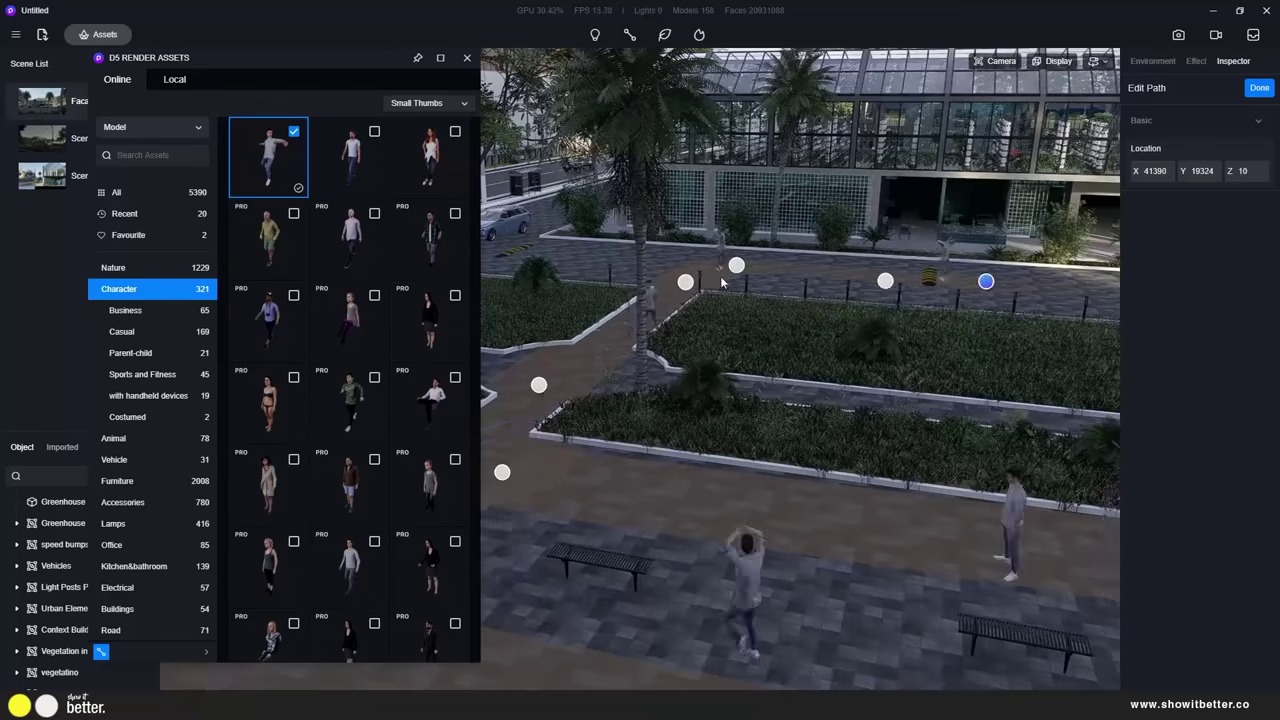
right_drag(757, 280, 1137, 293)
click(1259, 87)
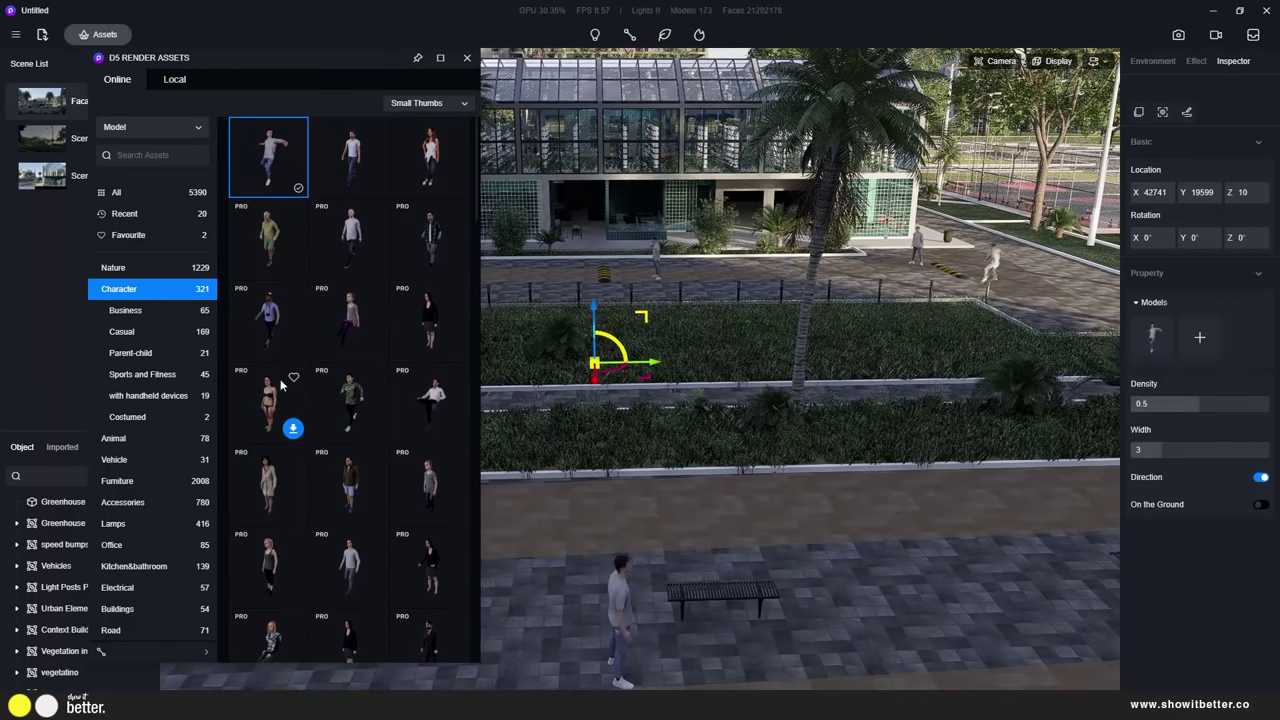
Add the walking woman in the white top and the man with the cap to the character path's models
click(428, 160)
key(Escape)
click(754, 516)
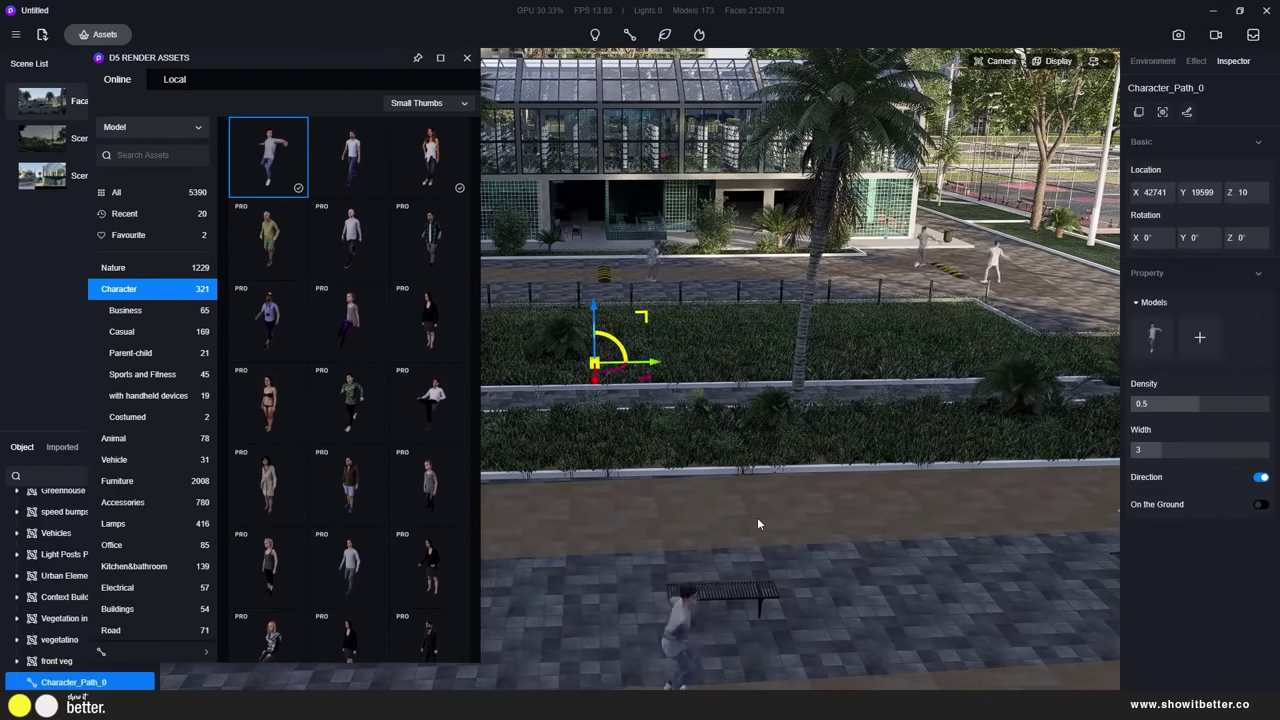
click(1204, 338)
click(456, 190)
right_drag(760, 390, 600, 385)
click(288, 341)
click(1247, 338)
click(275, 328)
Assign more character models to the path, including the Casual Woman_1 conversation figure, BusinessMan_4_Stand_2 and Casual Man_2_Walk_2
right_drag(660, 420, 796, 442)
scroll(388, 375, down, 6)
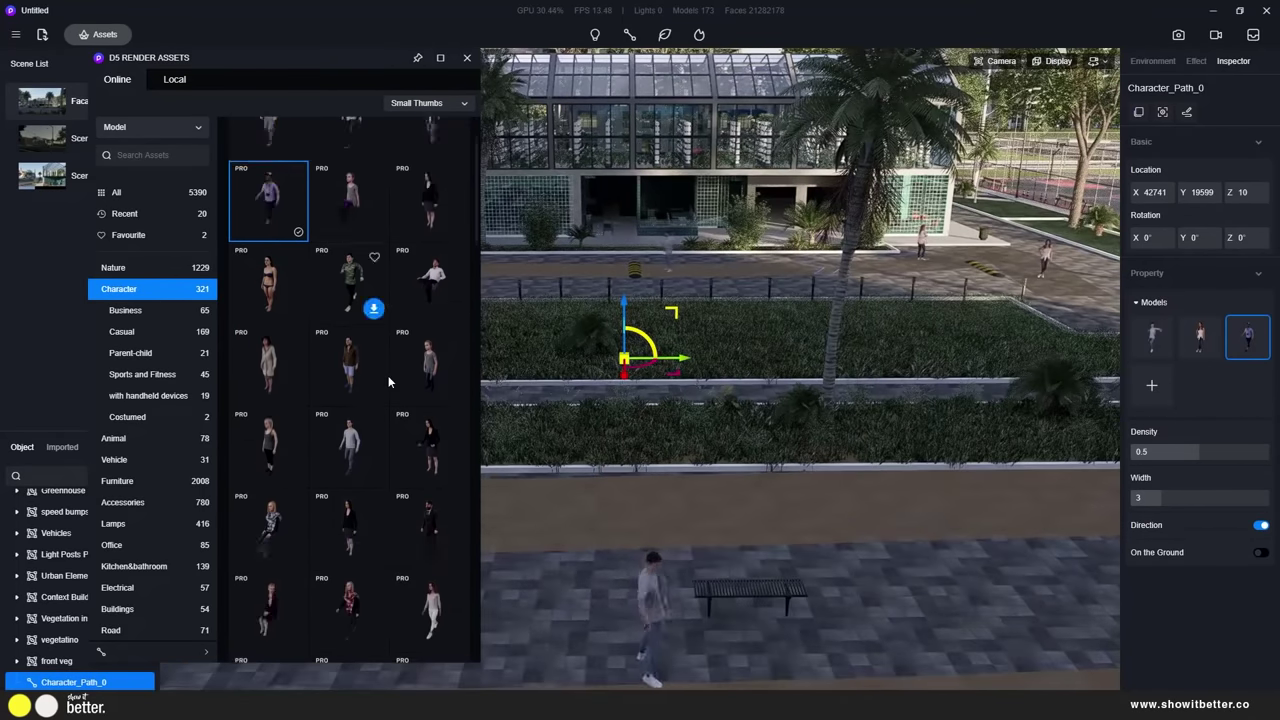
ctrl+scroll(395, 378, up, 1)
scroll(388, 370, down, 10)
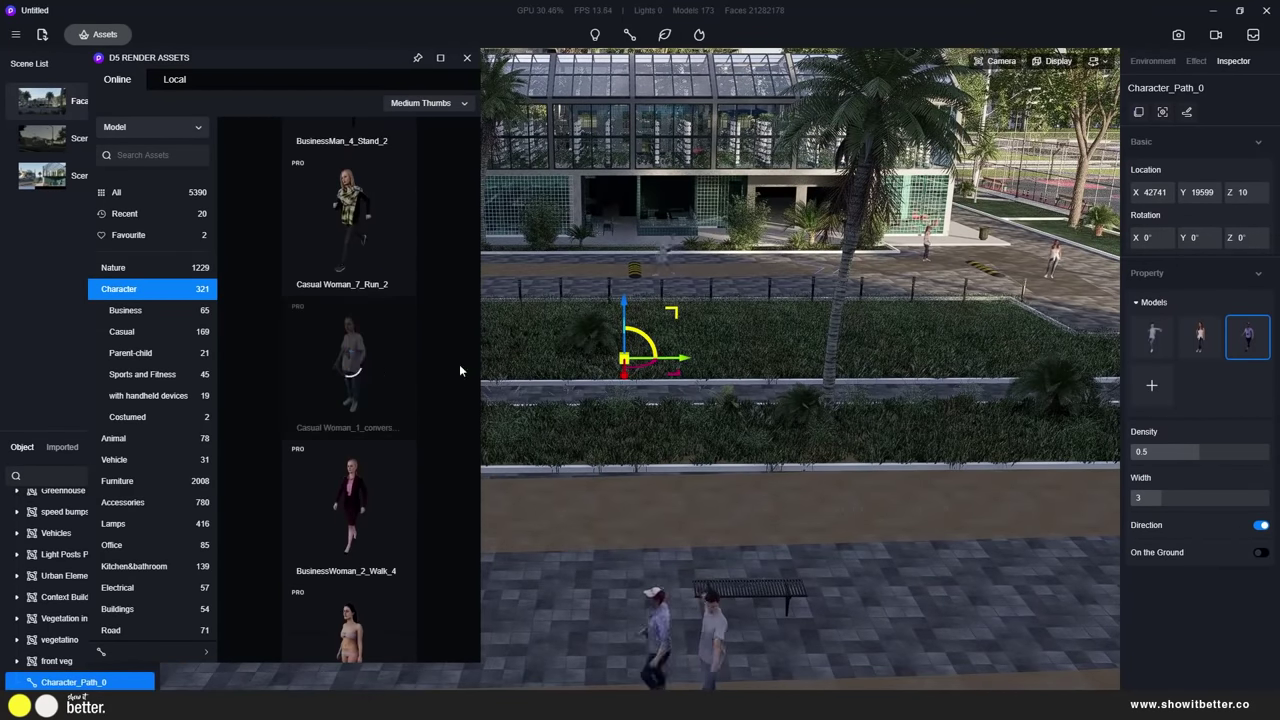
click(345, 362)
scroll(341, 290, up, 2)
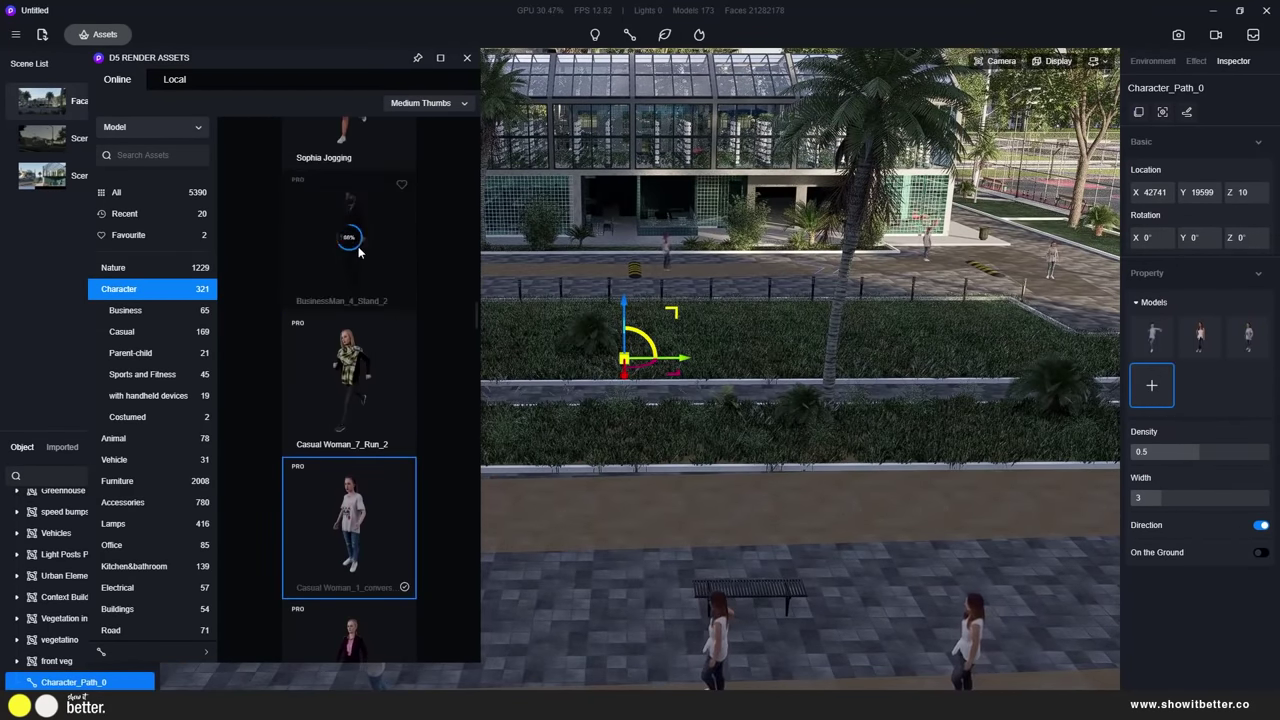
click(1200, 385)
scroll(398, 406, down, 5)
click(366, 262)
click(1247, 385)
scroll(432, 430, down, 4)
click(340, 460)
Set the character path's width to 5.24 and density to 0.19, keeping Direction enabled
drag(270, 57, 718, 610)
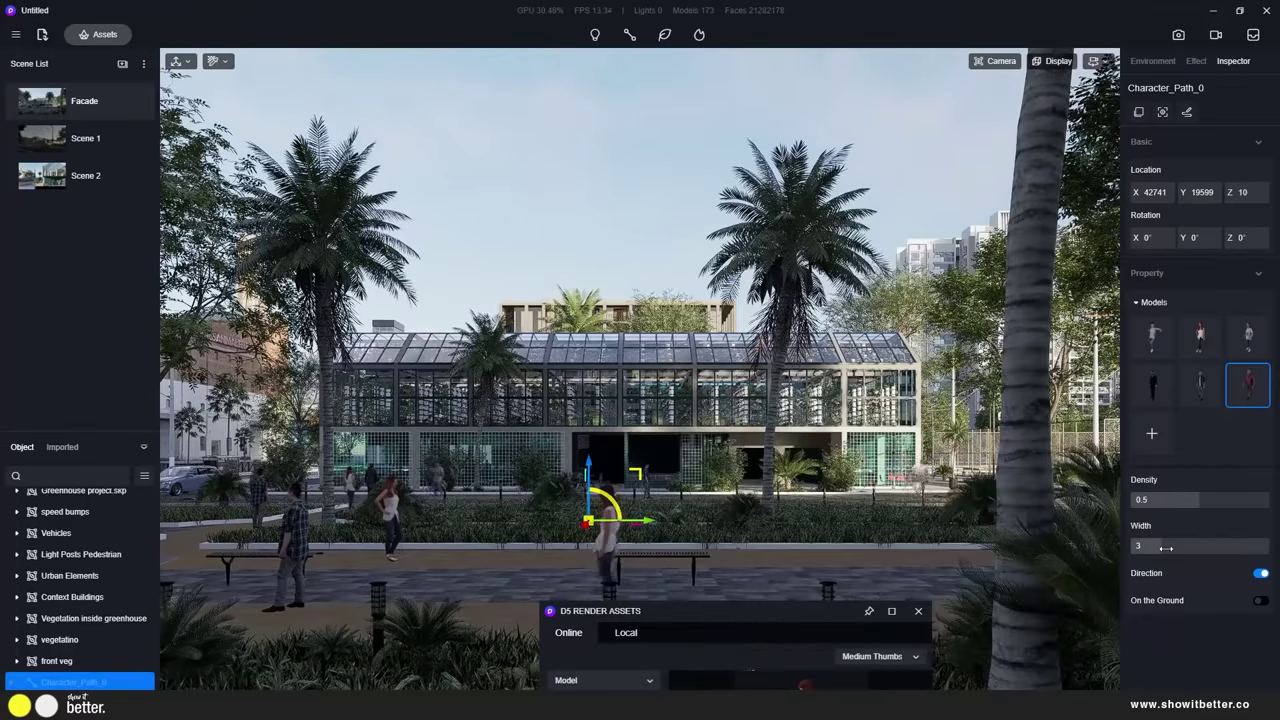
click(1260, 573)
click(1260, 575)
drag(1163, 547, 1196, 546)
drag(1200, 501, 1142, 499)
Add three more characters to the path, including the man taking pictures and the Casual Woman_7 conversation figure
drag(807, 612, 915, 54)
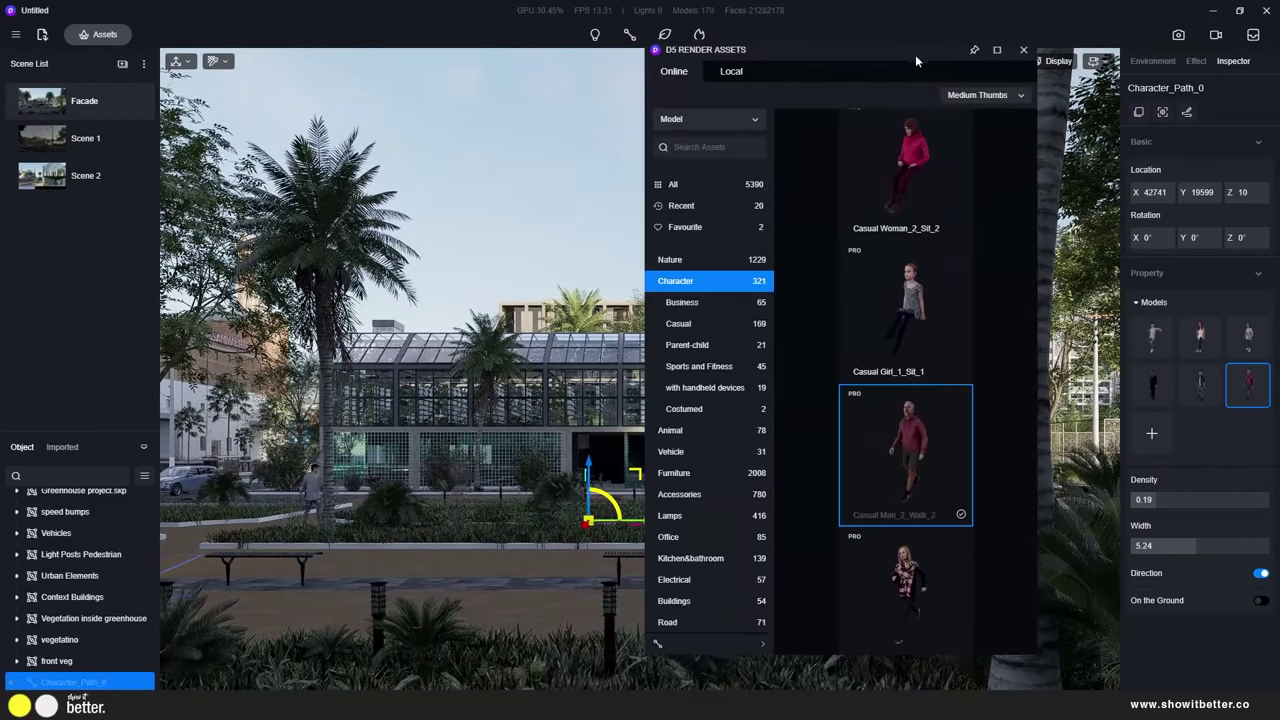
click(888, 395)
scroll(950, 360, down, 5)
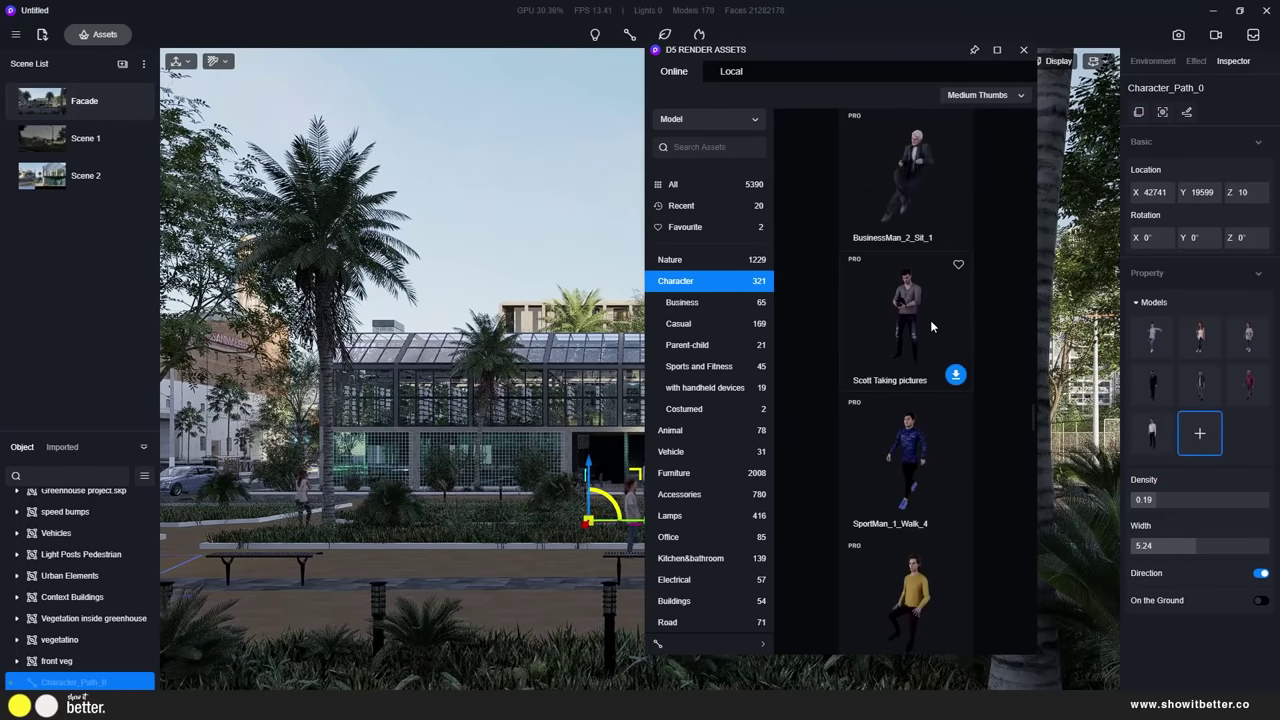
click(930, 320)
drag(1053, 594, 821, 56)
scroll(960, 400, down, 8)
click(913, 458)
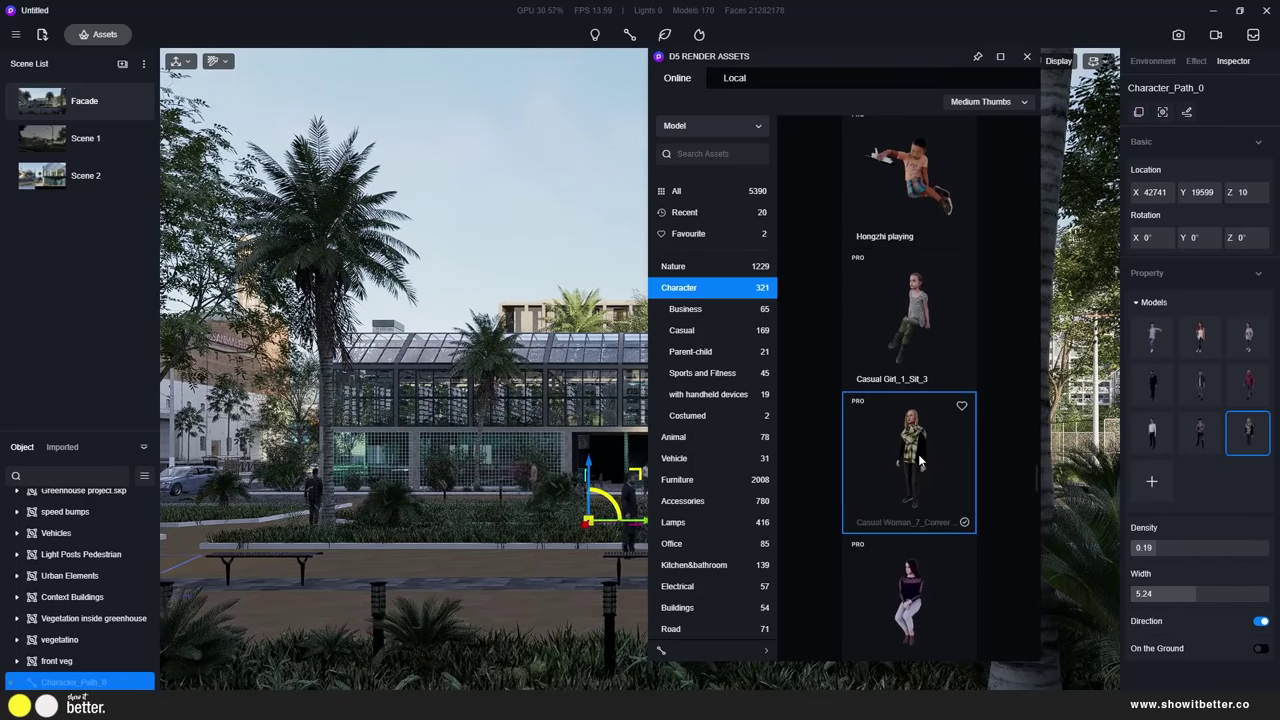
Update all incompatible assets and shift the character path along X to 43054
click(511, 255)
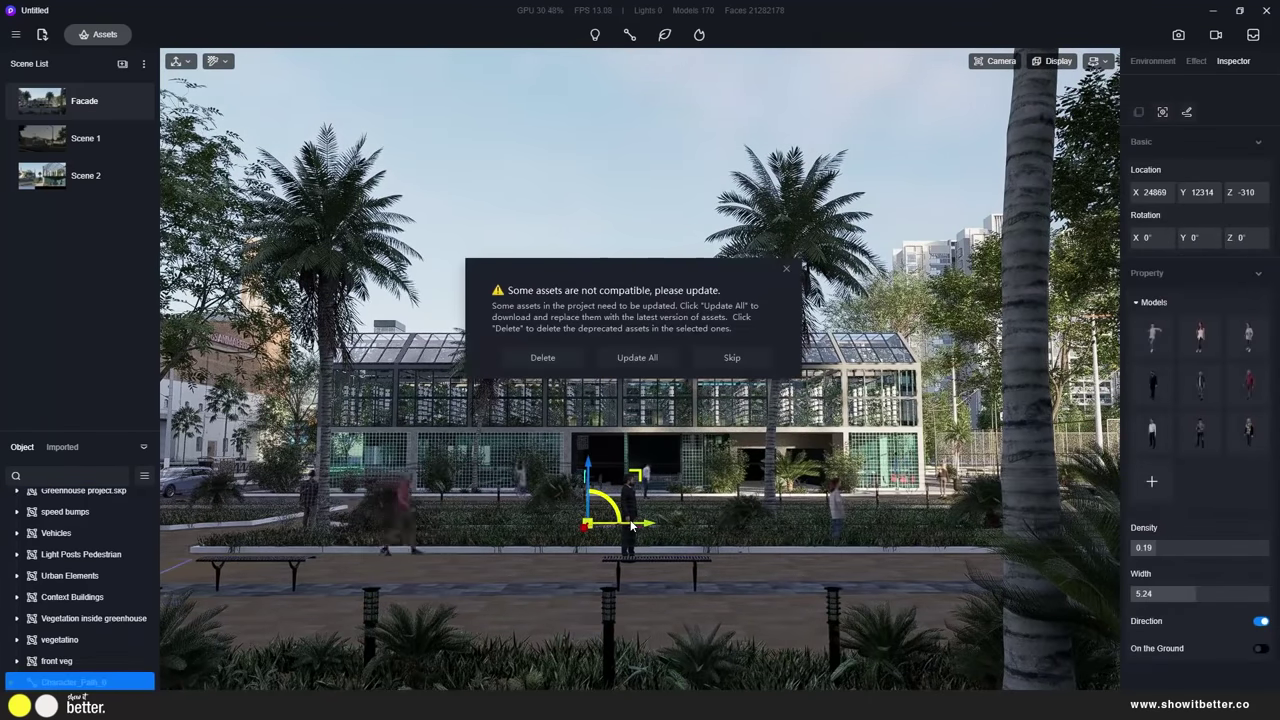
click(640, 358)
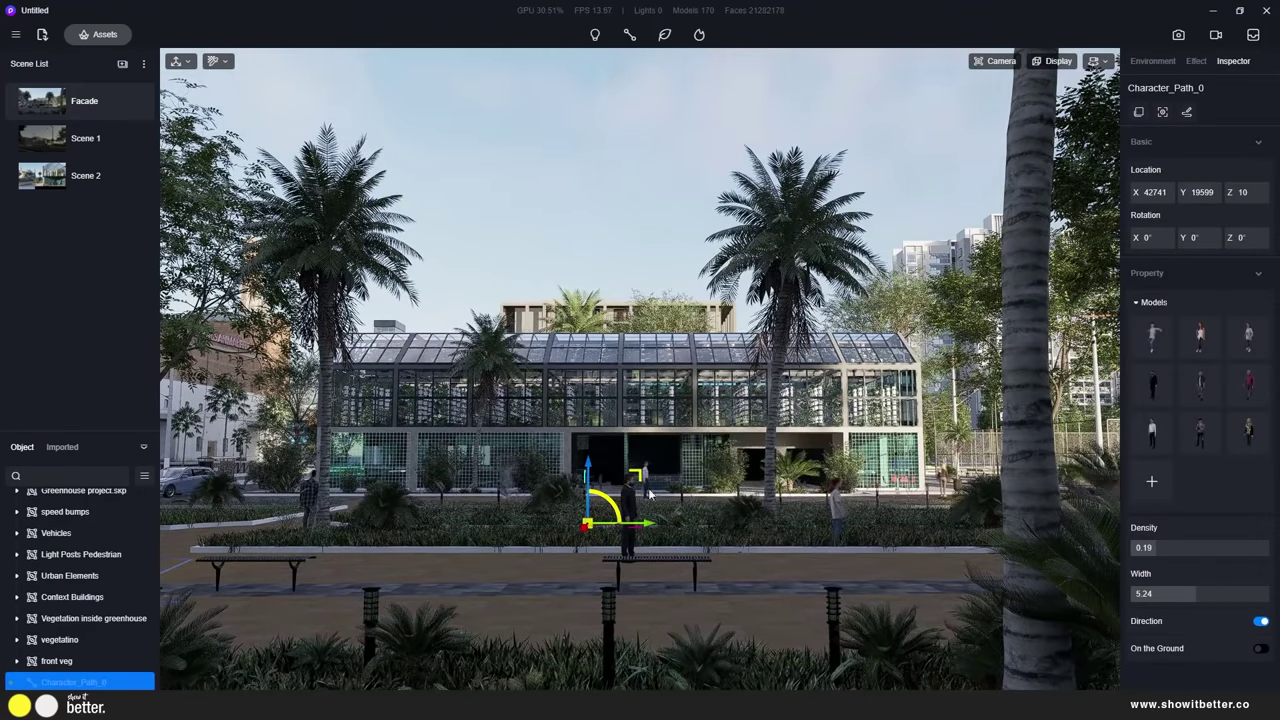
click(836, 502)
click(857, 571)
click(657, 358)
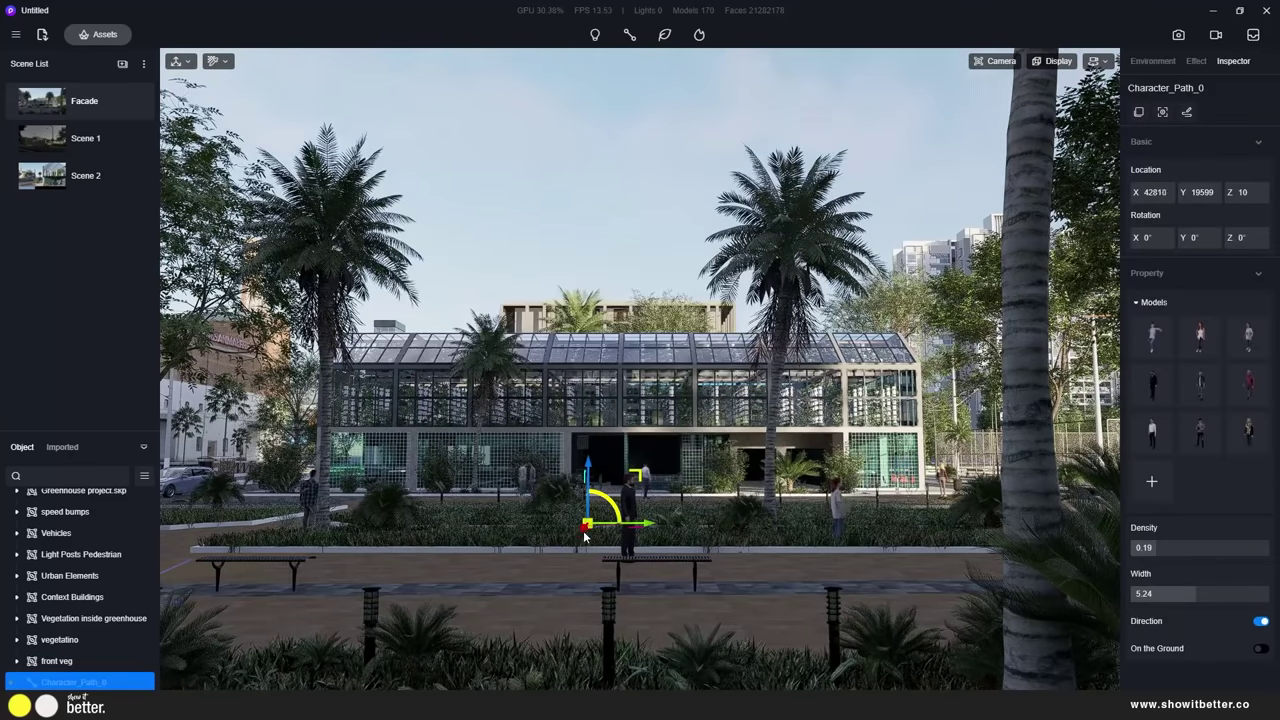
click(575, 208)
click(16, 36)
mouse_move(74, 107)
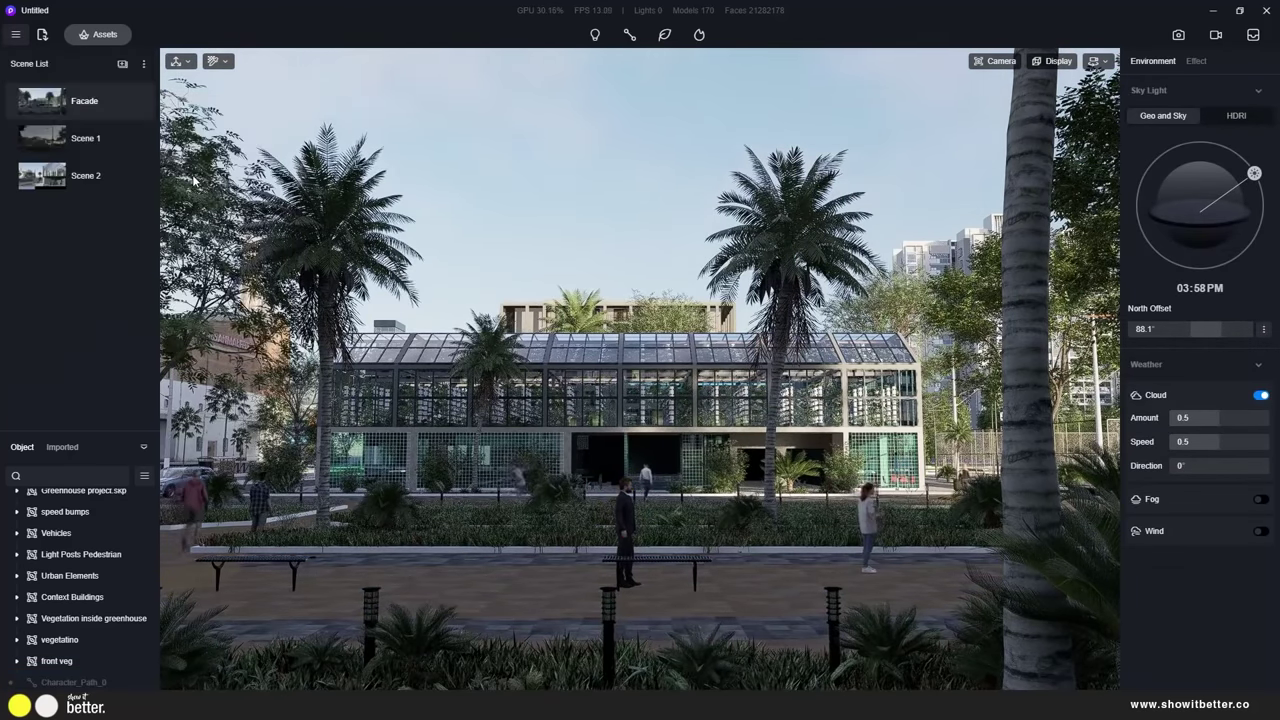
click(193, 176)
click(17, 38)
click(198, 411)
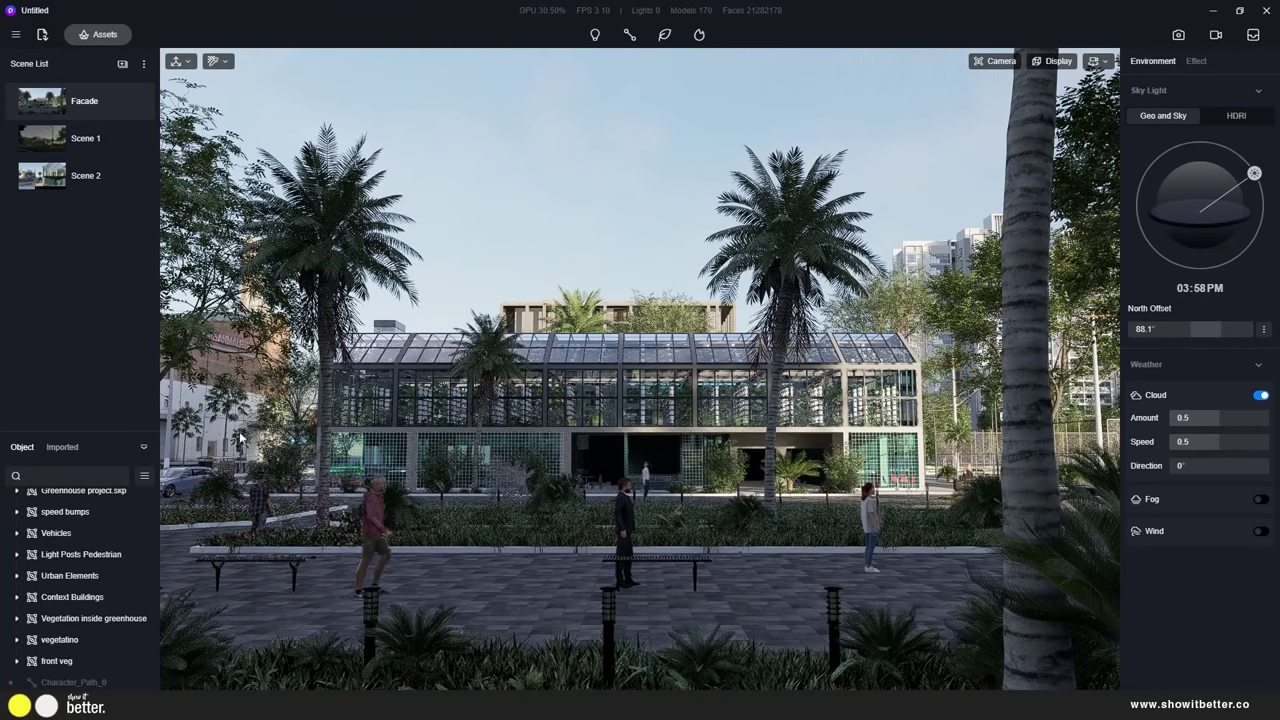
Hide the character path and the vegetatino group, updating all incompatible assets when asked
click(116, 683)
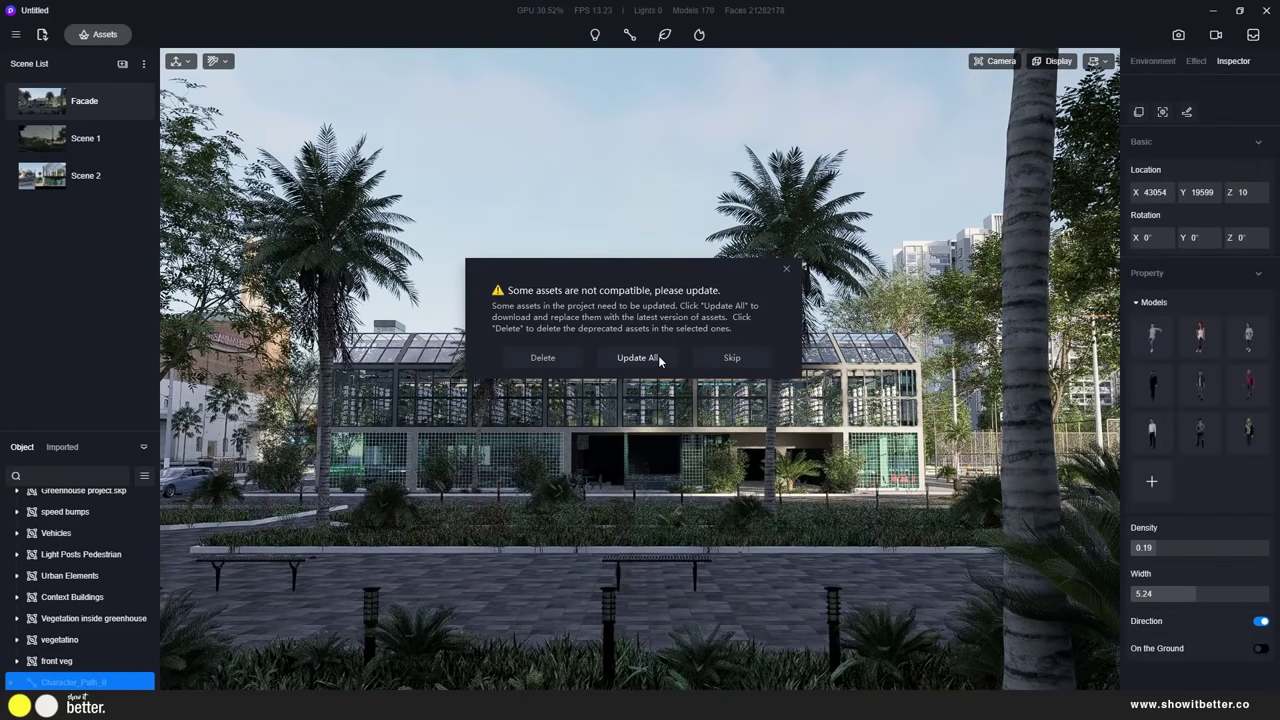
click(637, 358)
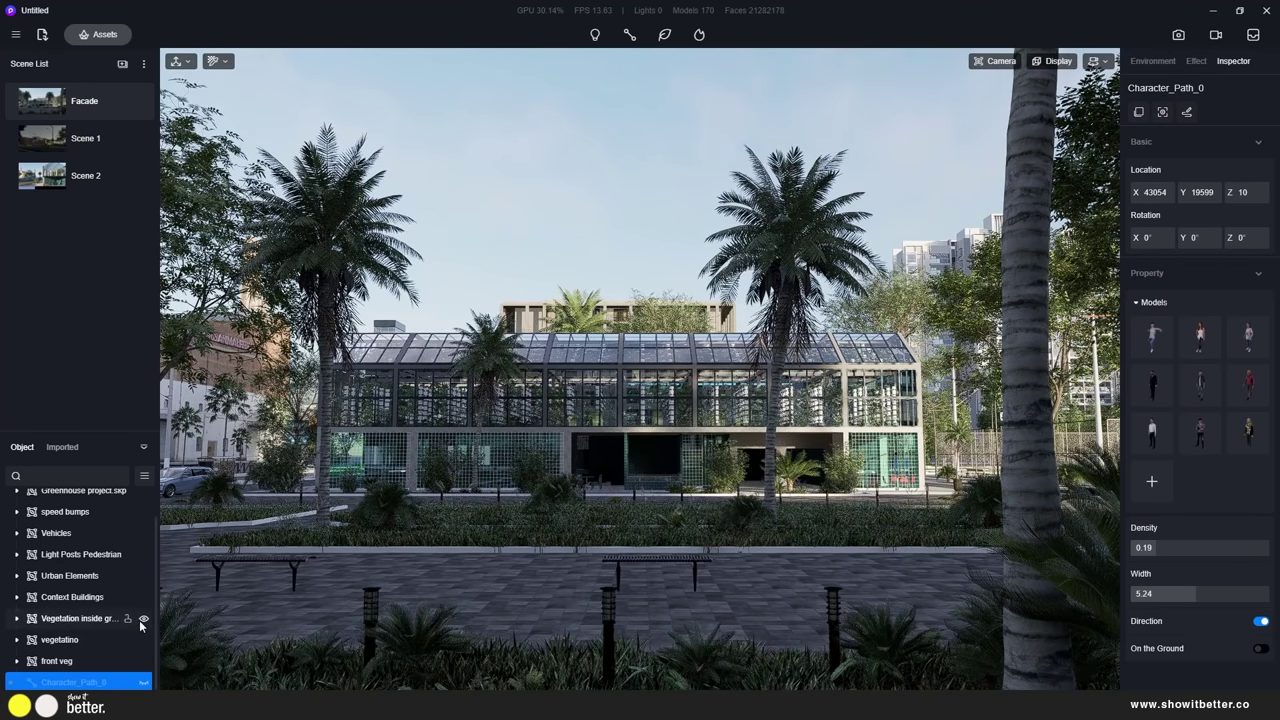
click(145, 641)
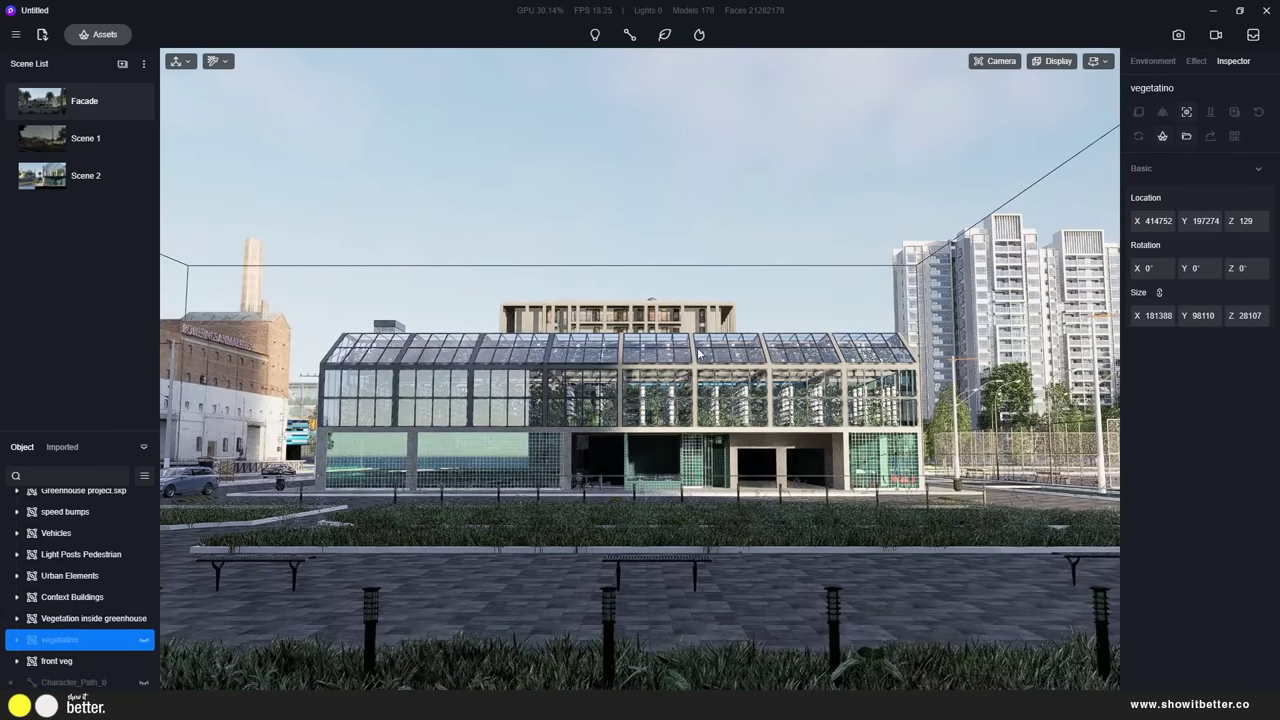
click(671, 175)
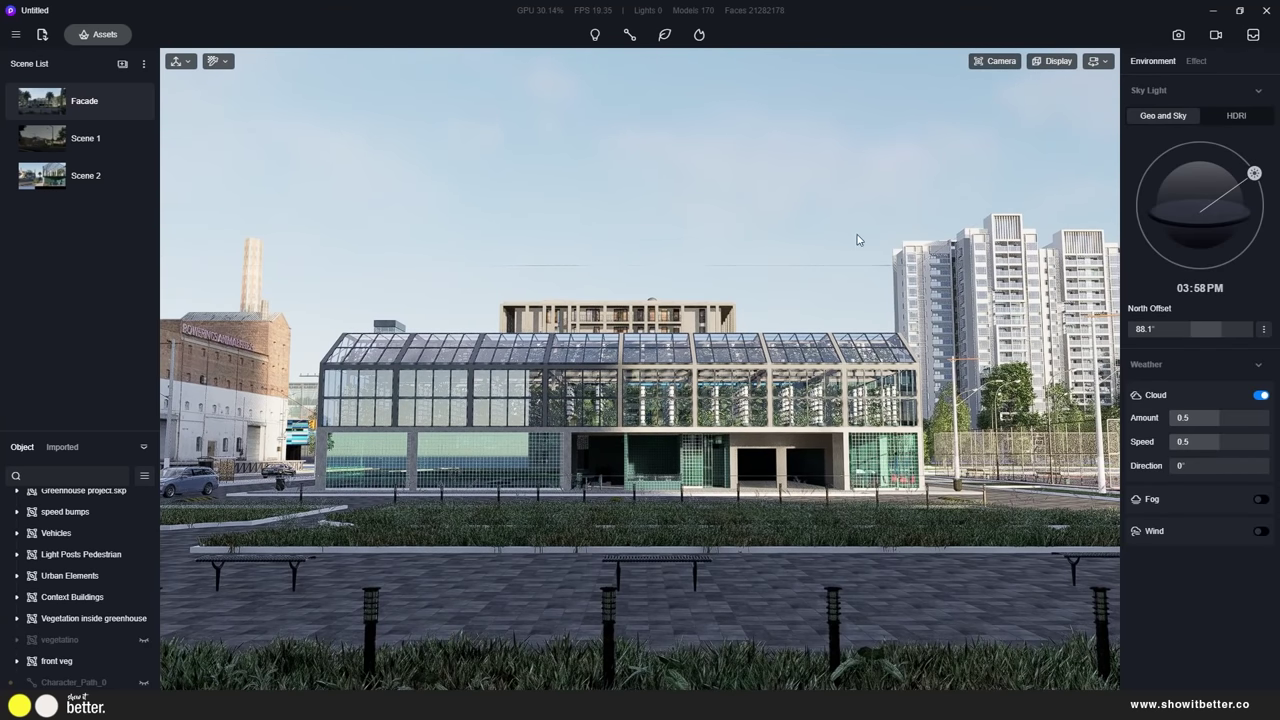
Enable wind and place two Fraxinus mandshurica 02 trees, one in the far planting bed and one in the foreground bed
click(1260, 531)
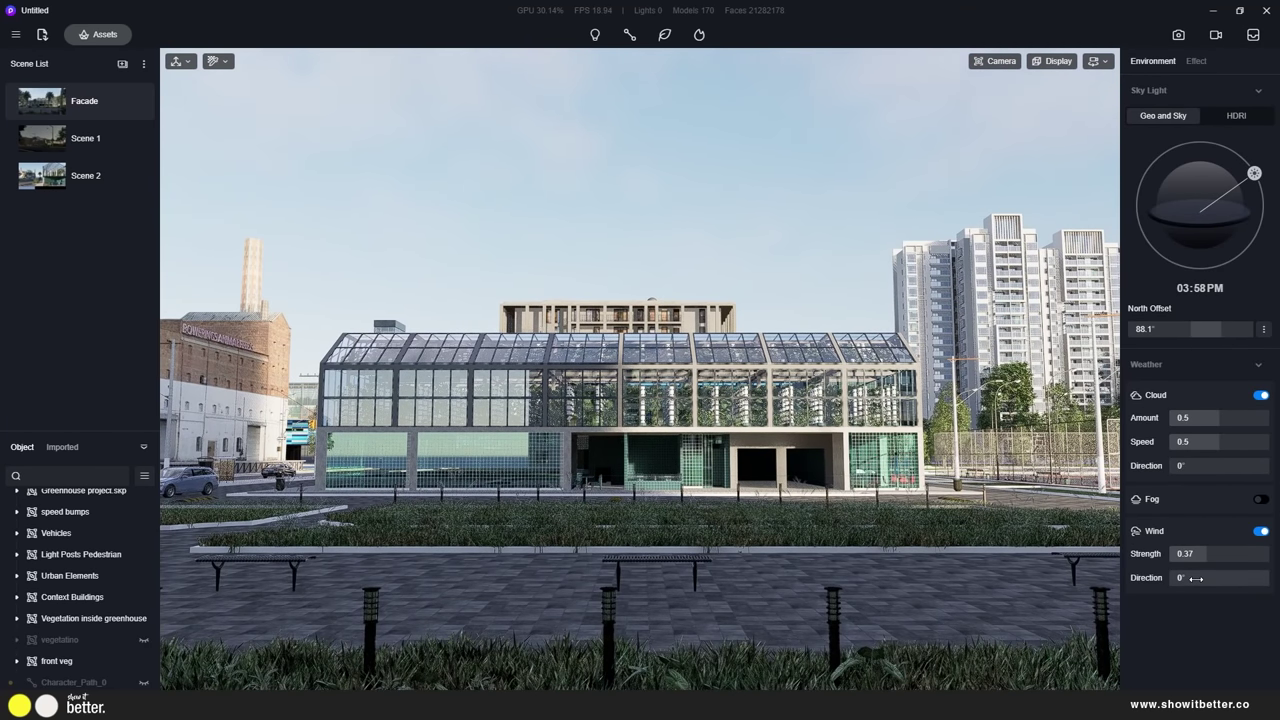
click(80, 36)
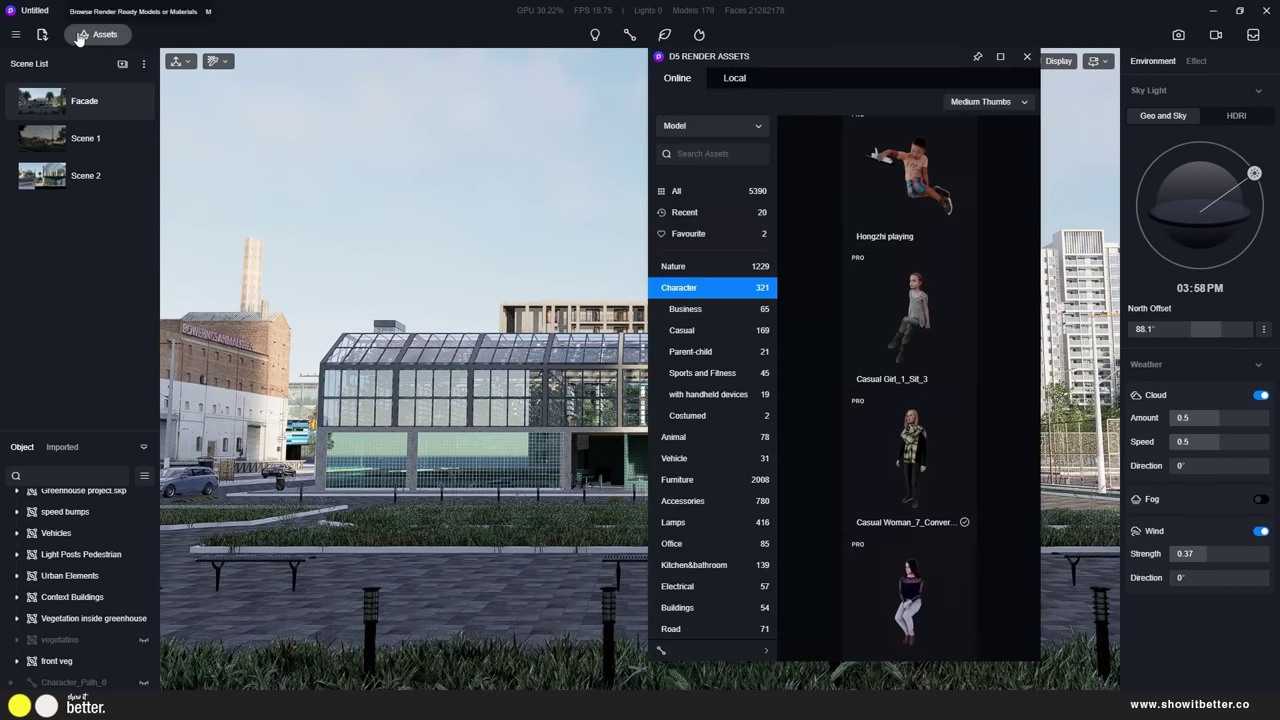
click(706, 267)
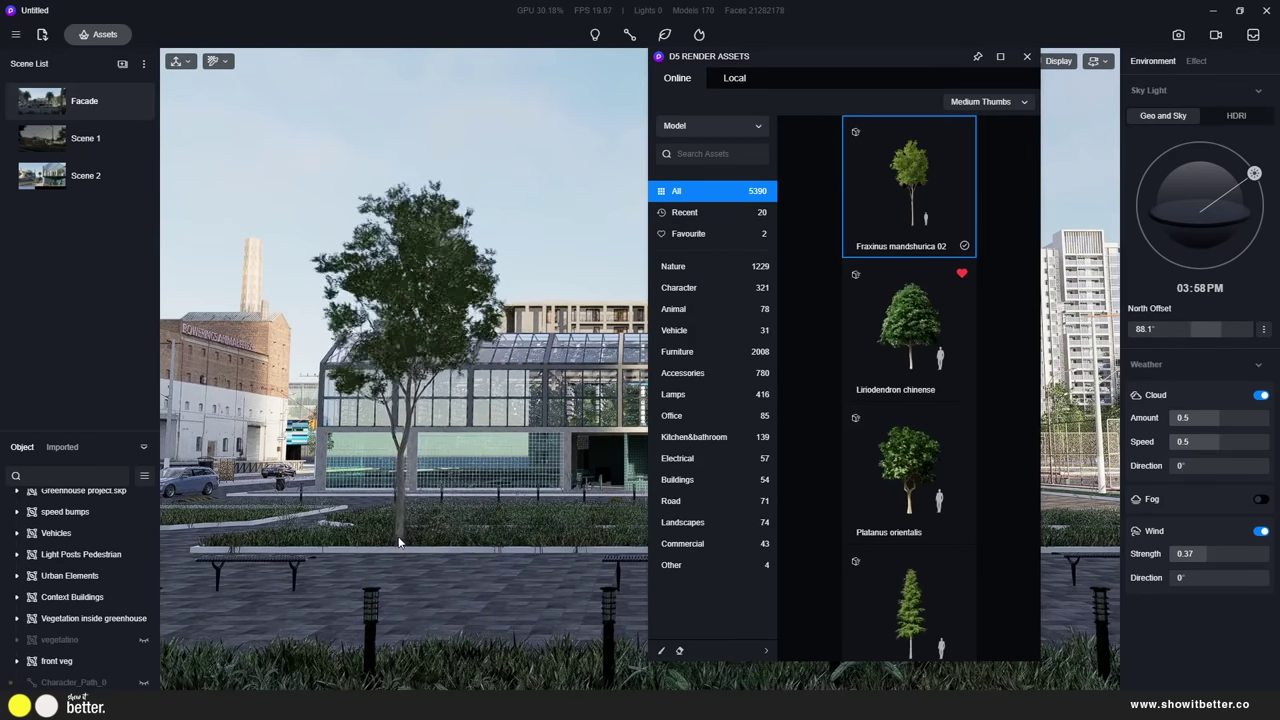
click(397, 533)
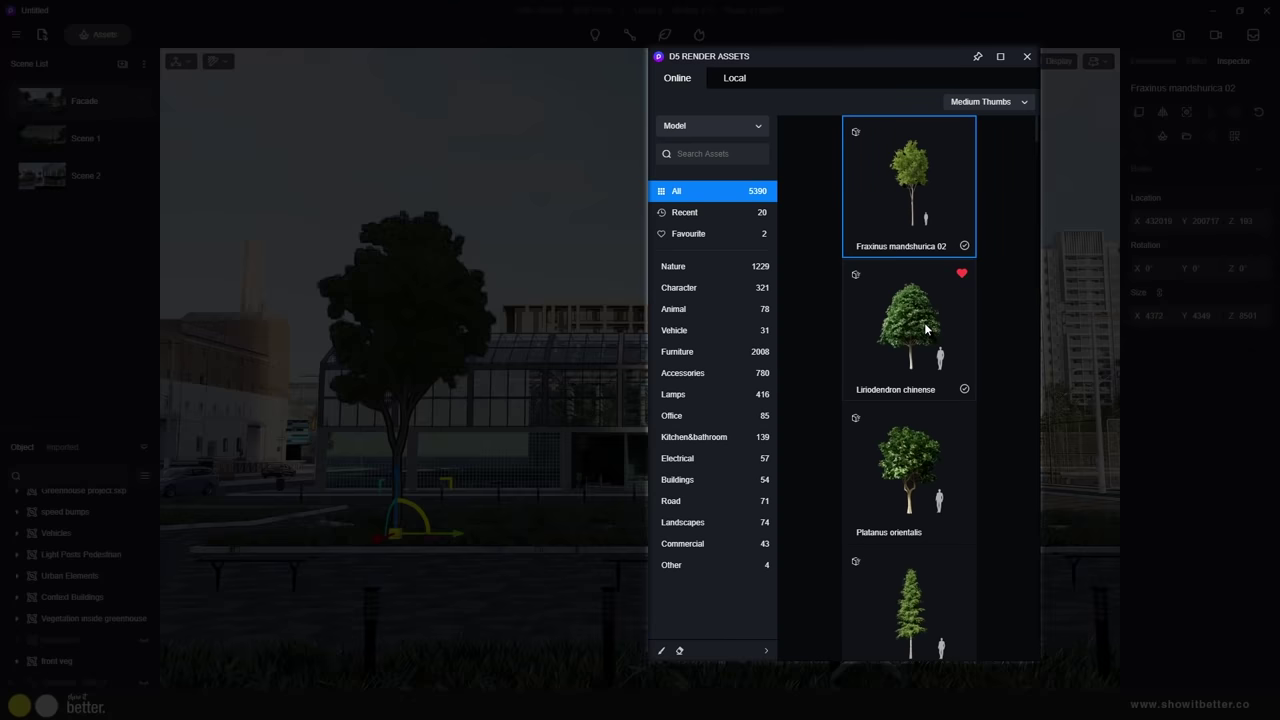
click(912, 479)
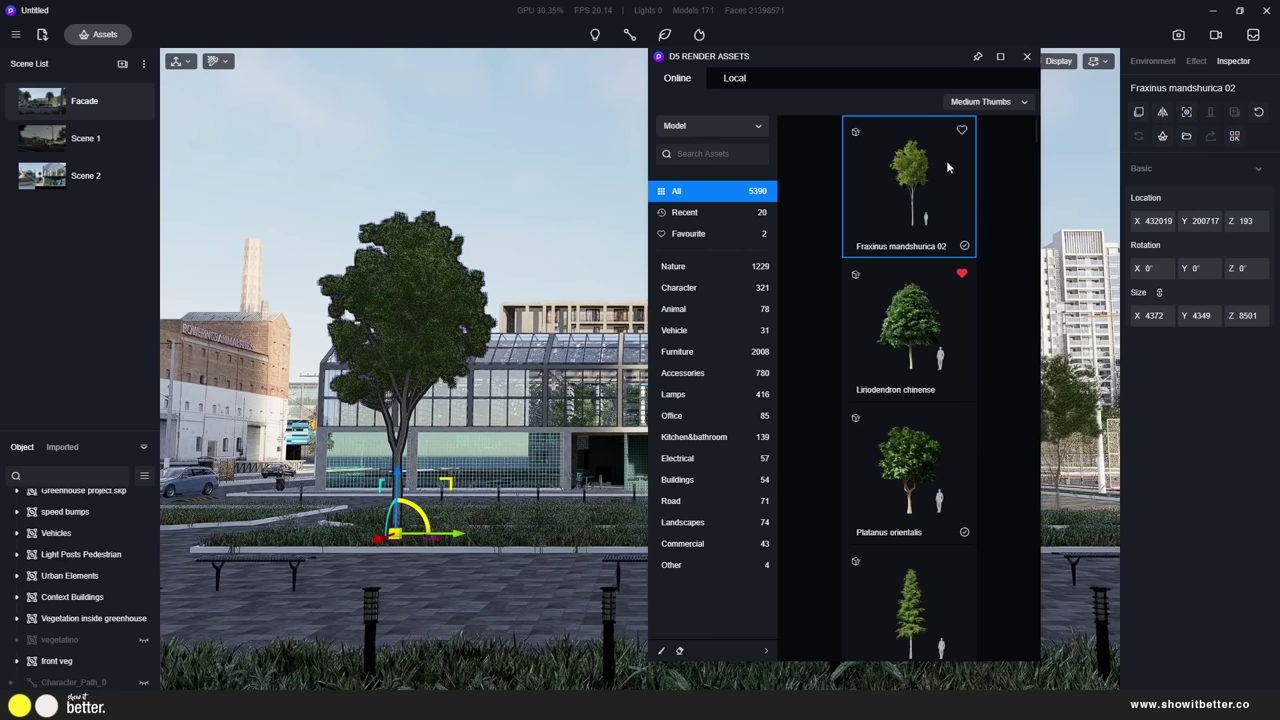
drag(916, 58, 195, 69)
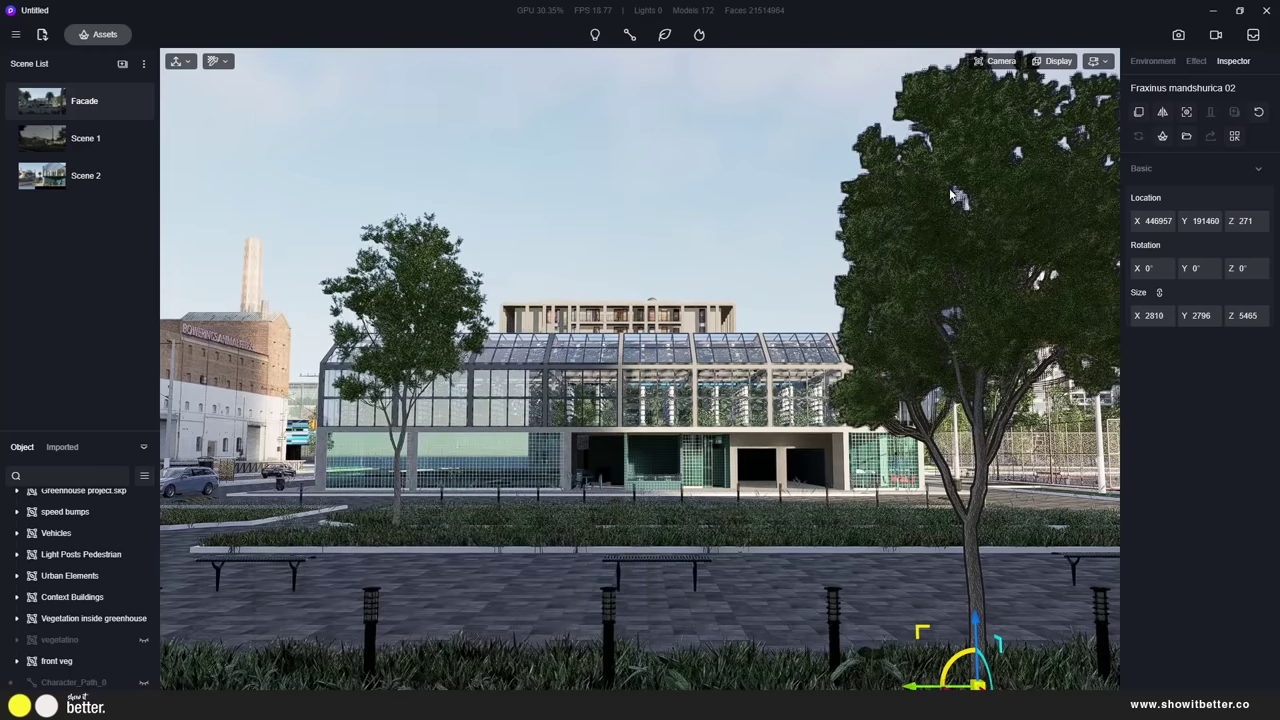
Set the wind direction to 283.2° and vary the strength between 0.05 and 1, ending at 1
click(651, 195)
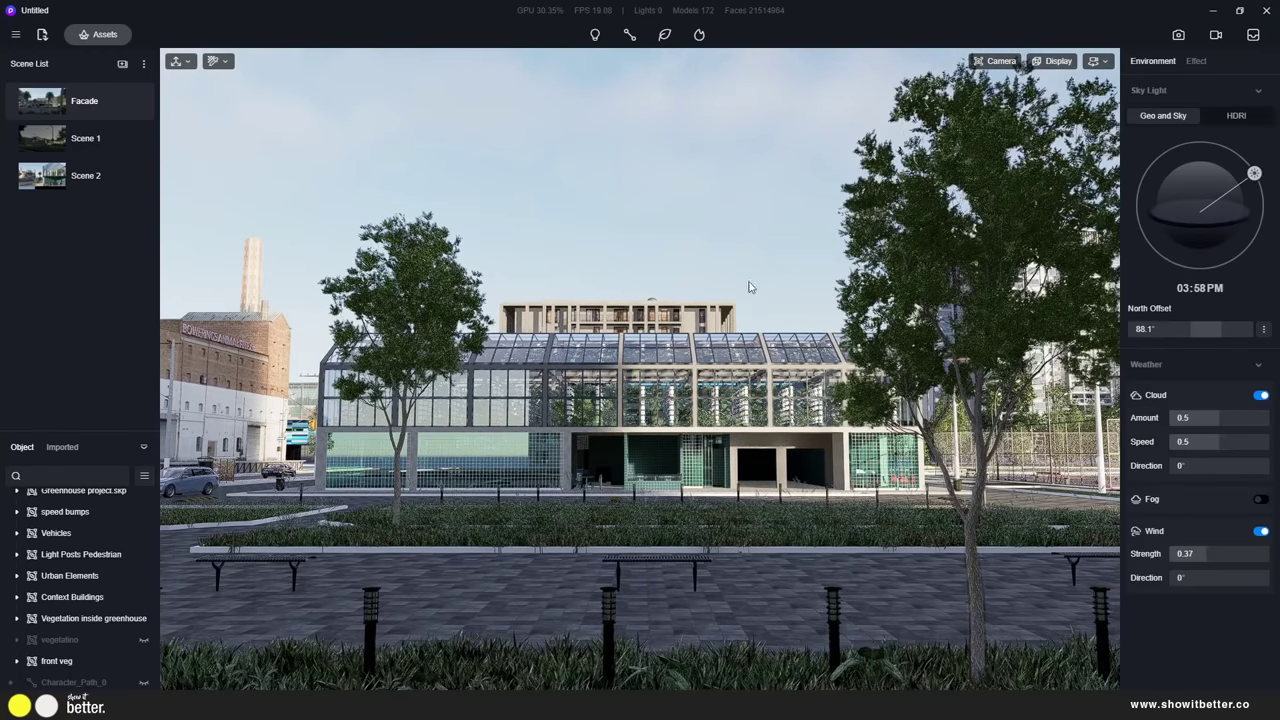
drag(1206, 577, 1247, 580)
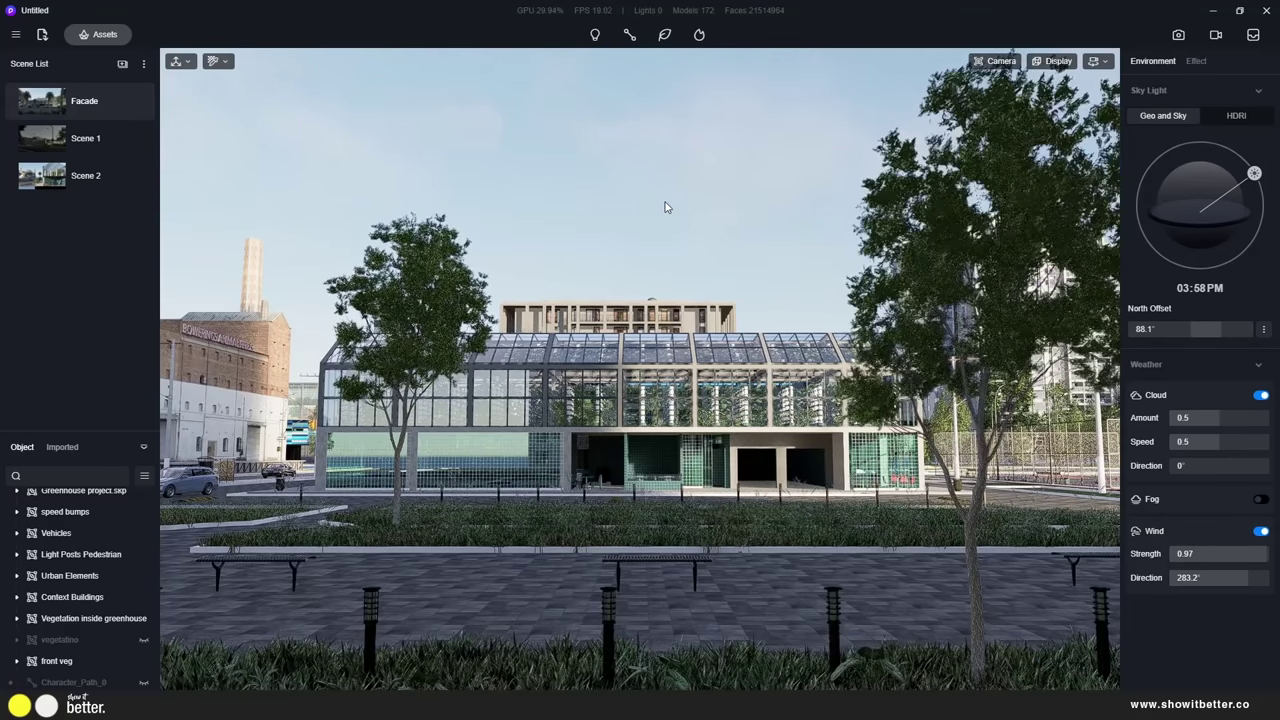
drag(1257, 553, 1269, 553)
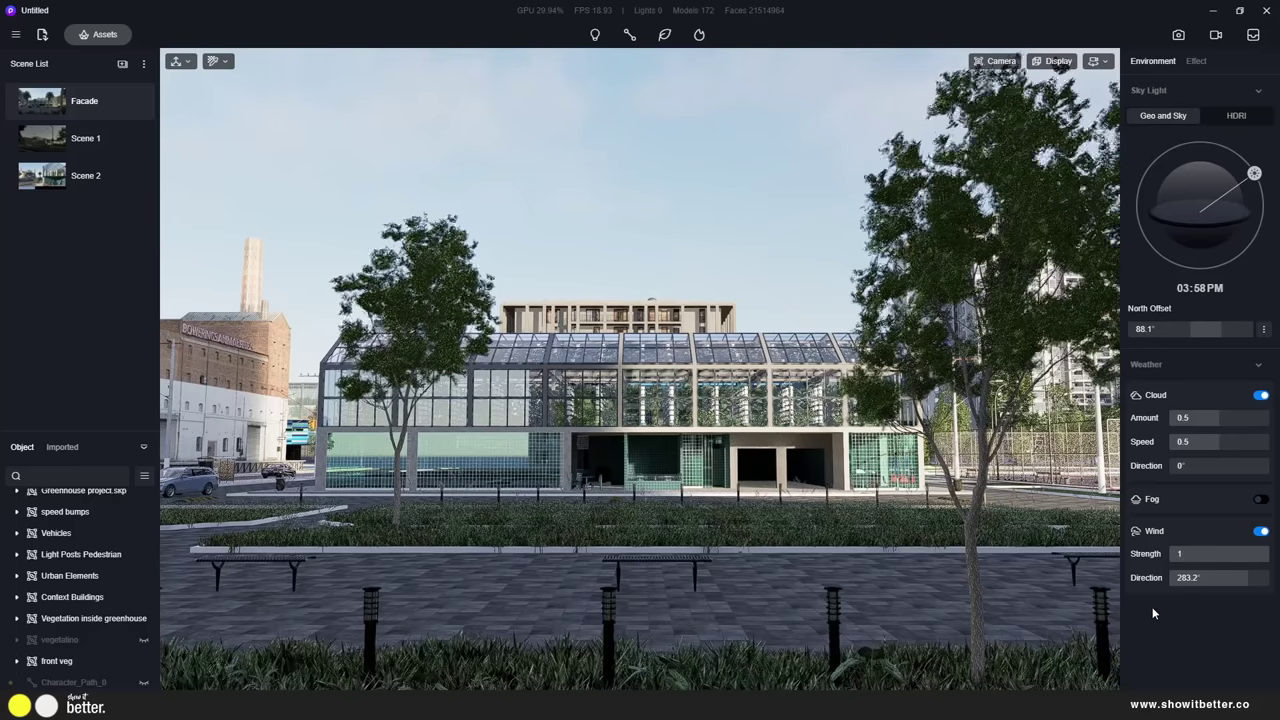
click(1175, 556)
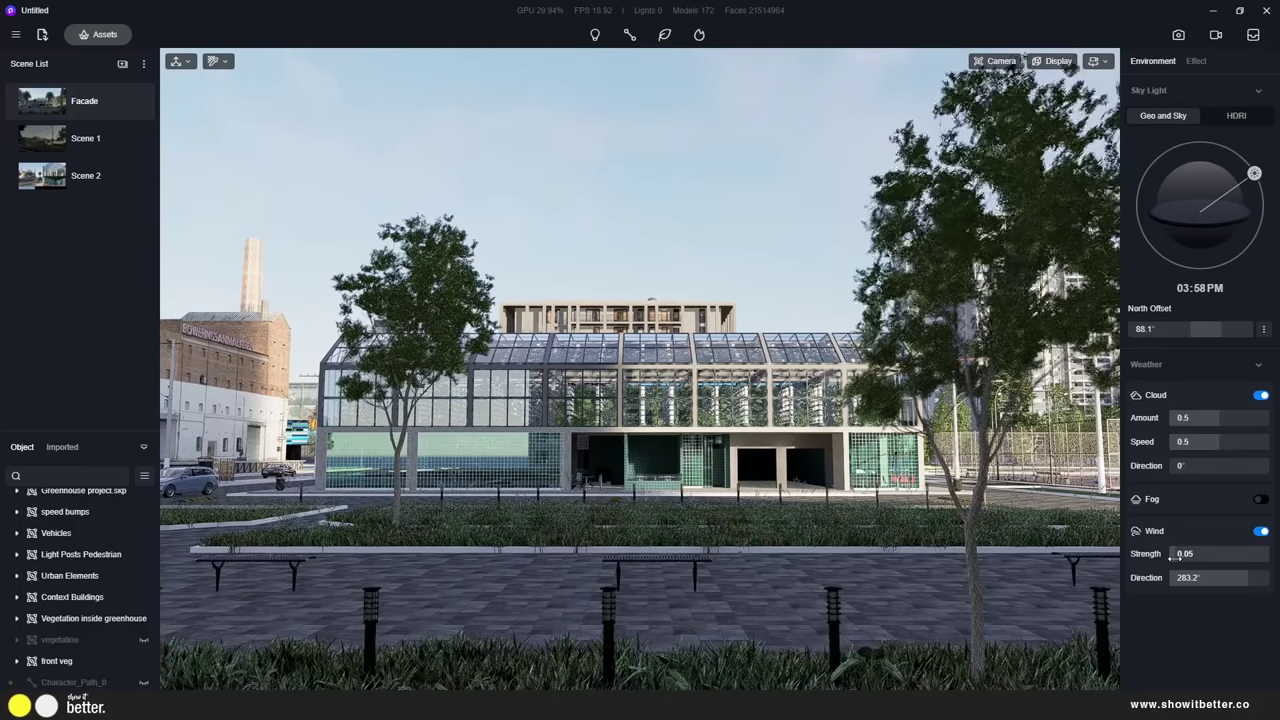
drag(1175, 558, 1272, 558)
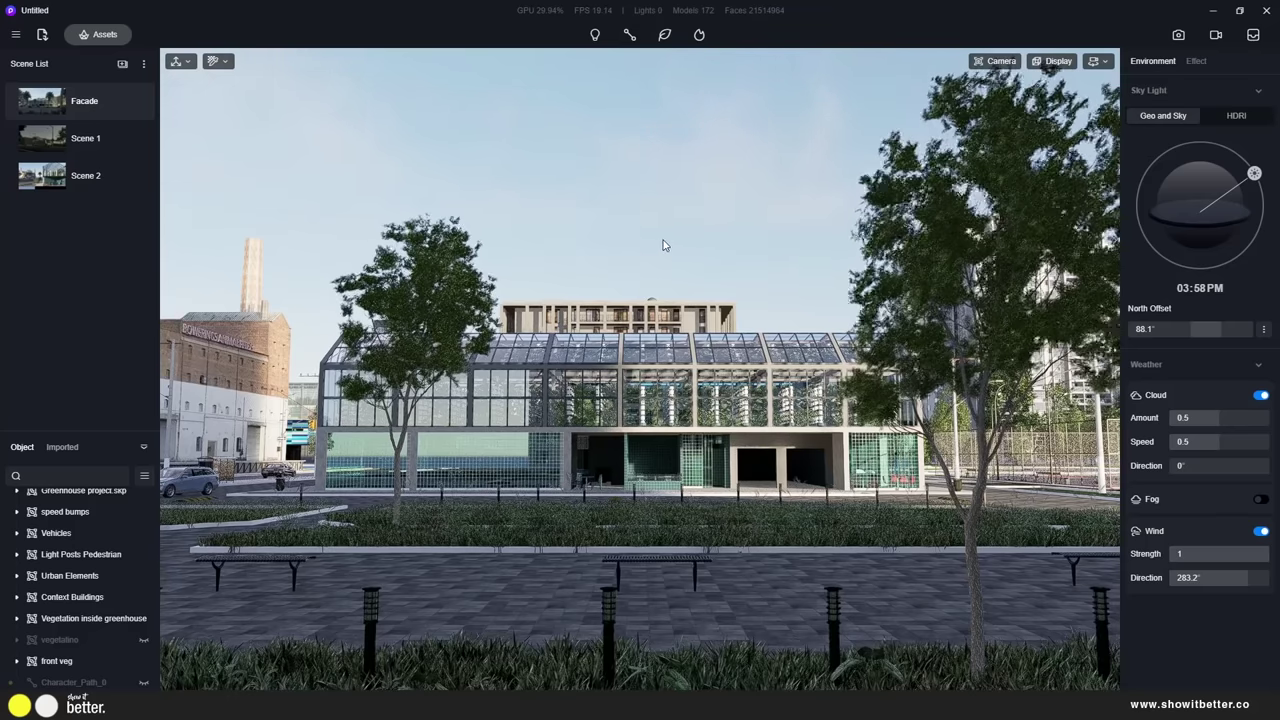
Place a Leaves01_small falling-leaves particle on the plaza and move it up to X 446433, Y 198389, Z 6216
click(105, 40)
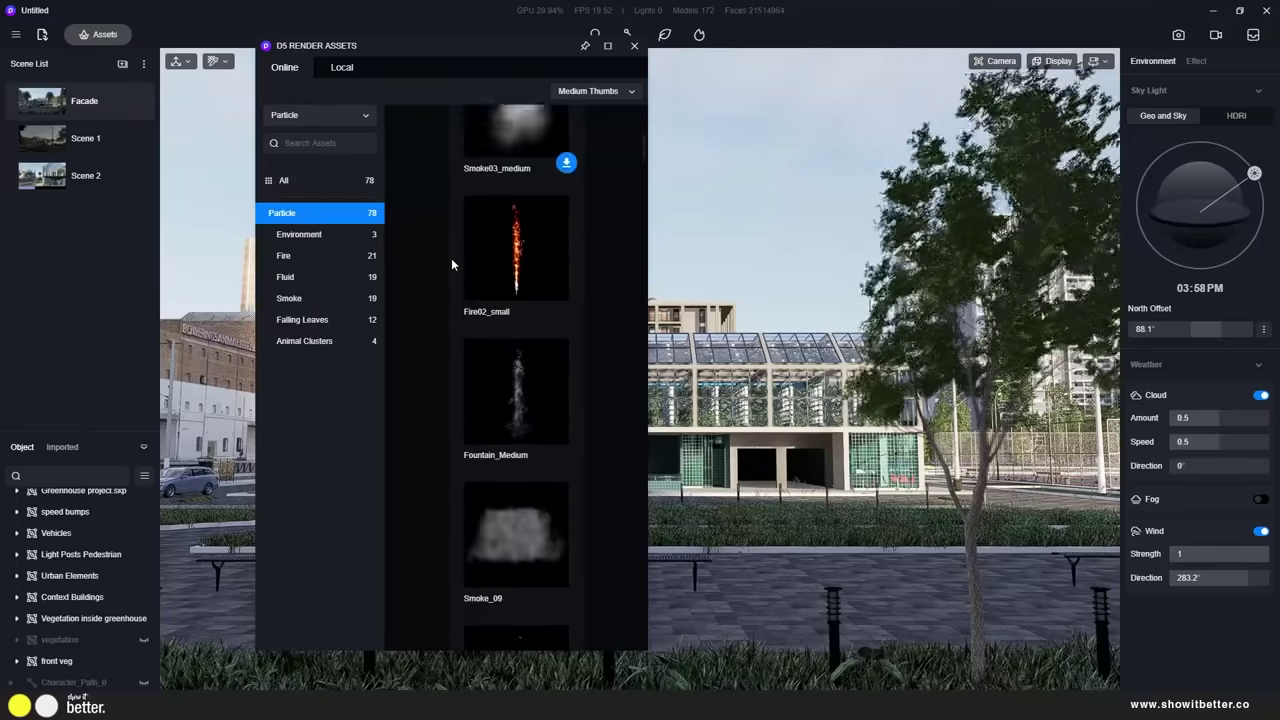
scroll(430, 220, up, 2)
click(330, 234)
click(318, 256)
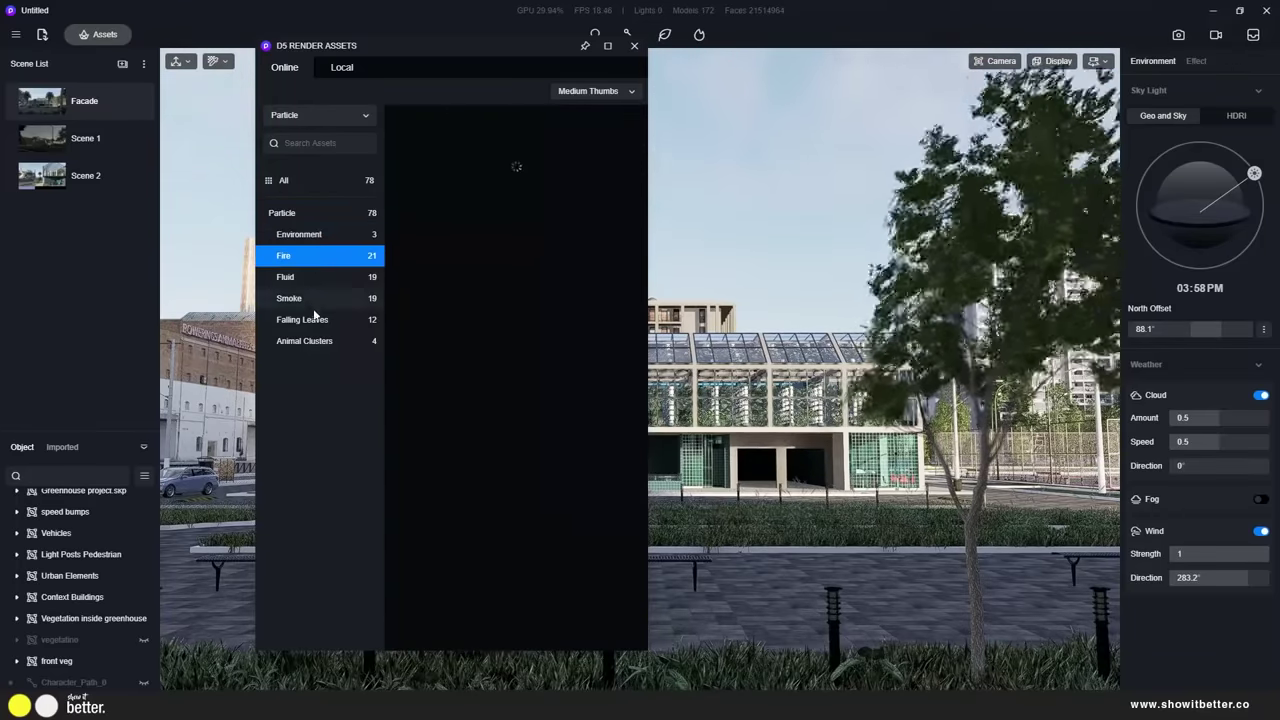
click(310, 319)
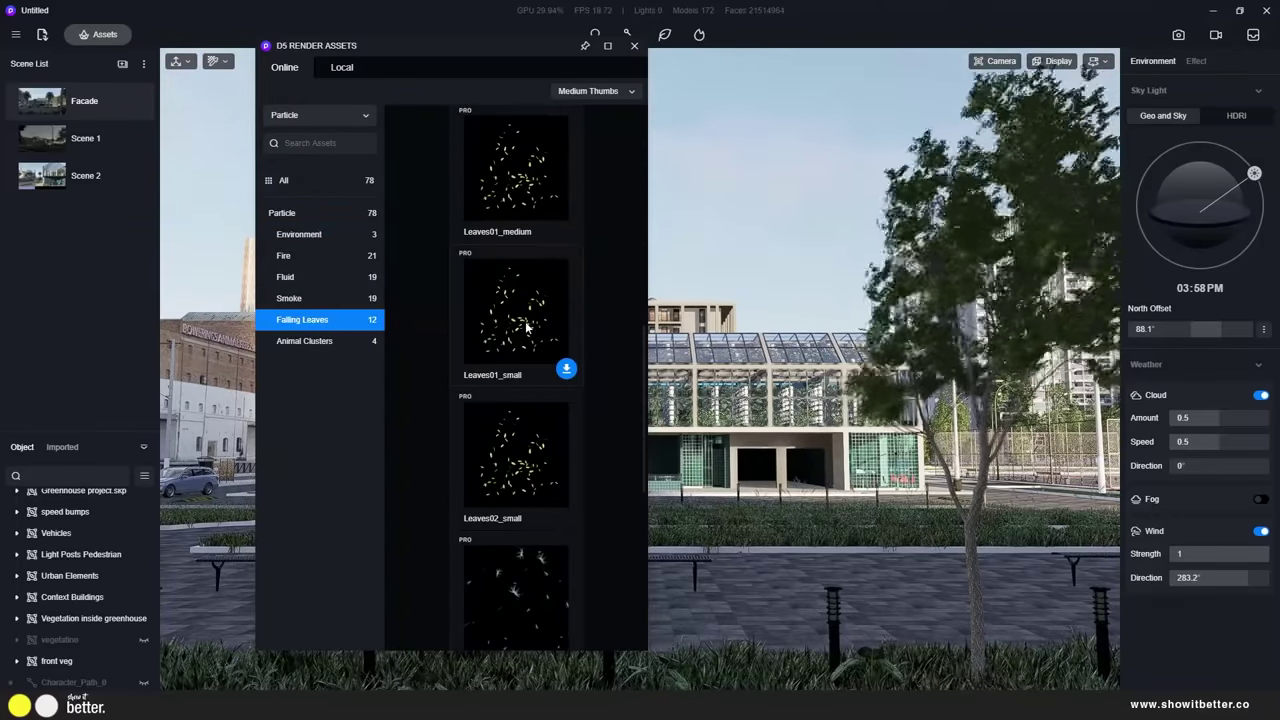
click(746, 594)
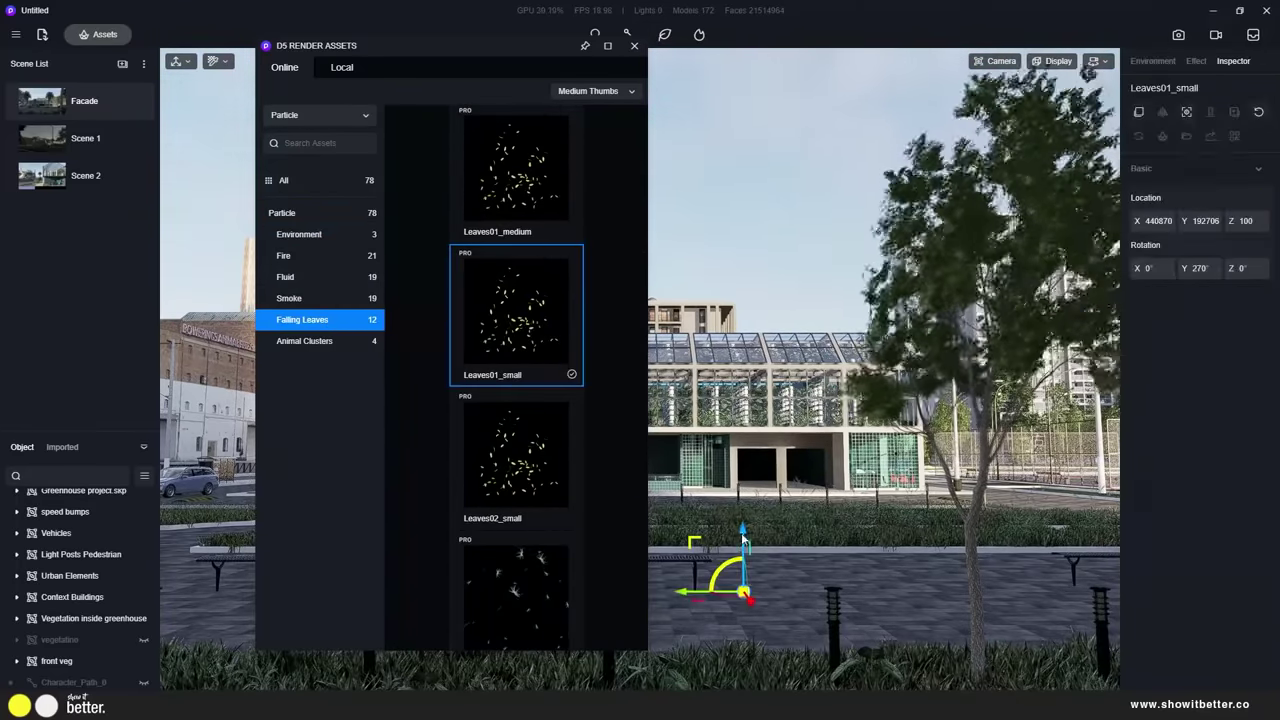
click(634, 46)
drag(808, 210, 220, 113)
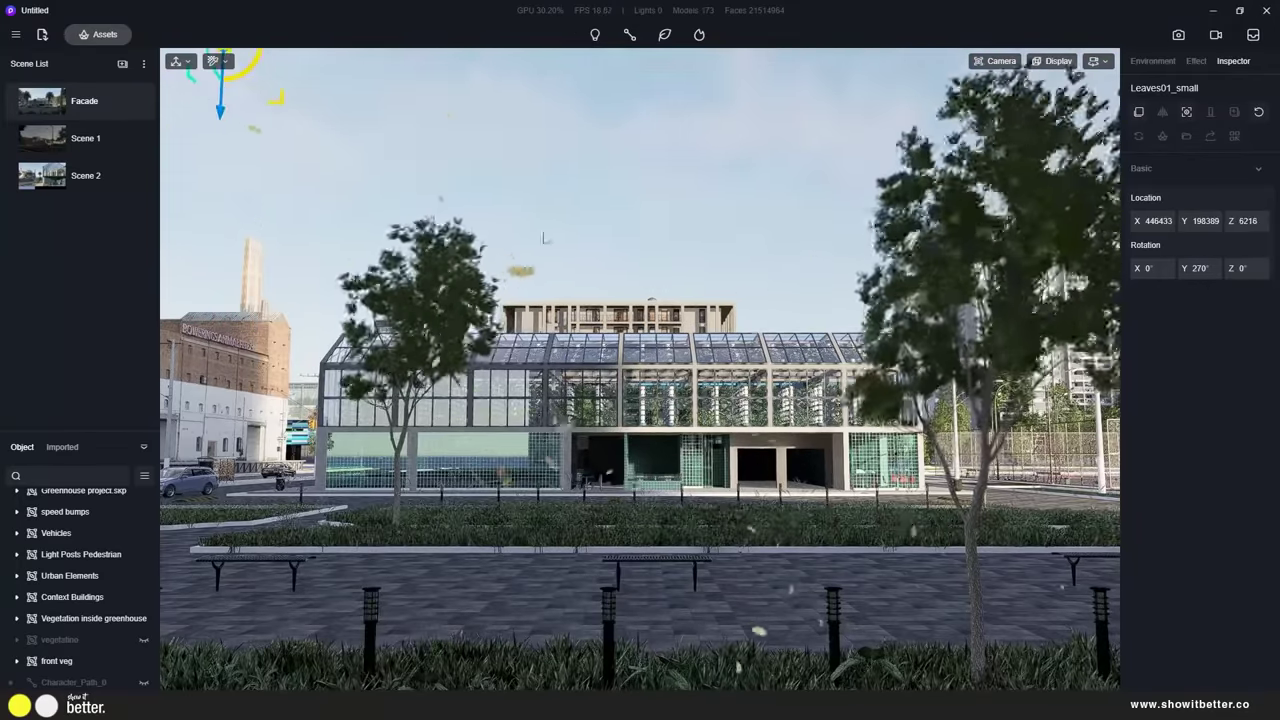
Enable the camera's depth of field, activate its focus picking, and toggle the wind
click(1000, 61)
click(1033, 206)
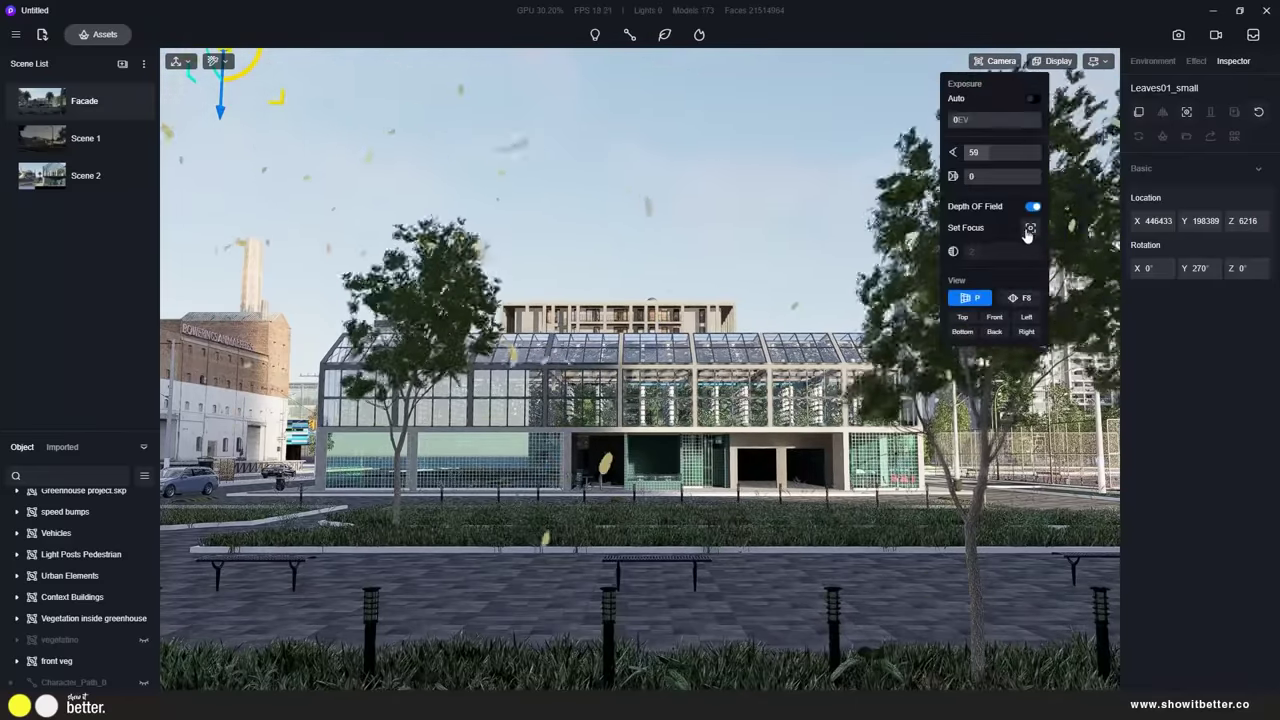
click(1030, 227)
click(1262, 532)
click(1262, 532)
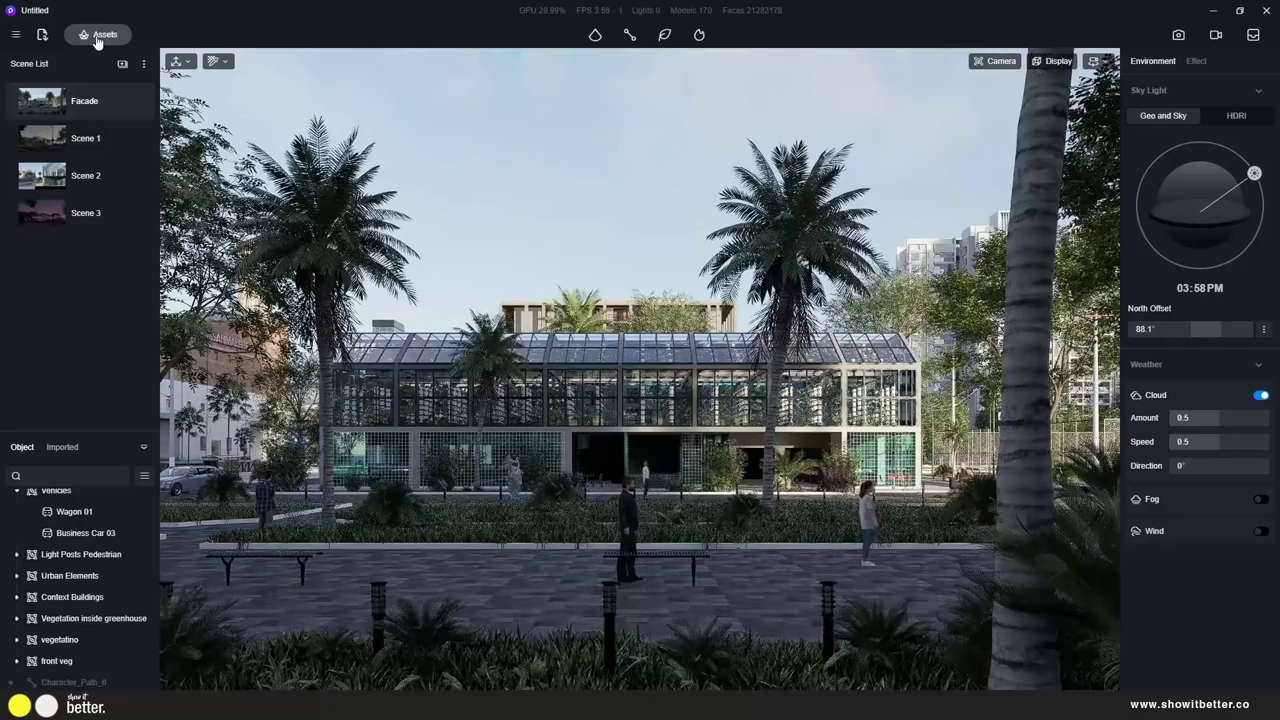
Place the Pigeon_Fly_IP animal model and raise it into the sky to Z 9452
click(98, 37)
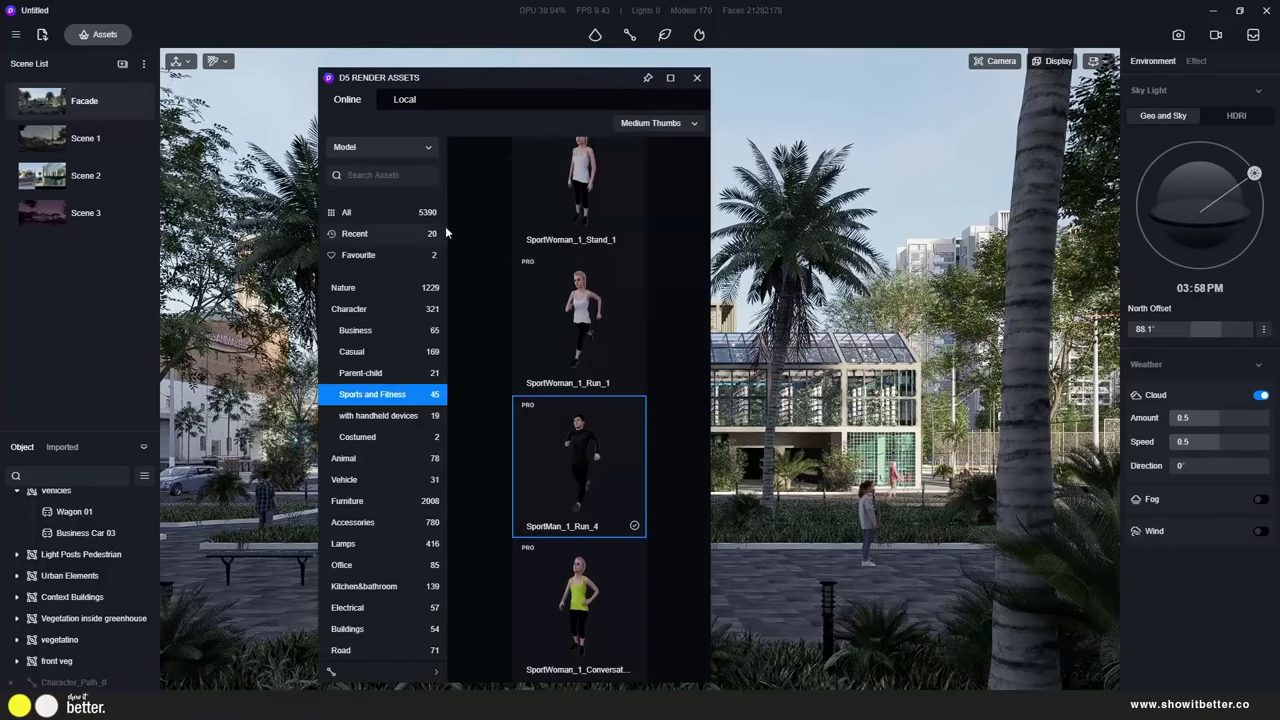
click(343, 458)
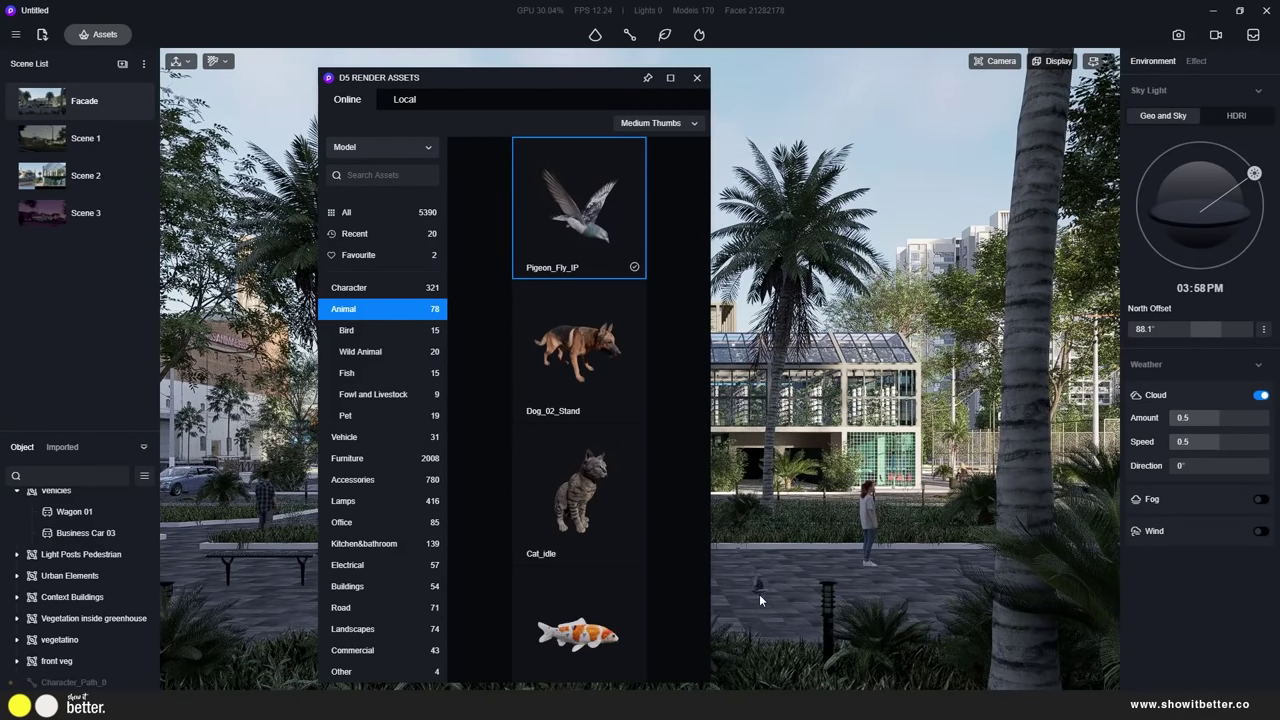
click(740, 560)
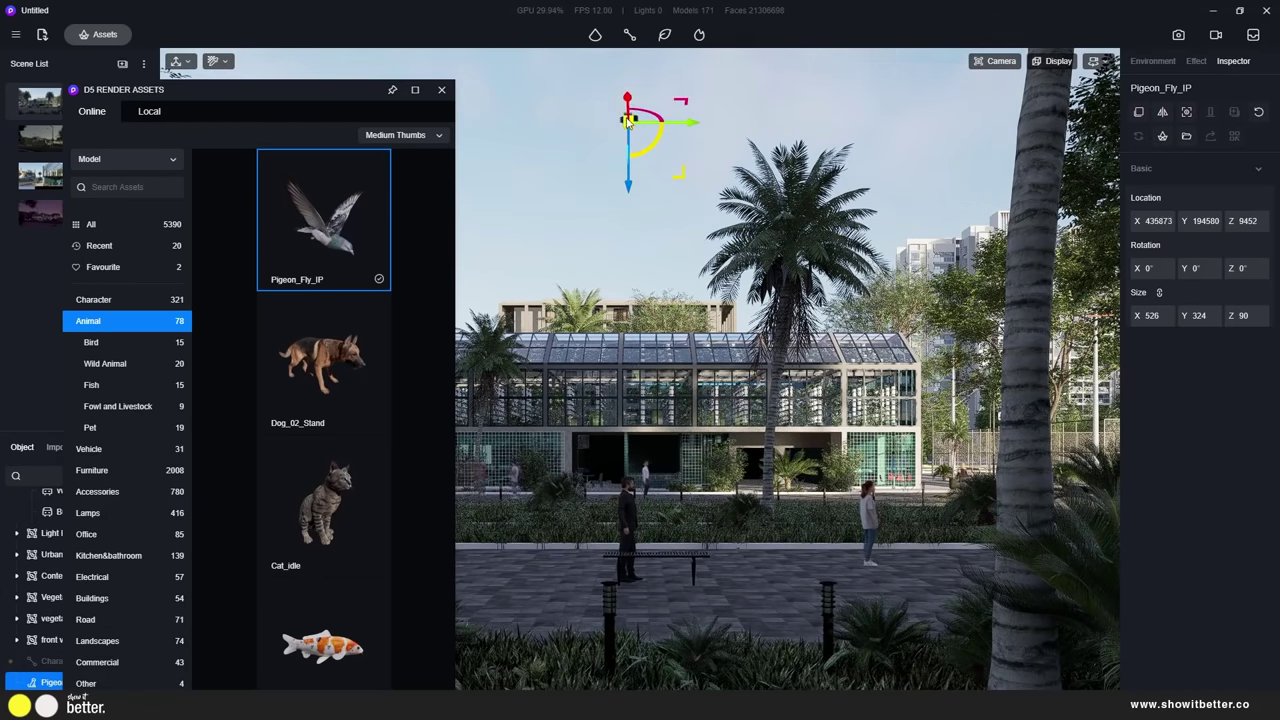
click(585, 210)
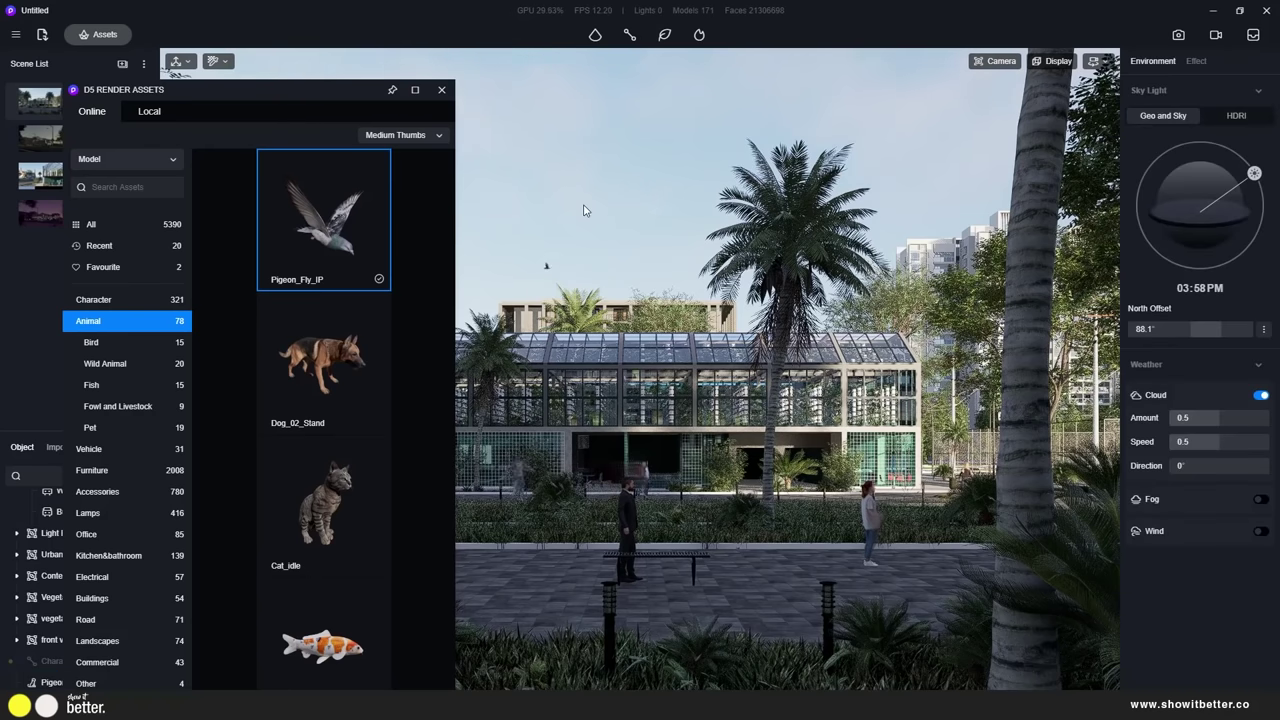
Place a Pigeon_peck animal on the foreground paving near the bench
scroll(336, 378, down, 10)
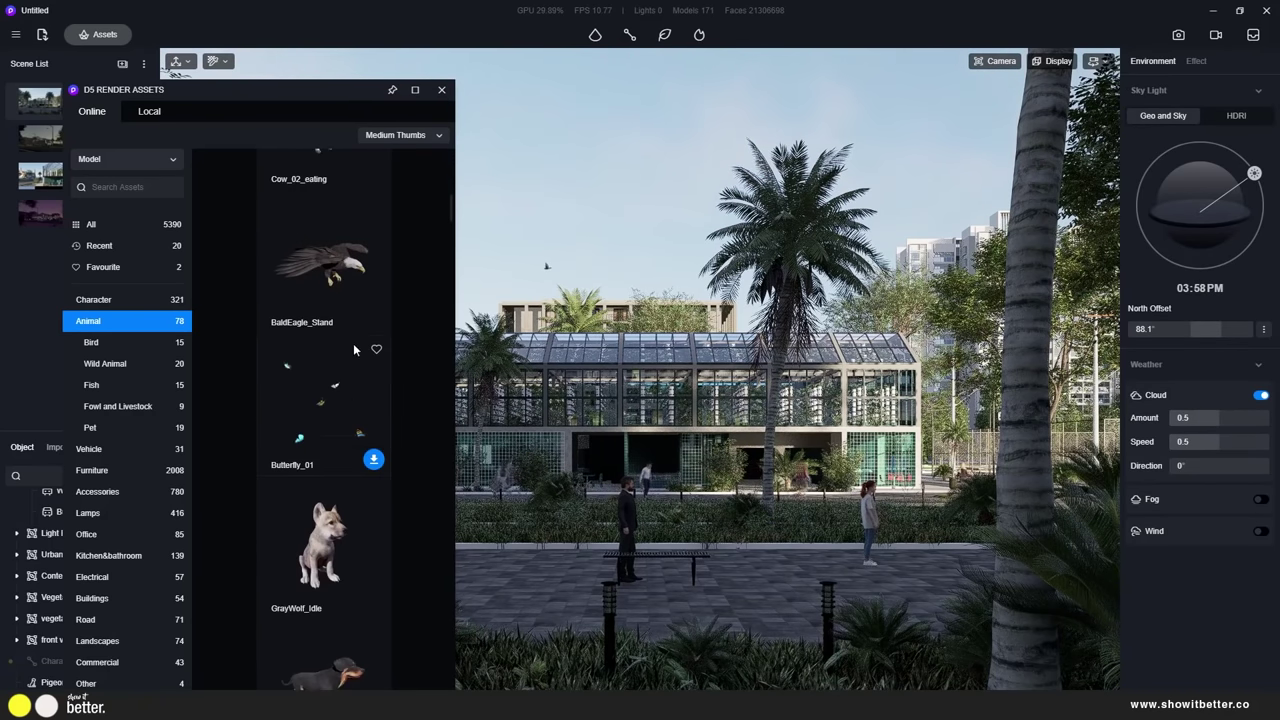
scroll(344, 300, down, 5)
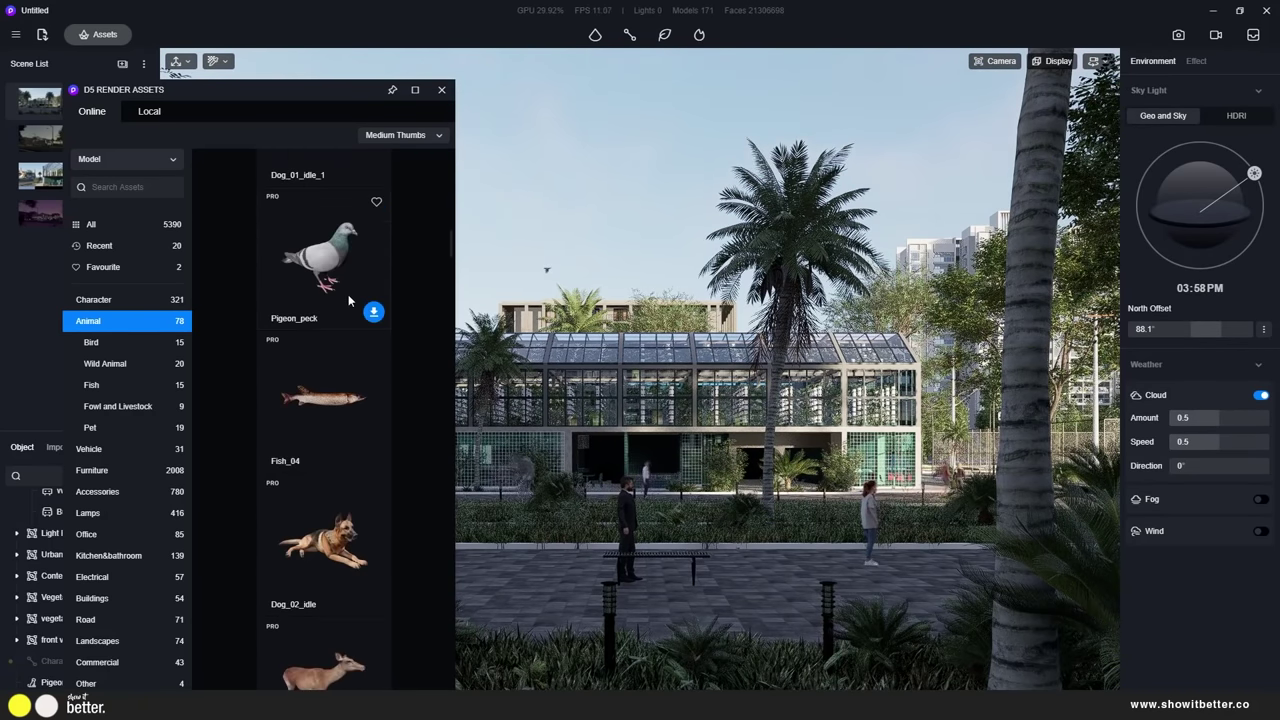
click(540, 604)
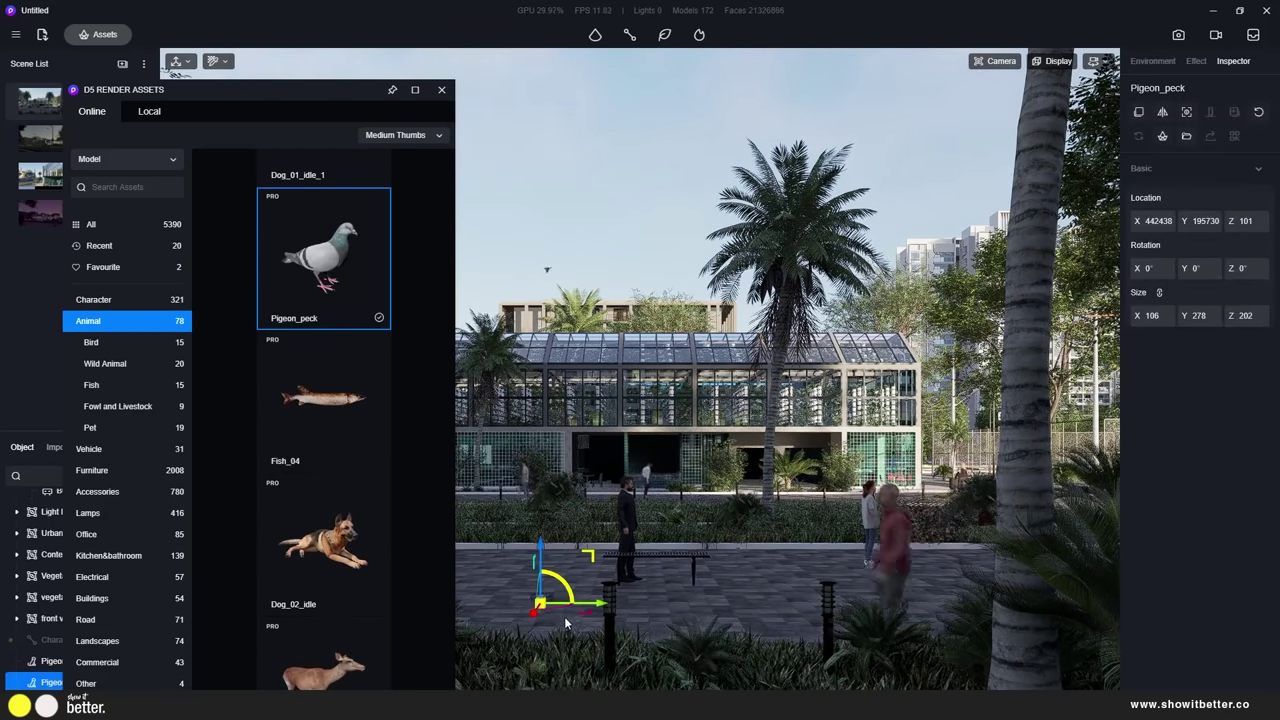
Download the birds swarm_04 model and place a Dog_02_Walk on the paving in front of the greenhouse entrance
scroll(403, 496, down, 10)
scroll(403, 496, down, 5)
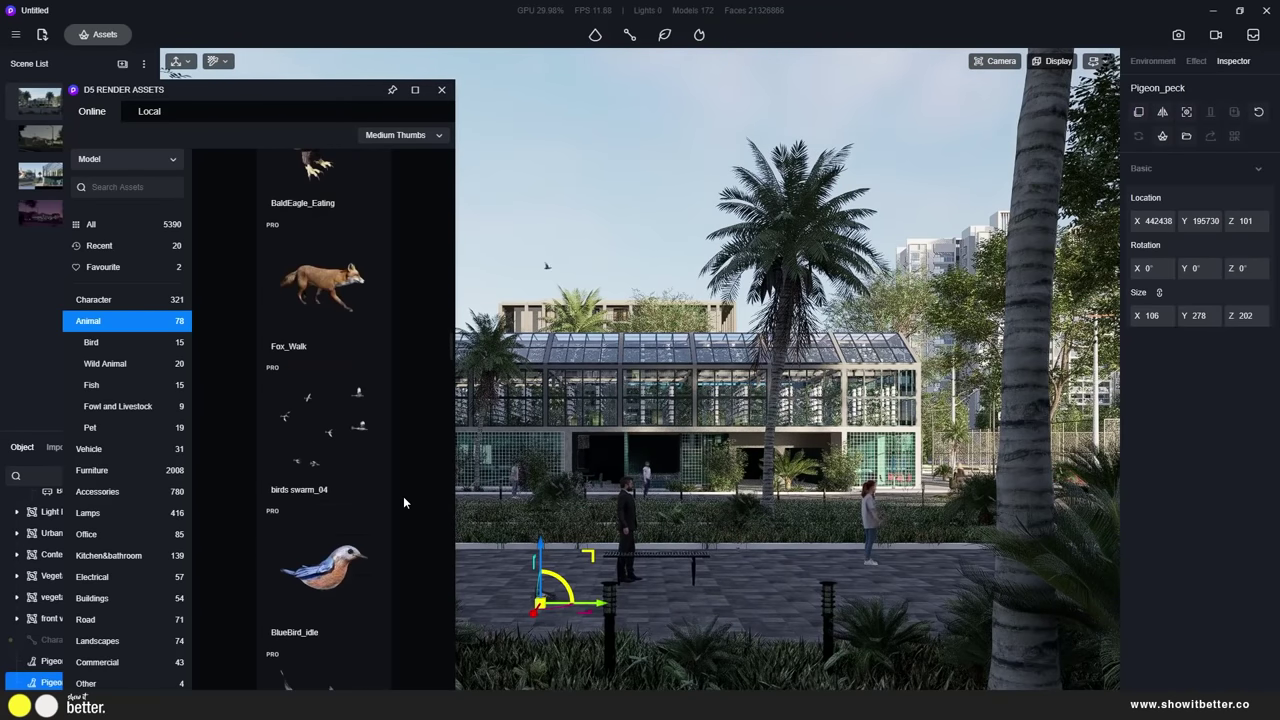
click(337, 414)
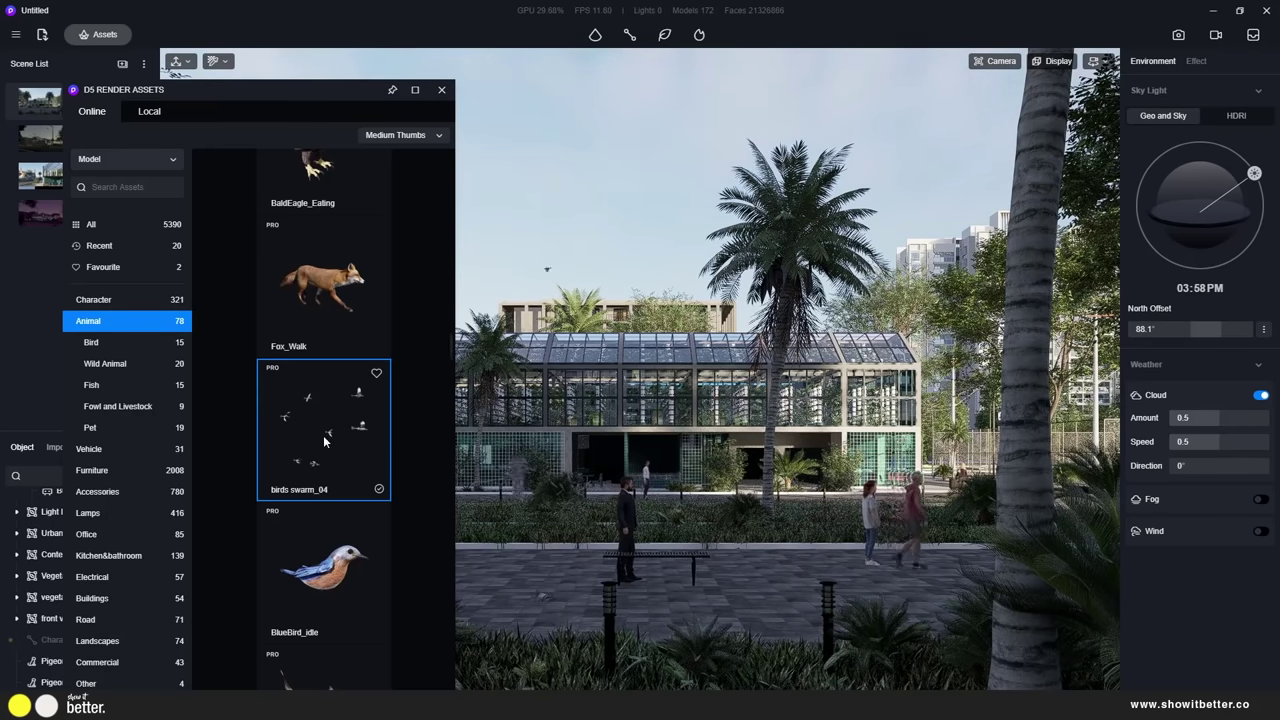
scroll(548, 553, up, 6)
right_drag(548, 553, 717, 258)
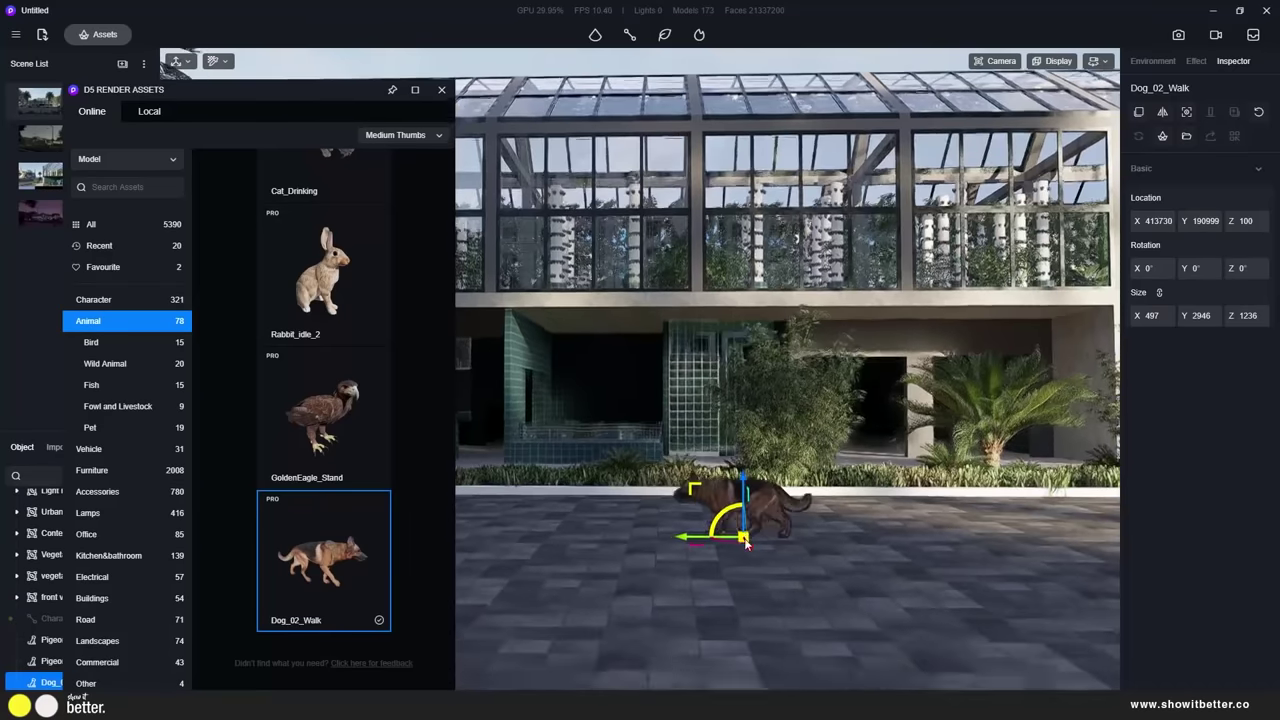
click(759, 547)
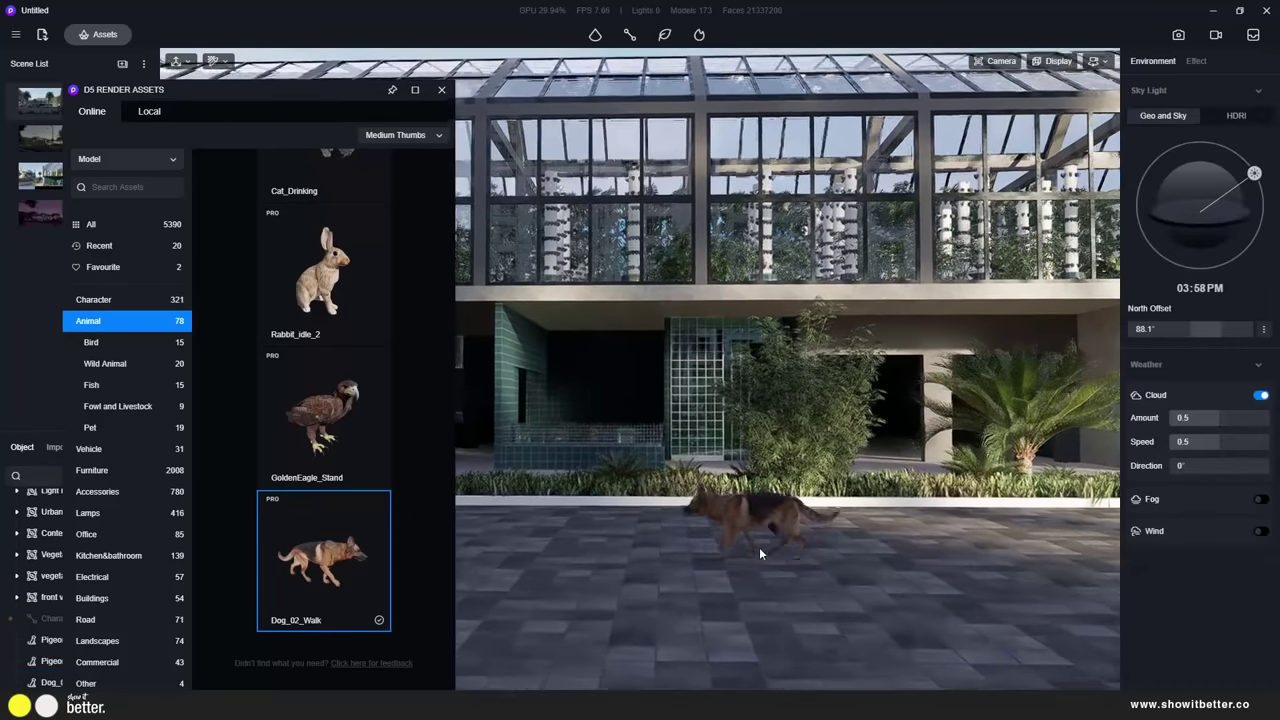
Examine the walking dog up close with the clouds switched off, and return to the Facade scene
scroll(732, 535, up, 10)
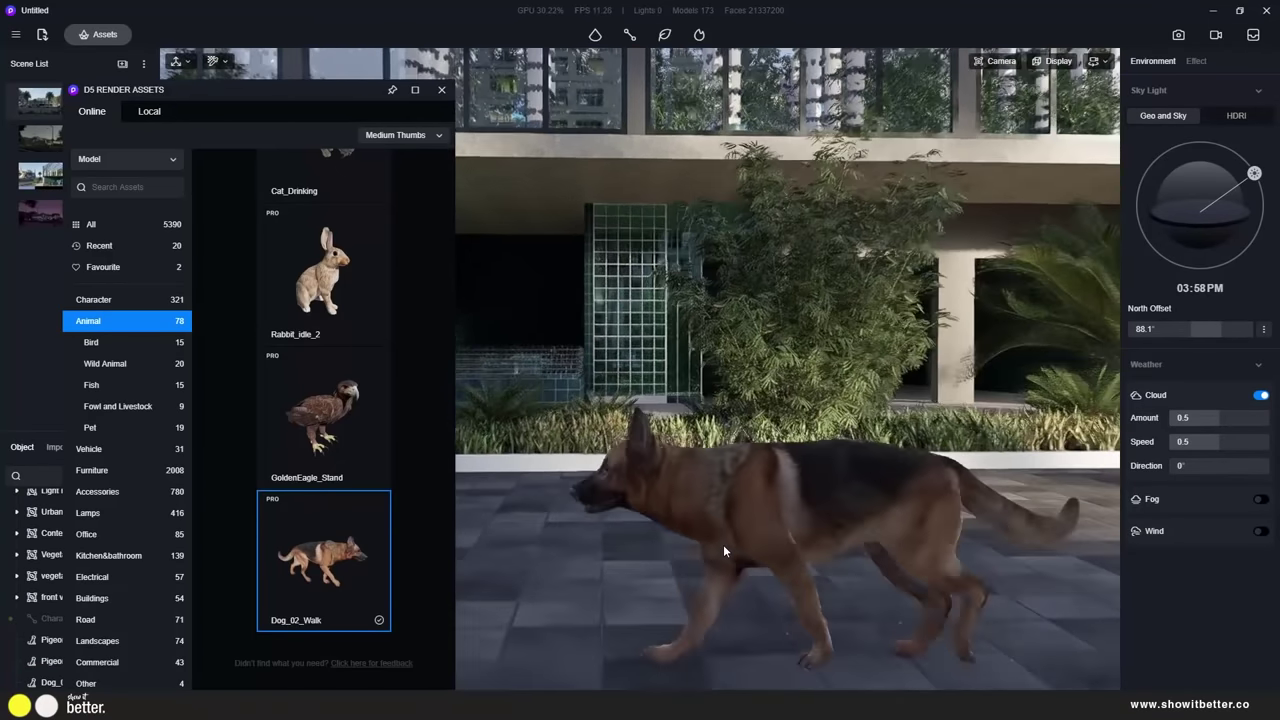
right_drag(724, 547, 1262, 397)
click(1261, 396)
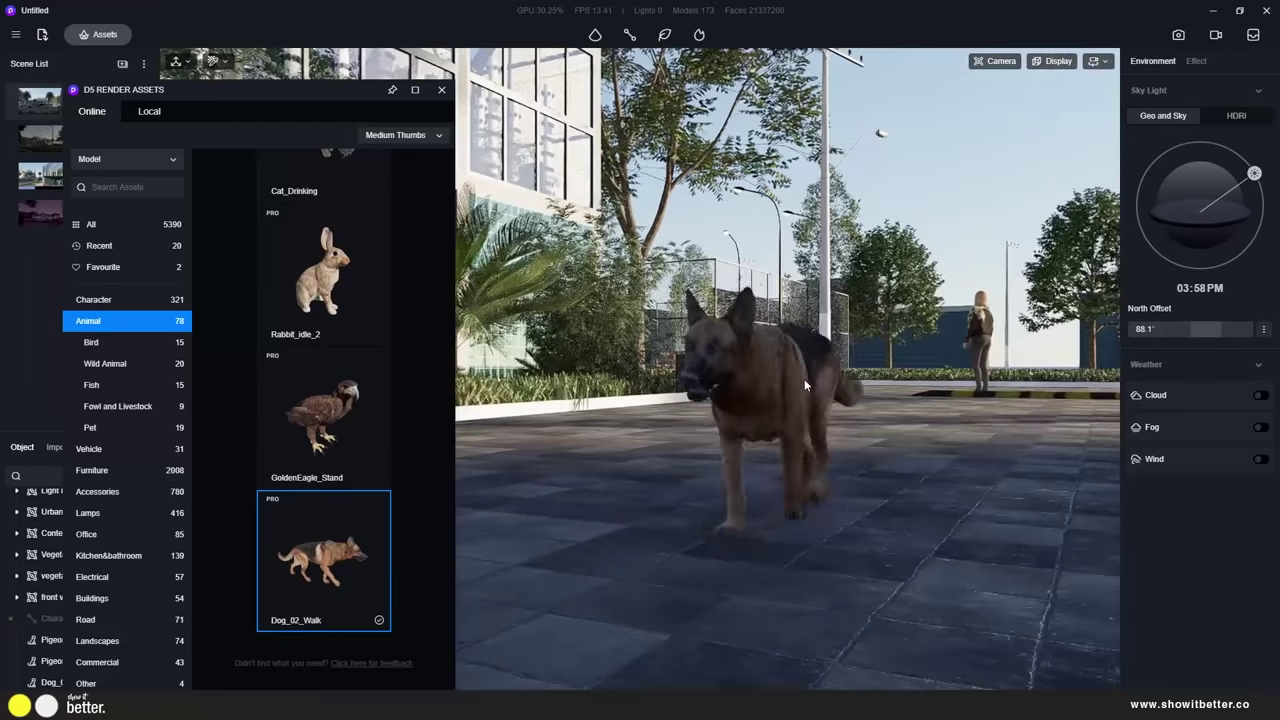
mouse_move(806, 384)
right_down()
mouse_move(951, 399)
mouse_move(797, 378)
right_up()
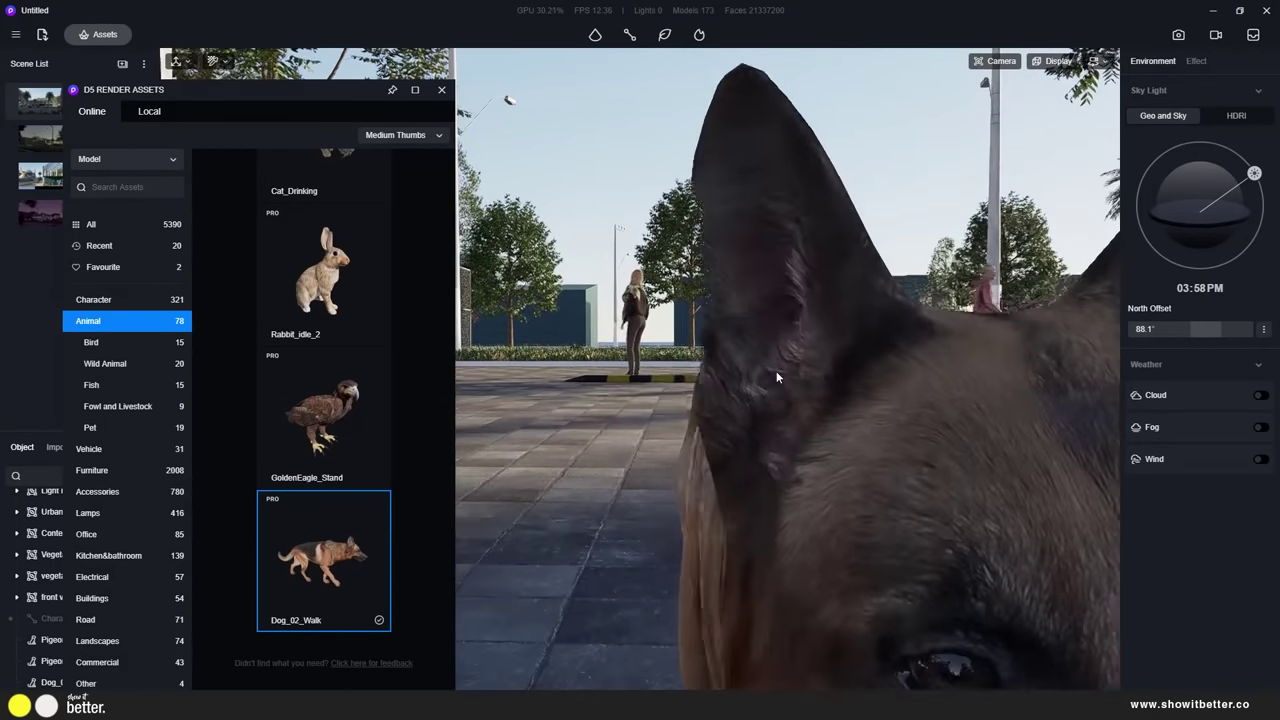
click(36, 112)
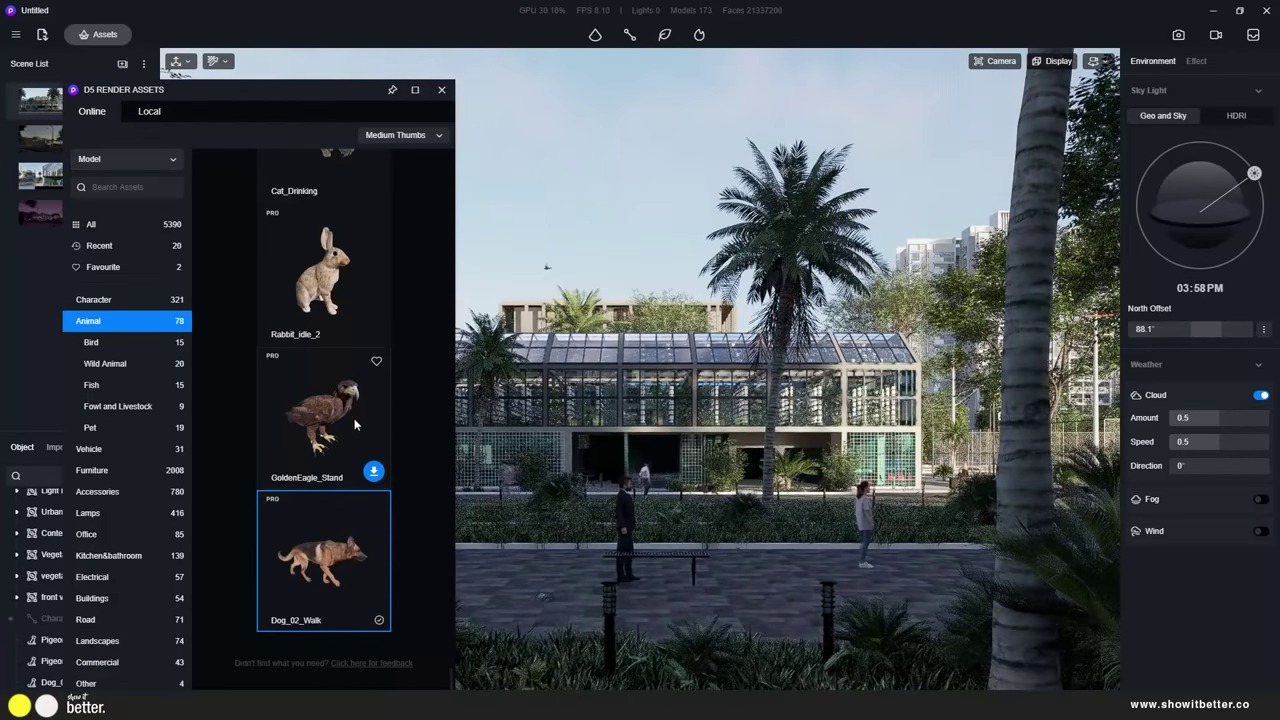
Place the birds swarm_04 animal model over the plaza and raise it into the sky to Z 6455
scroll(360, 440, up, 2)
scroll(436, 555, up, 10)
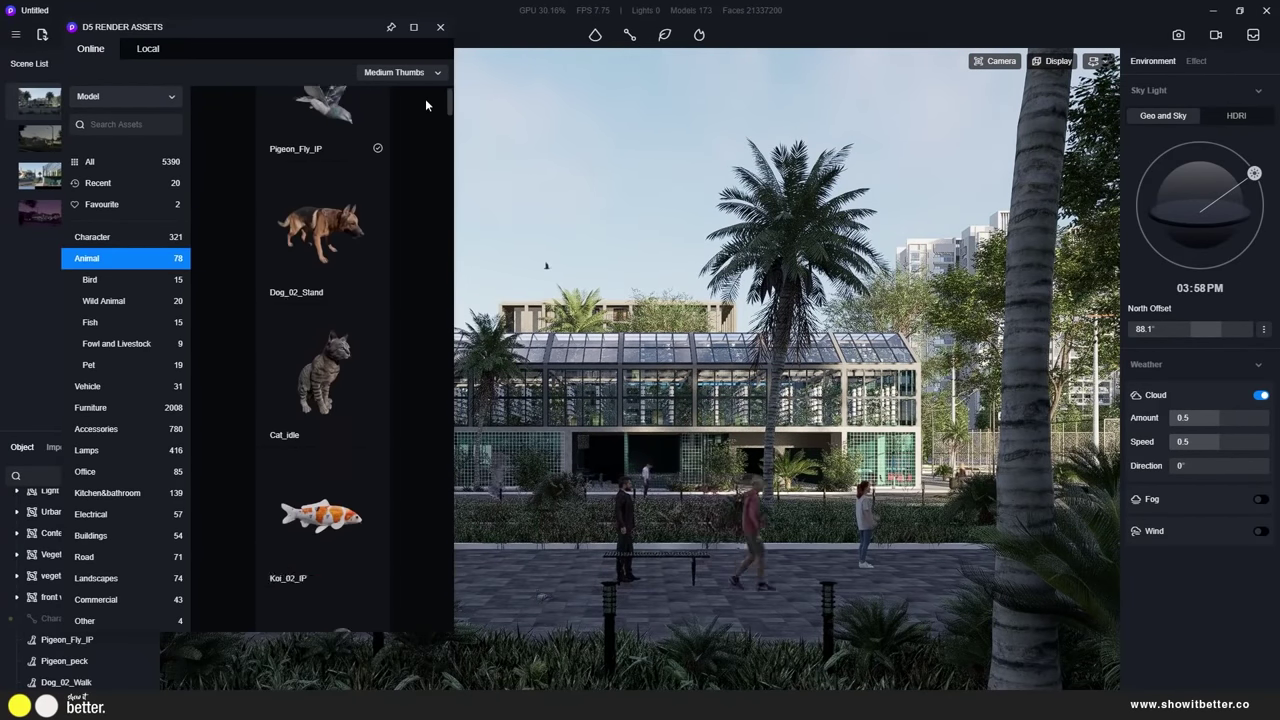
scroll(420, 121, down, 5)
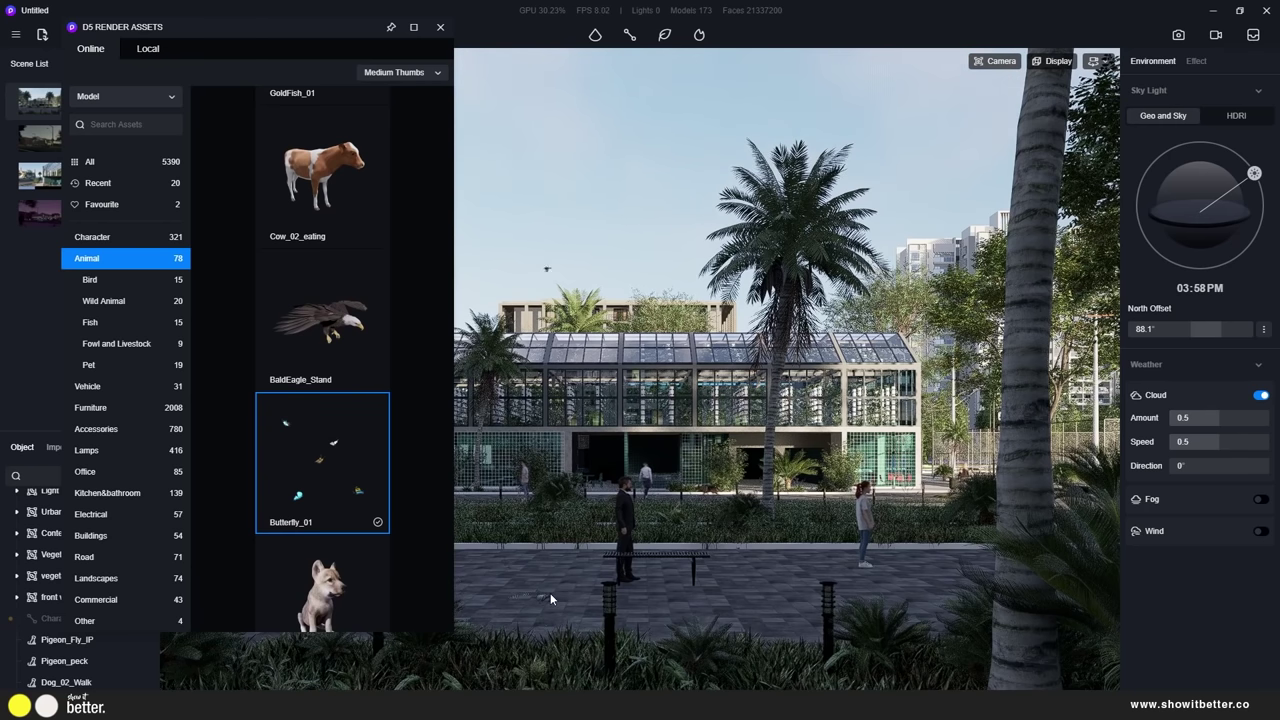
scroll(379, 535, down, 8)
scroll(376, 528, down, 10)
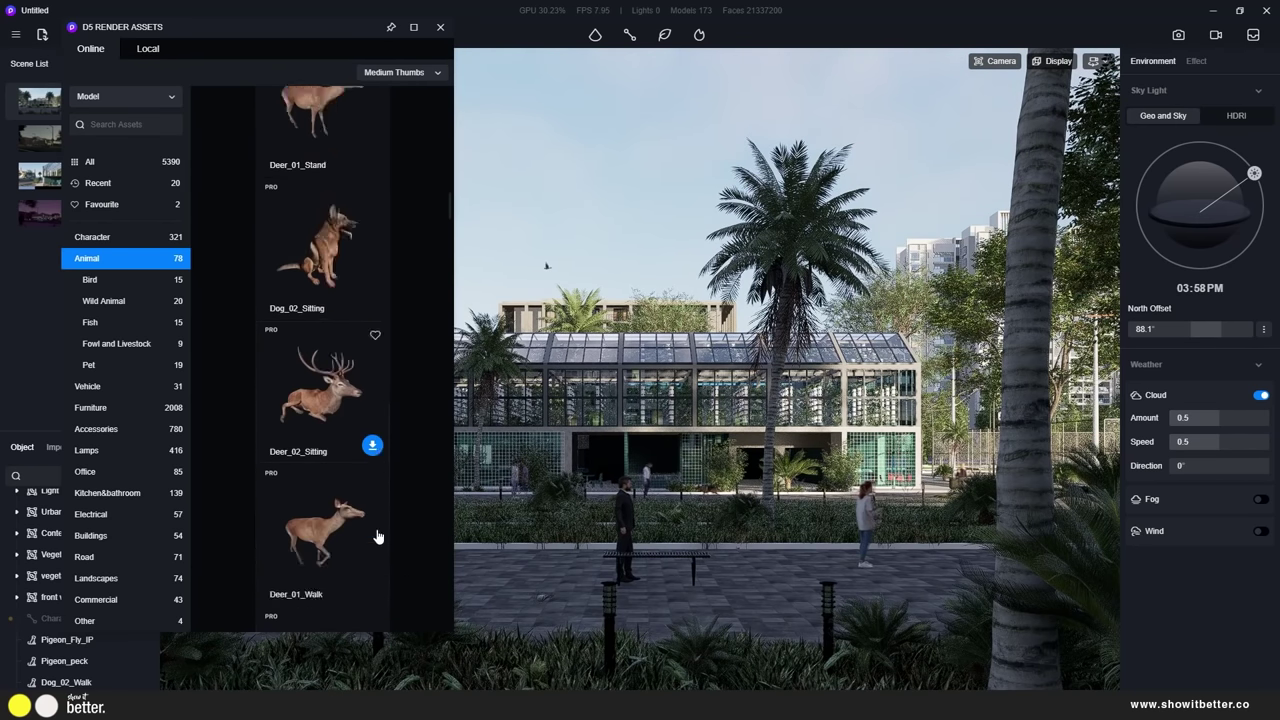
click(386, 494)
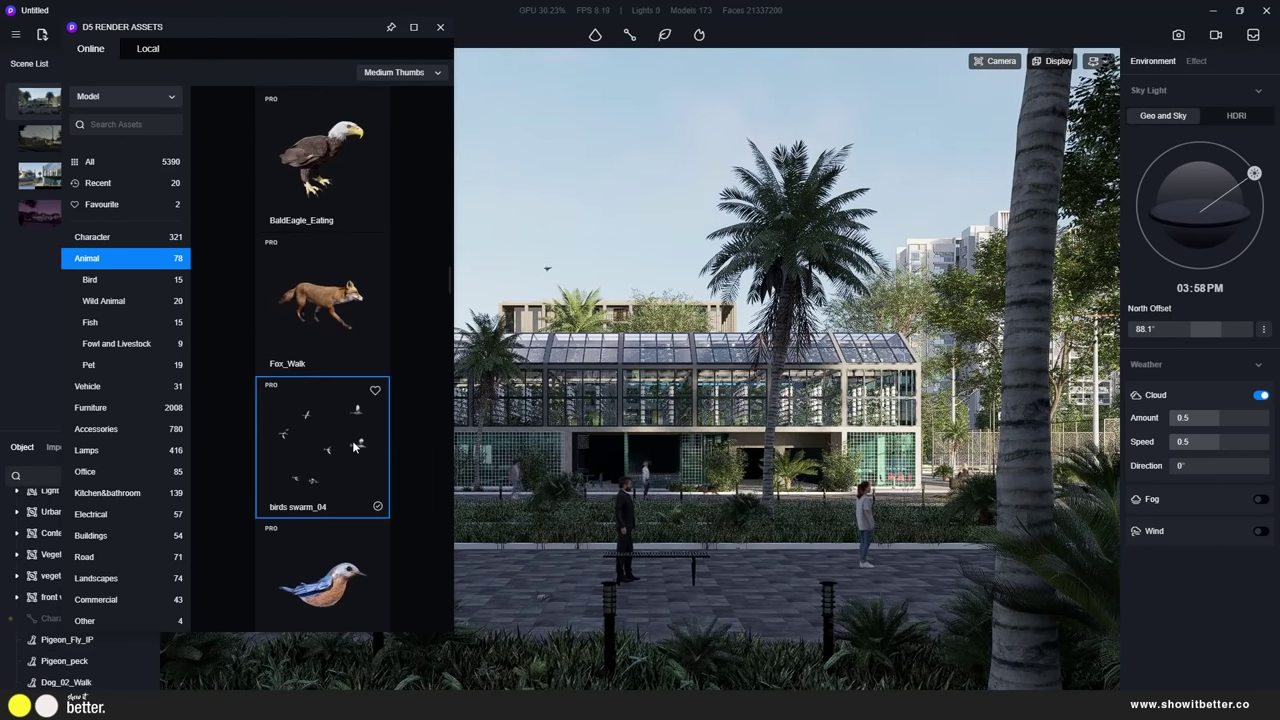
click(586, 588)
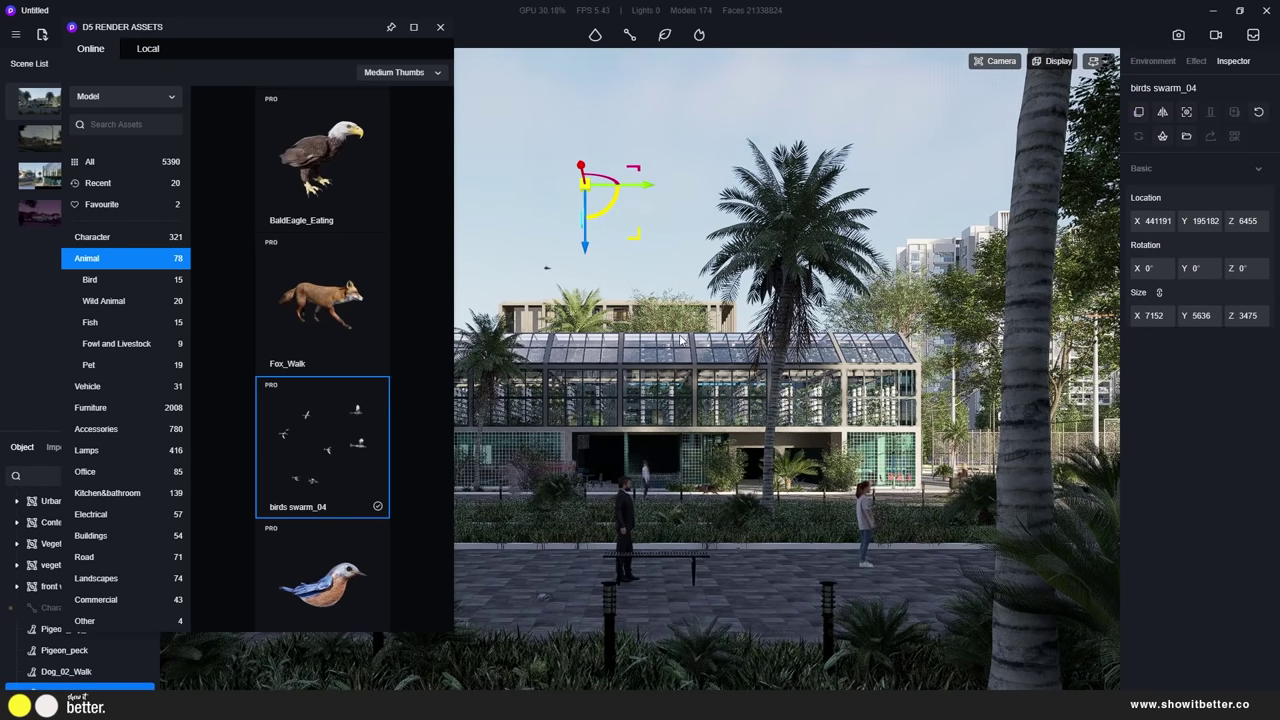
click(533, 224)
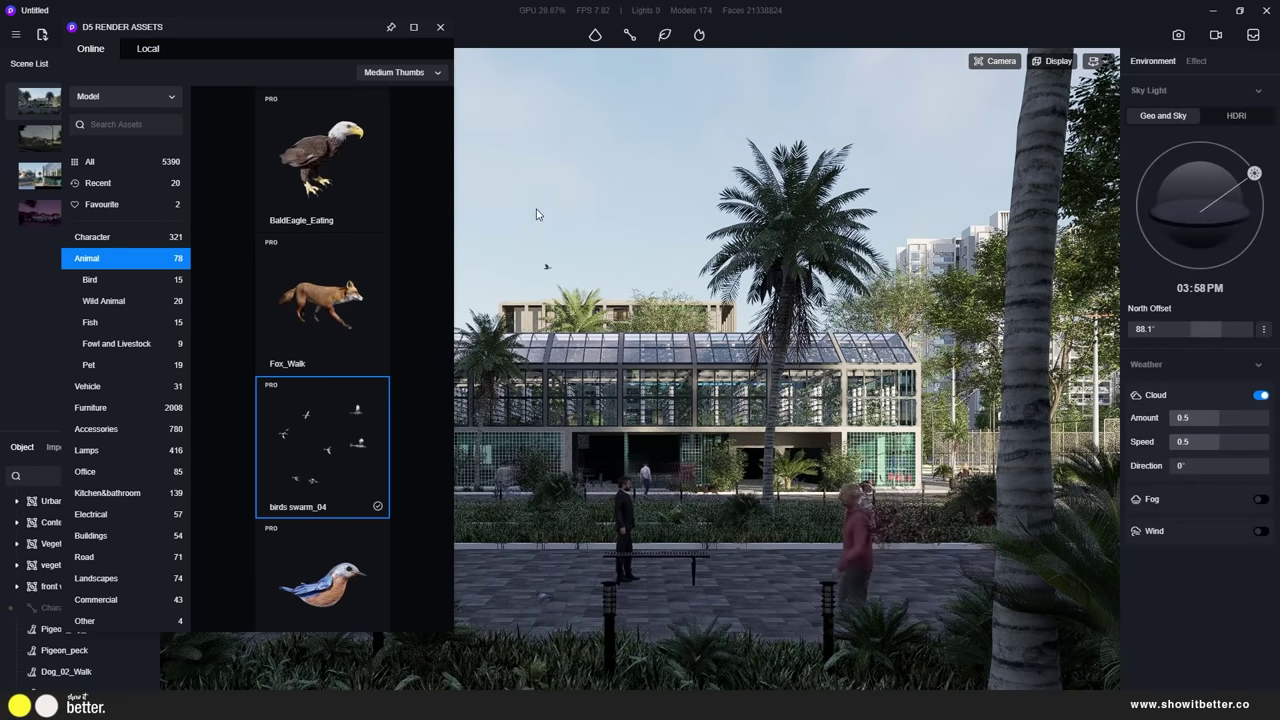
Place a birds swarm_01 particle, reposition it above the greenhouse roof at X 314572, Y 194356, Z 26274, and return to the Facade scene
click(699, 35)
scroll(277, 284, down, 11)
click(348, 145)
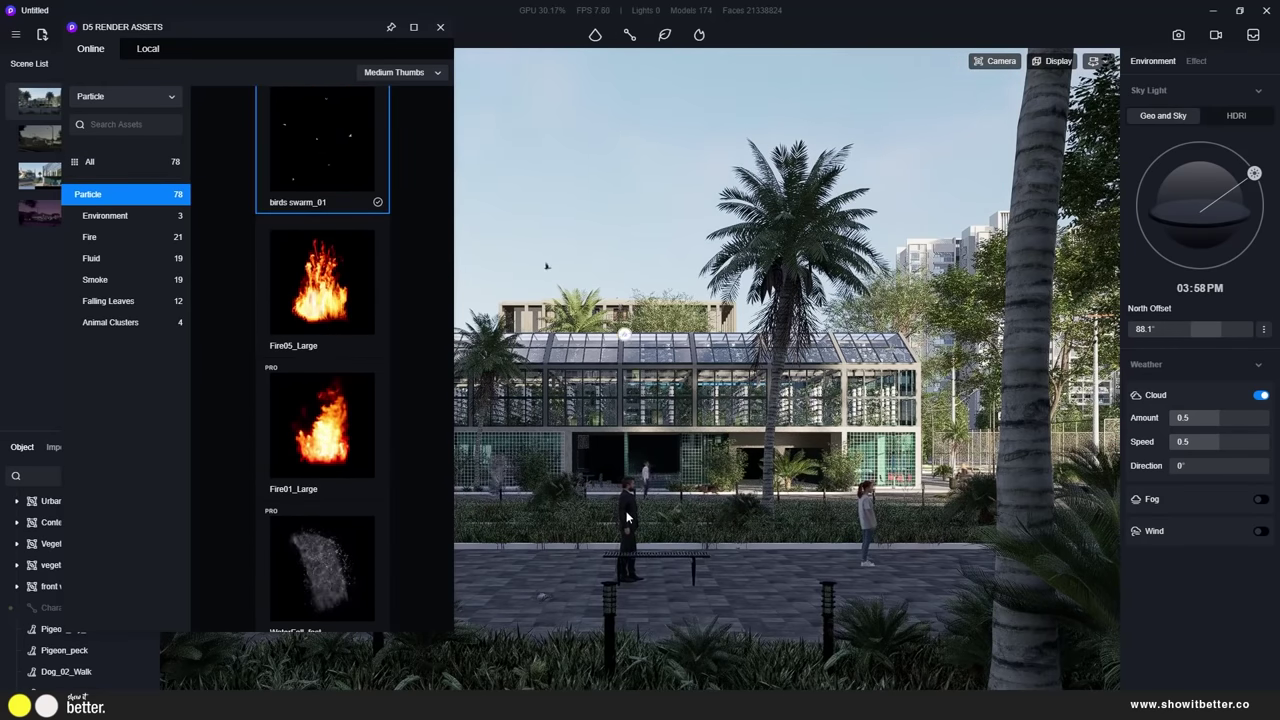
click(637, 590)
right_drag(640, 120, 813, 195)
right_drag(729, 275, 613, 245)
click(39, 101)
right_drag(686, 211, 715, 283)
drag(675, 292, 634, 313)
click(40, 104)
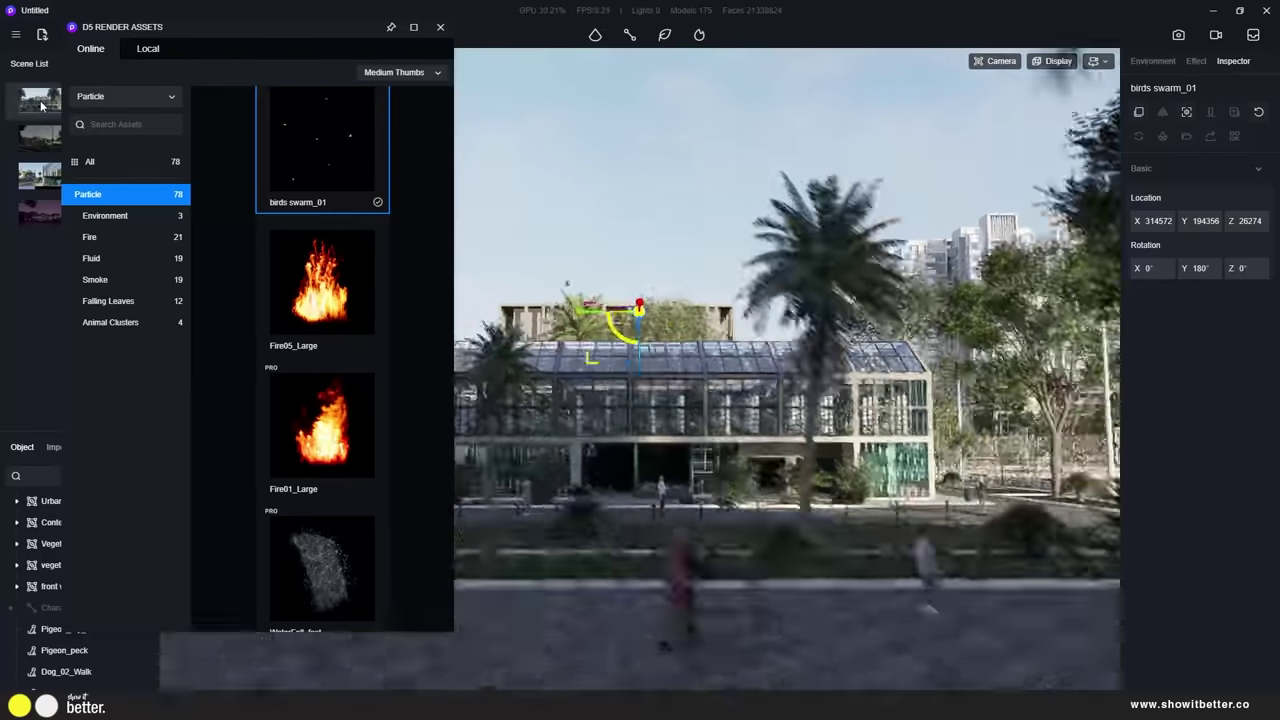
Try a Fire05_Large particle in the foreground planting bed and delete it
click(116, 236)
click(330, 310)
click(802, 668)
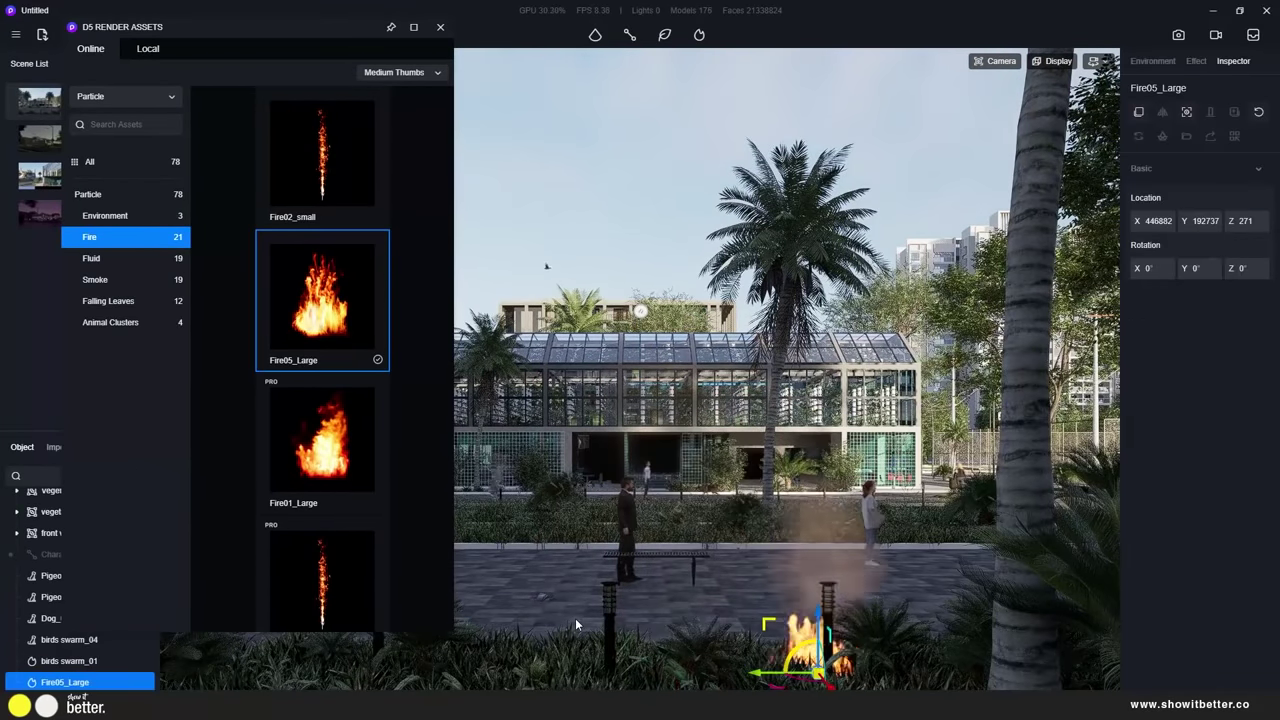
key(Delete)
Browse the animal cluster, falling leaves and smoke particles, try Smoke05_Large in front of the greenhouse, and undo it
scroll(382, 450, down, 20)
click(110, 322)
click(108, 300)
scroll(209, 344, down, 3)
click(125, 279)
scroll(262, 318, down, 5)
click(370, 129)
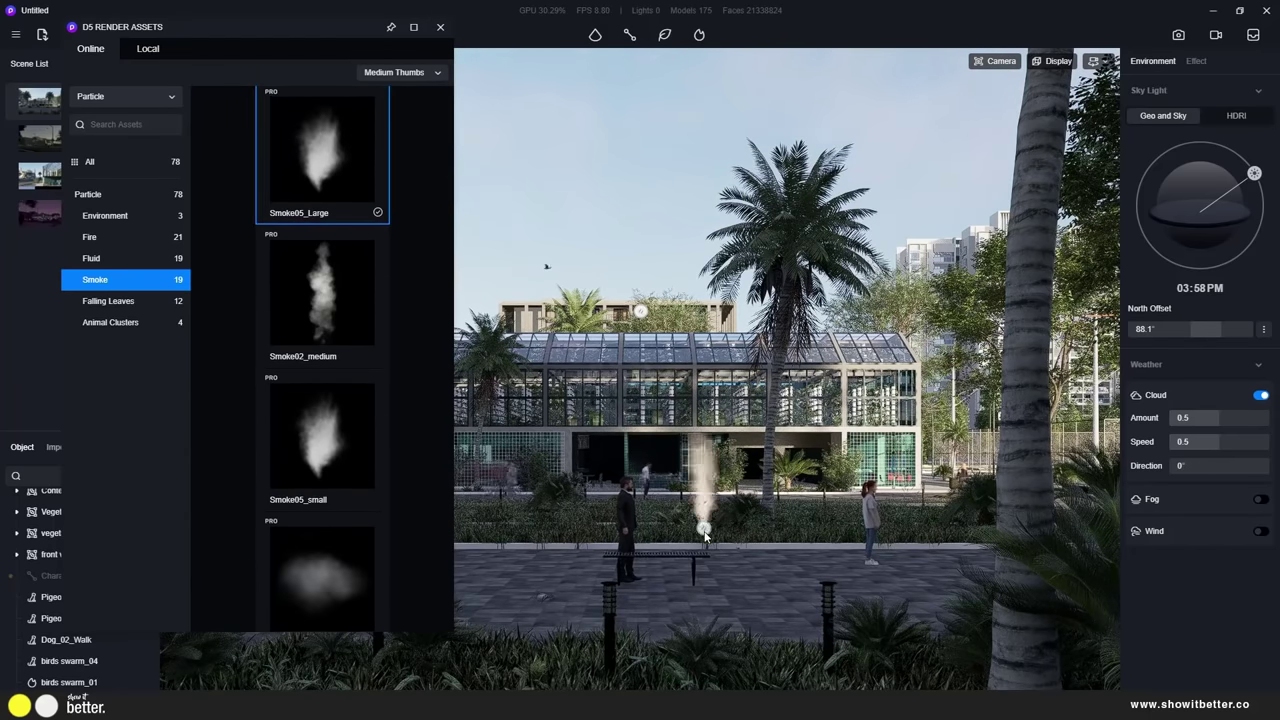
click(620, 357)
drag(620, 408, 618, 460)
key(ctrl+z)
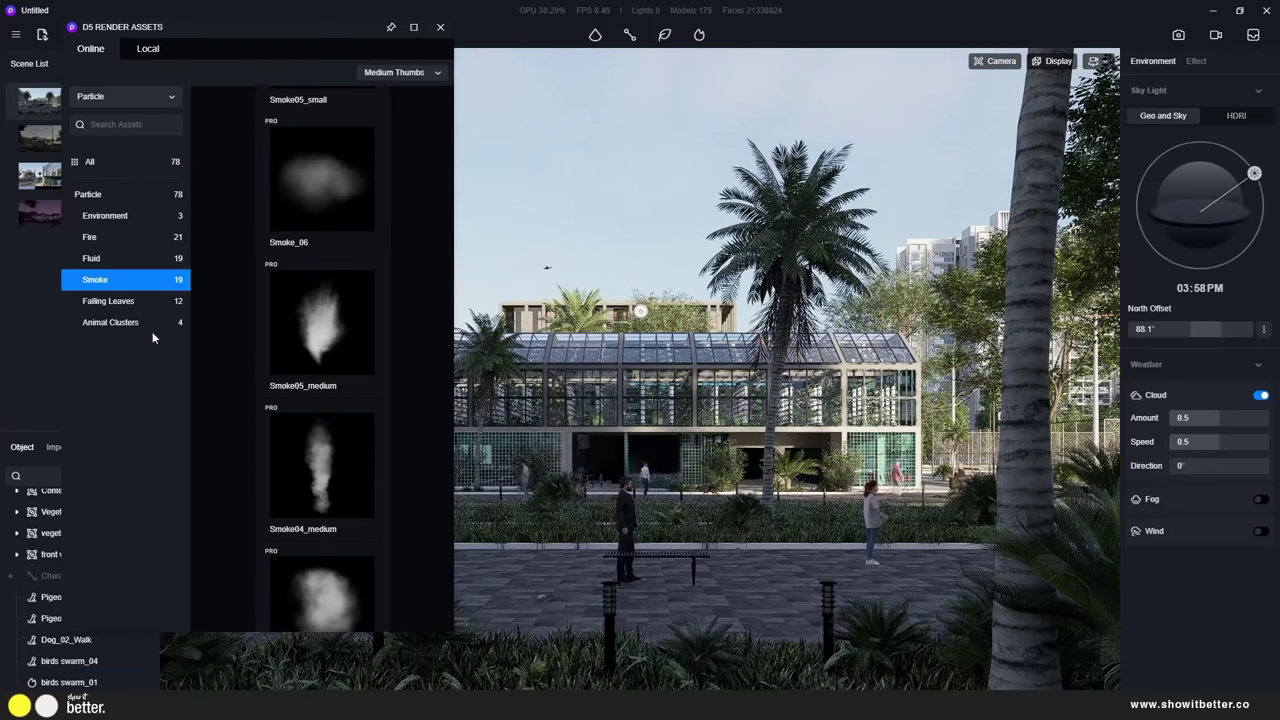
Place a WaterDripping_02_medium particle above the white planter towers inside the greenhouse at X 404976, Y 194141, Z 7102
click(91, 258)
scroll(394, 390, down, 5)
click(342, 256)
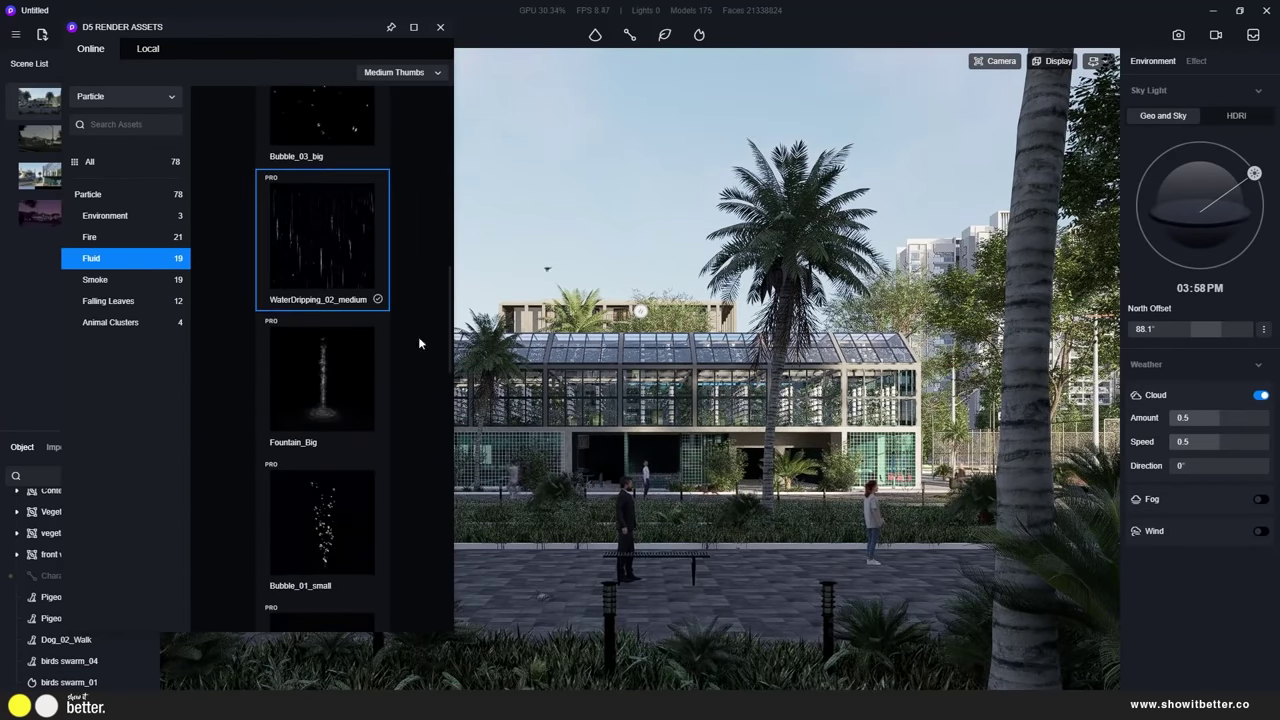
scroll(694, 506, up, 10)
click(694, 500)
scroll(673, 447, up, 3)
scroll(673, 447, down, 5)
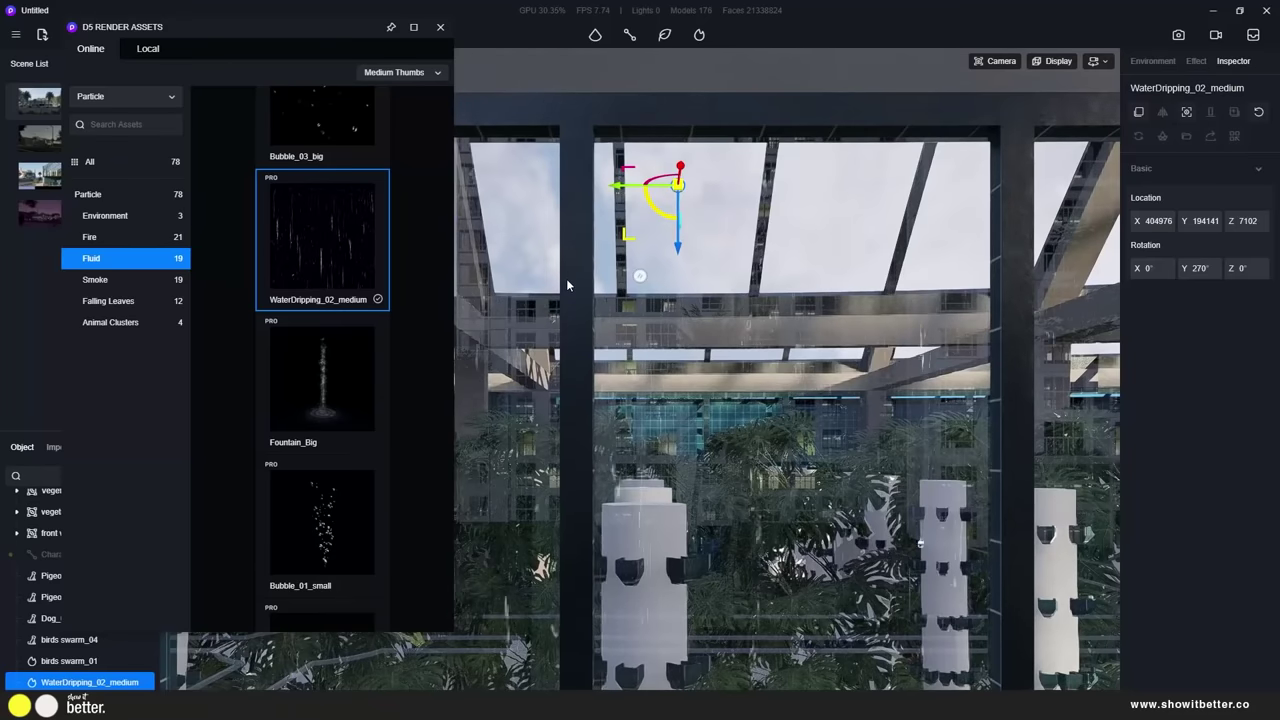
Place a WaterDripping_01_big particle above the white planter towers inside the greenhouse at X 405014, Y 194357, Z 6540
click(995, 61)
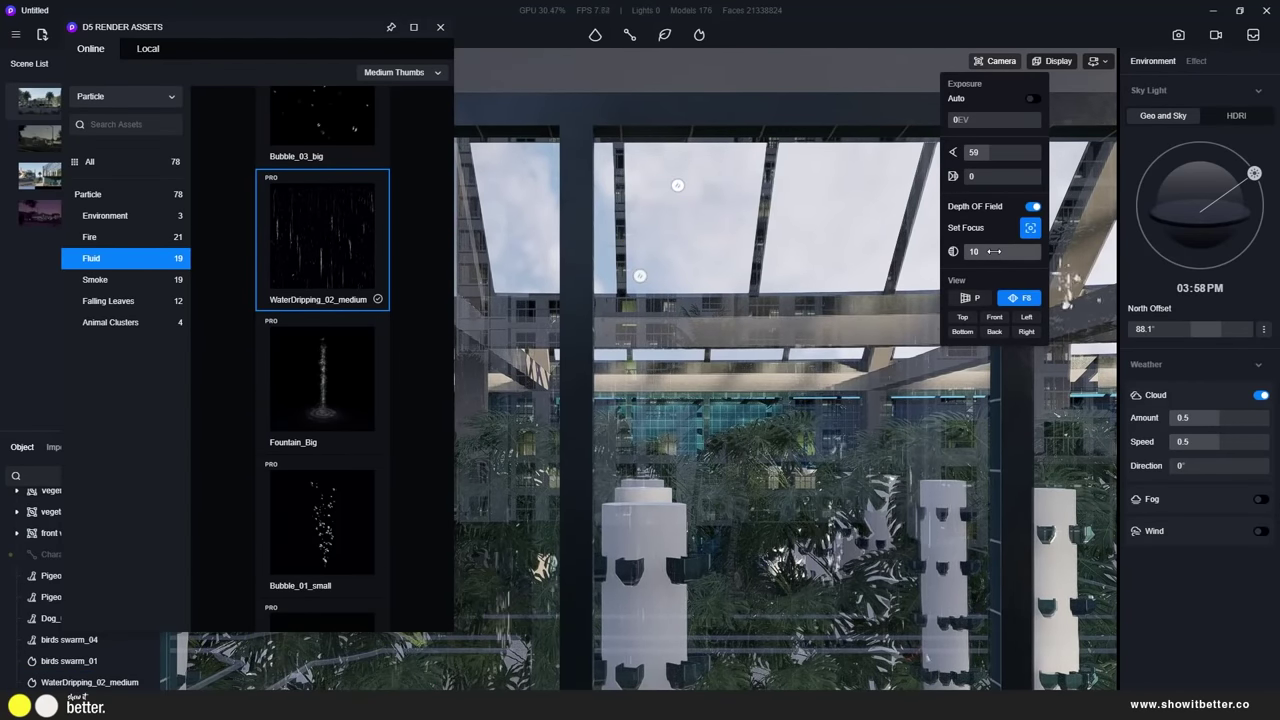
scroll(351, 388, down, 3)
drag(342, 301, 586, 424)
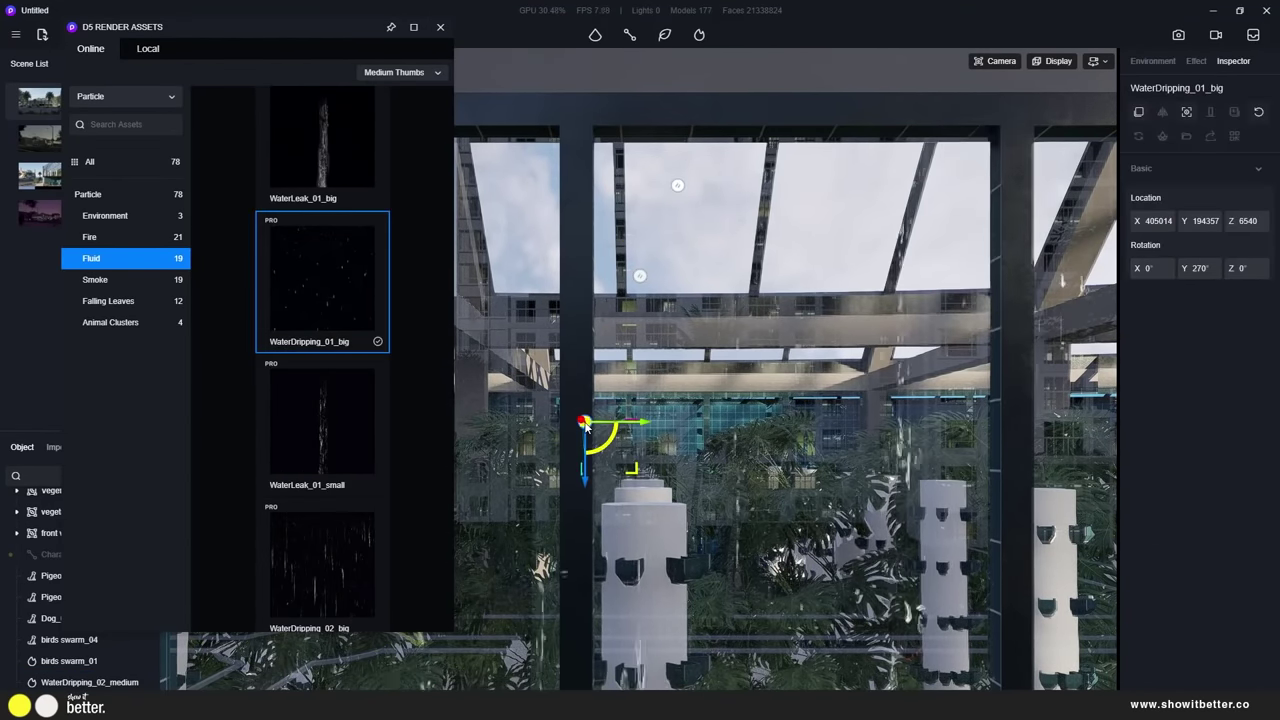
click(440, 27)
Switch the sky light to the Partly Cloudy HDRI and enable fog
click(1153, 62)
click(1236, 116)
click(1233, 145)
click(1231, 362)
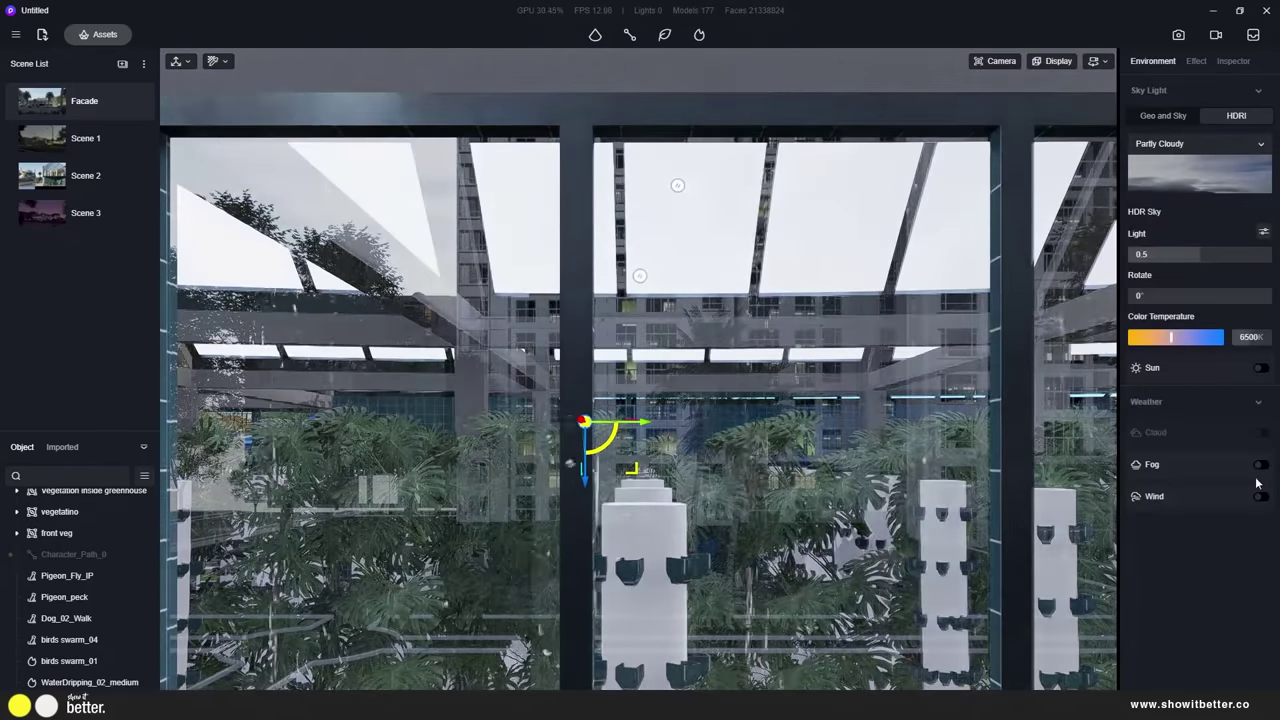
click(1260, 464)
Create a video clip with two camera keyframes of the greenhouse interior and set its resolution to 1080p
click(1215, 34)
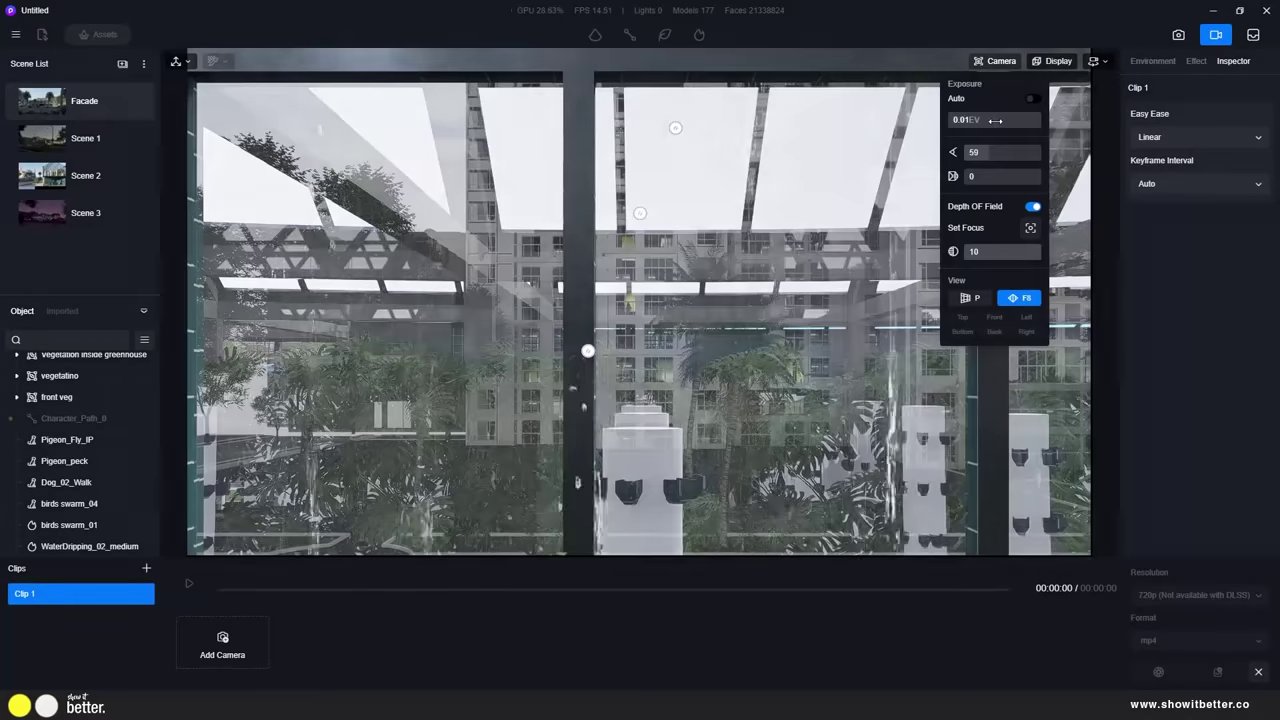
click(222, 645)
click(318, 657)
click(1195, 597)
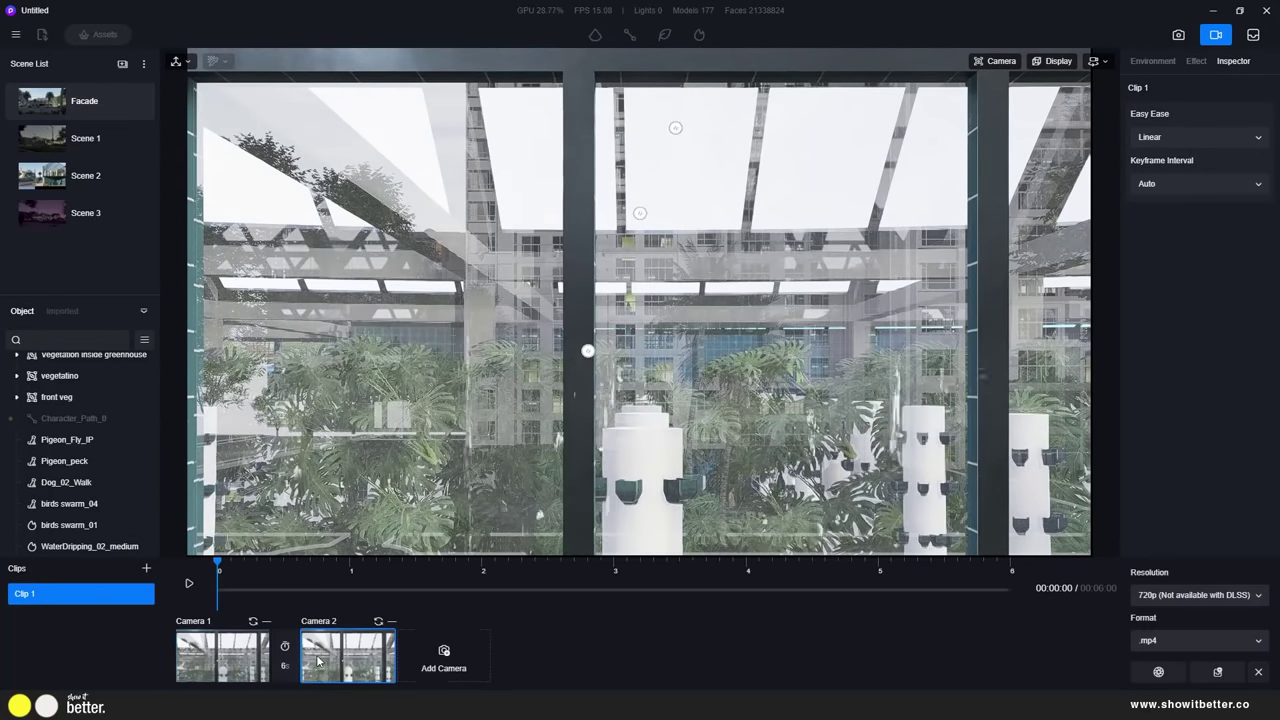
Apply a LUT at 0.25 intensity and set the white balance to 5050 and the saturation to -0.22
click(1196, 61)
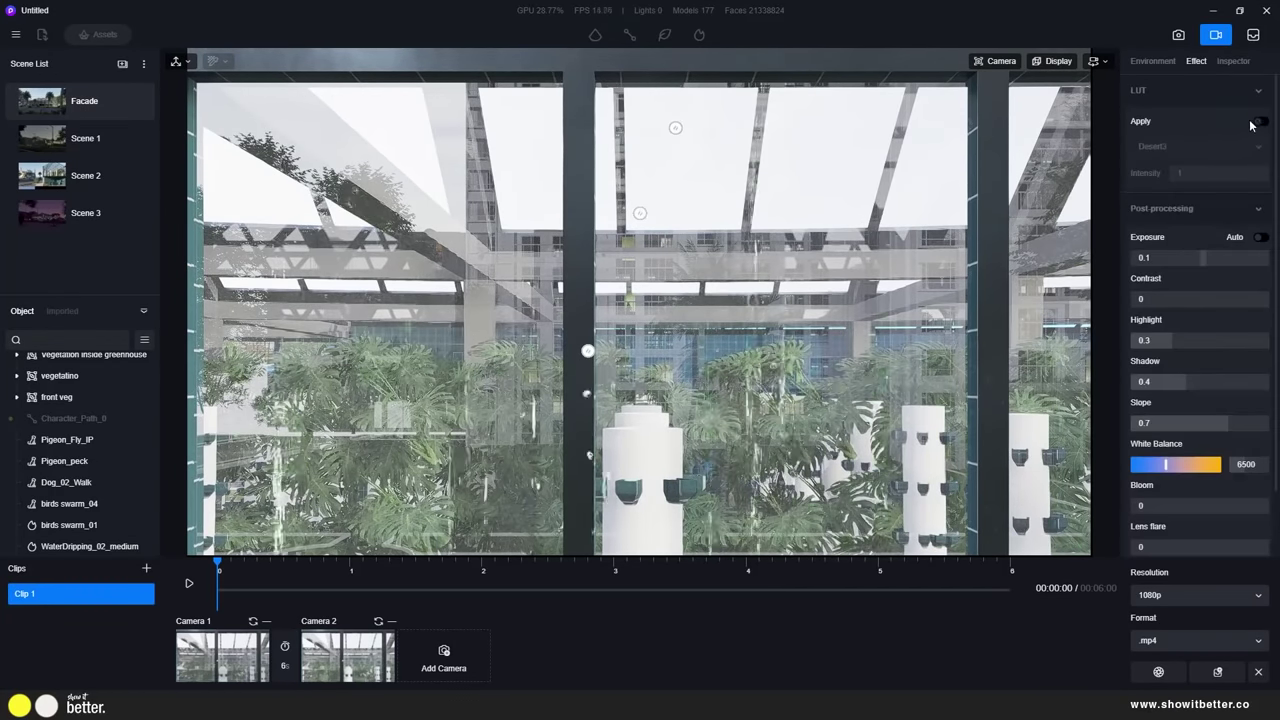
click(1260, 122)
click(1198, 146)
click(1190, 192)
drag(1204, 172, 1194, 172)
drag(1166, 463, 1152, 463)
scroll(1158, 503, down, 2)
drag(1200, 512, 1184, 512)
right_drag(640, 350, 796, 377)
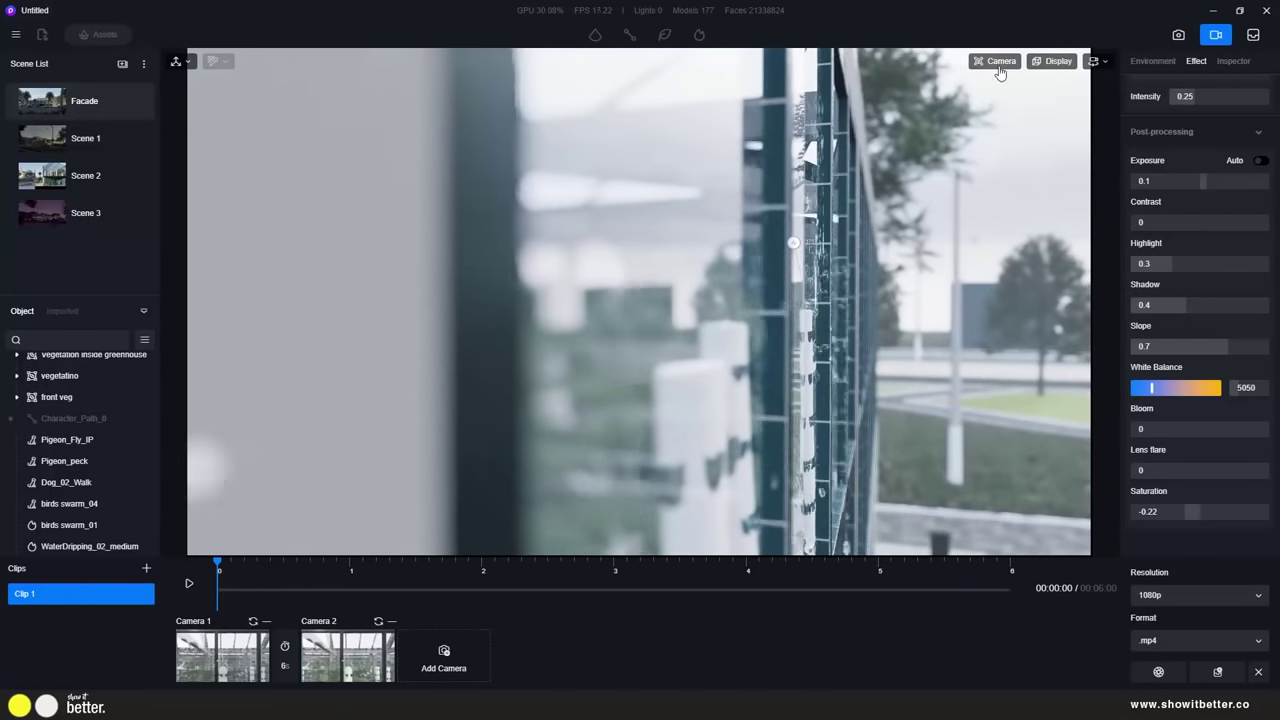
click(997, 62)
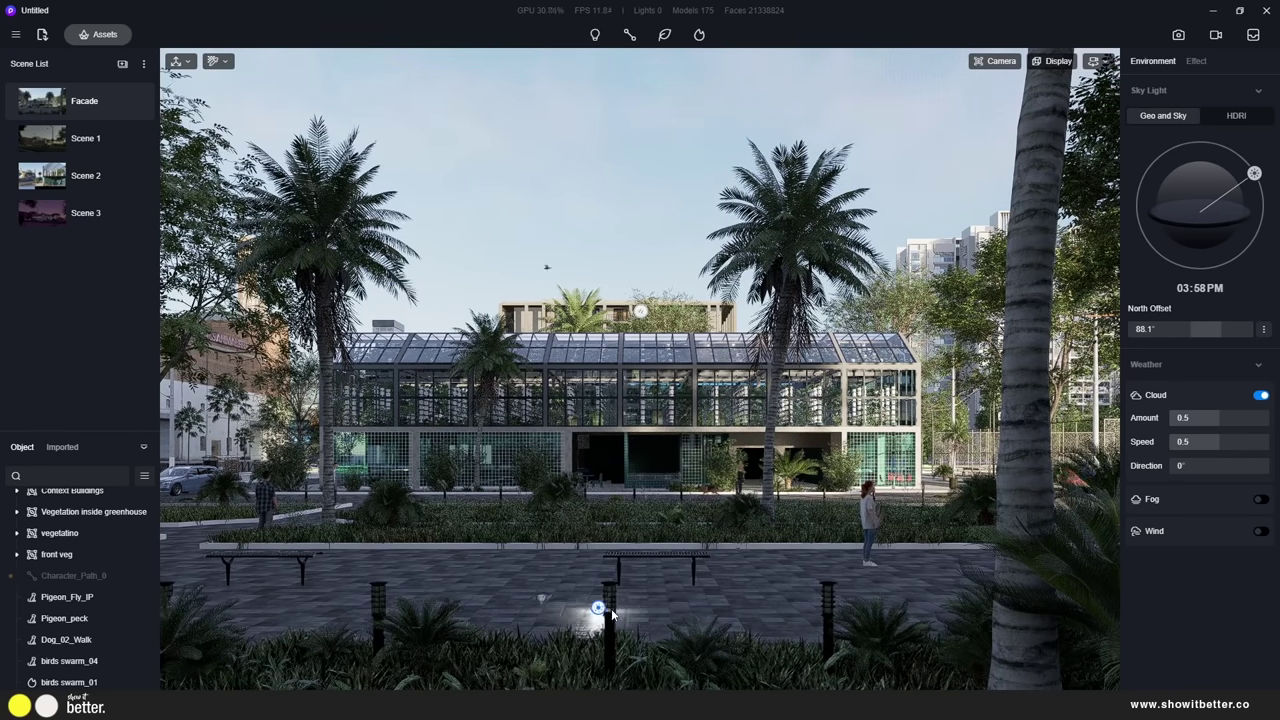
Place a point light in the middle bollard lamp, reduce its attenuation radius, and copy it to the bollards on both sides
click(610, 610)
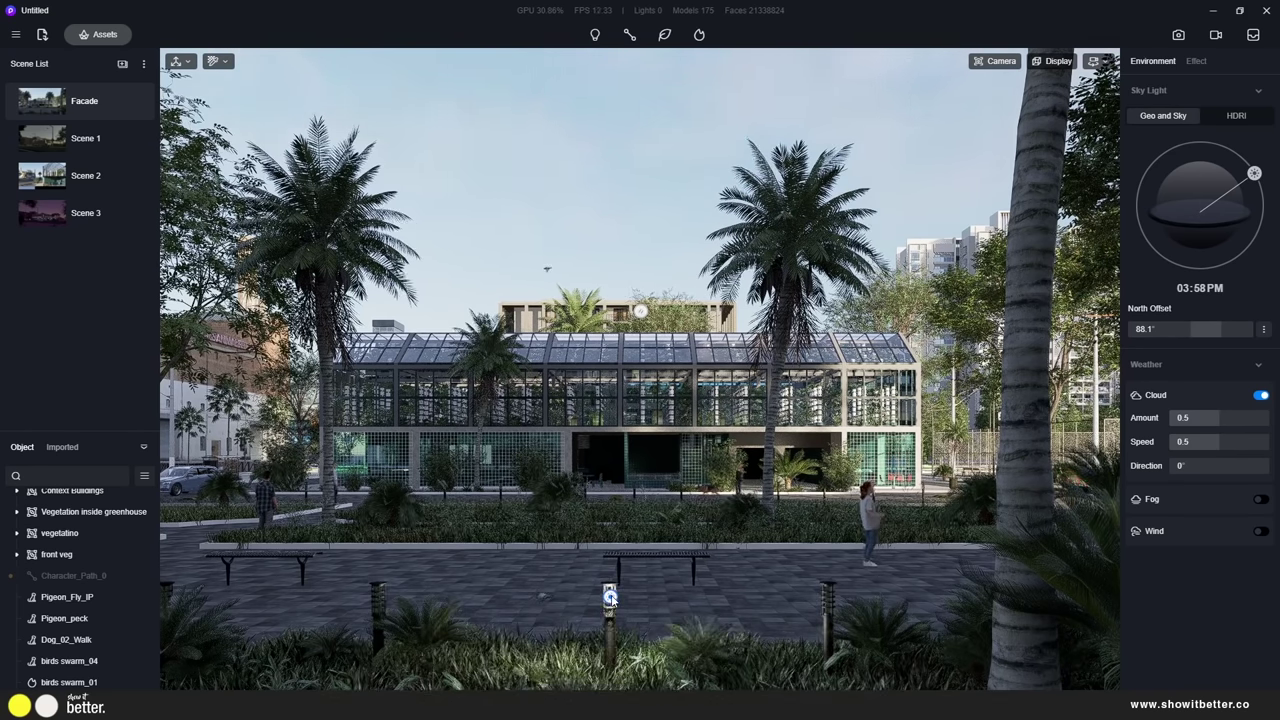
click(610, 597)
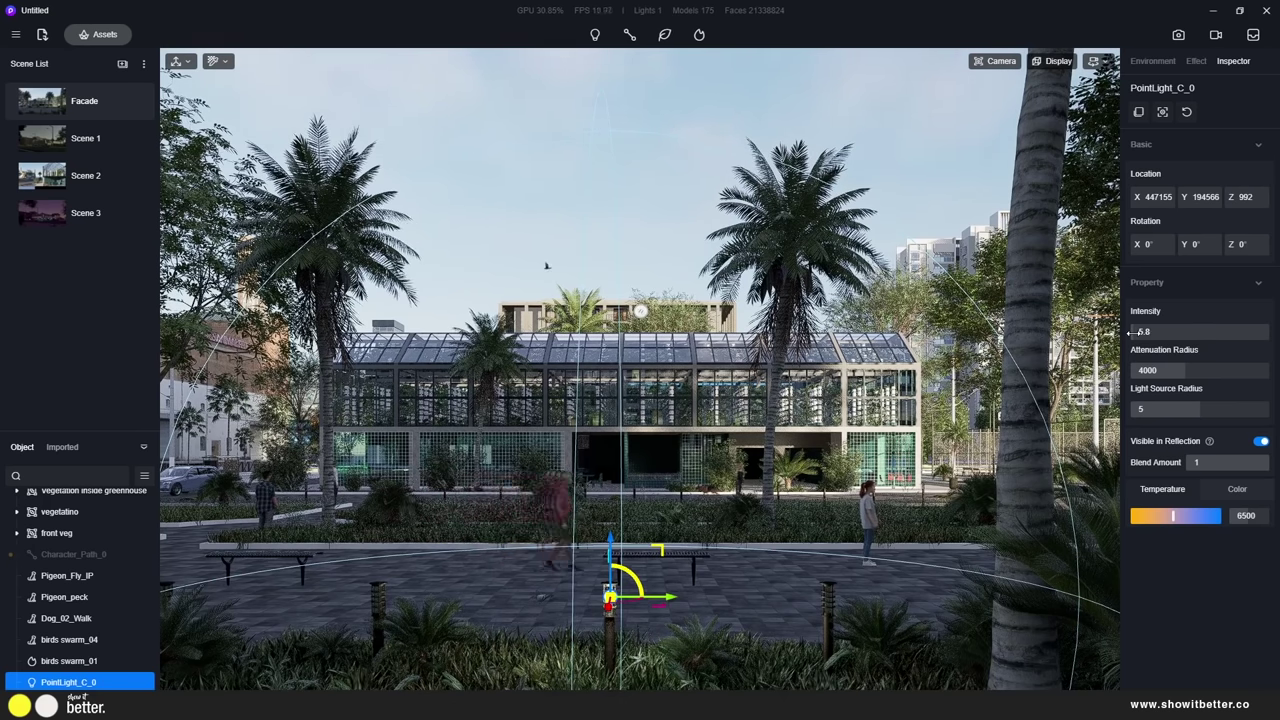
drag(1185, 370, 1147, 370)
alt+drag(670, 597, 438, 597)
alt+drag(438, 597, 886, 601)
key(Escape)
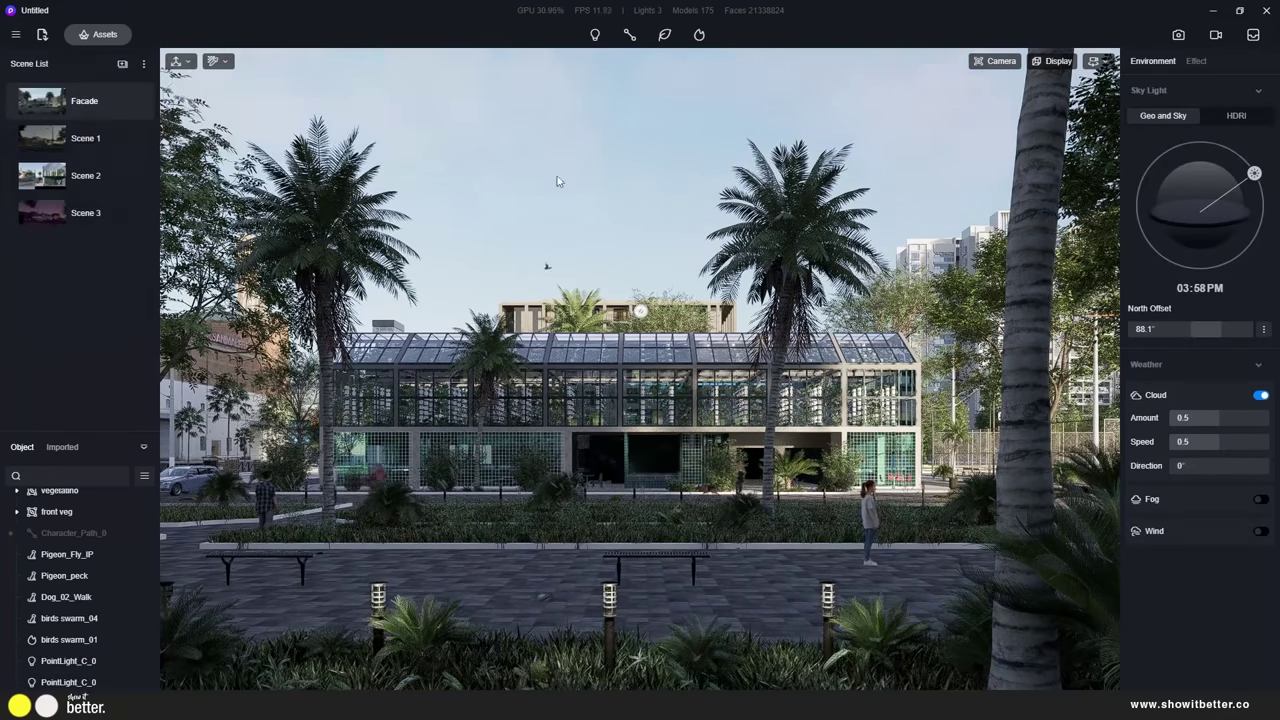
scroll(67, 683, down, 1)
double_click(67, 684)
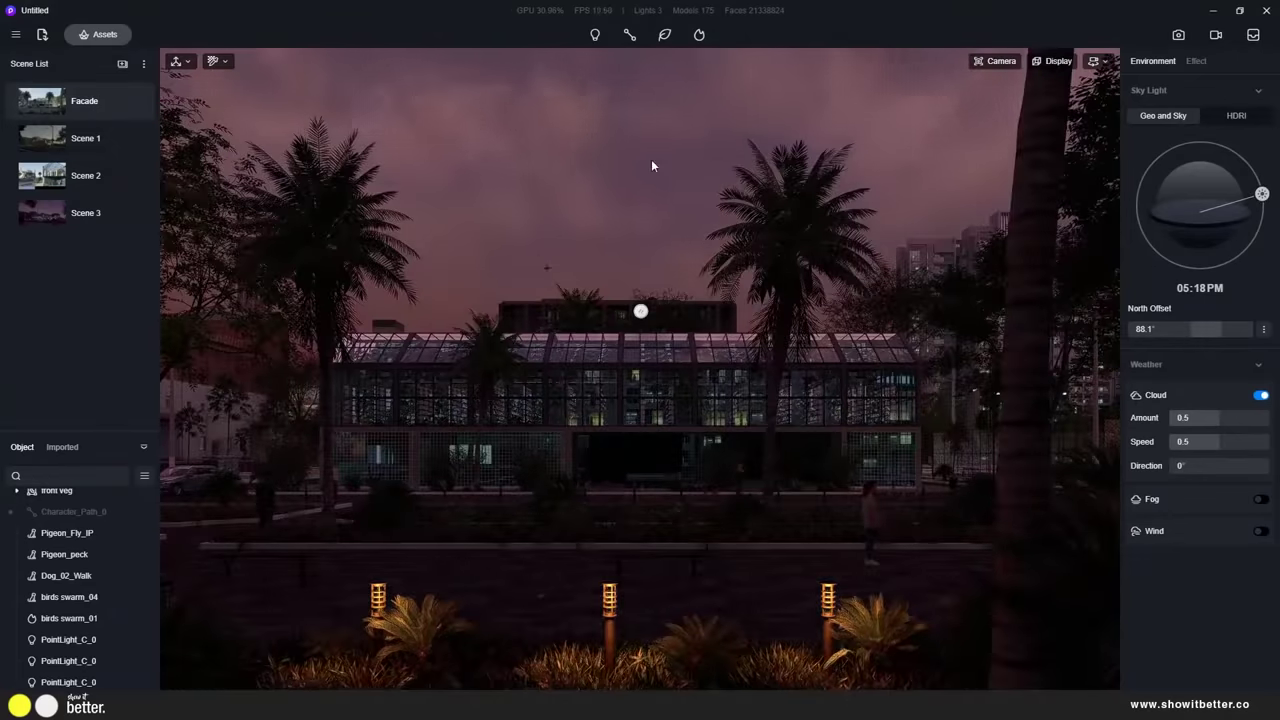
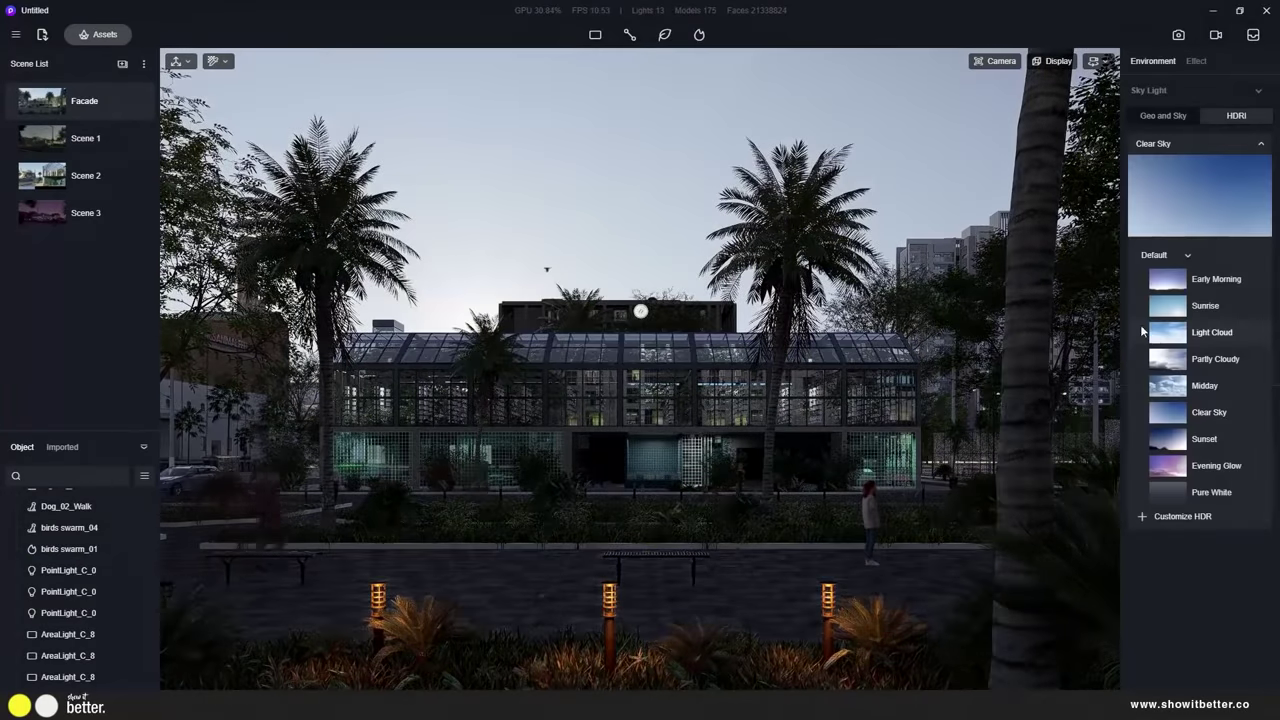
Set the HDRI sky to Evening Glow after trying Sunrise, and adjust the camera exposure
click(1205, 305)
click(1216, 466)
click(1260, 144)
click(995, 61)
drag(1000, 121, 988, 122)
Place a strip light along the beam beneath the greenhouse roof, adjust its position and raise its intensity
click(595, 35)
click(643, 107)
scroll(644, 378, up, 5)
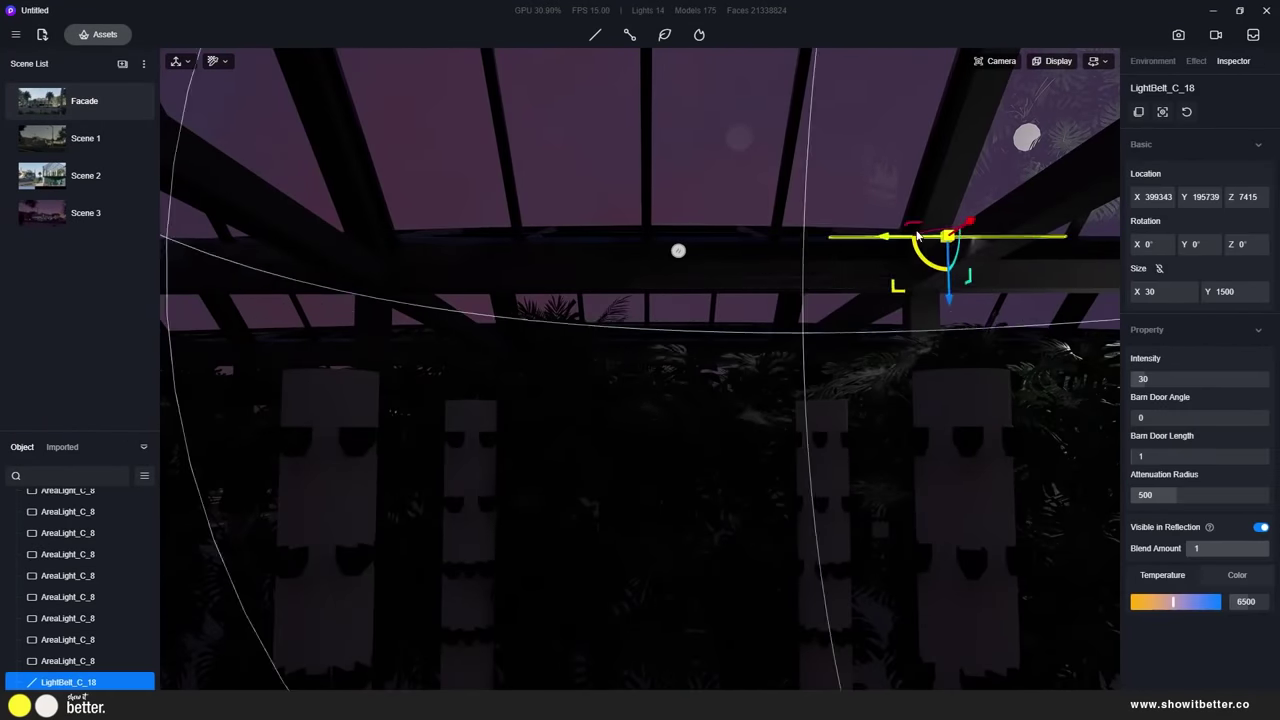
key(Delete)
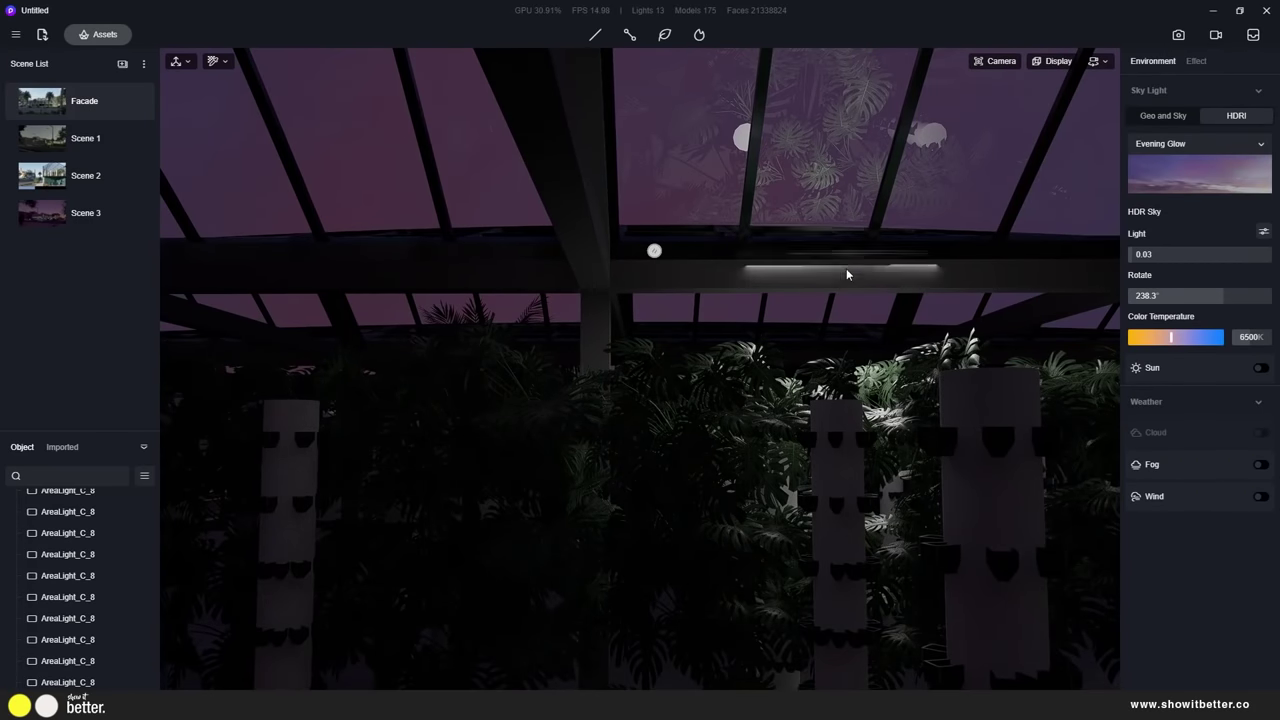
click(943, 252)
drag(877, 254, 857, 254)
drag(1146, 379, 1214, 379)
scroll(943, 254, down, 10)
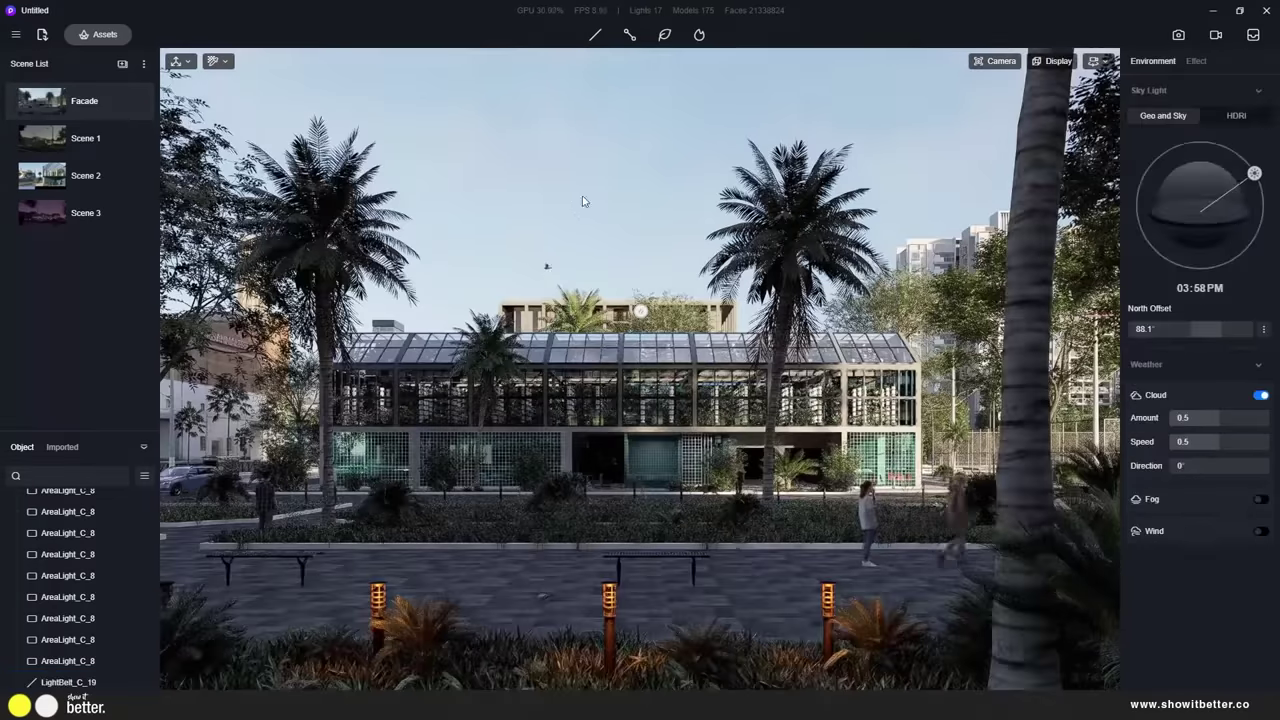
Turn the Facade view to night at 05:44 PM with a 72.8° north offset, exposure 0.87, contrast -0.27 and bloom 0.07
drag(1198, 150, 1262, 201)
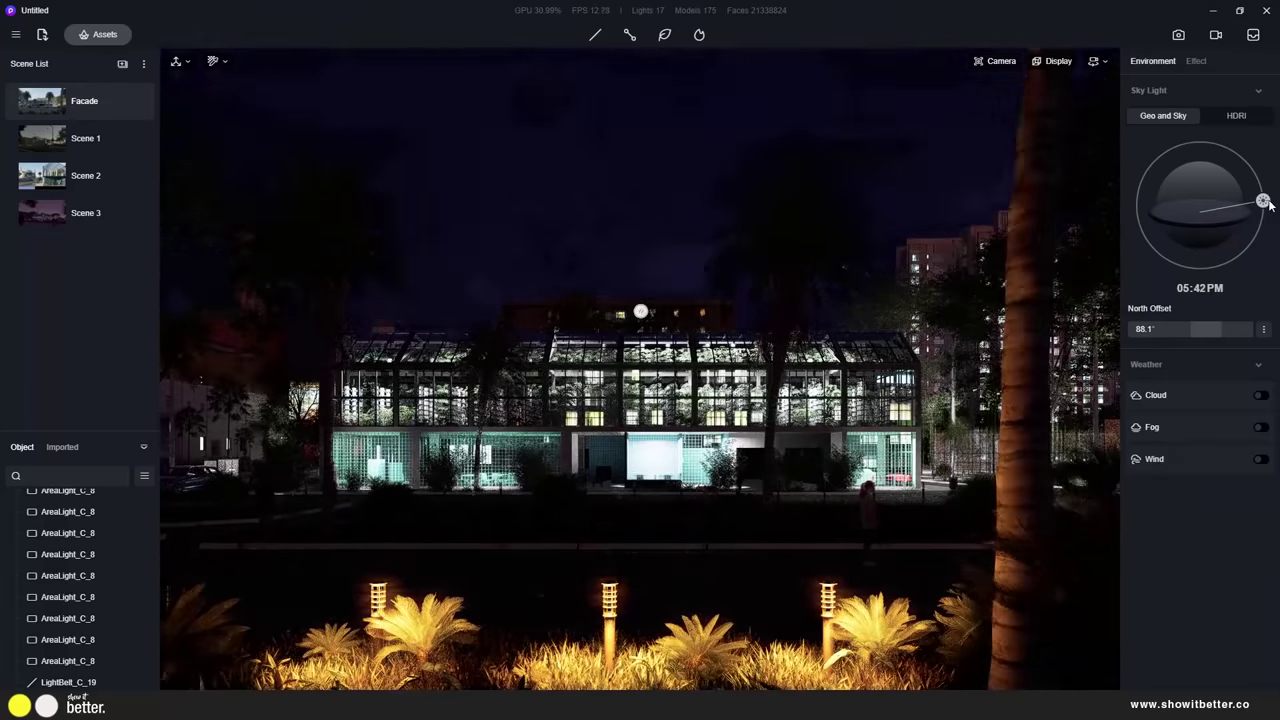
drag(1232, 329, 1215, 329)
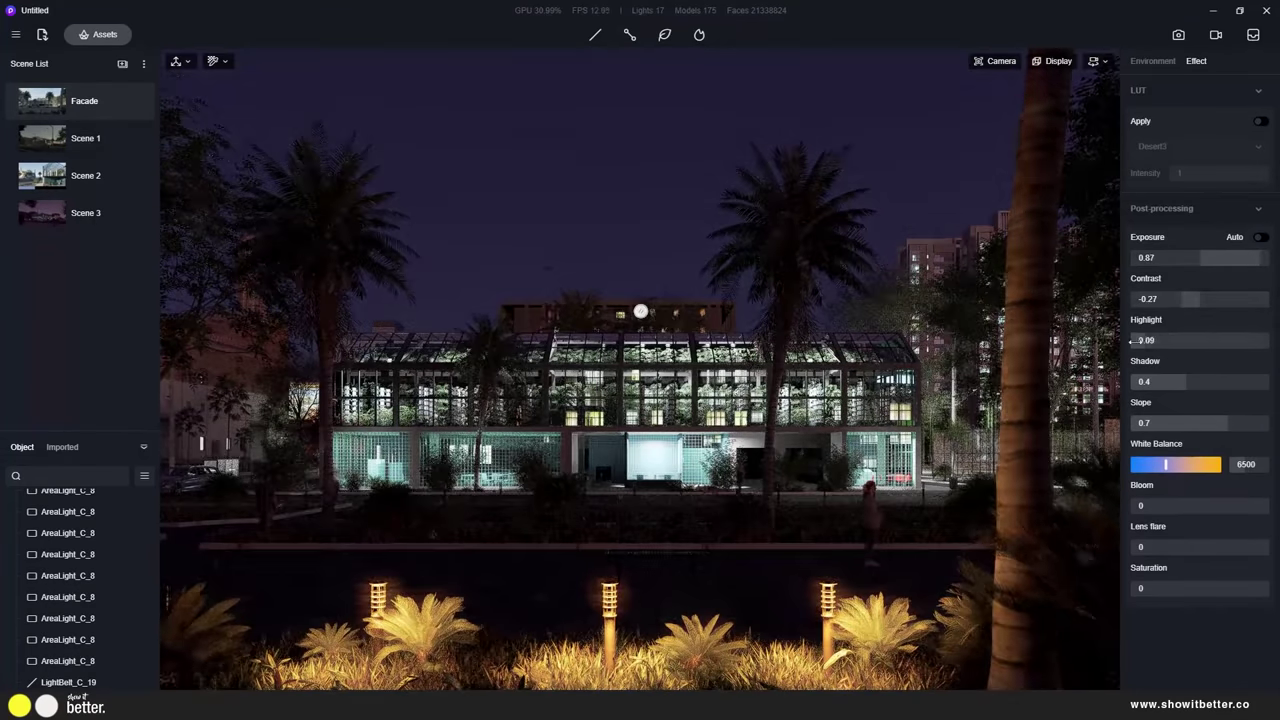
mouse_move(1150, 507)
mouse_down()
mouse_move(1230, 507)
mouse_move(1173, 507)
mouse_up()
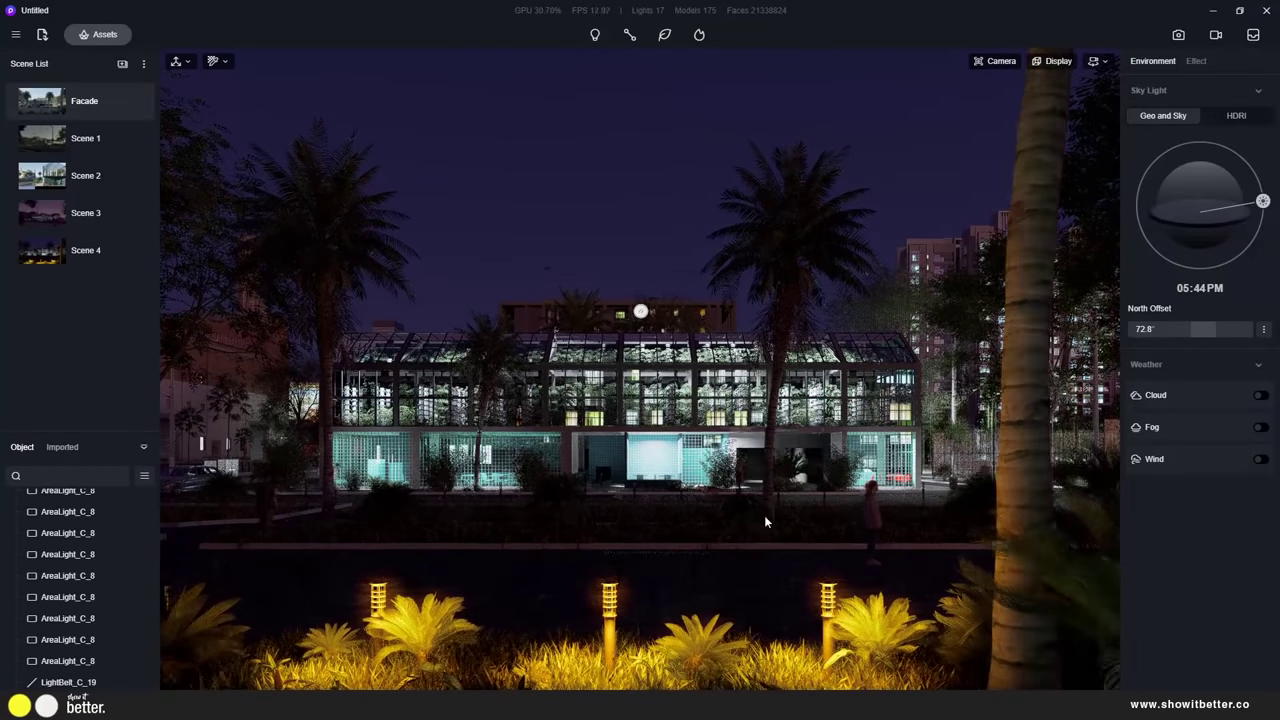
Place a point light at the base of the palm, set the bollard lights' intensity to 0.1, and update Scene 4
click(766, 517)
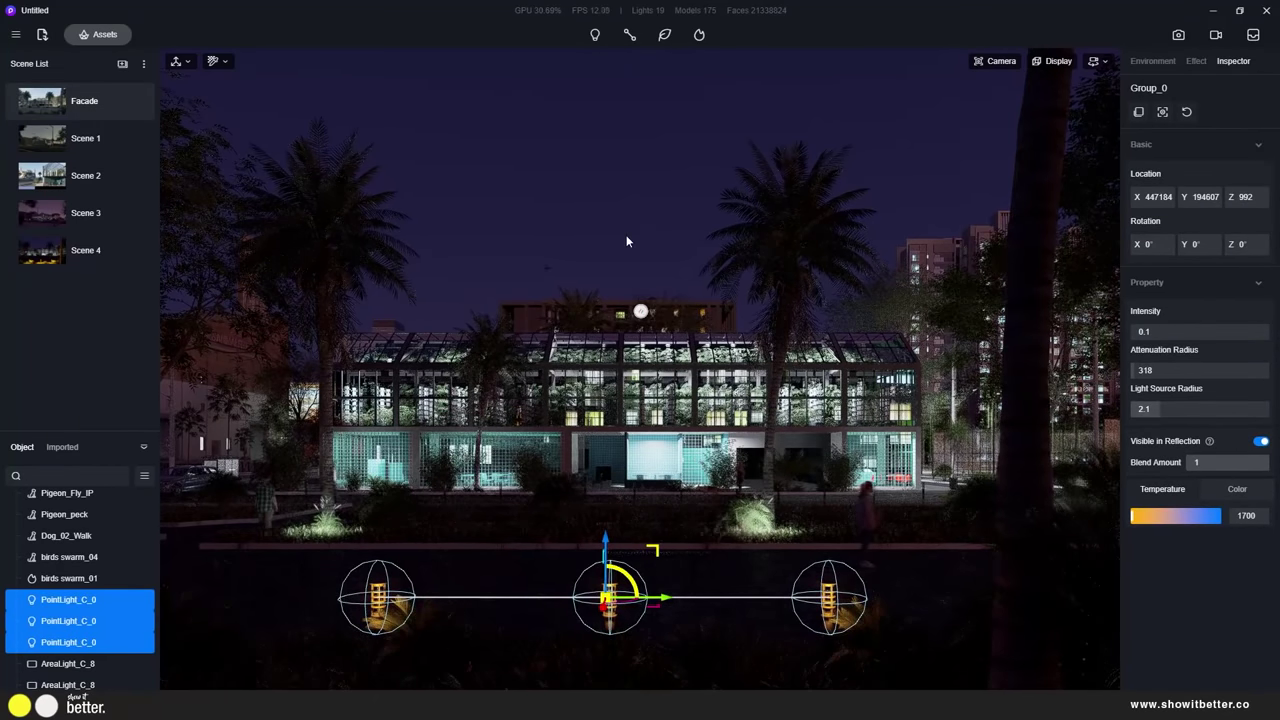
click(626, 241)
click(134, 251)
Select the ground-floor area lights in turn and set the color temperature to 4900
click(595, 35)
scroll(71, 606, down, 2)
click(71, 606)
scroll(71, 606, down, 1)
click(71, 608)
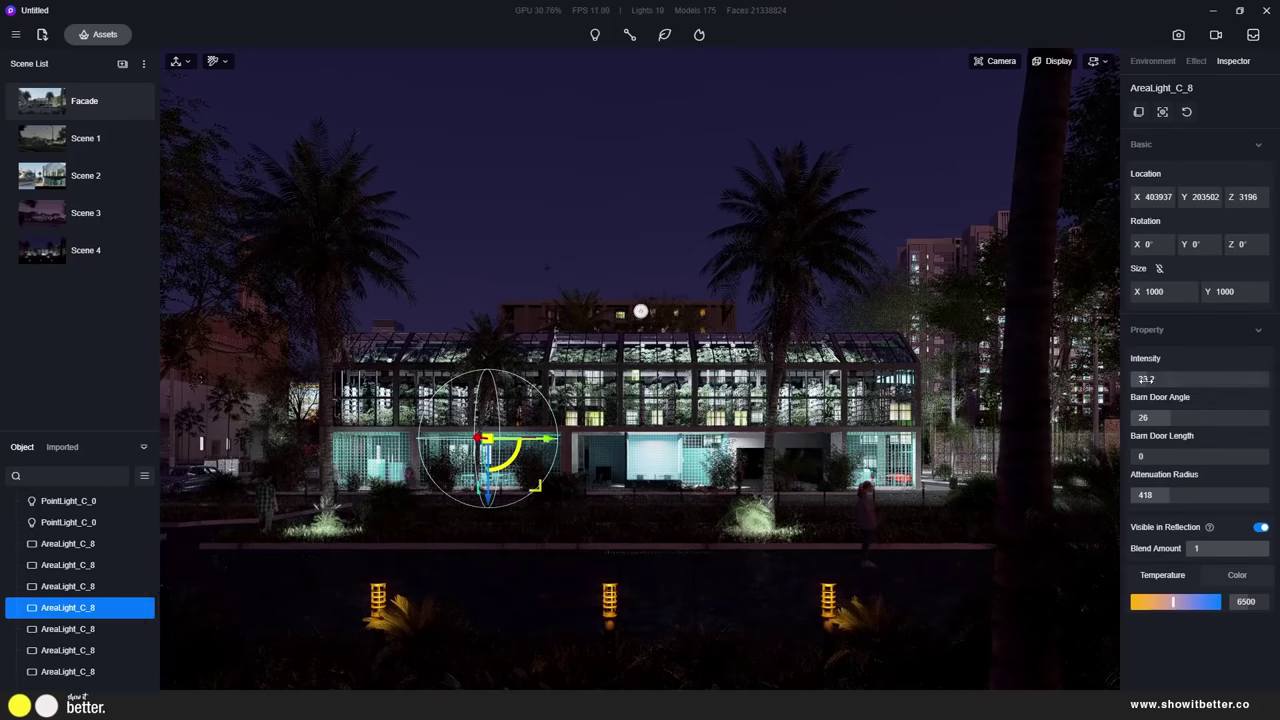
click(71, 629)
click(71, 650)
click(71, 671)
click(1159, 602)
Darken the area light behind the central entrance panel and place a spot light at the top of that panel
scroll(75, 630, down, 1)
click(75, 613)
click(80, 656)
click(85, 590)
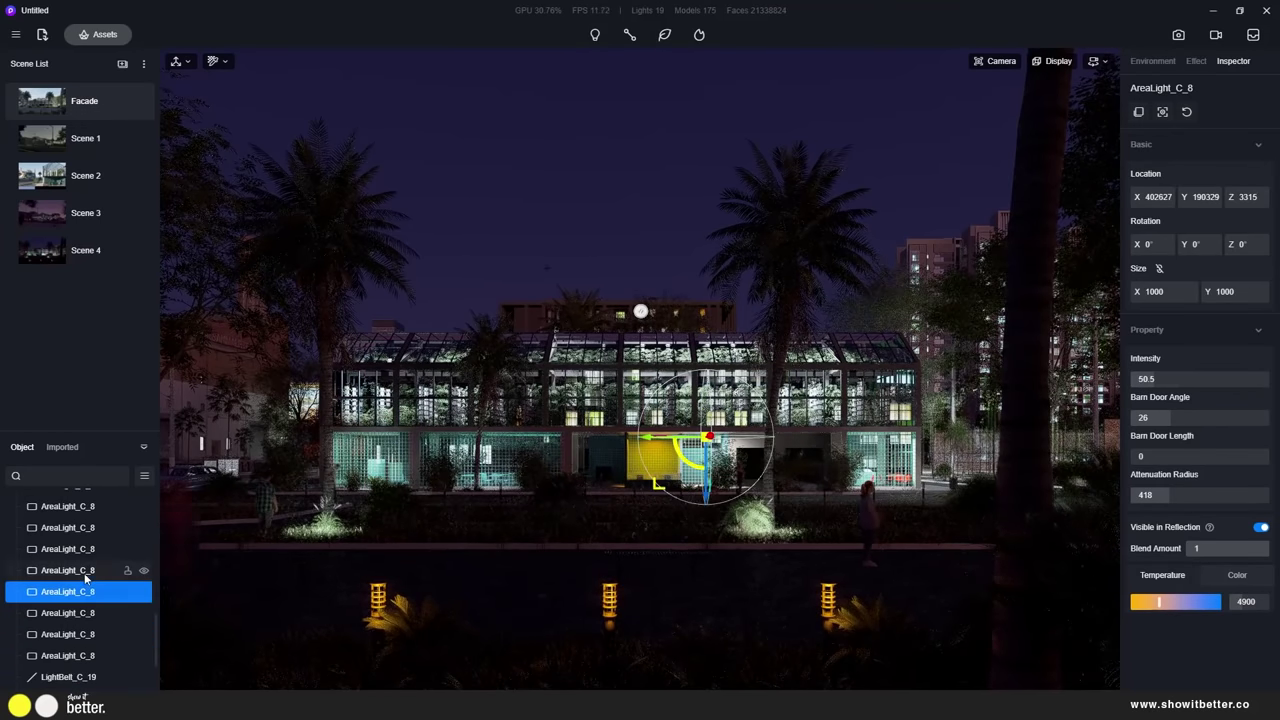
click(86, 549)
click(228, 410)
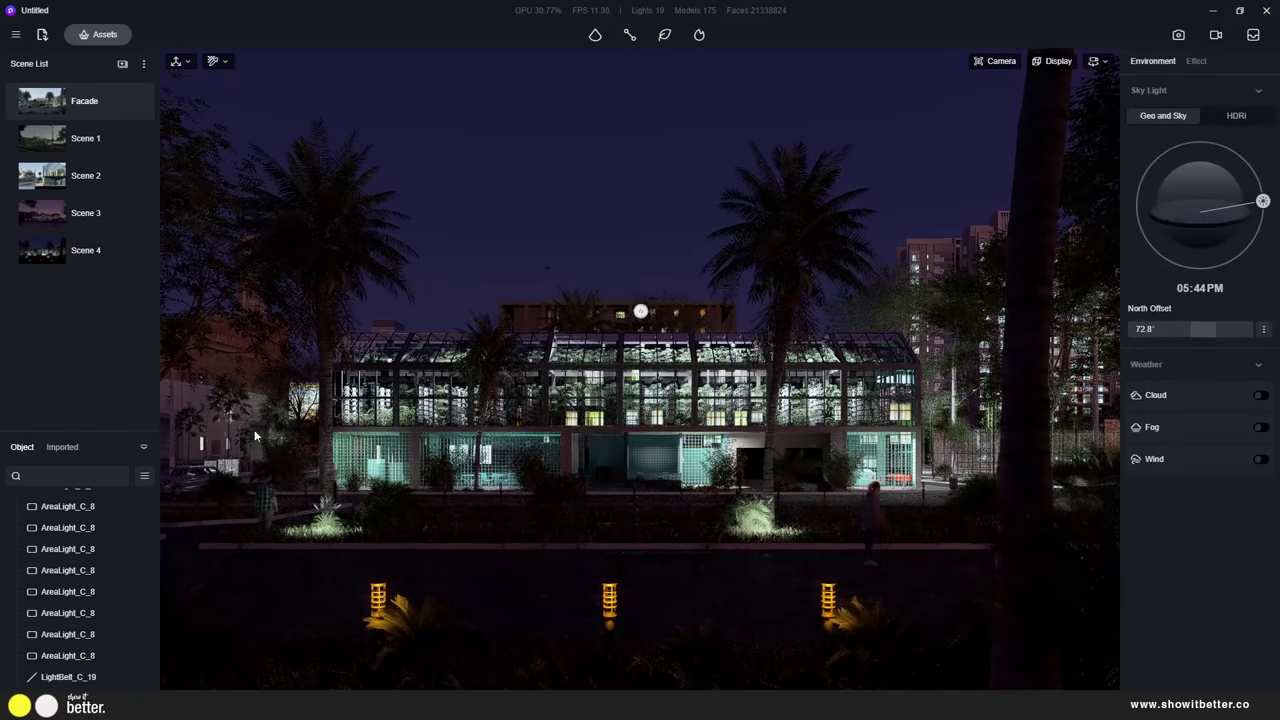
click(653, 438)
click(535, 273)
Place strip lights under the benches on the paved plaza and return to Scene 4
right_drag(535, 273, 540, 335)
click(595, 35)
click(638, 106)
scroll(680, 598, up, 5)
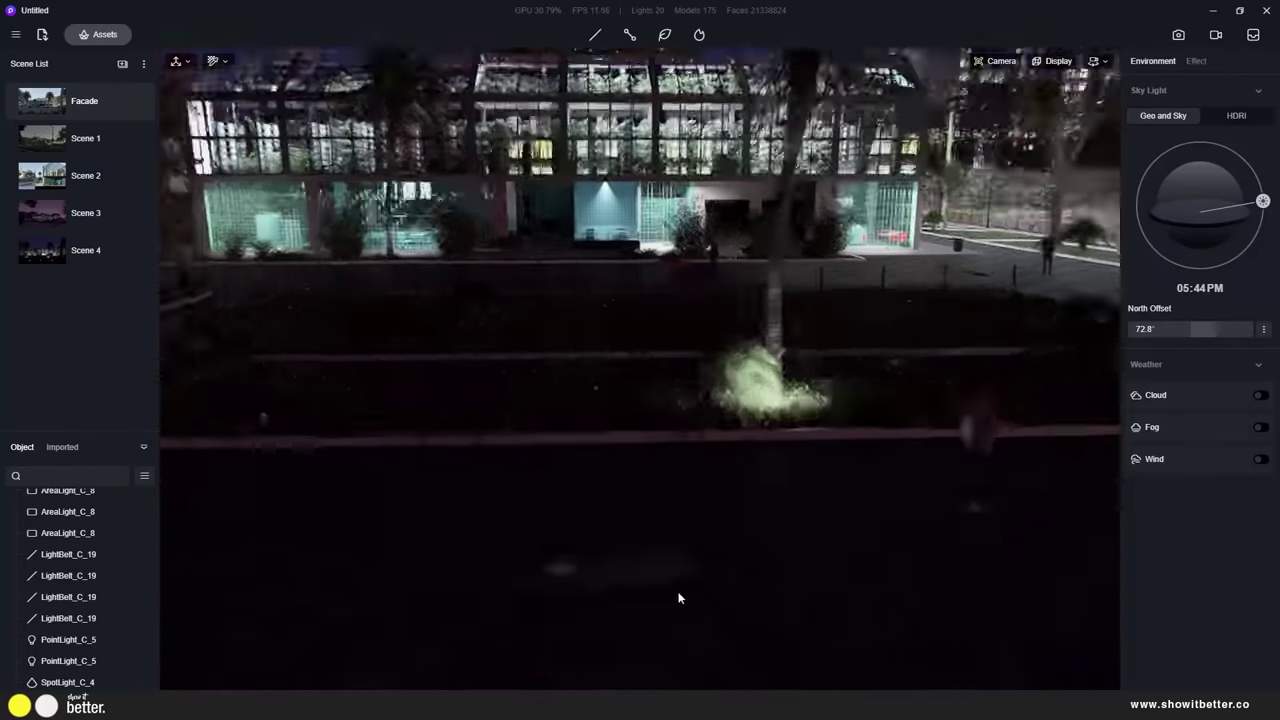
click(680, 598)
click(99, 252)
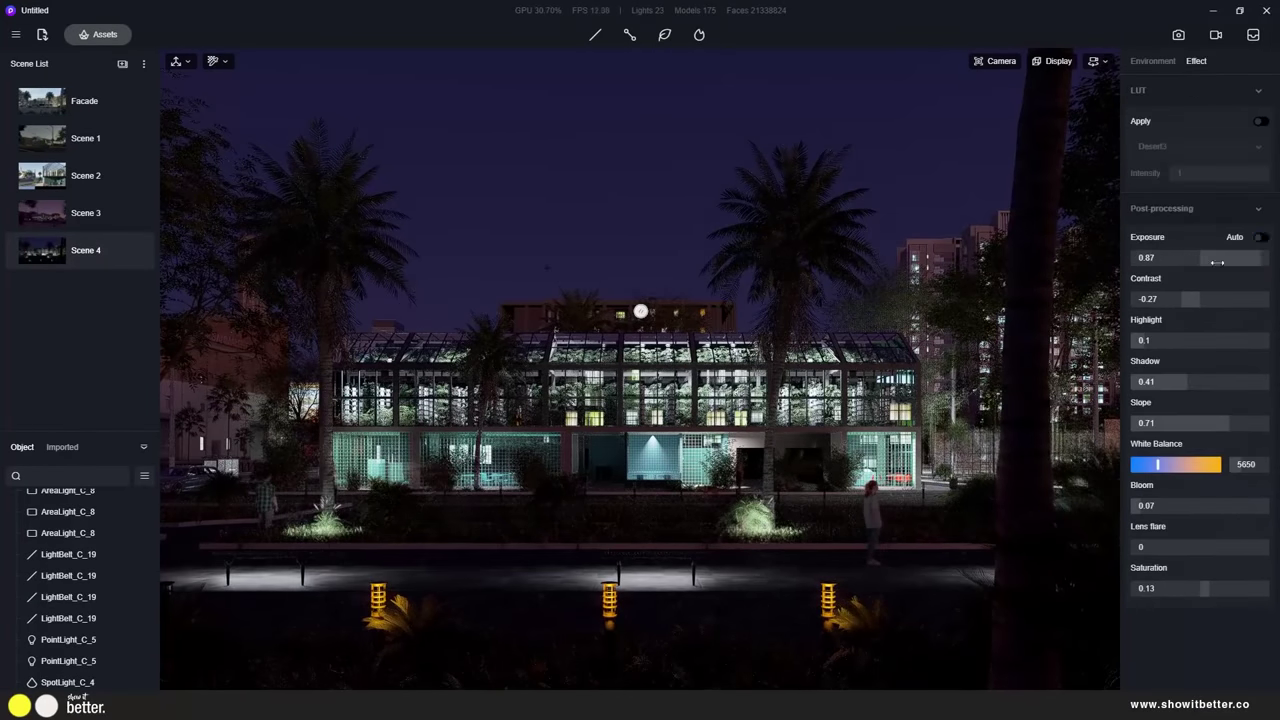
Place a point light high above the plaza with temperature 2650, attenuation radius 9952 and light source radius 7.5
click(595, 34)
click(652, 70)
click(684, 612)
drag(693, 570, 692, 70)
drag(1172, 516, 1140, 516)
drag(1144, 332, 1137, 333)
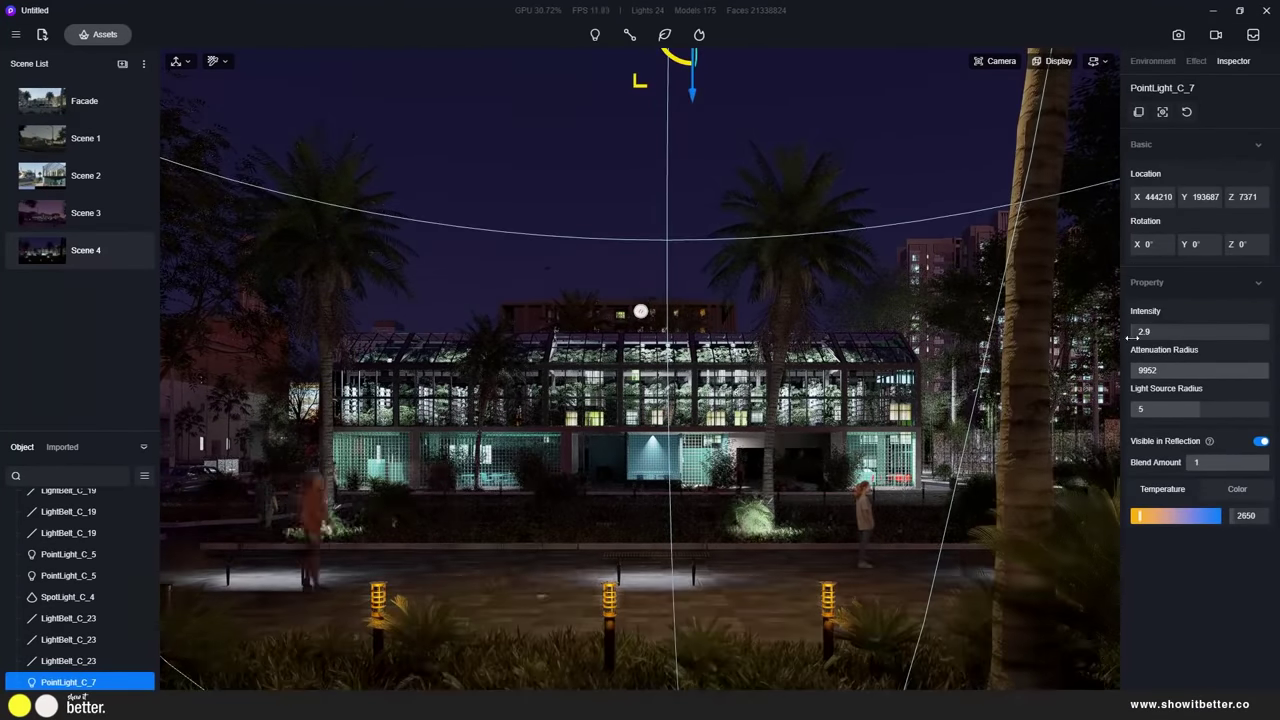
drag(1137, 409, 1234, 409)
Move the plaza point light to X 444210, Y 194667, Z 14070 and set its intensity to 288.5
right_drag(691, 112, 682, 62)
drag(643, 190, 643, 62)
click(86, 250)
drag(1140, 332, 1262, 332)
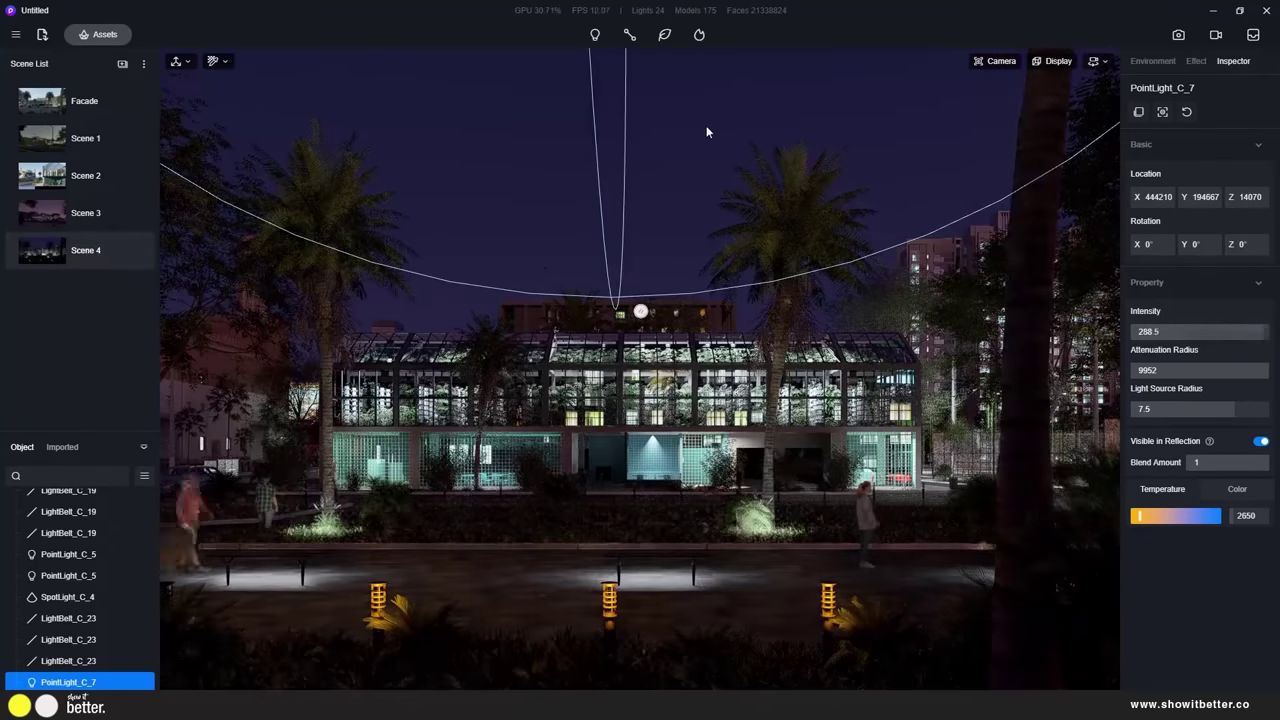
Delete the strip lights under the benches and the birds swarm_01 particle above the greenhouse roof
click(727, 366)
key(Delete)
scroll(86, 600, down, 5)
click(86, 661)
key(Delete)
click(641, 311)
key(Delete)
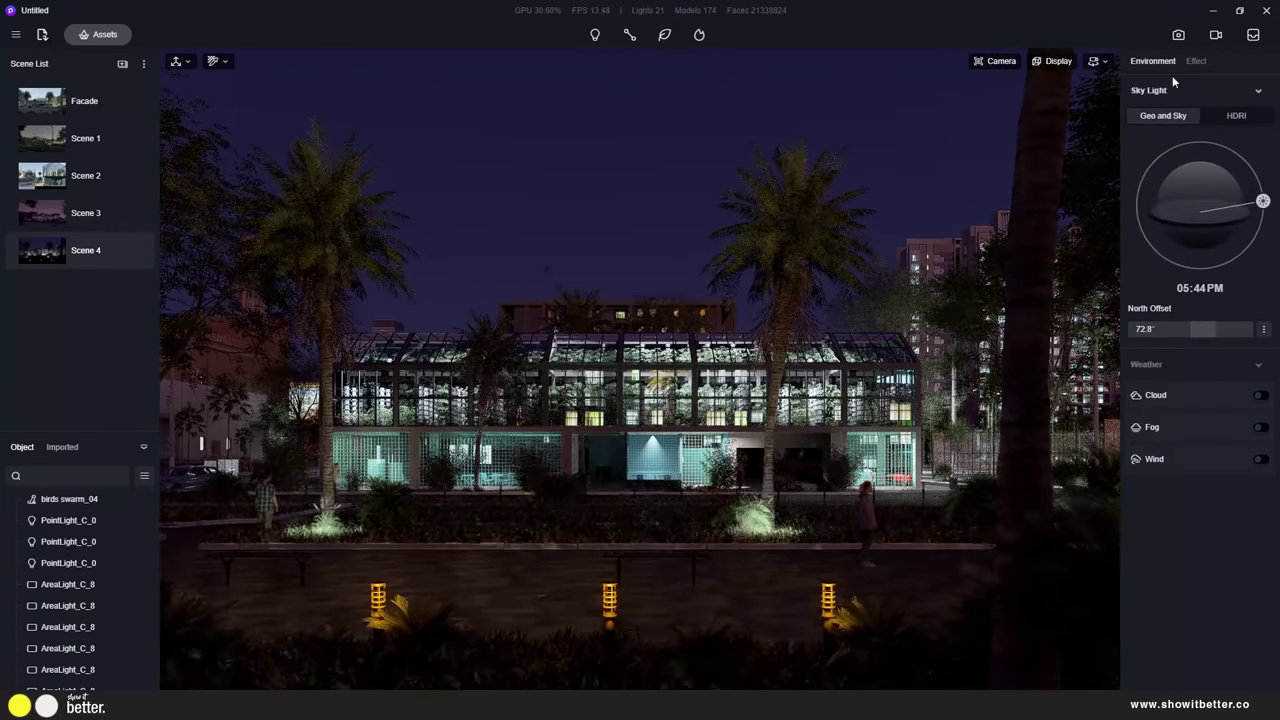
Apply the Heulandite - Rec709_1 LUT at 0.62 intensity with exposure 0.85, contrast -0.03, highlight 0.27, shadow 0.12 and slope 0.57
click(1196, 61)
drag(1205, 302, 1198, 304)
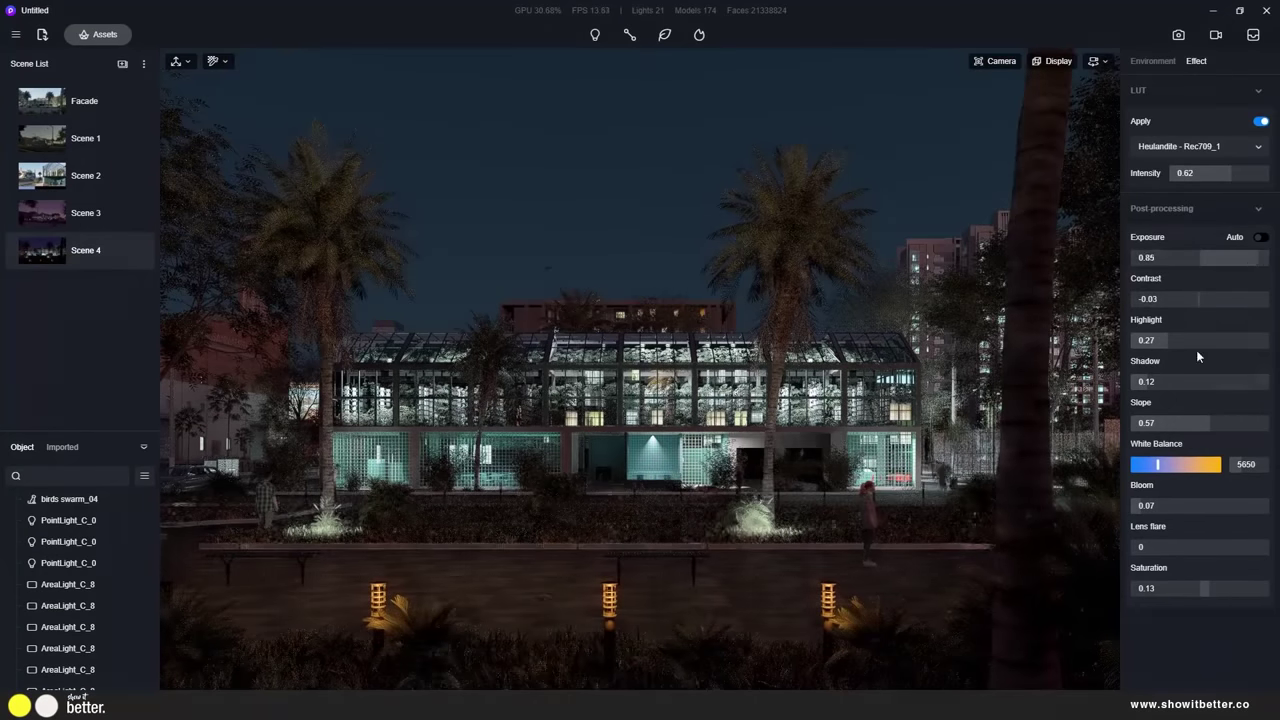
click(1153, 61)
drag(1228, 450, 1176, 450)
click(1196, 62)
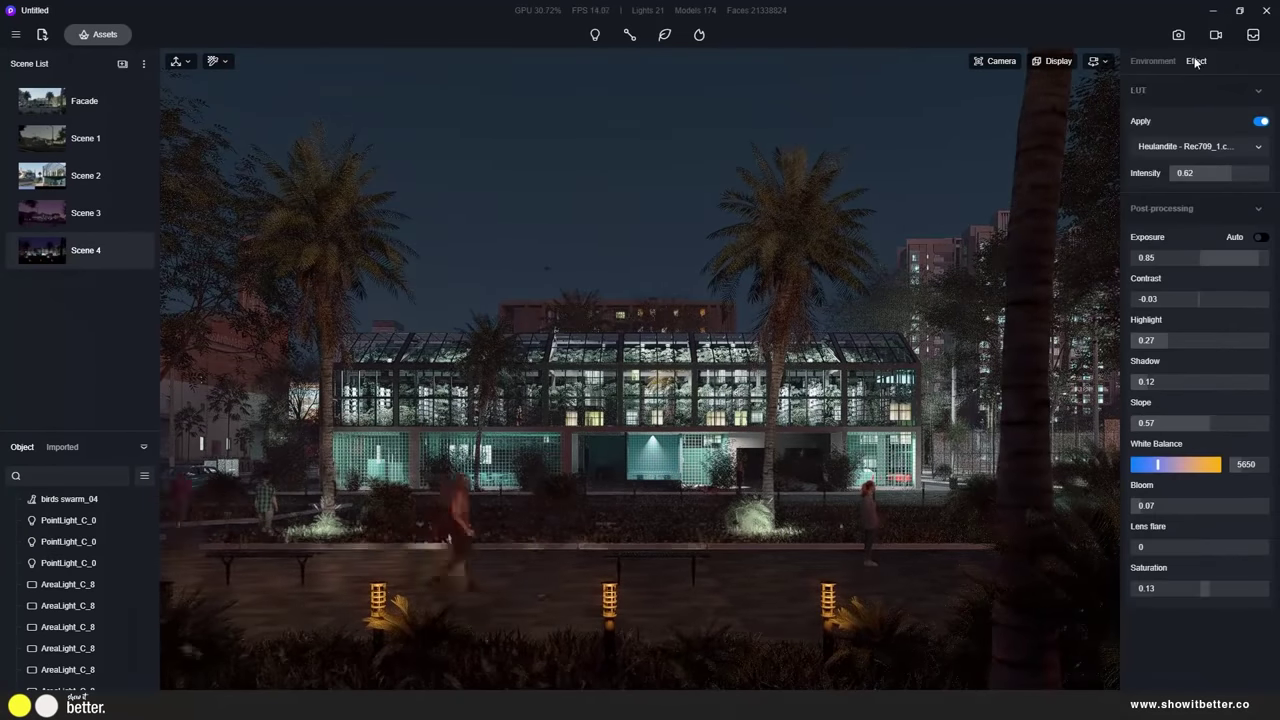
Select the light near the palm in front of the greenhouse and move it upward
scroll(68, 660, down, 5)
click(69, 640)
drag(759, 575, 760, 492)
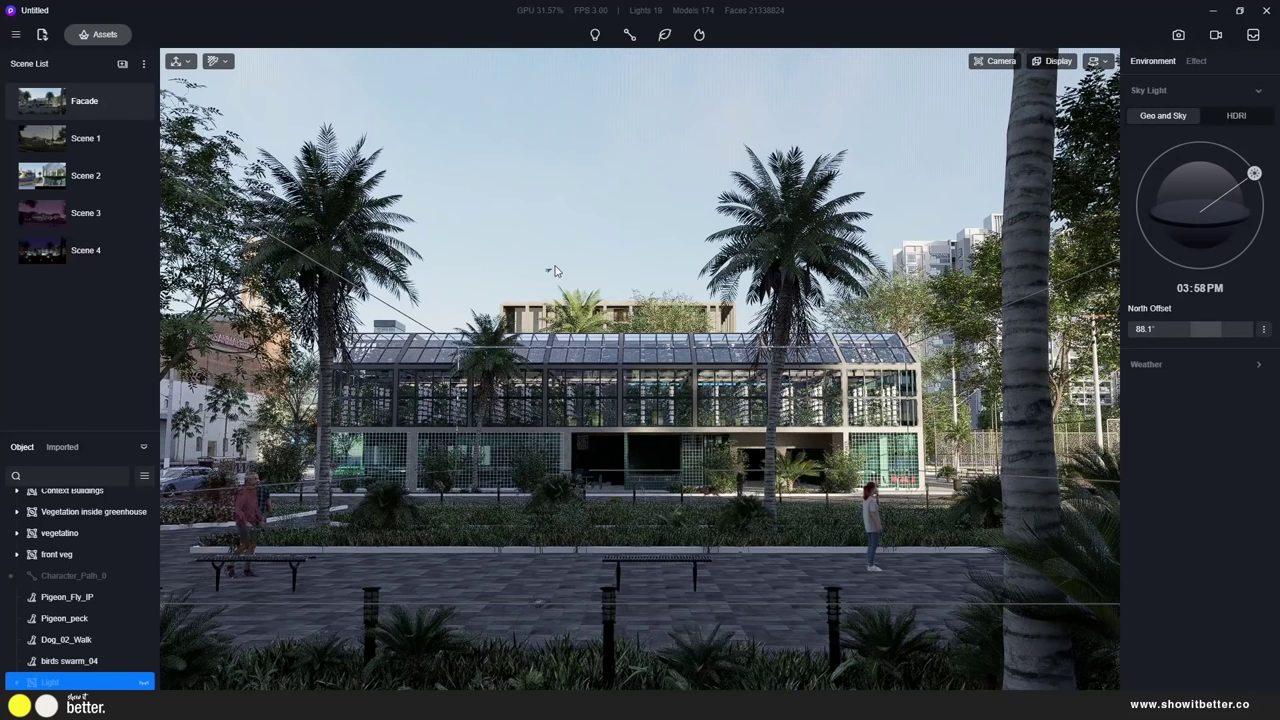
Apply the Heulandite - Rec709_1 LUT to the daytime Facade scene at 0.5 intensity
click(553, 225)
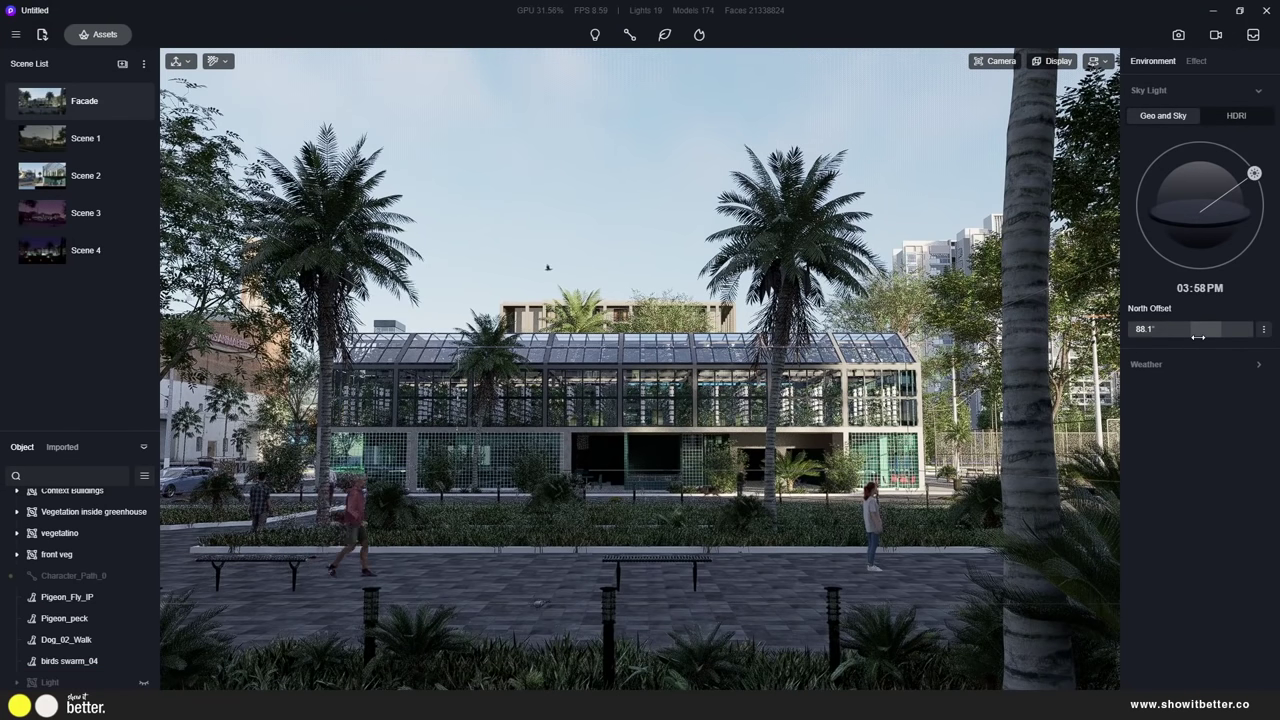
click(1194, 61)
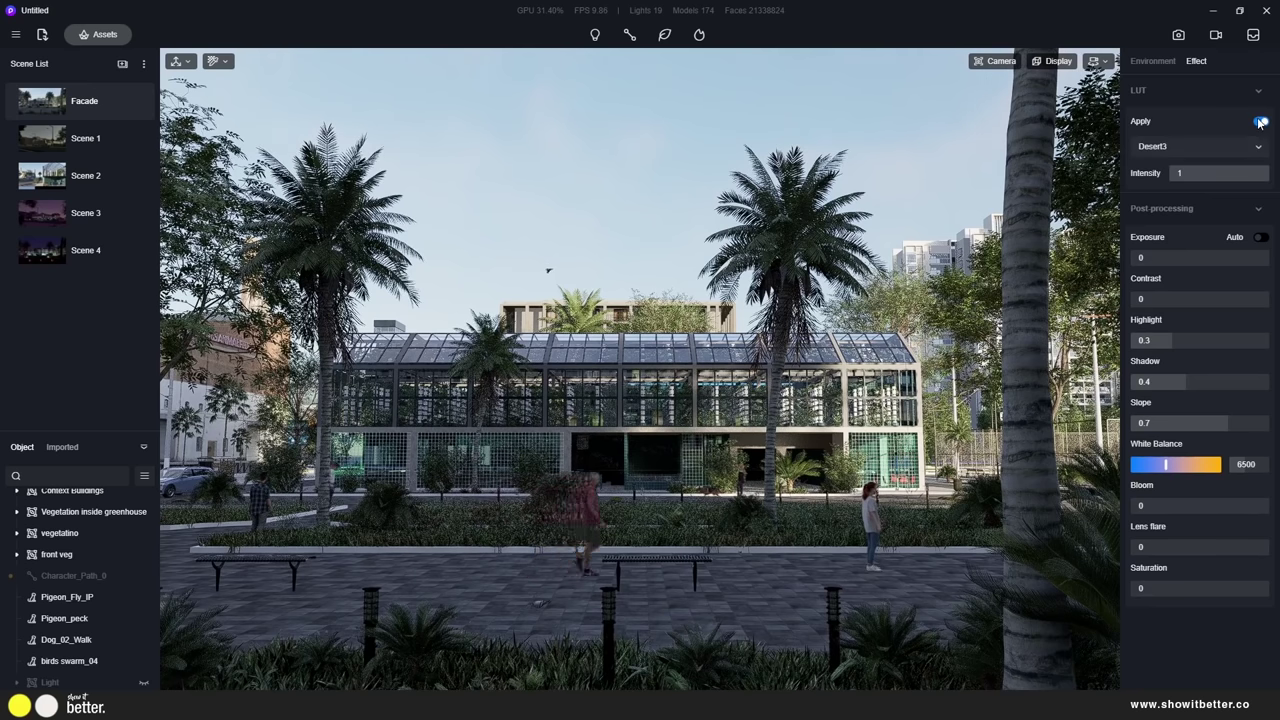
click(1261, 121)
click(1207, 152)
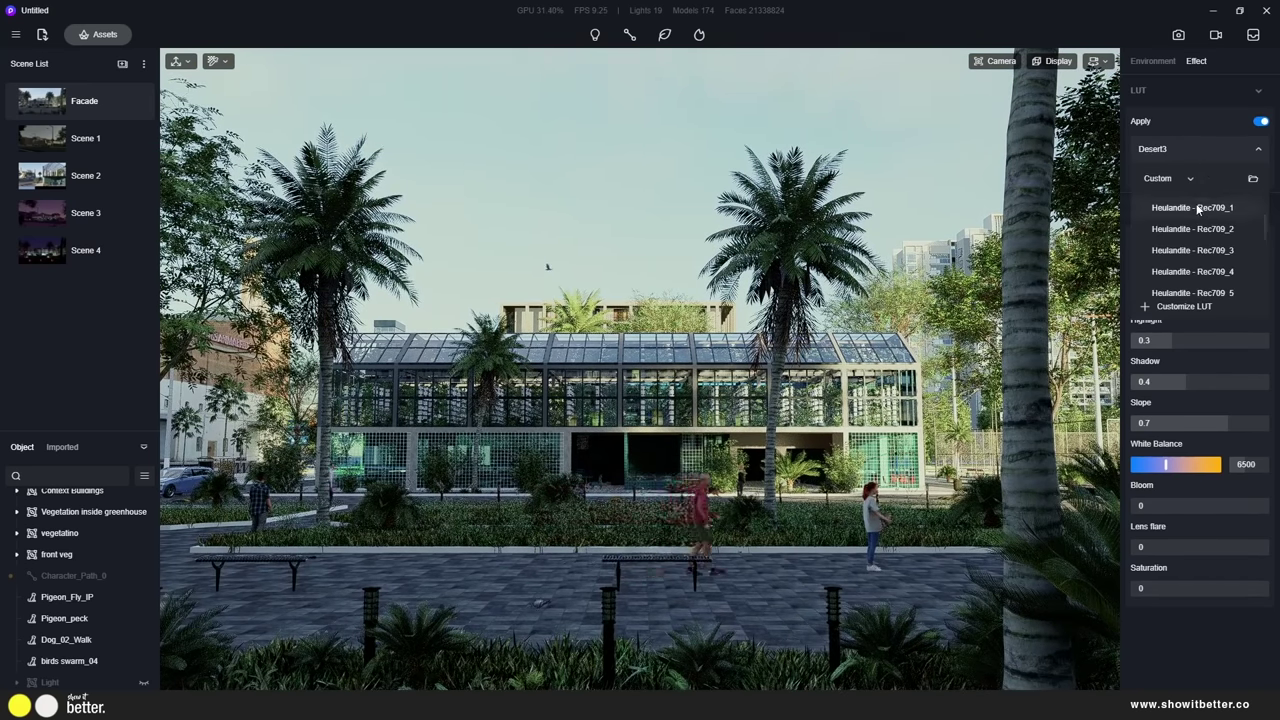
click(1196, 208)
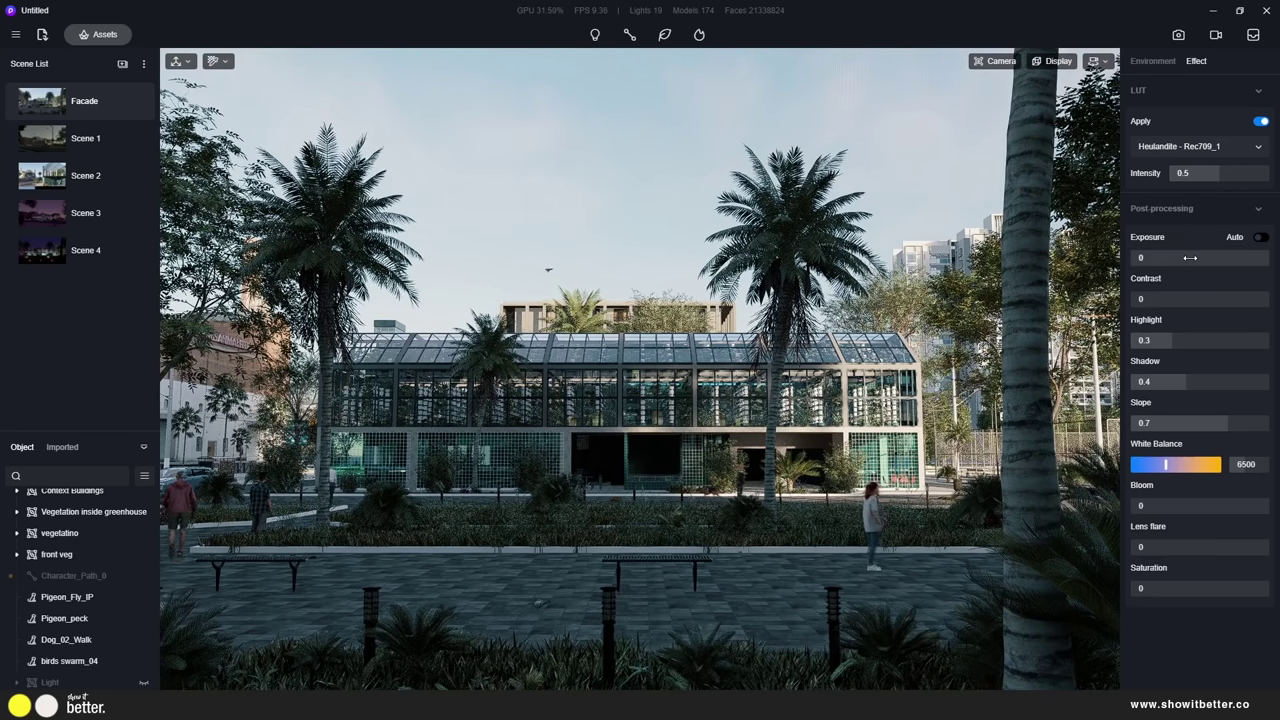
Raise the exposure of the daytime Facade scene slightly
mouse_move(1211, 263)
mouse_down()
mouse_move(1197, 263)
mouse_move(1217, 262)
mouse_up()
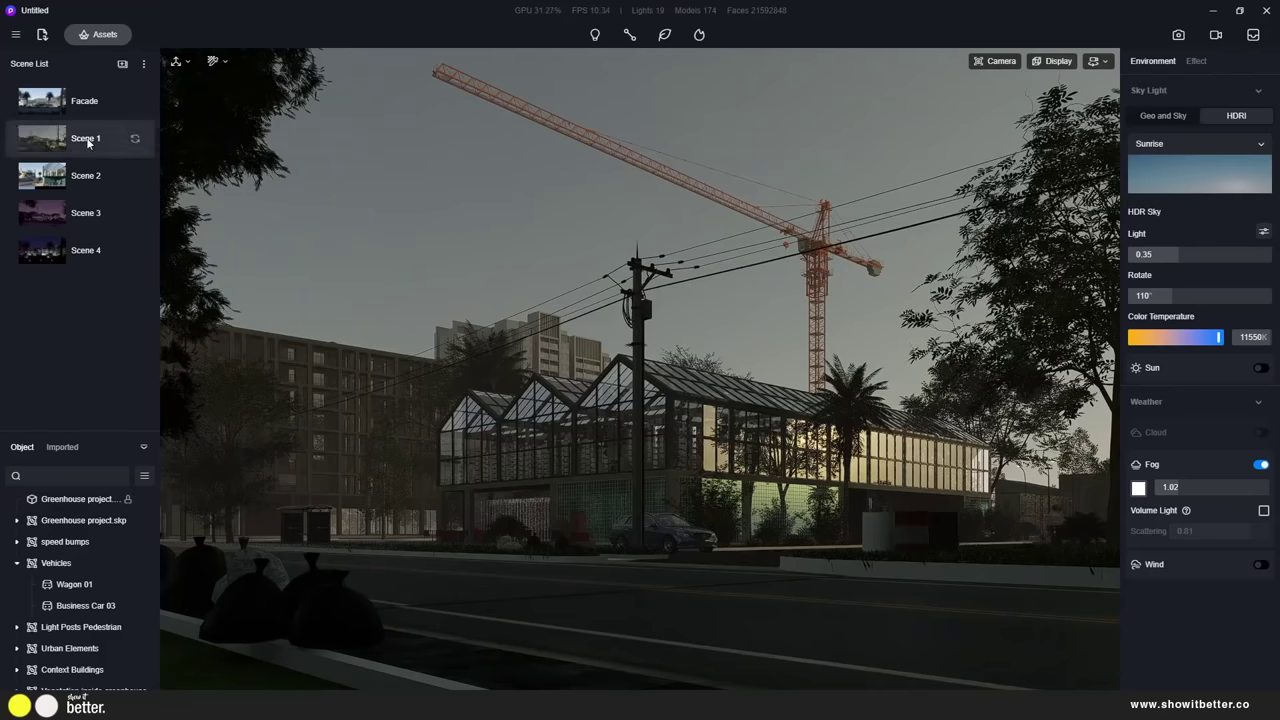
Search the Scene 1 asset library for "sitting" and place Dog_01_Sitting on the road in front of the greenhouse
click(995, 61)
click(98, 35)
click(93, 258)
scroll(340, 450, down, 5)
click(120, 125)
text(sitting)
key(Return)
scroll(404, 302, down, 4)
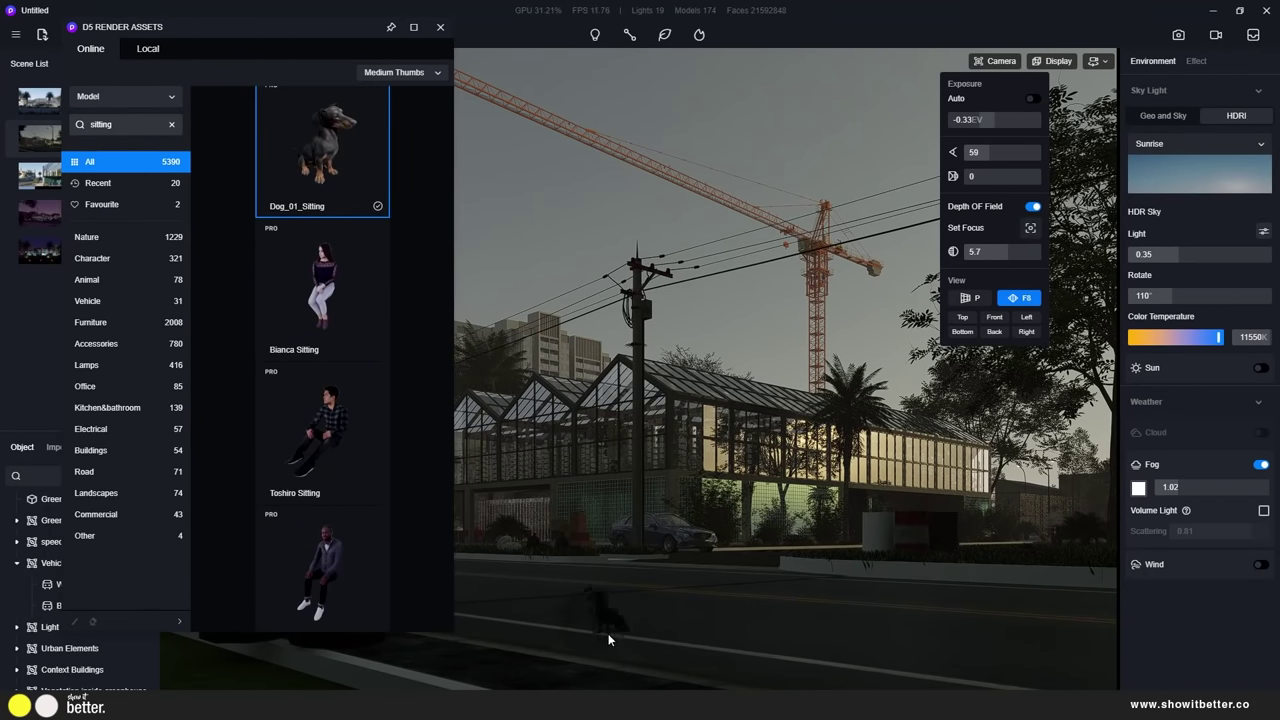
click(608, 640)
Place the Tony Sitting character in the foreground beside the garbage bags, facing the greenhouse
scroll(335, 477, down, 2)
click(505, 678)
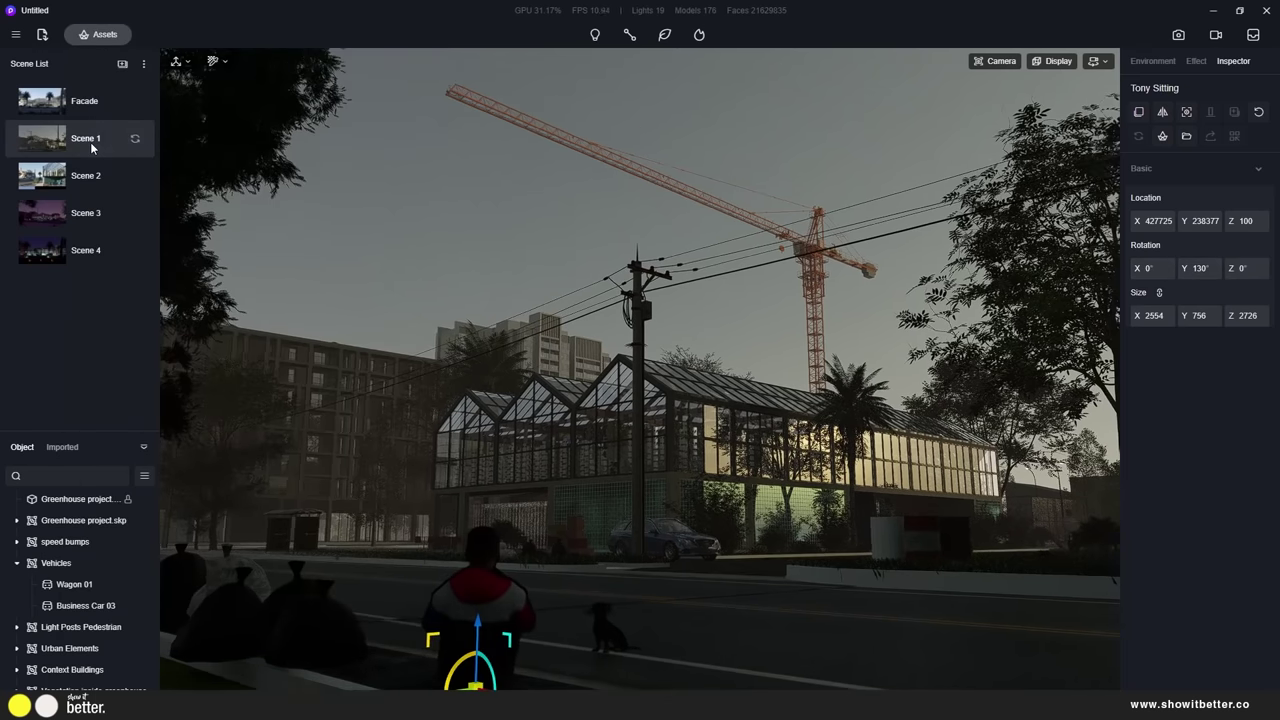
click(512, 216)
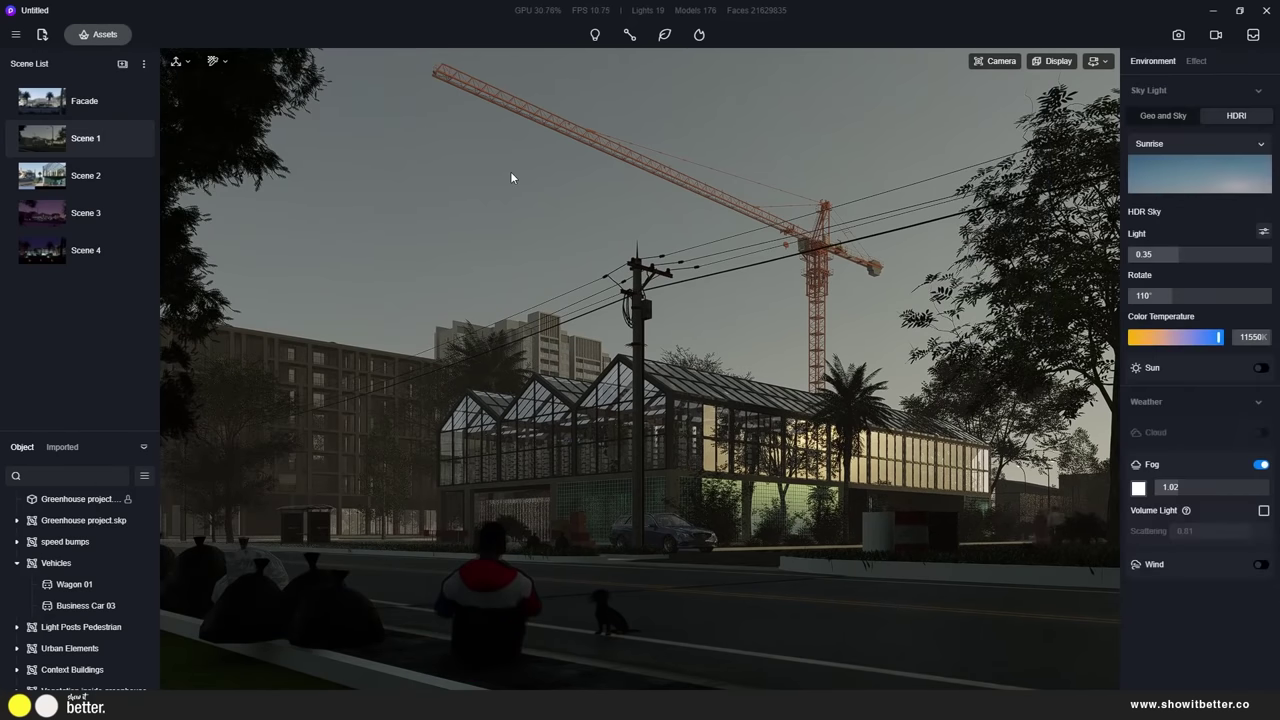
Select the sitting dog and turn it so that it faces the greenhouse
click(490, 530)
click(613, 628)
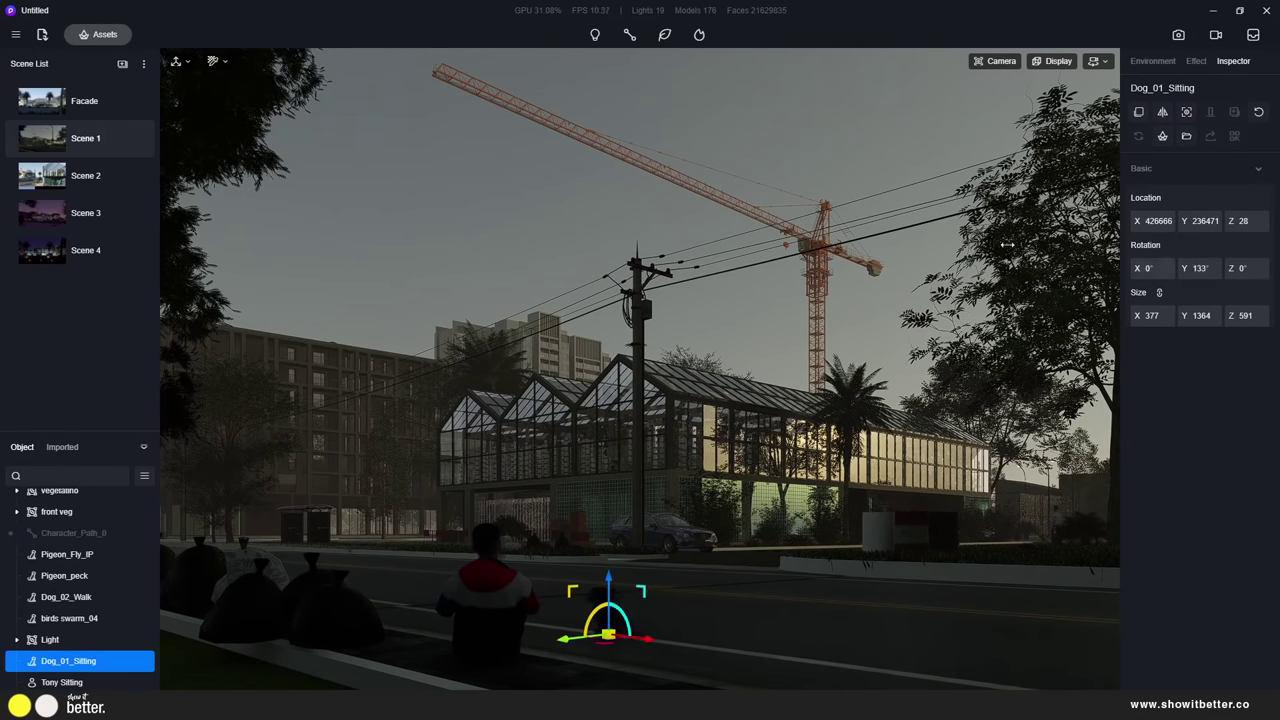
click(537, 216)
Place Truck 01 from the large and medium-sized vehicle models on the road behind the garbage bags
click(98, 34)
click(124, 304)
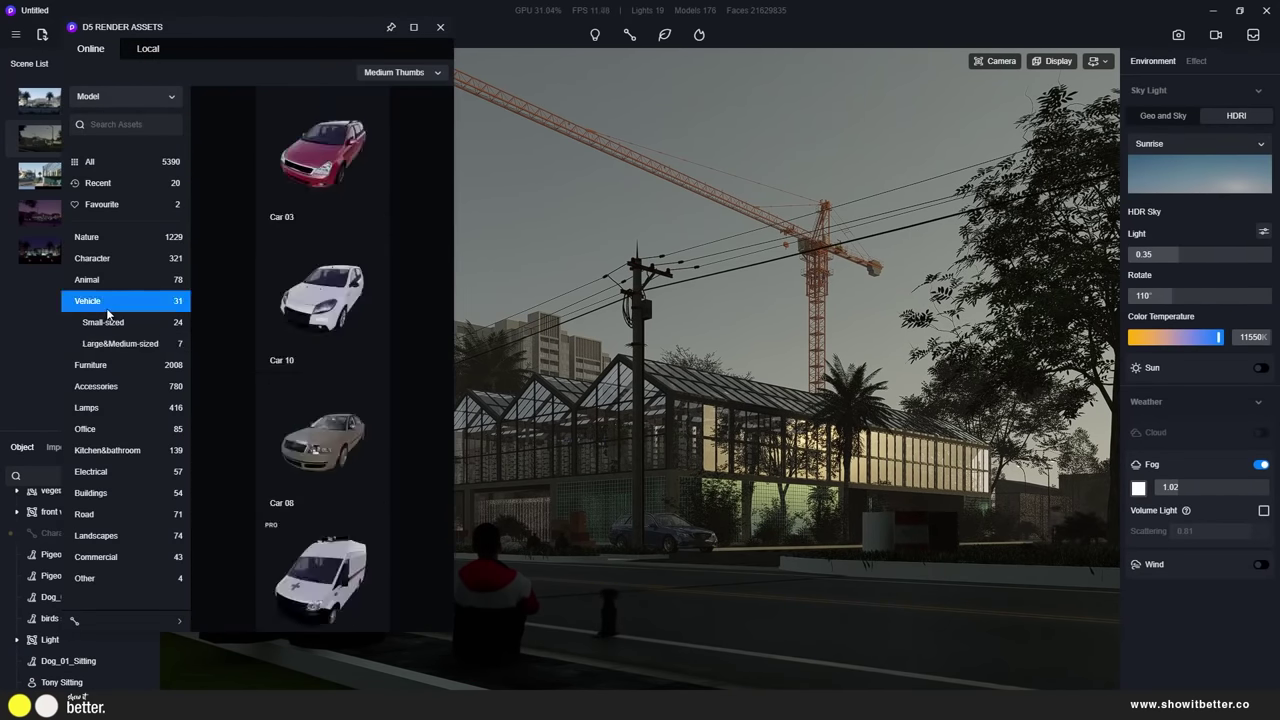
click(118, 343)
scroll(257, 310, down, 5)
click(372, 551)
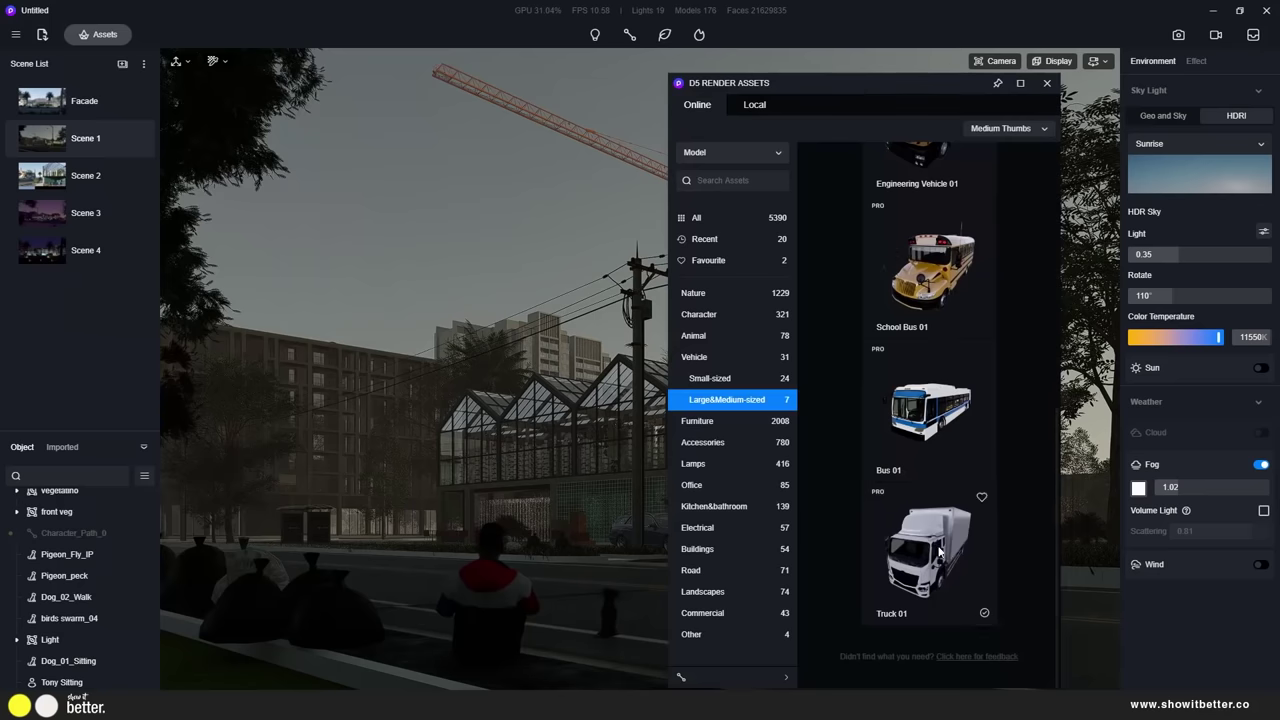
click(926, 554)
click(397, 574)
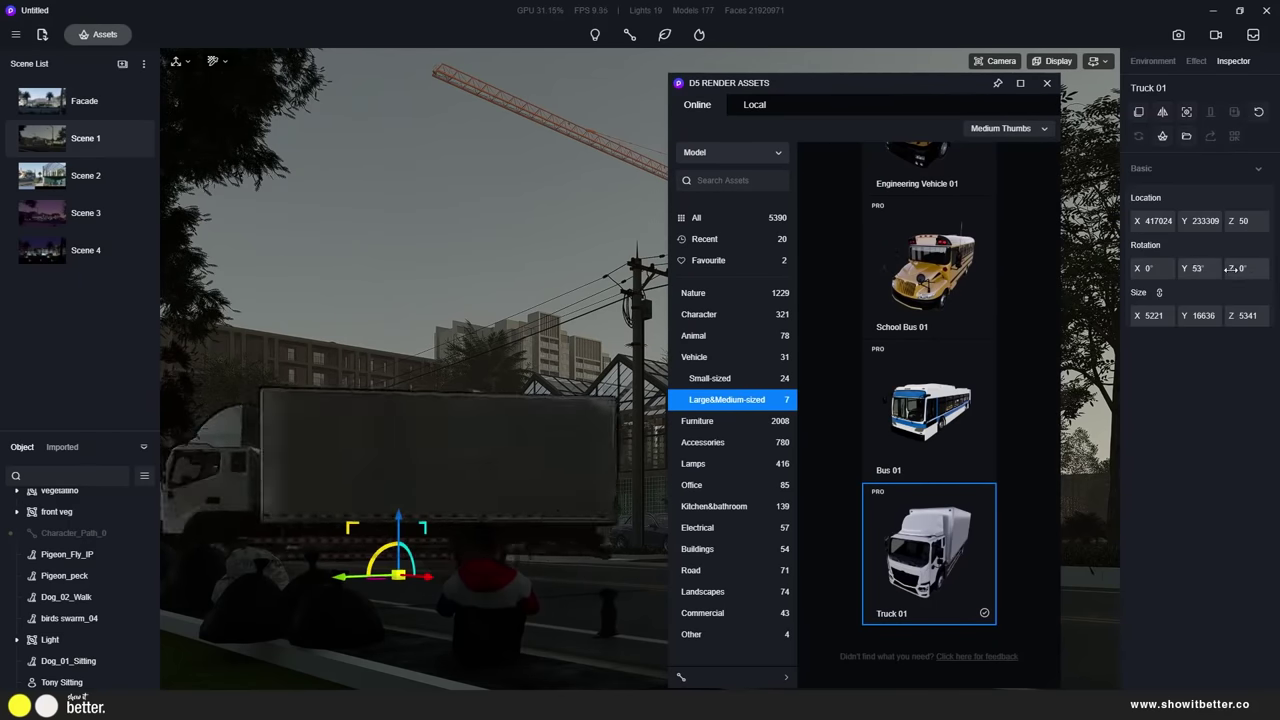
Rotate the truck to 83° and move it farther back along the street, behind the garbage bags
drag(374, 578, 410, 578)
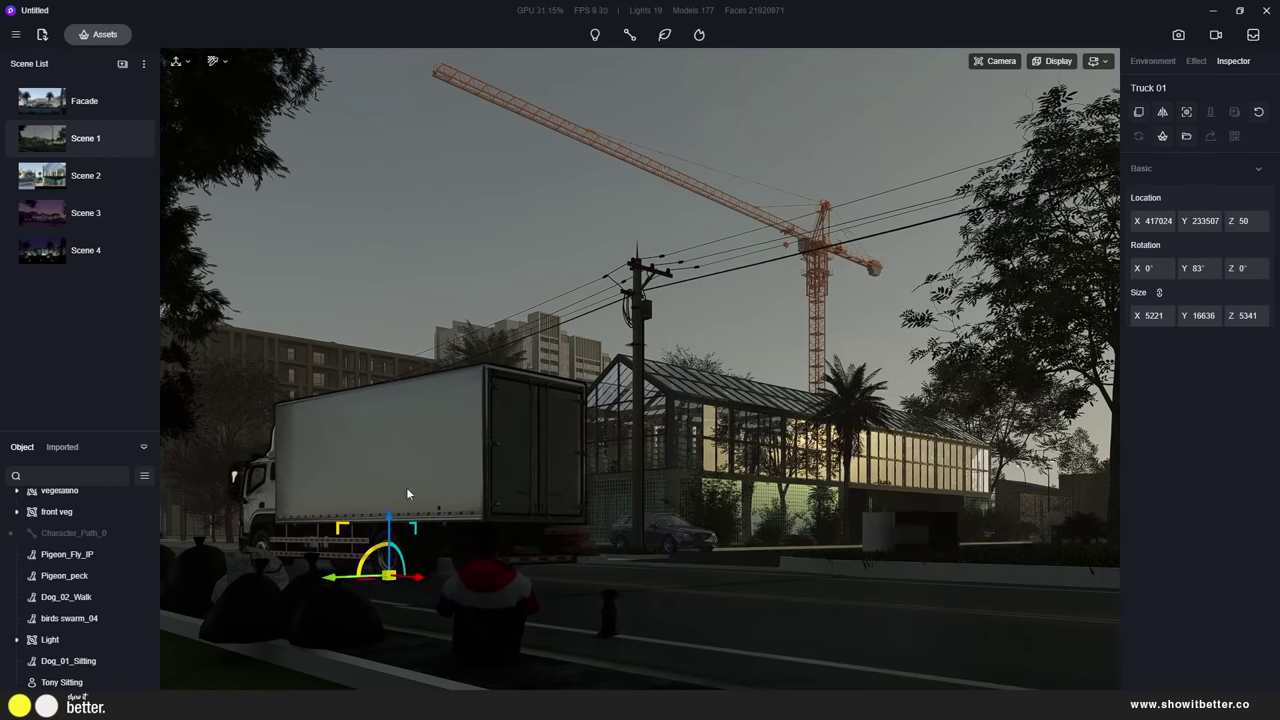
drag(407, 493, 245, 500)
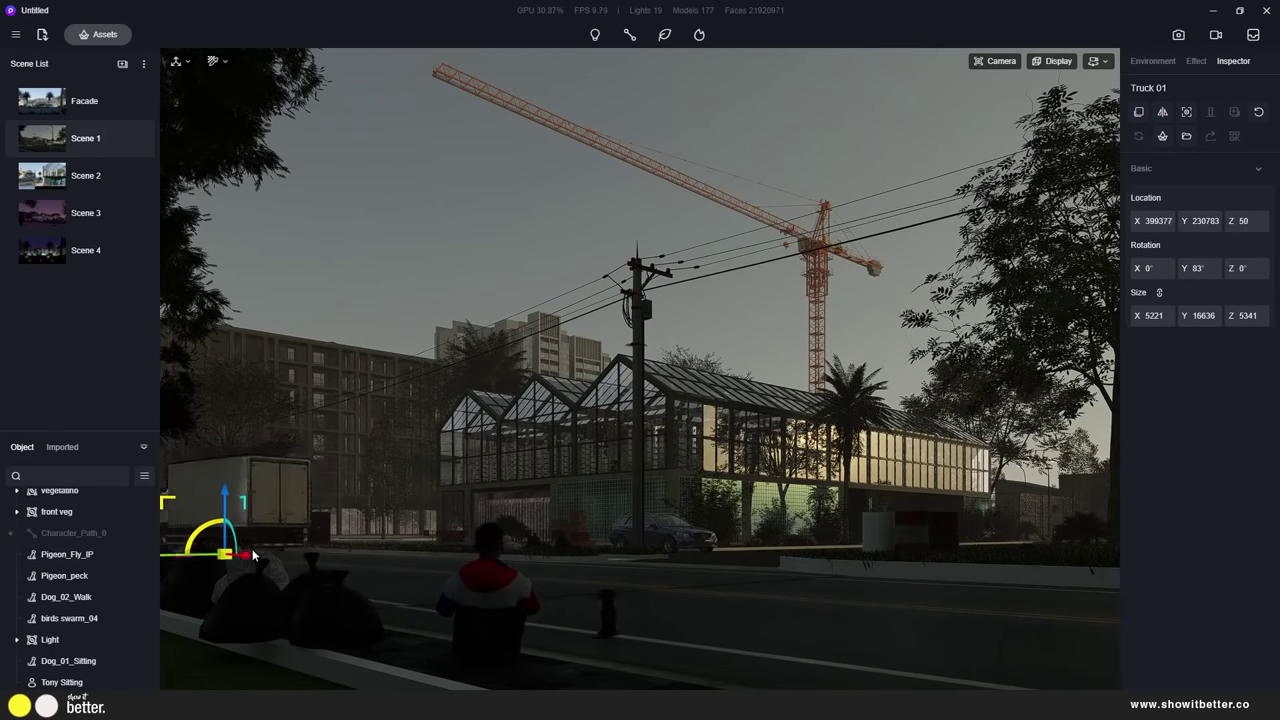
click(318, 313)
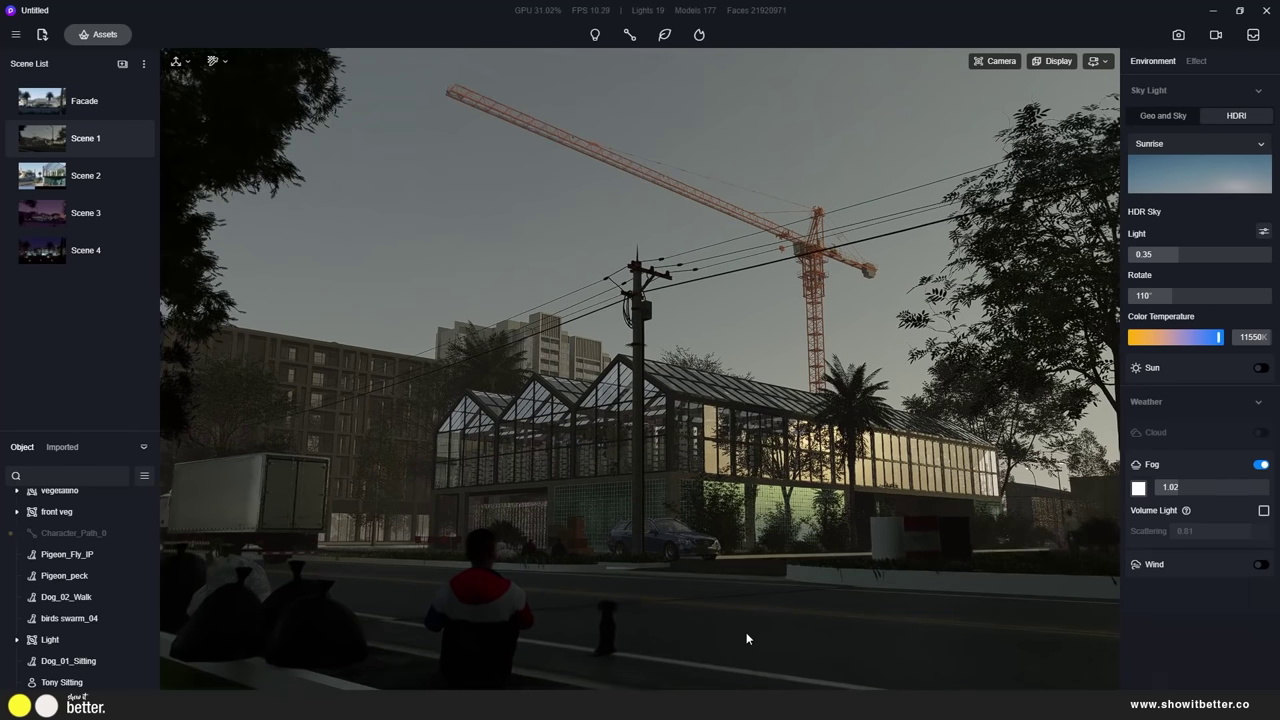
Lower the roughness of road material 17 - Default1, and give 14 - Default1 a roughness of 0.25 and metallic of 0.34
click(747, 638)
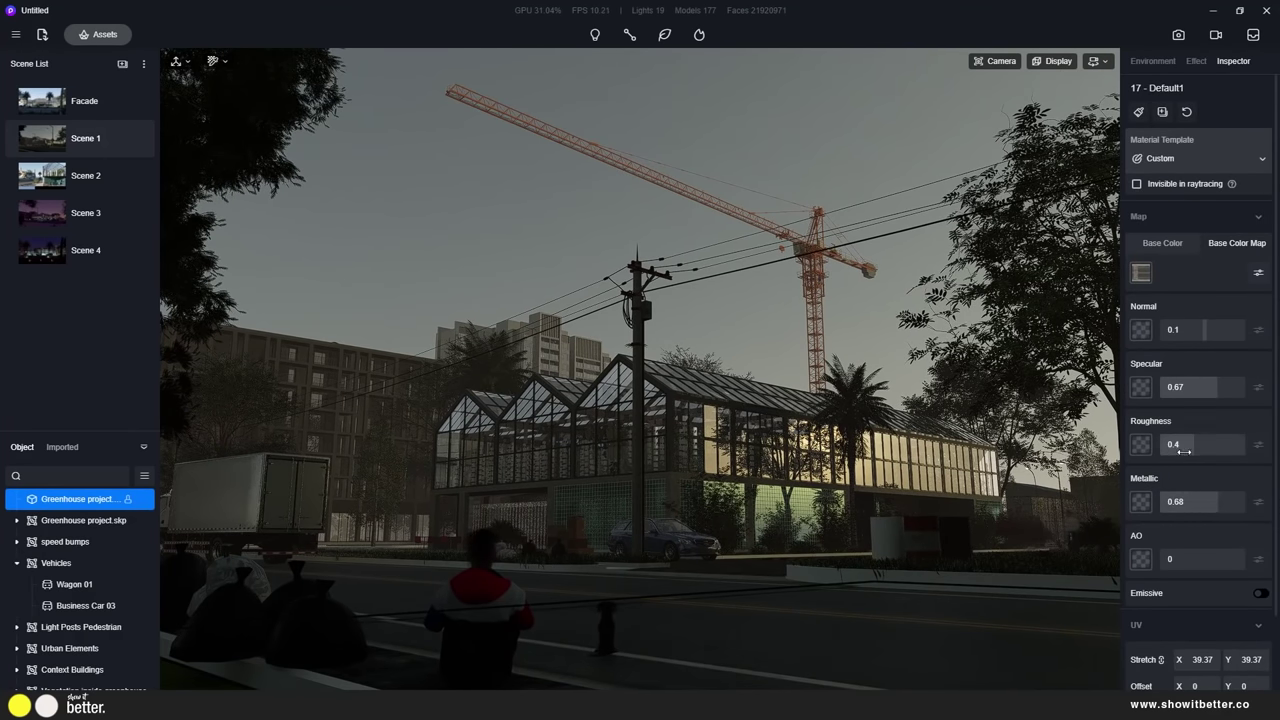
drag(1194, 444, 1178, 444)
drag(1217, 501, 1167, 507)
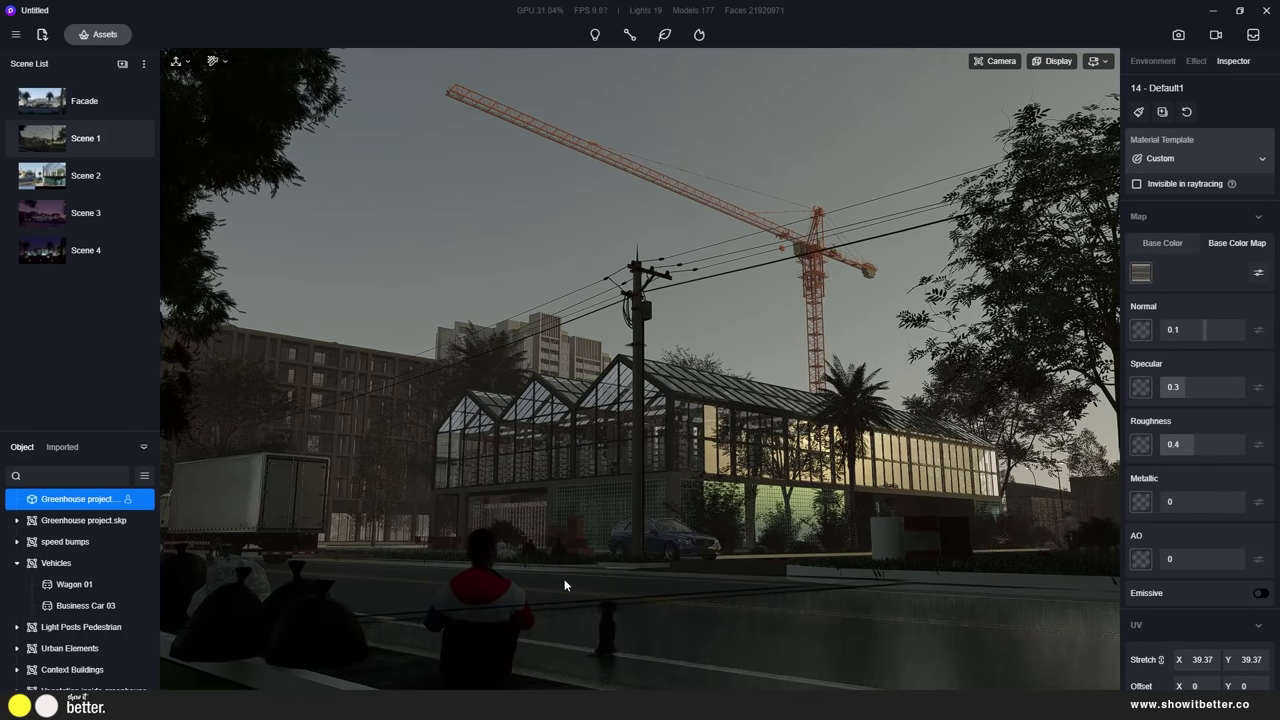
drag(1186, 447, 1180, 447)
Use High preview quality, toggle the Light group's visibility and check the lights it contains
click(1051, 61)
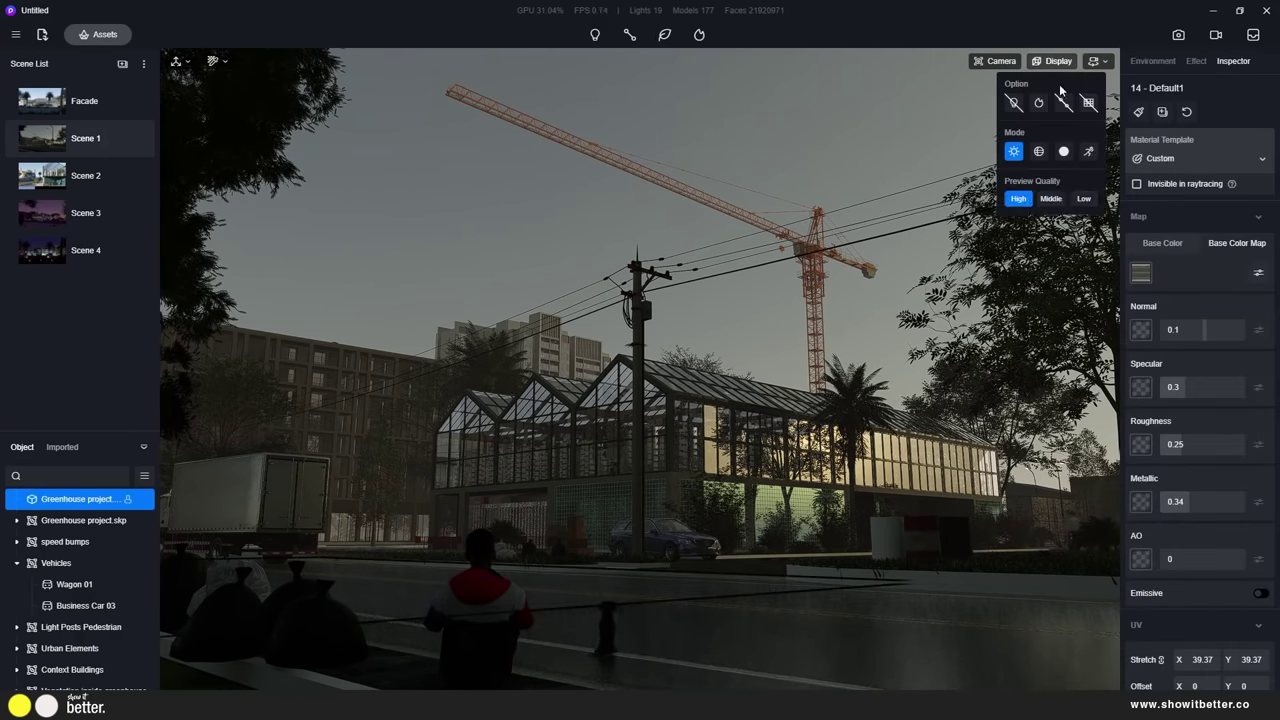
click(1018, 199)
scroll(68, 590, down, 4)
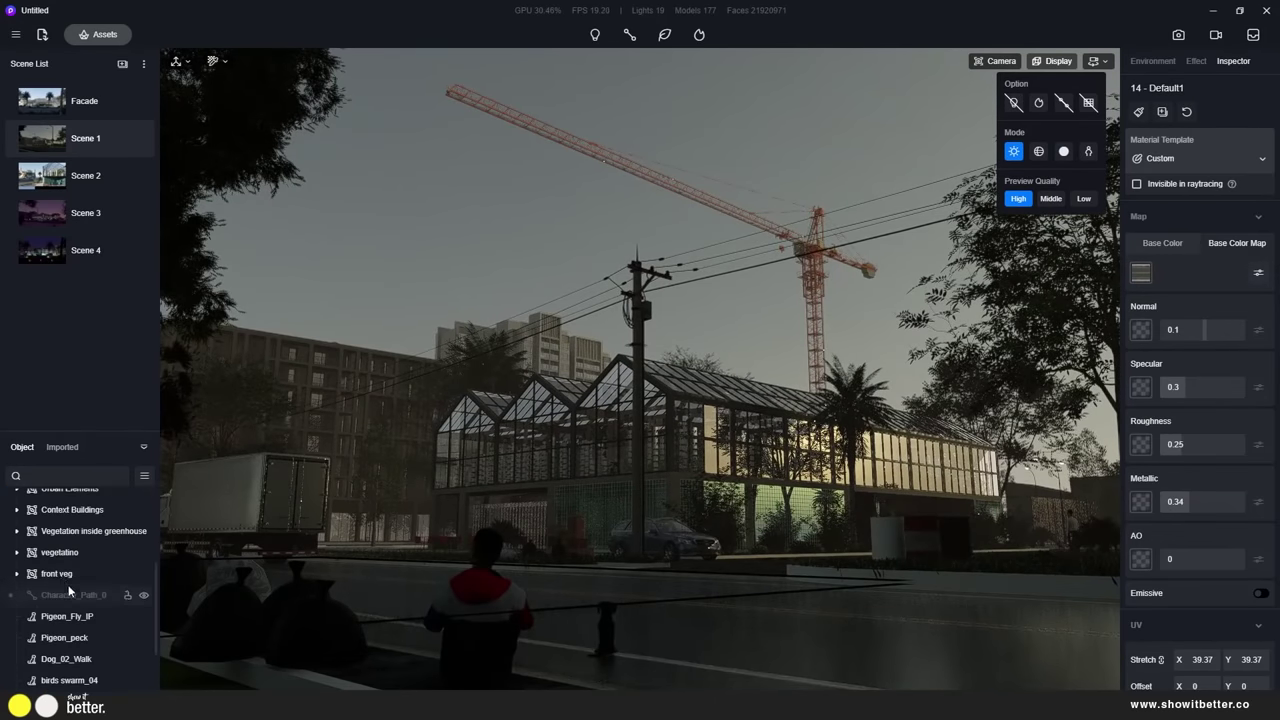
scroll(97, 630, down, 4)
click(143, 620)
click(17, 618)
scroll(86, 600, down, 4)
scroll(86, 569, up, 4)
click(17, 618)
Try Geo and Sky lighting with a shifted sun position, and return to the HDRI sky
click(1163, 64)
click(1163, 116)
mouse_move(1244, 161)
mouse_down()
mouse_move(1263, 192)
mouse_move(1257, 180)
mouse_up()
click(1245, 118)
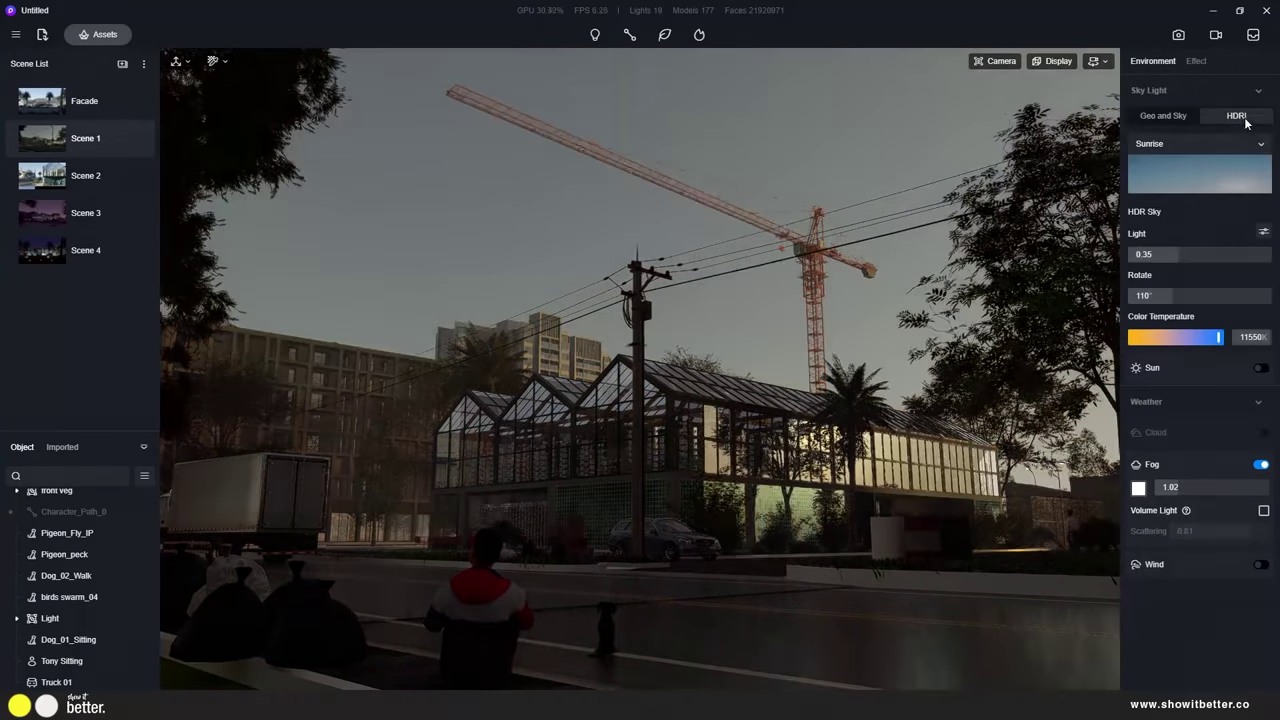
Set the depth of field to 4.5, the HDRI sky to light 0.13, rotation 111.7° and 7500K, and the fog to 0.67
click(995, 61)
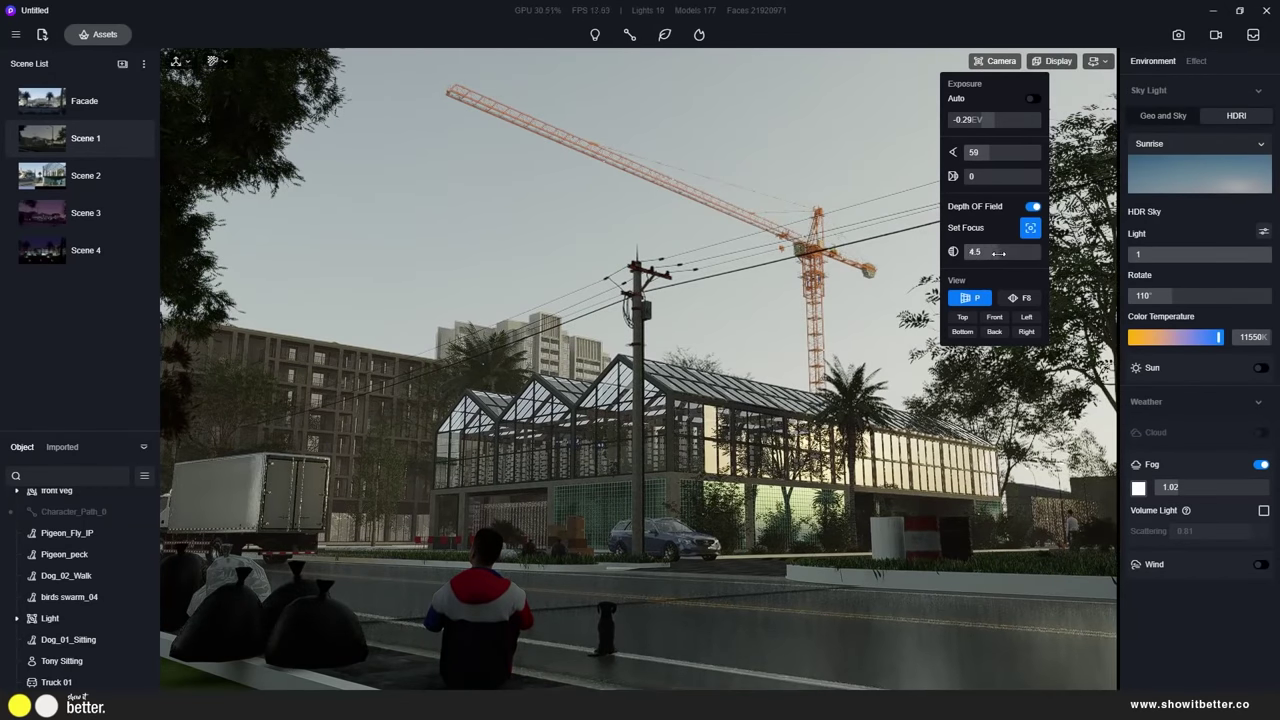
drag(1192, 342, 1181, 341)
click(1261, 368)
click(1261, 368)
mouse_move(1189, 488)
mouse_down()
mouse_move(1209, 491)
mouse_move(1170, 490)
mouse_up()
mouse_move(1182, 298)
mouse_down()
mouse_move(1277, 314)
mouse_move(1159, 300)
mouse_move(1172, 299)
mouse_up()
drag(1222, 258, 1147, 255)
Add copies of the LightBelt_C_19 strip light inside the greenhouse and select the area light on its ground floor
click(50, 618)
click(16, 618)
click(85, 575)
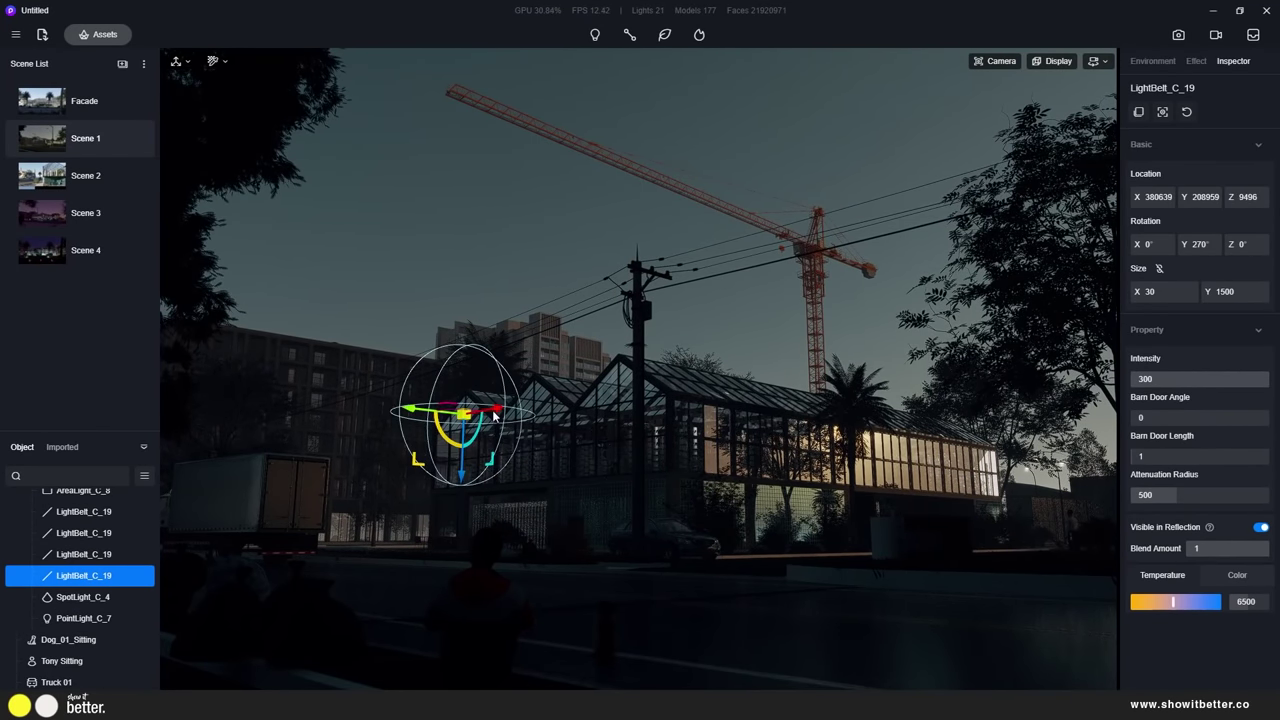
click(676, 547)
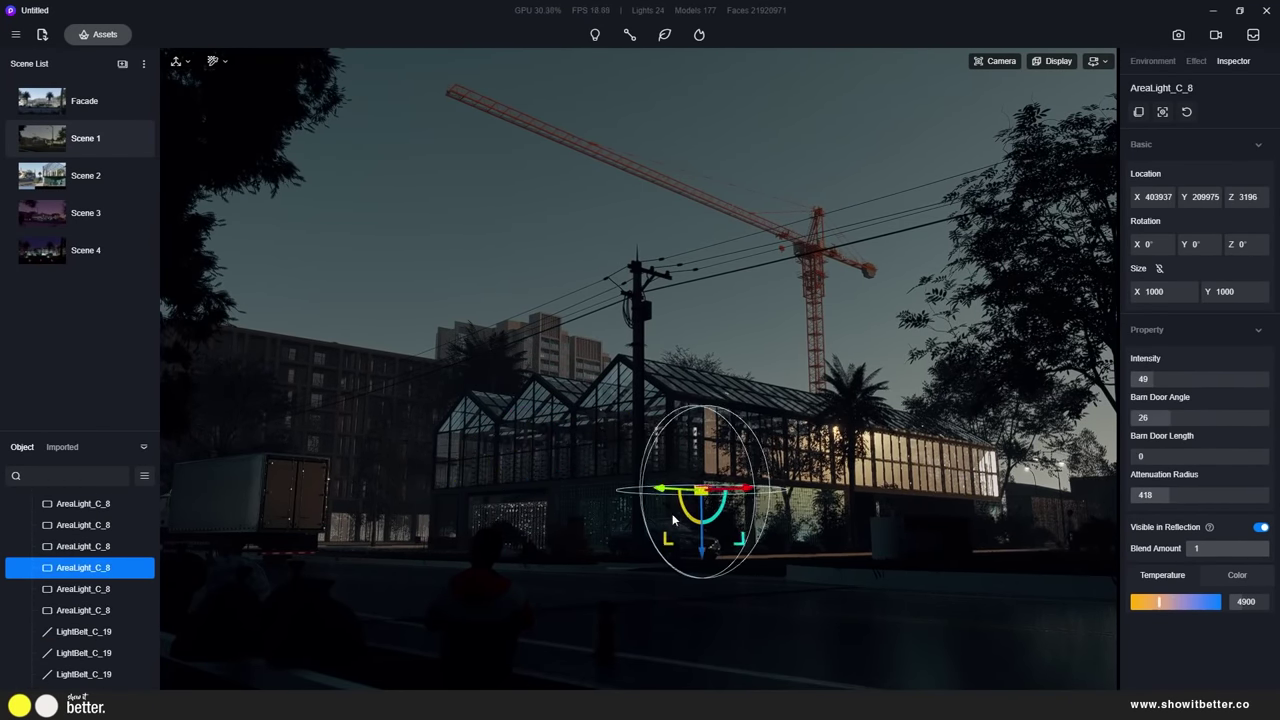
click(557, 229)
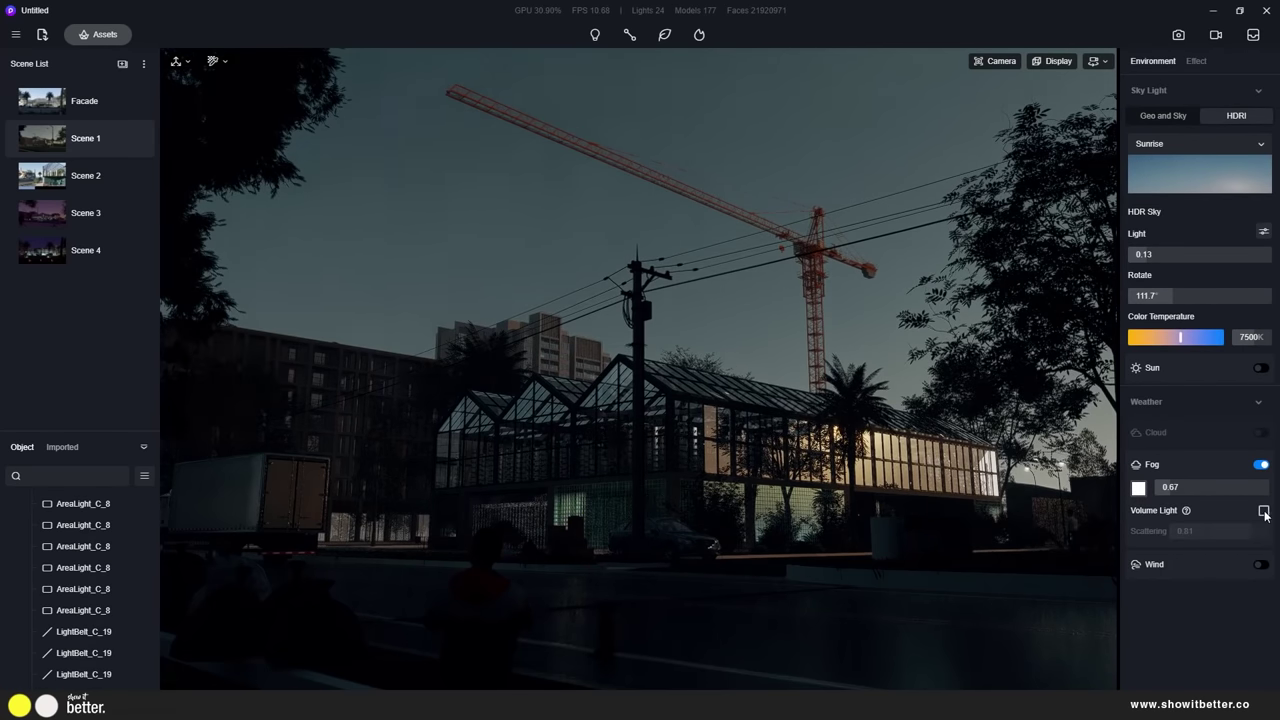
Place a Cinnamomum japonicum 01_L tree at the street edge in front of the greenhouse and return to Scene 1
click(98, 34)
scroll(651, 500, down, 5)
click(652, 541)
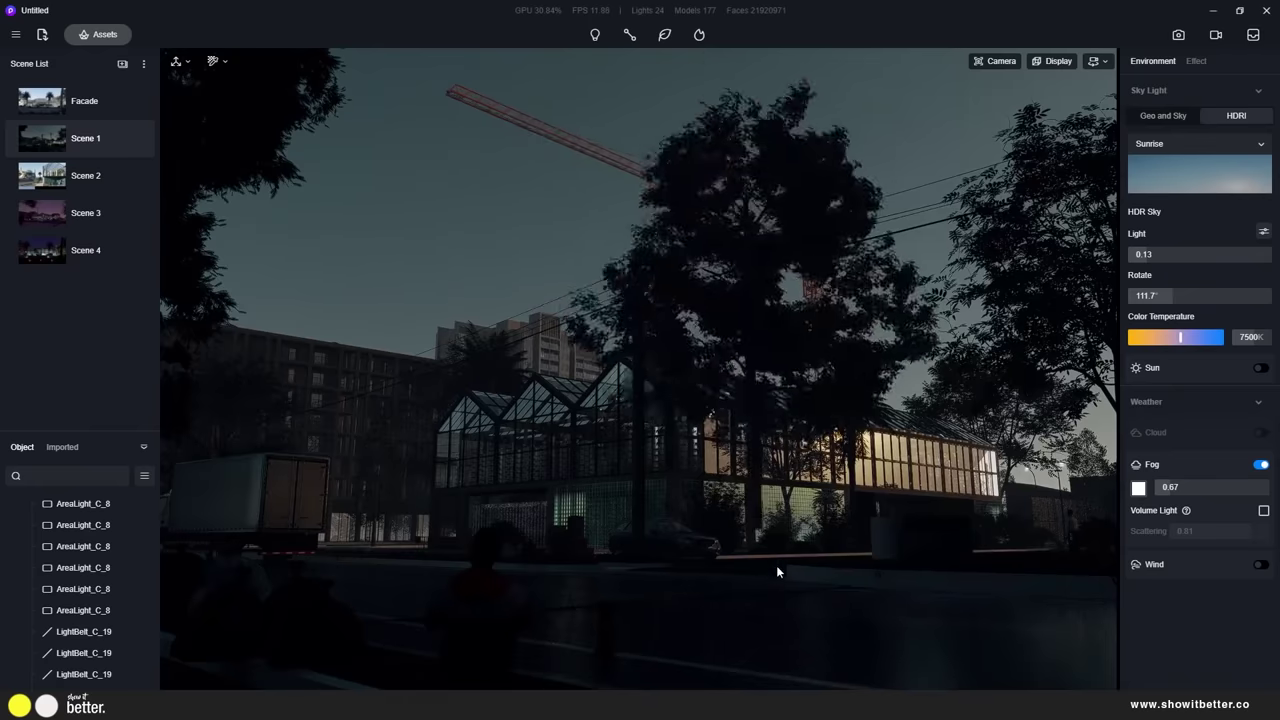
click(776, 565)
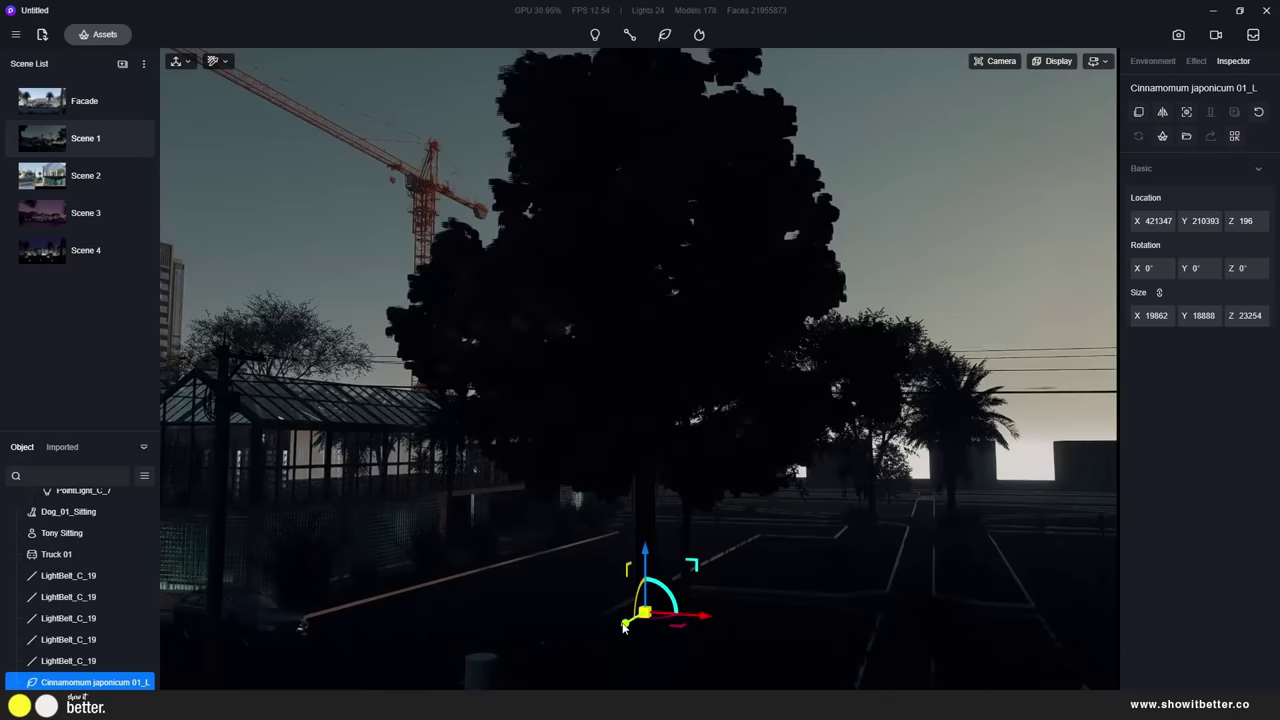
click(108, 136)
click(520, 212)
Place Cinnamomum japonicum 02_L trees along the roadside, update Scene 1, and add a Citrus limon tree beside the truck
right_drag(838, 426, 828, 432)
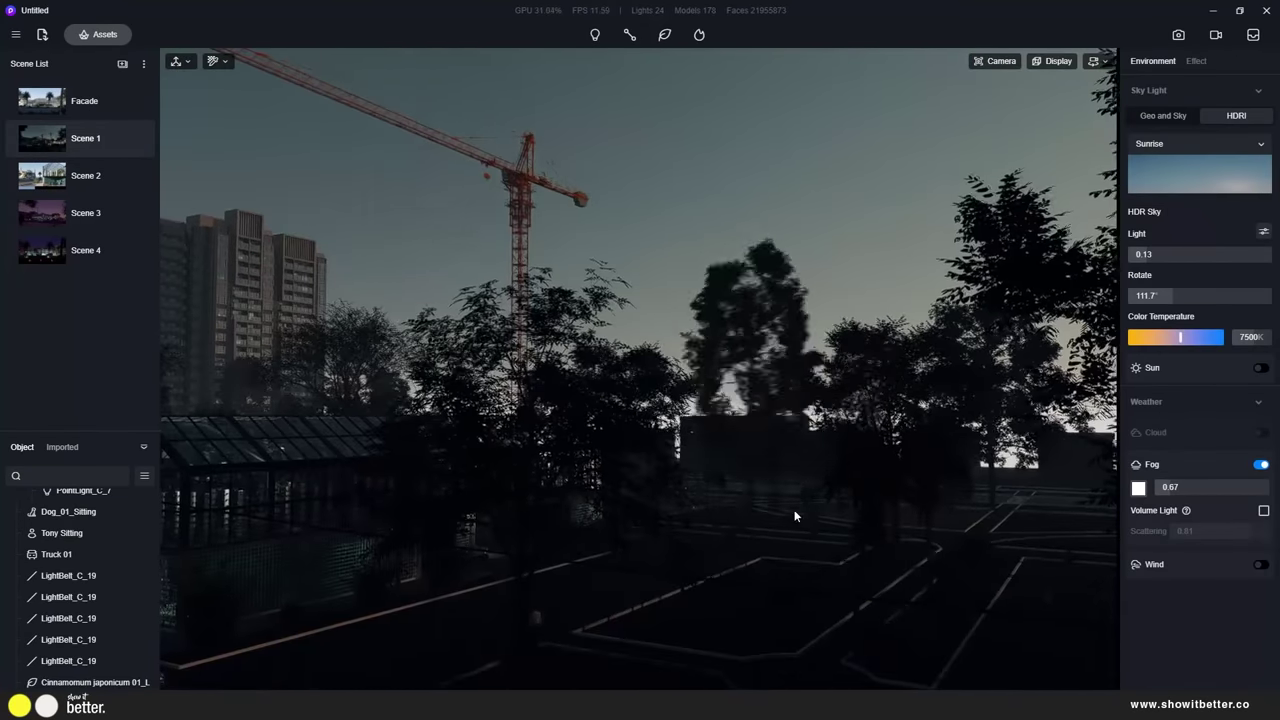
right_drag(795, 513, 854, 501)
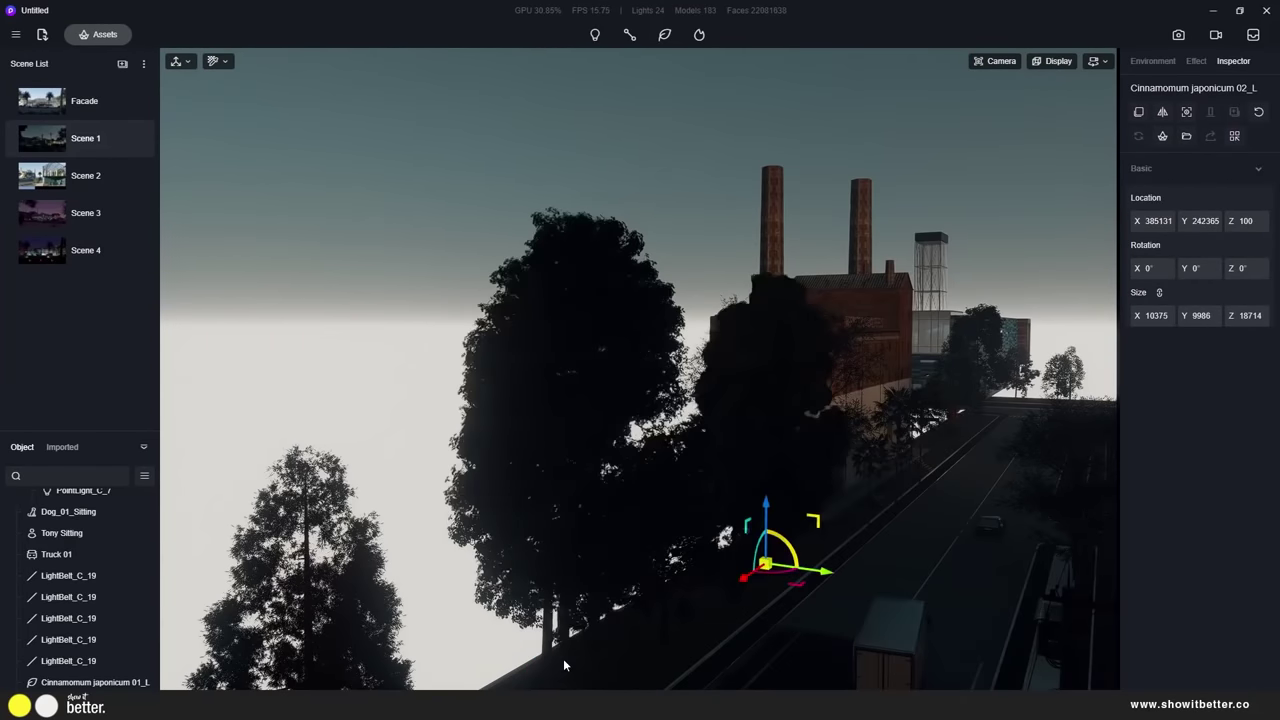
click(85, 138)
click(135, 139)
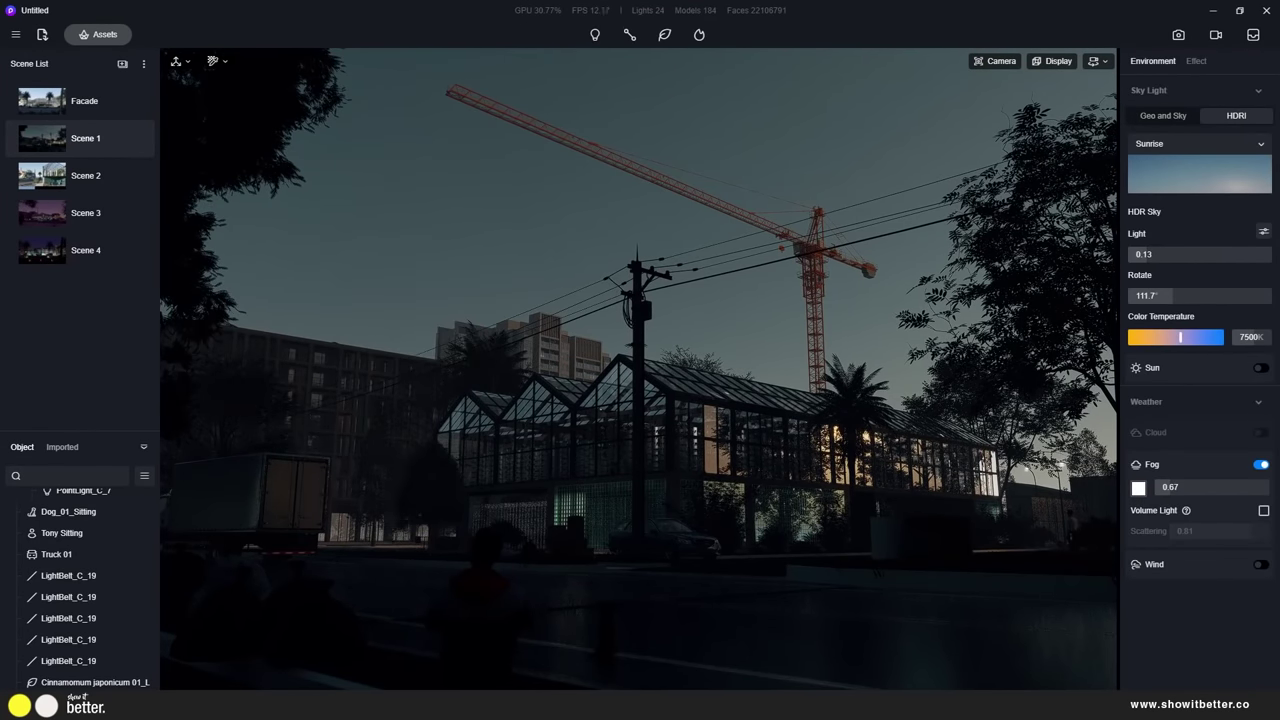
click(372, 558)
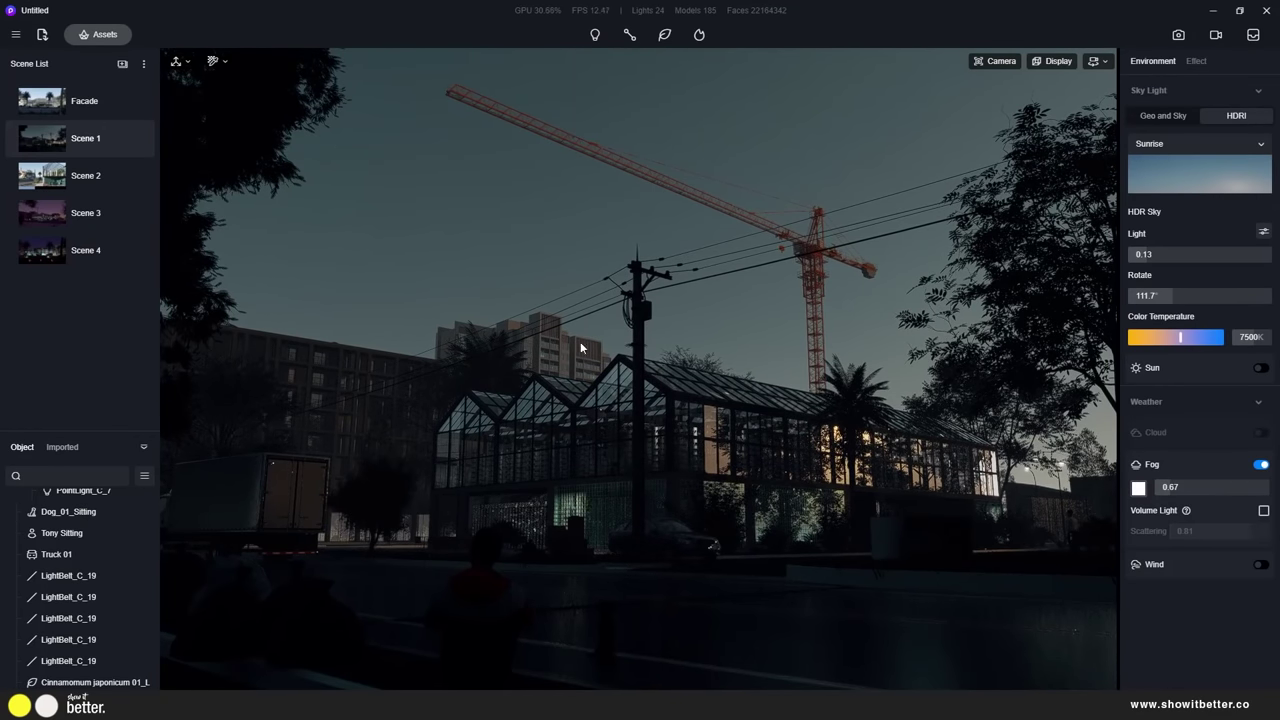
Add a point light near the greenhouse and another at the crane's tip with intensity 20 and temperature 1700
click(537, 380)
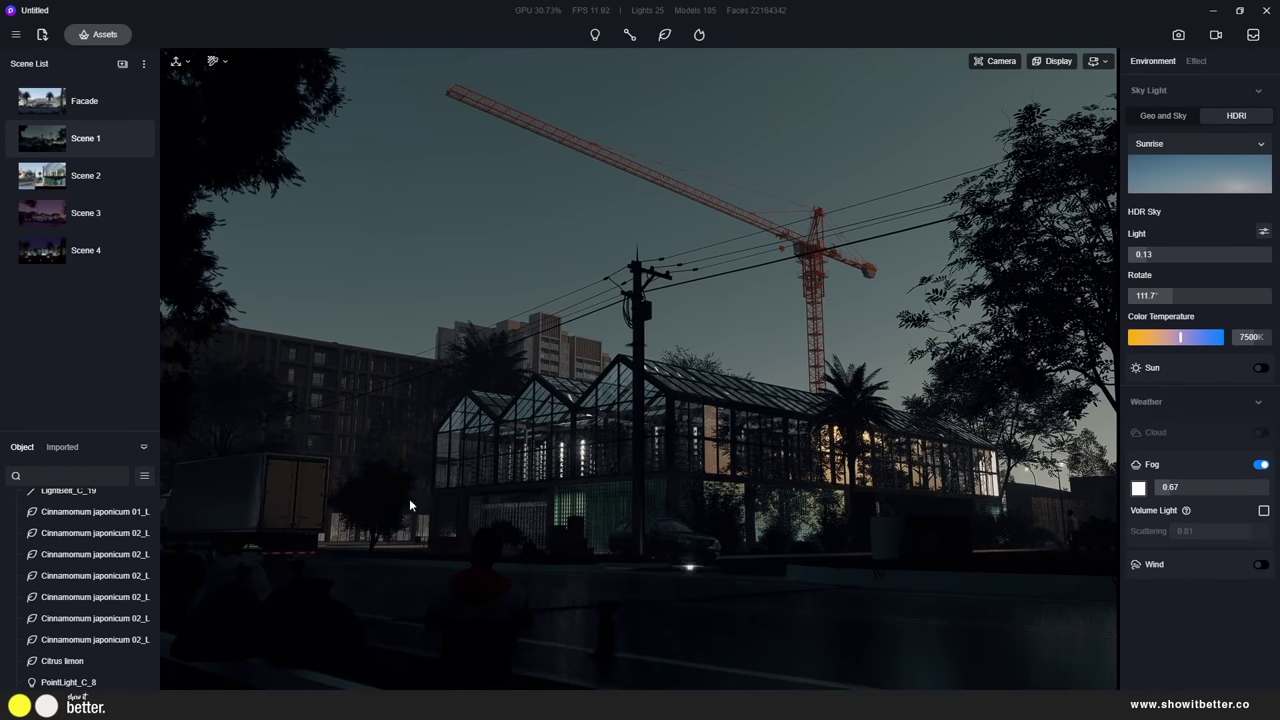
click(451, 90)
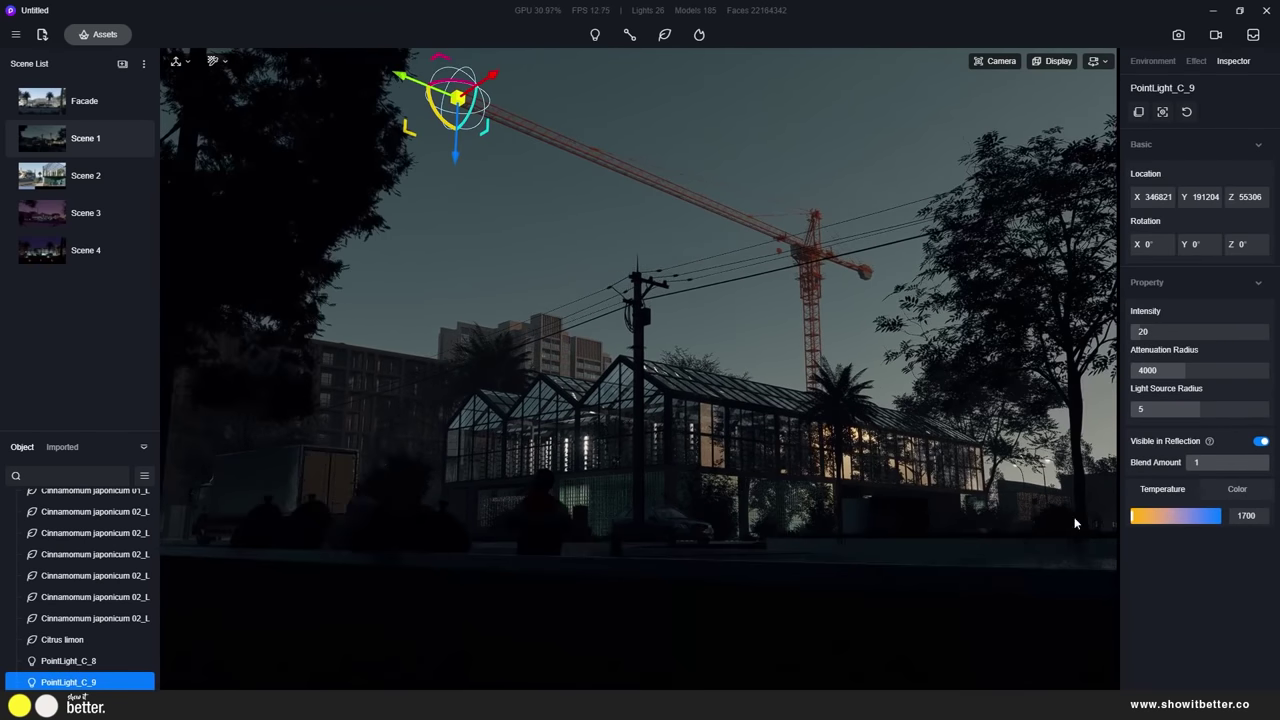
key(Escape)
Place two more lights on the facade of the background building behind the truck
click(322, 357)
key(Escape)
click(324, 388)
key(Escape)
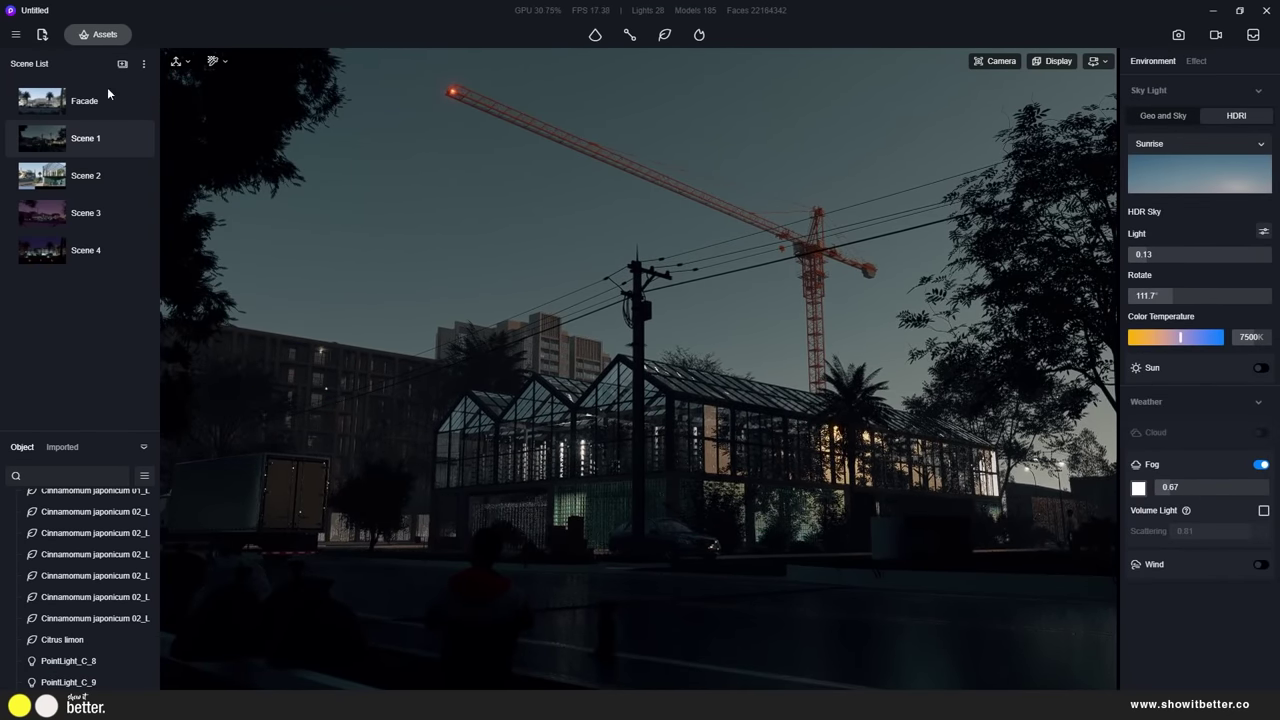
Open image rendering for Scene 1, set the HDRI light to 0.14 and choose the 6K preset size
click(1177, 37)
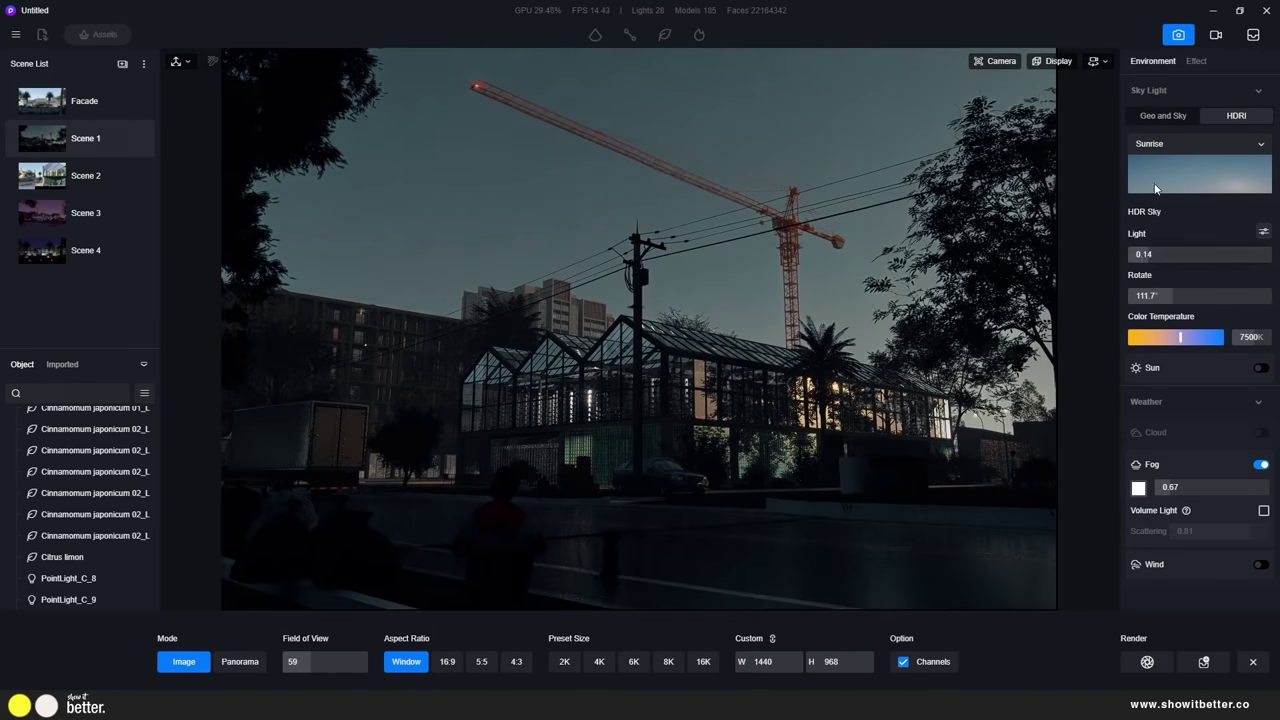
click(1196, 61)
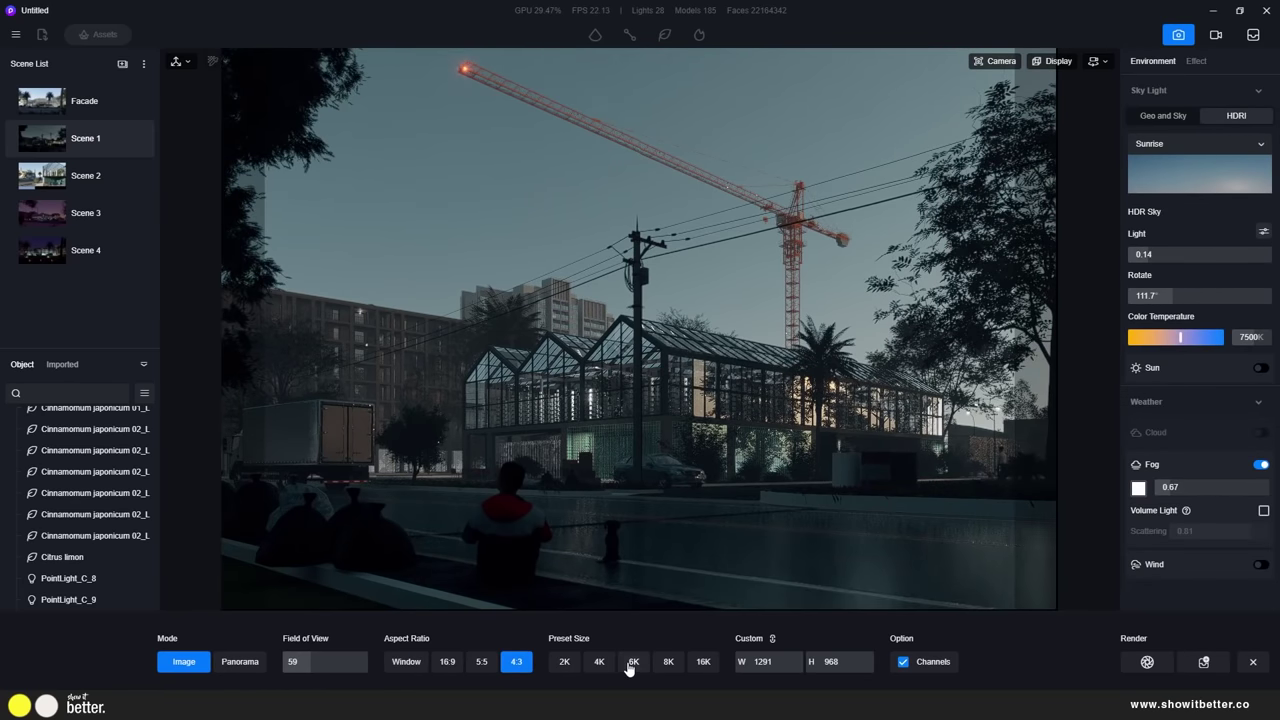
click(633, 661)
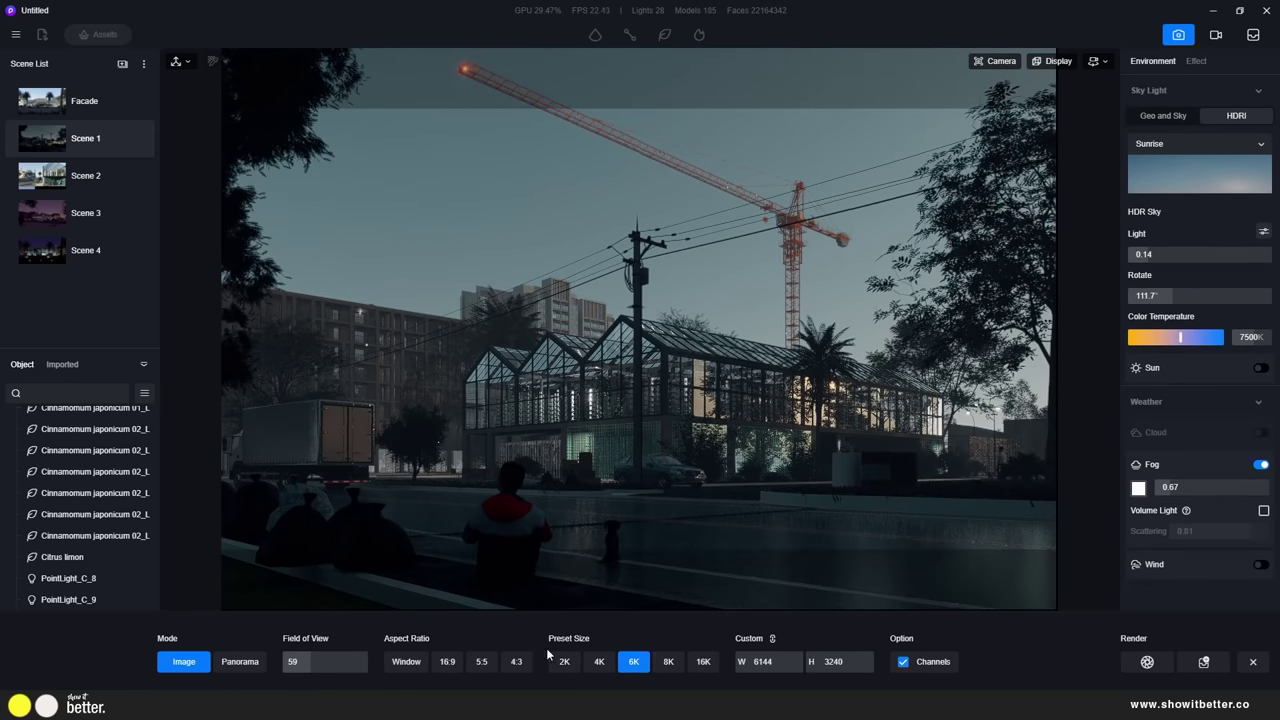
Roll the camera to 90° for a portrait framing and render the image at the 4K preset size
drag(1043, 166, 1005, 166)
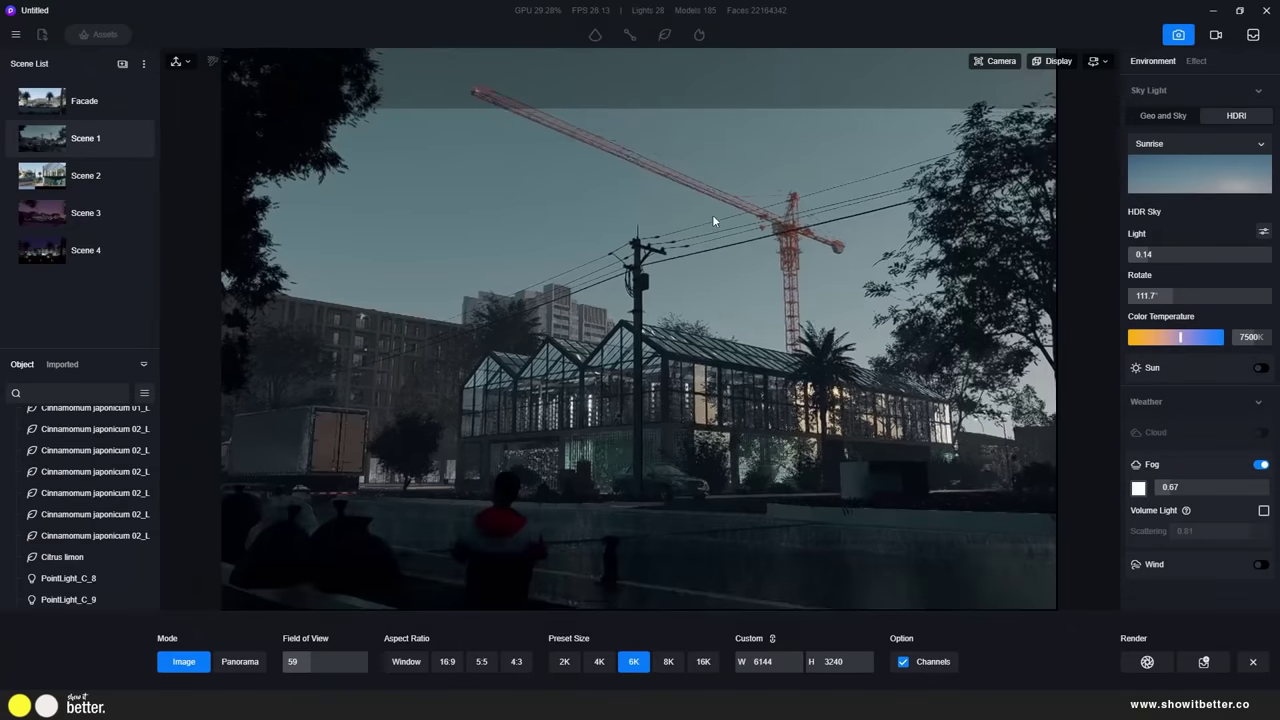
click(1097, 62)
drag(1045, 166, 1090, 165)
scroll(633, 373, down, 4)
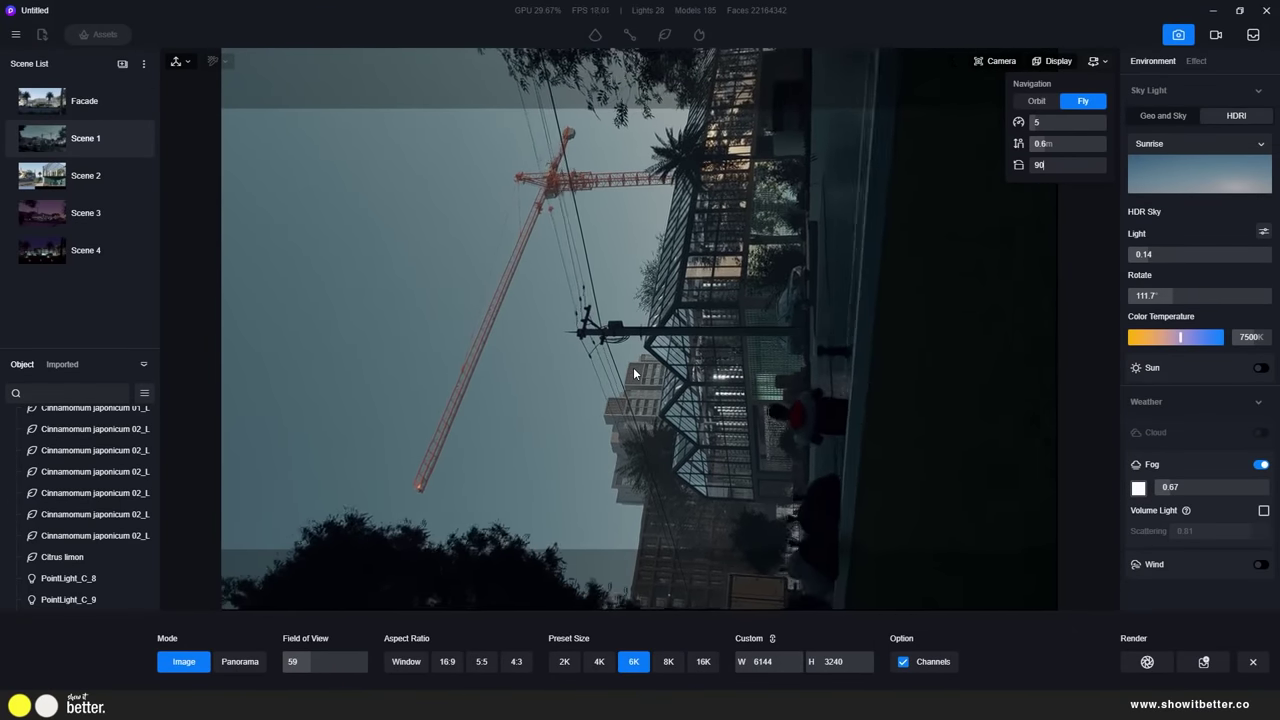
click(599, 661)
click(1147, 661)
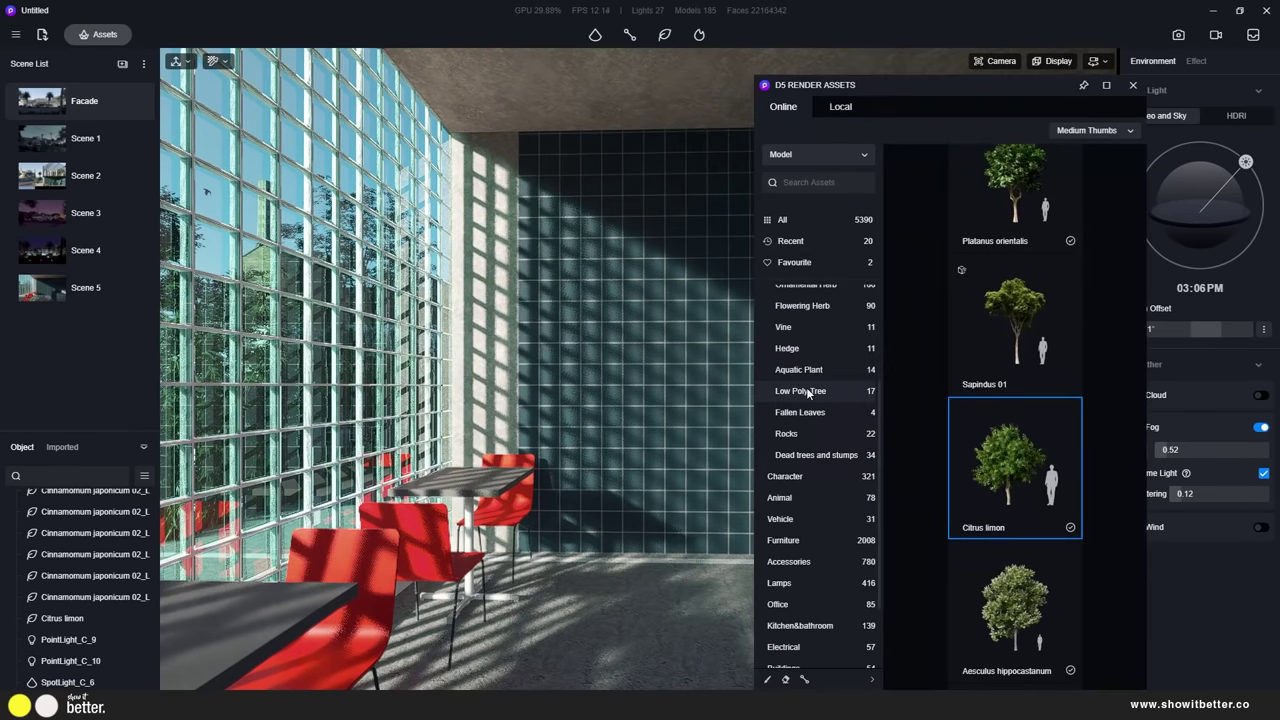
Find the Modern Green Plants Potted model among the accessories and place it on the floor beside the tiled counter
click(822, 473)
click(822, 470)
click(814, 380)
drag(755, 325, 258, 325)
drag(683, 88, 689, 40)
scroll(709, 309, down, 10)
click(293, 289)
click(299, 417)
click(298, 439)
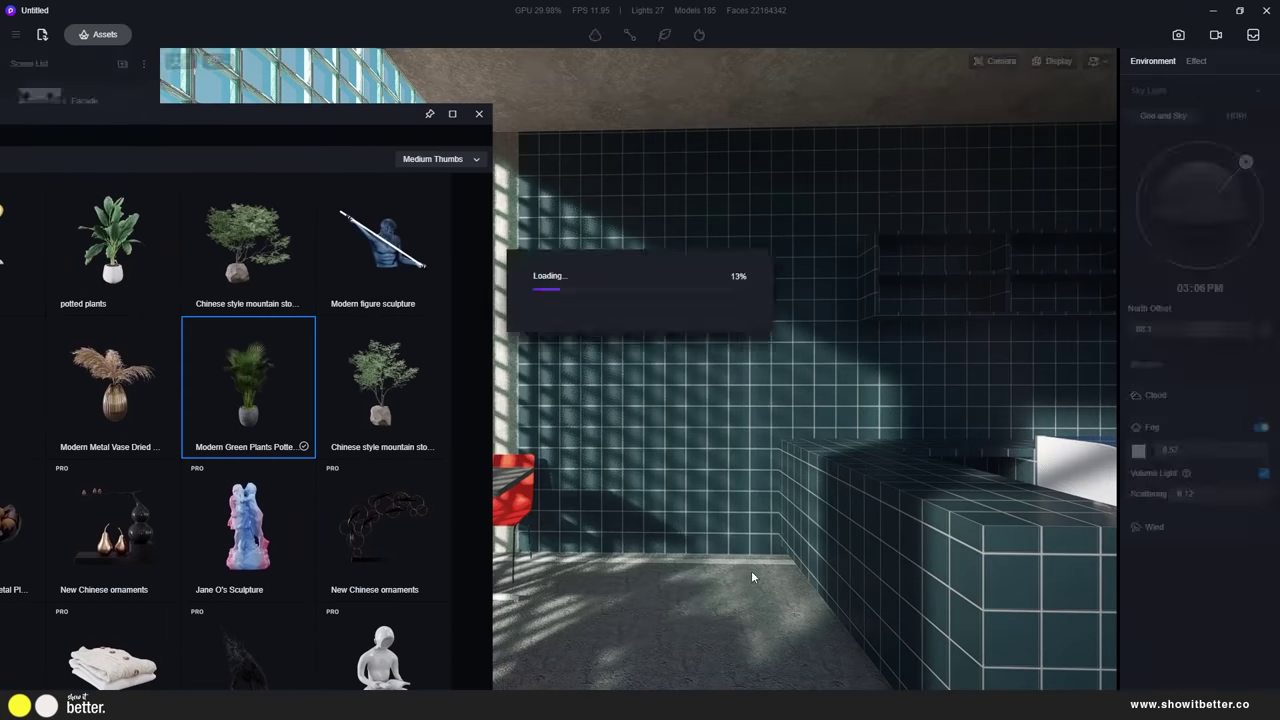
click(751, 577)
Add a large potted plant and a smaller one on the floor by the tiled wall, plus another on the counter
click(110, 240)
click(614, 530)
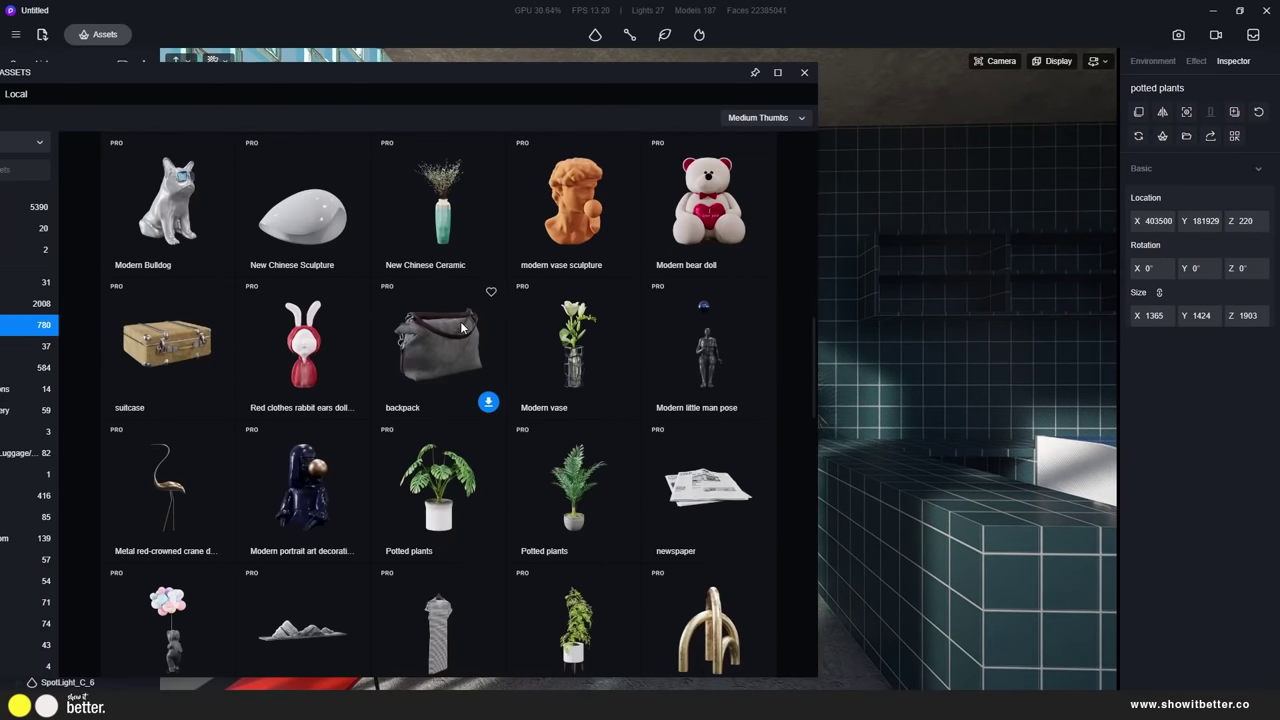
click(575, 480)
click(445, 480)
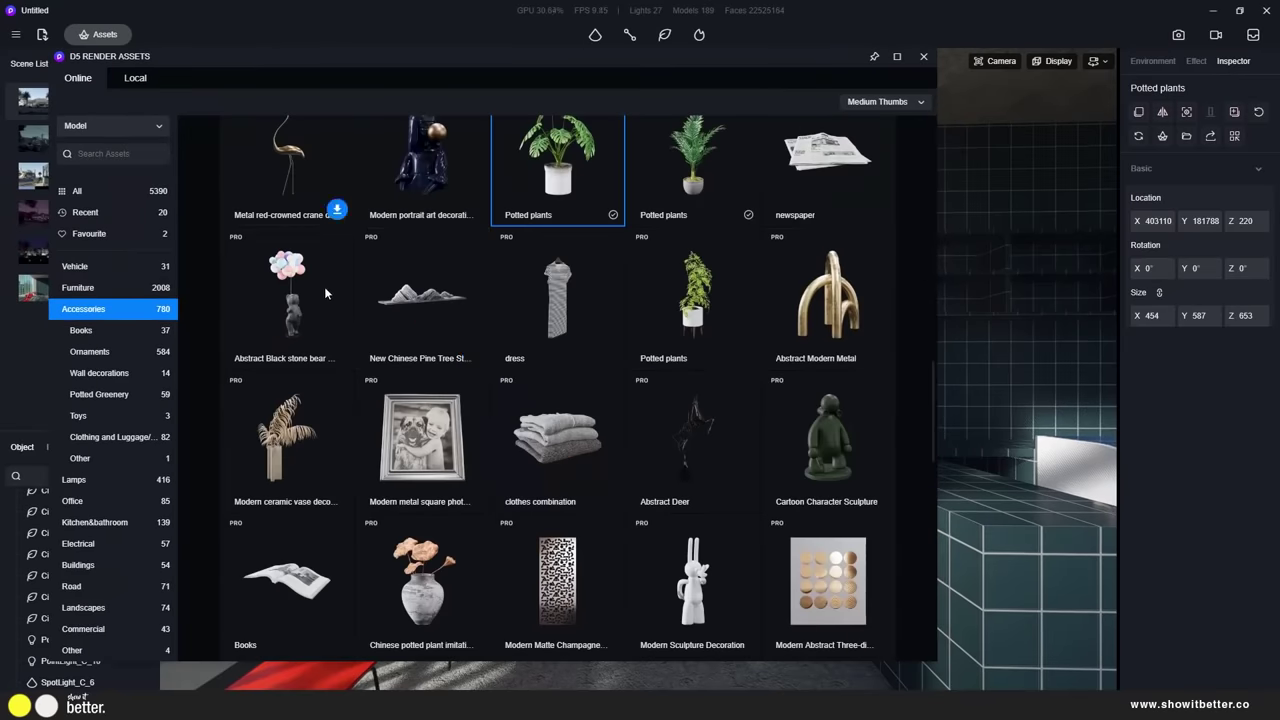
Place the row of Books on the counter, rotate it to 279°, and move it up onto the wall shelf
scroll(560, 400, down, 6)
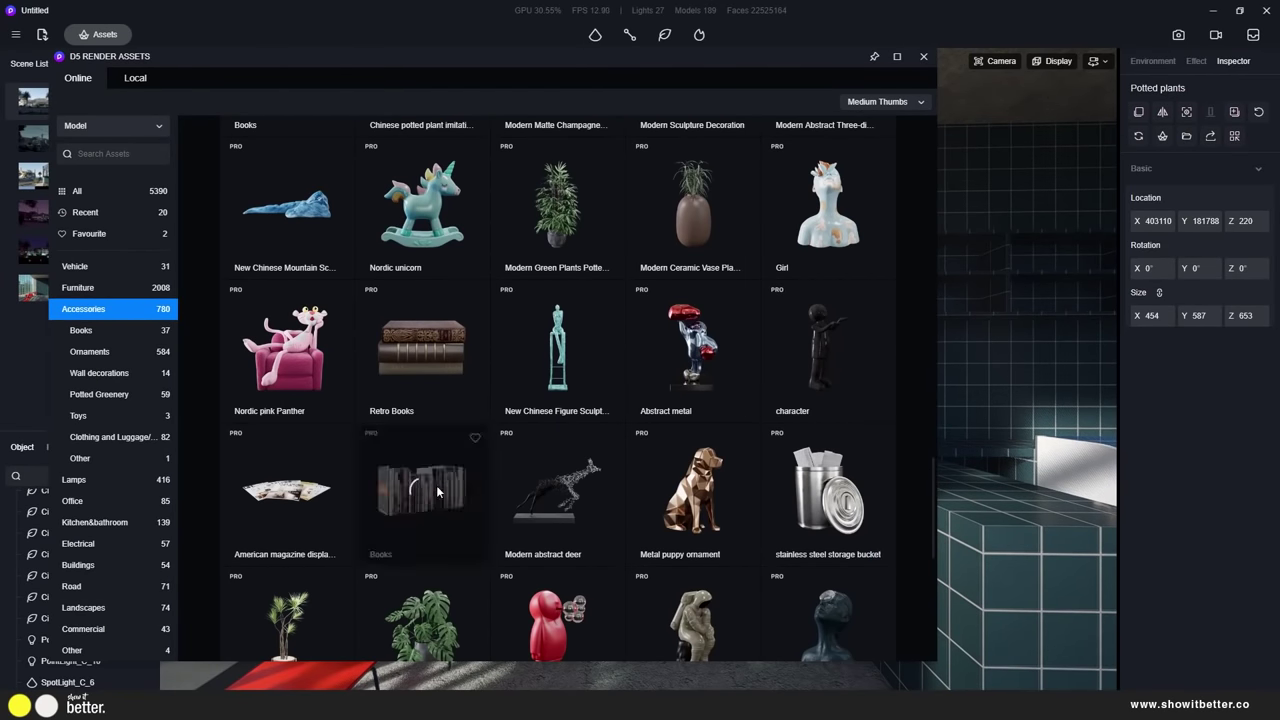
click(271, 400)
click(925, 477)
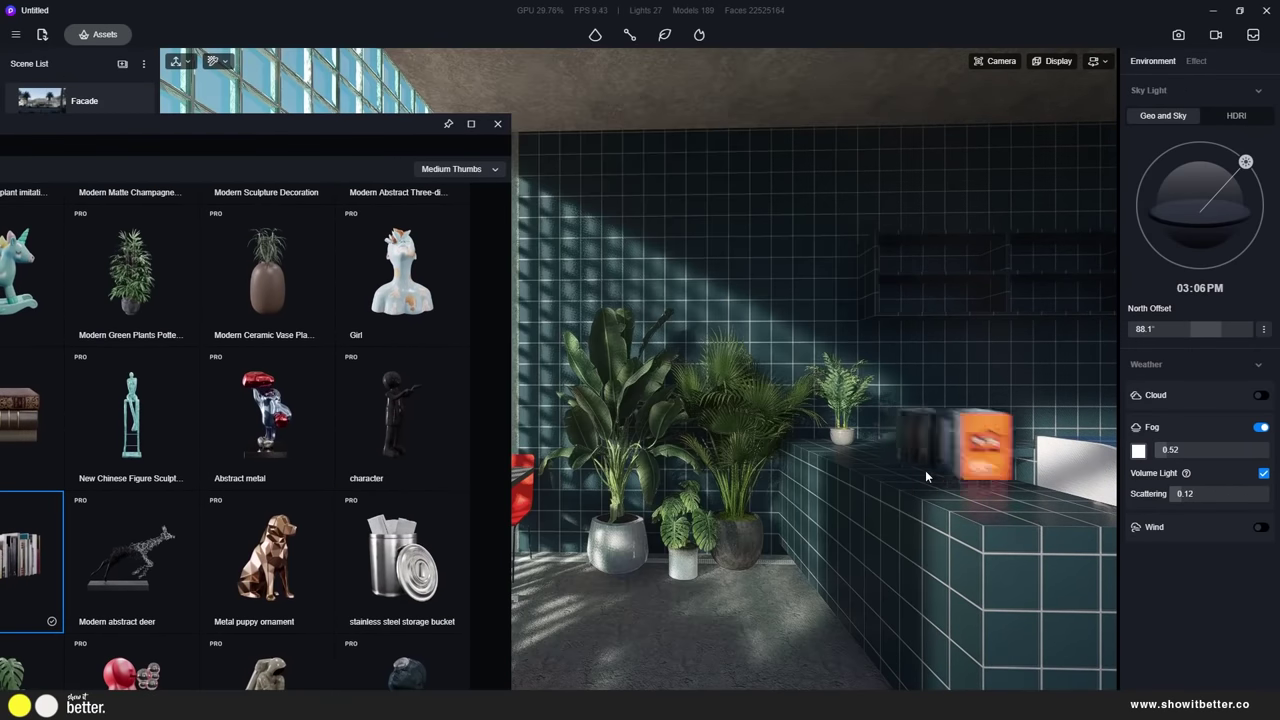
click(899, 481)
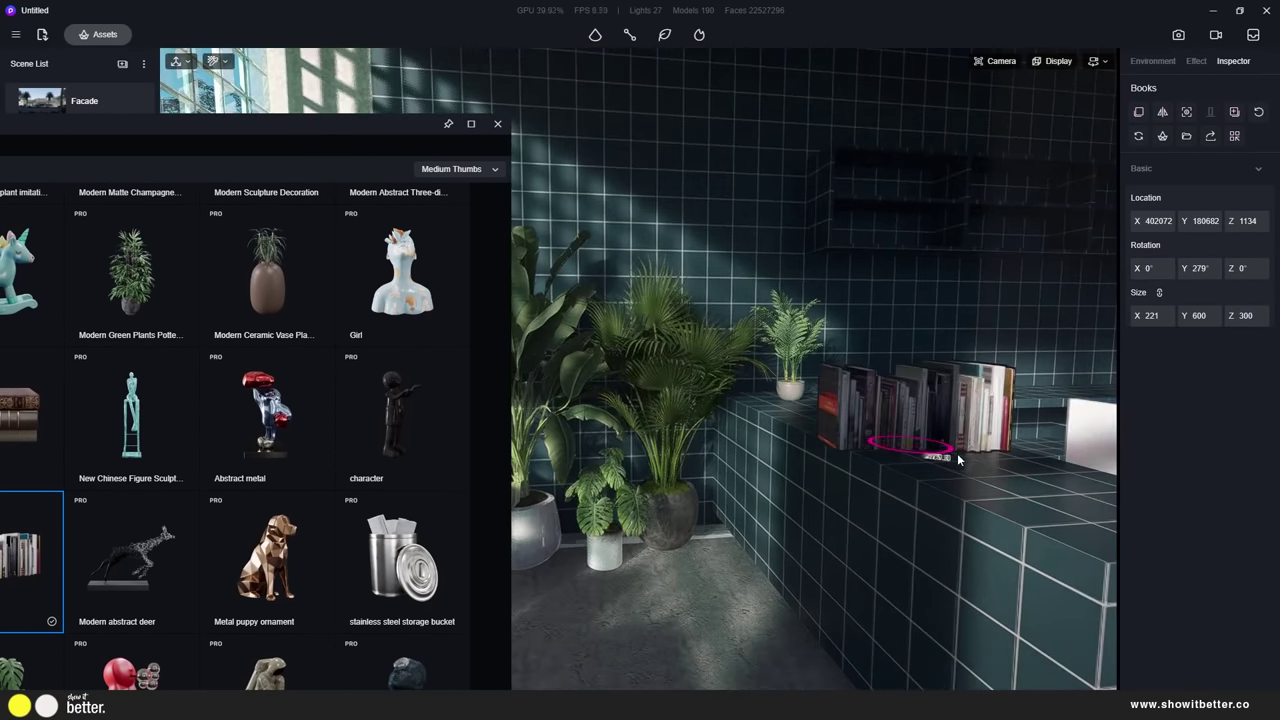
drag(915, 445, 920, 300)
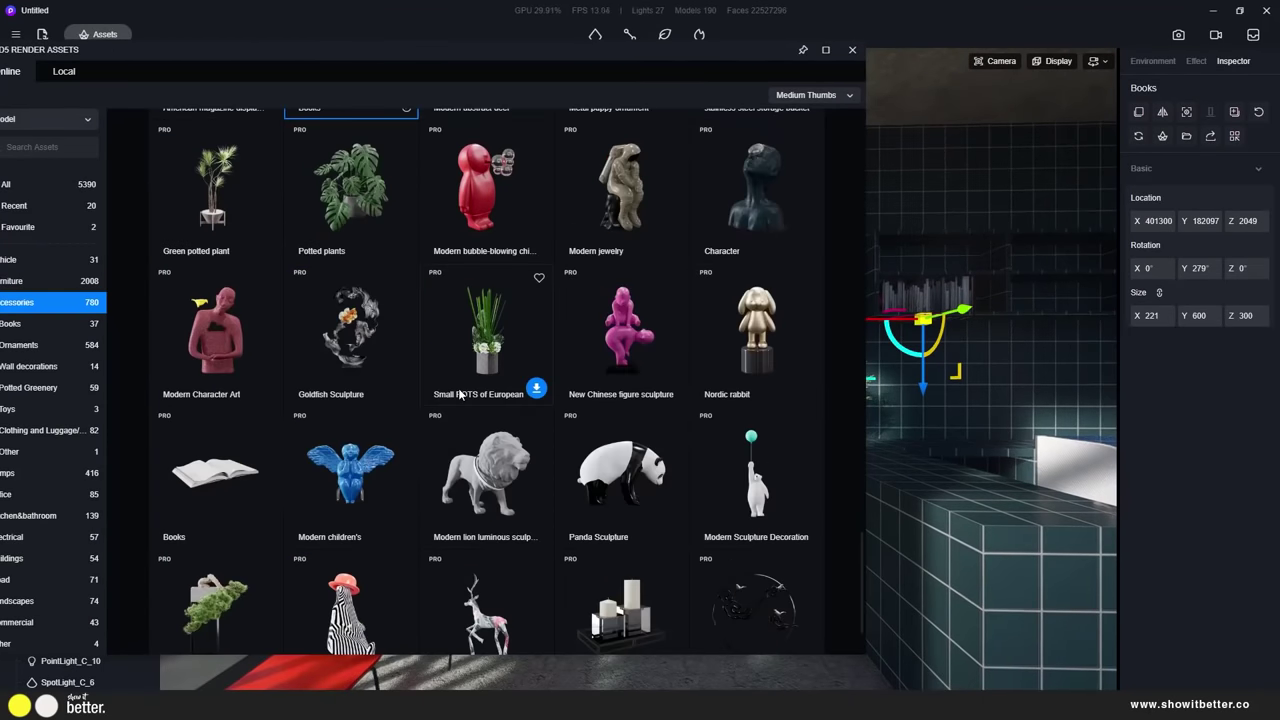
Try adding a large printed wall decoration to the café interior, and delete it
scroll(423, 500, down, 10)
scroll(353, 350, down, 5)
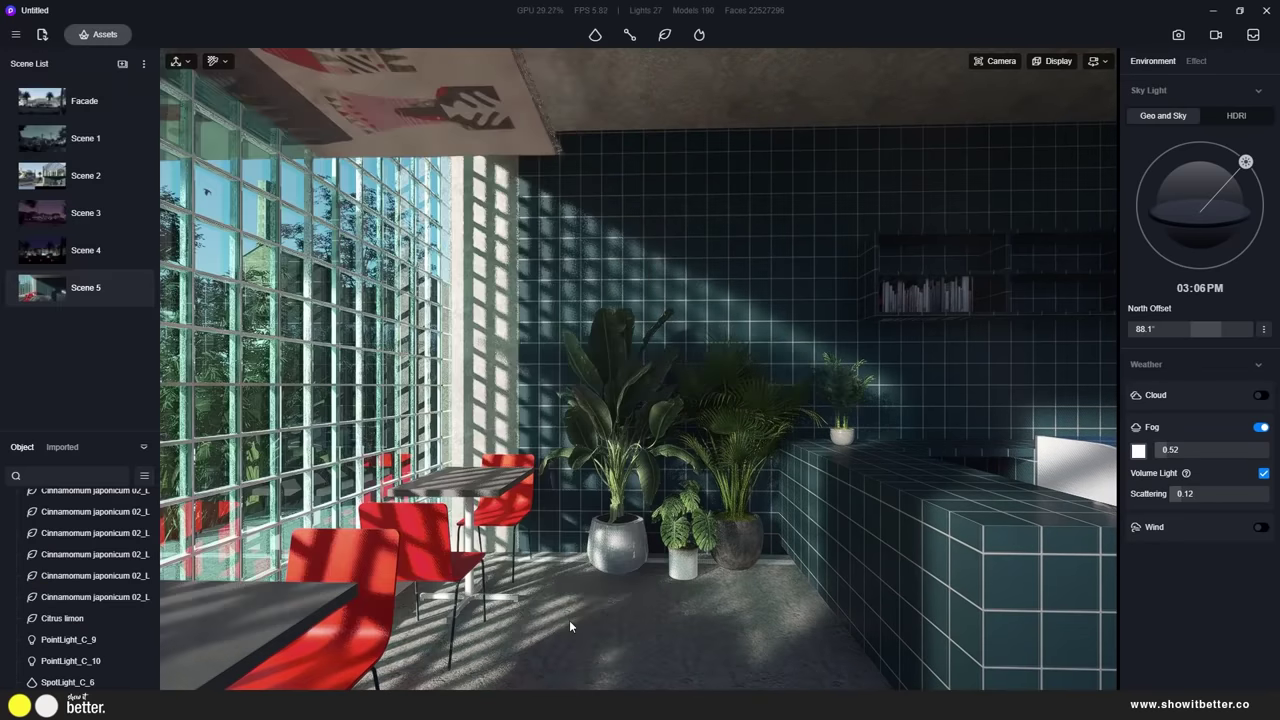
click(658, 283)
drag(658, 283, 715, 277)
key(Delete)
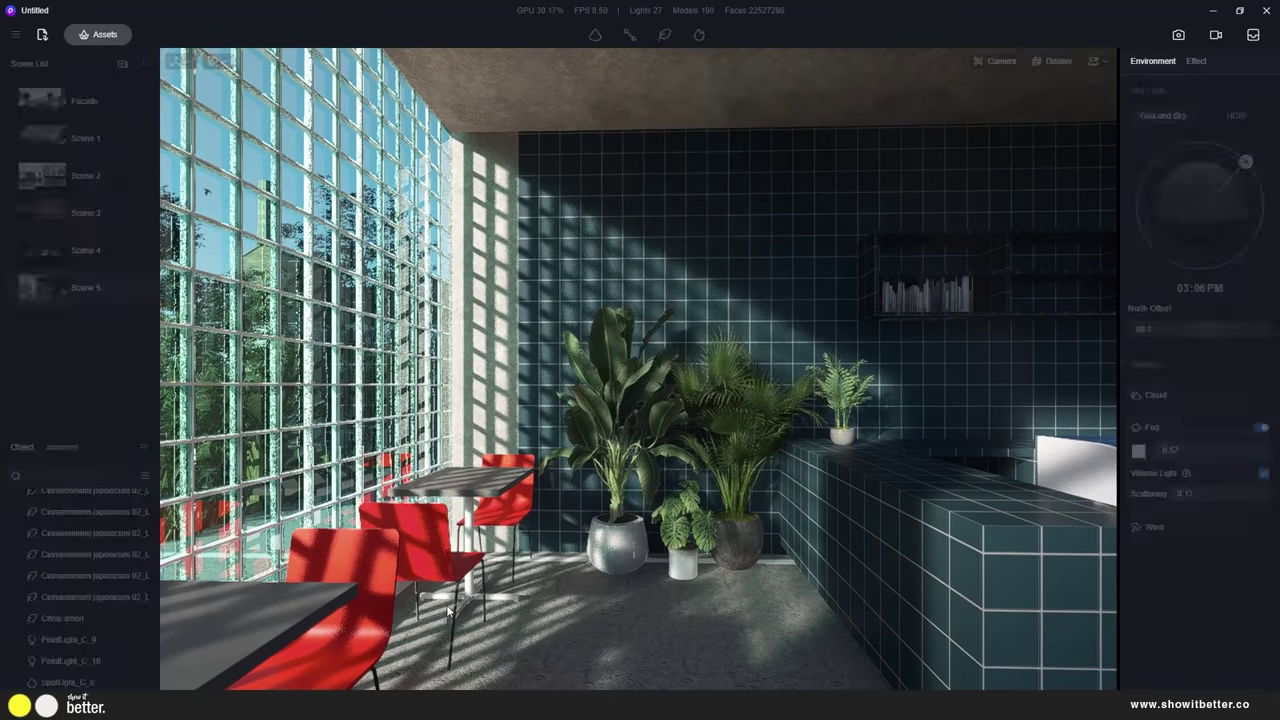
Place a potted plant by the glass-block window, plus Glass Jars for Coarse Grains and a Cookie Glass Jar on the counter
click(547, 590)
drag(547, 590, 278, 588)
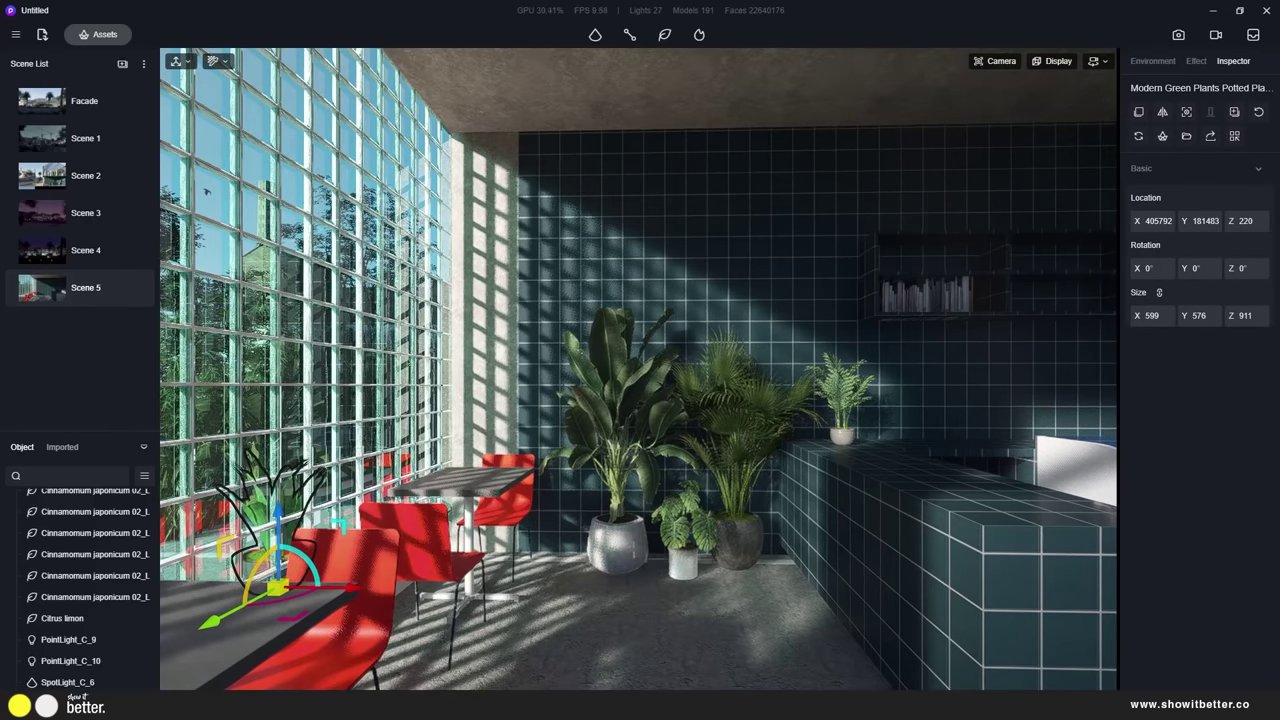
click(328, 300)
click(986, 496)
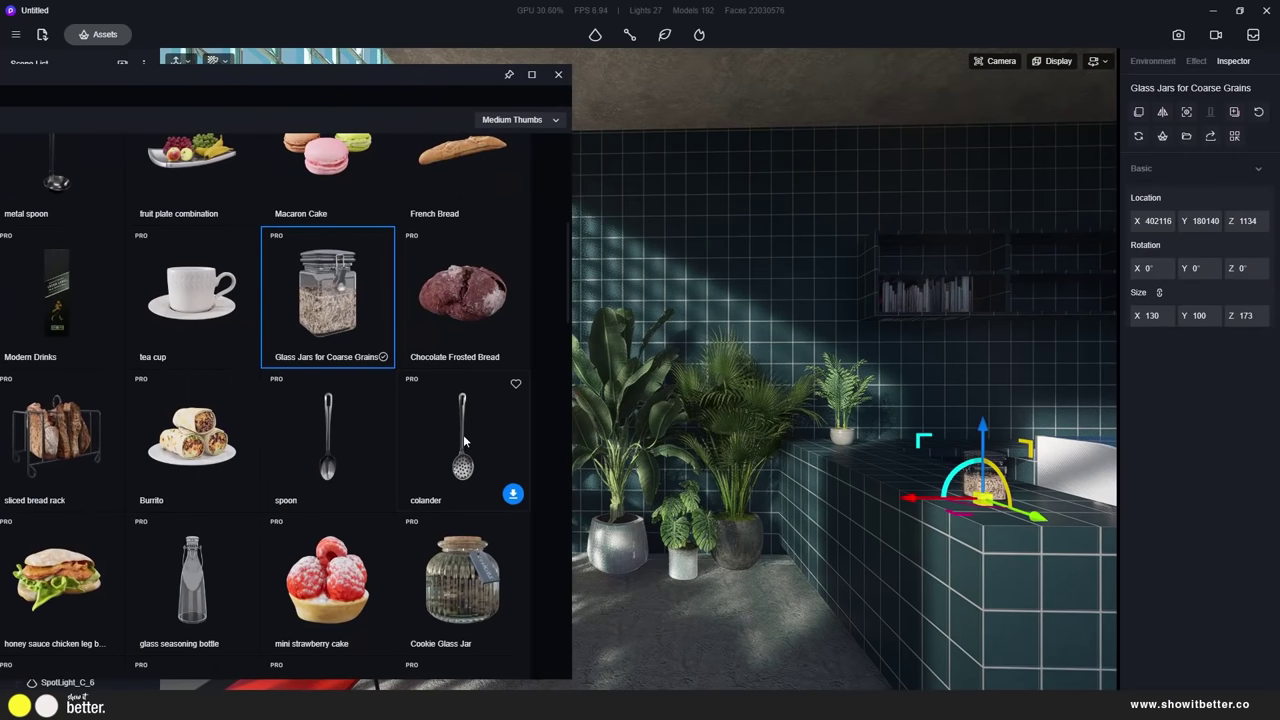
click(463, 580)
click(950, 492)
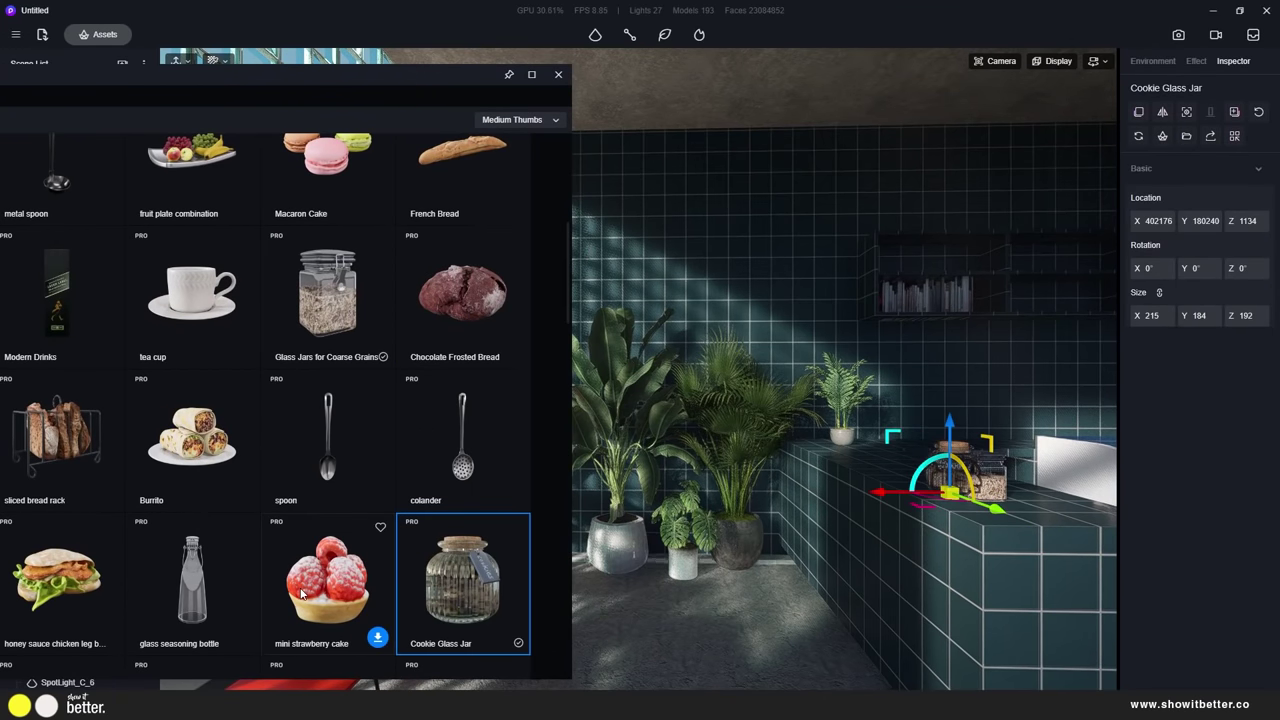
Add mini strawberry cakes and a Modern Drinks bottle to the counter, and place the Asian Cuisine Tofu Preserved Egg dish
click(302, 594)
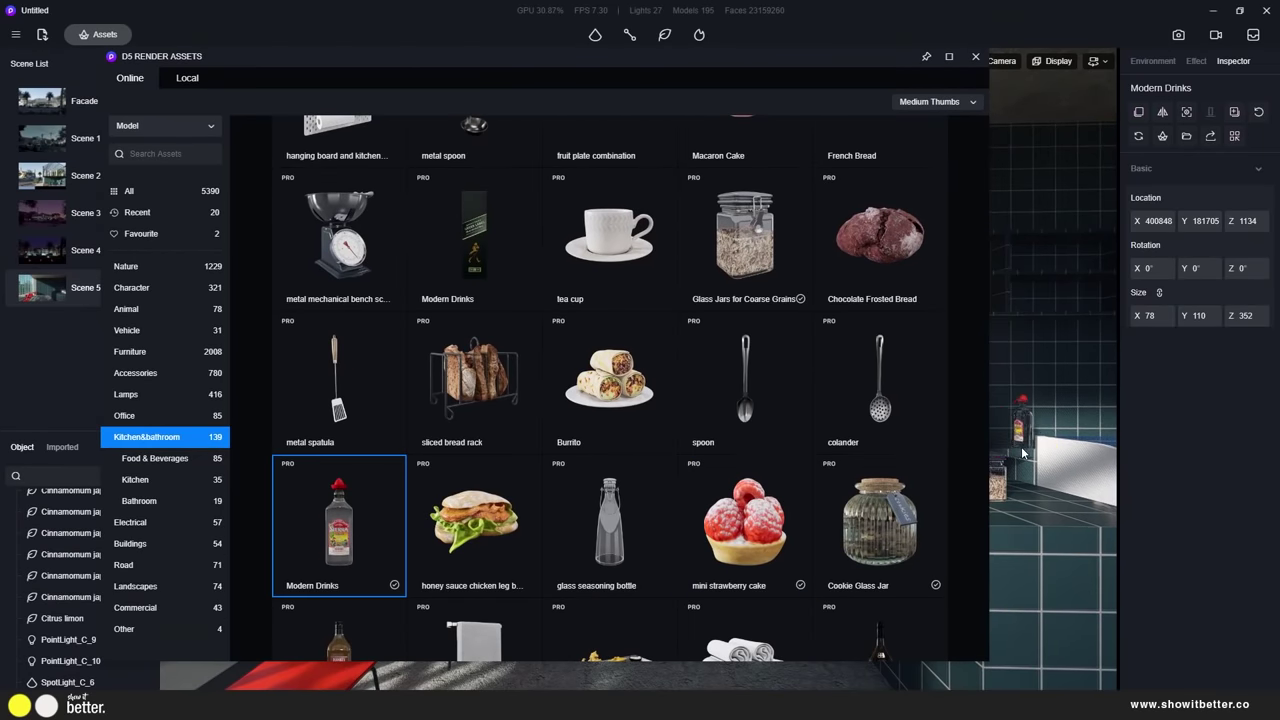
click(1022, 453)
scroll(876, 467, down, 3)
click(250, 606)
click(786, 580)
click(195, 592)
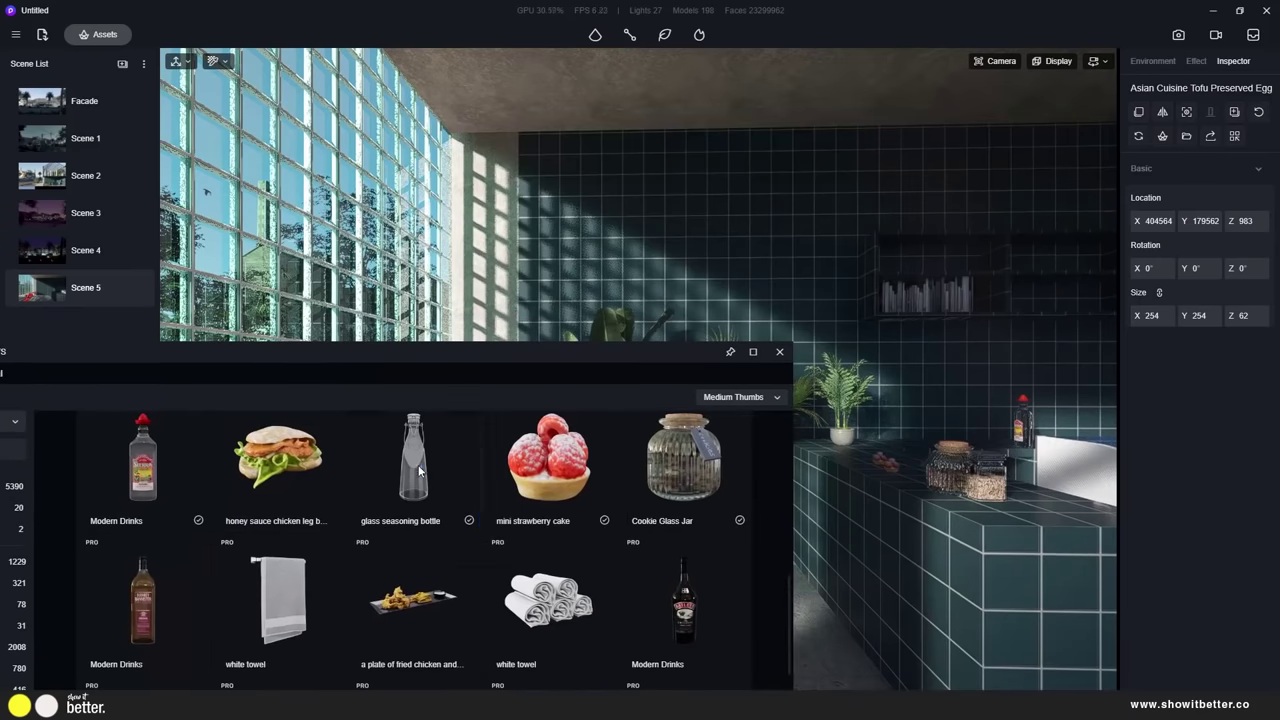
Place a glass seasoning bottle and a Peanut Bread on the tiled counter
click(419, 471)
scroll(371, 543, down, 3)
mouse_move(705, 470)
scroll(705, 470, down, 3)
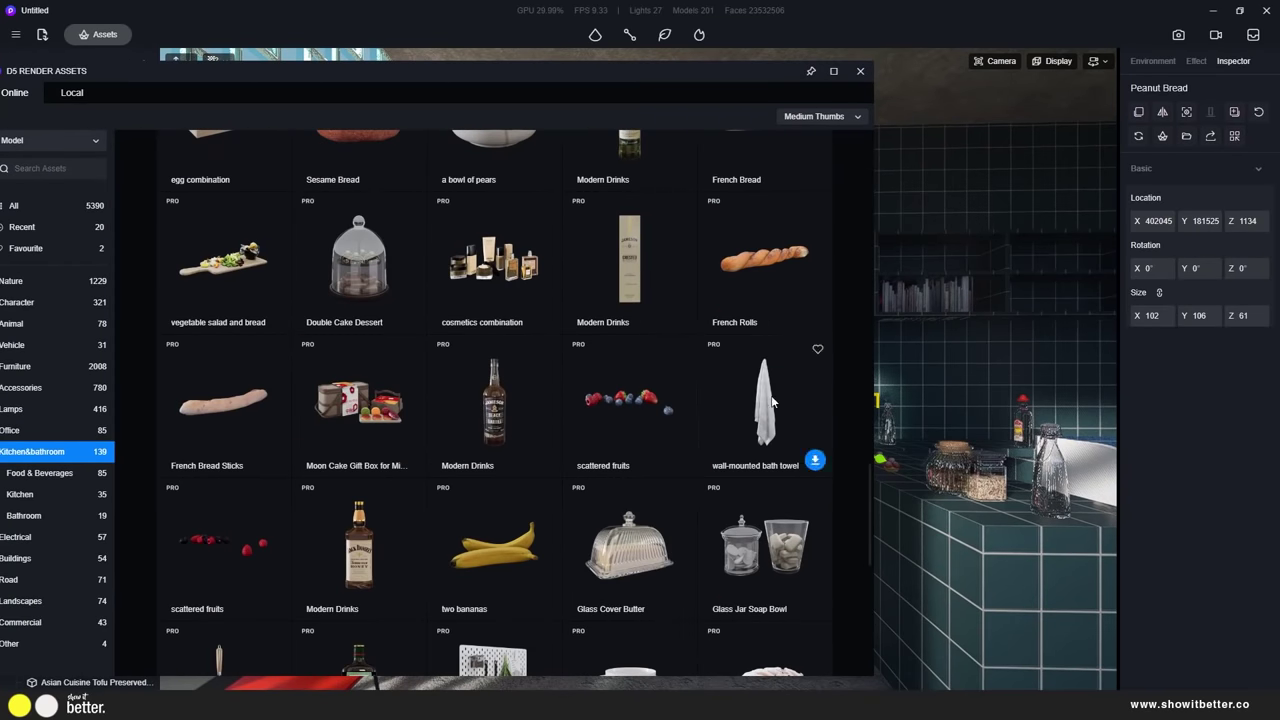
Place the wall-mounted bath towel on the tiled wall behind the counter and close the asset library
click(765, 384)
click(995, 435)
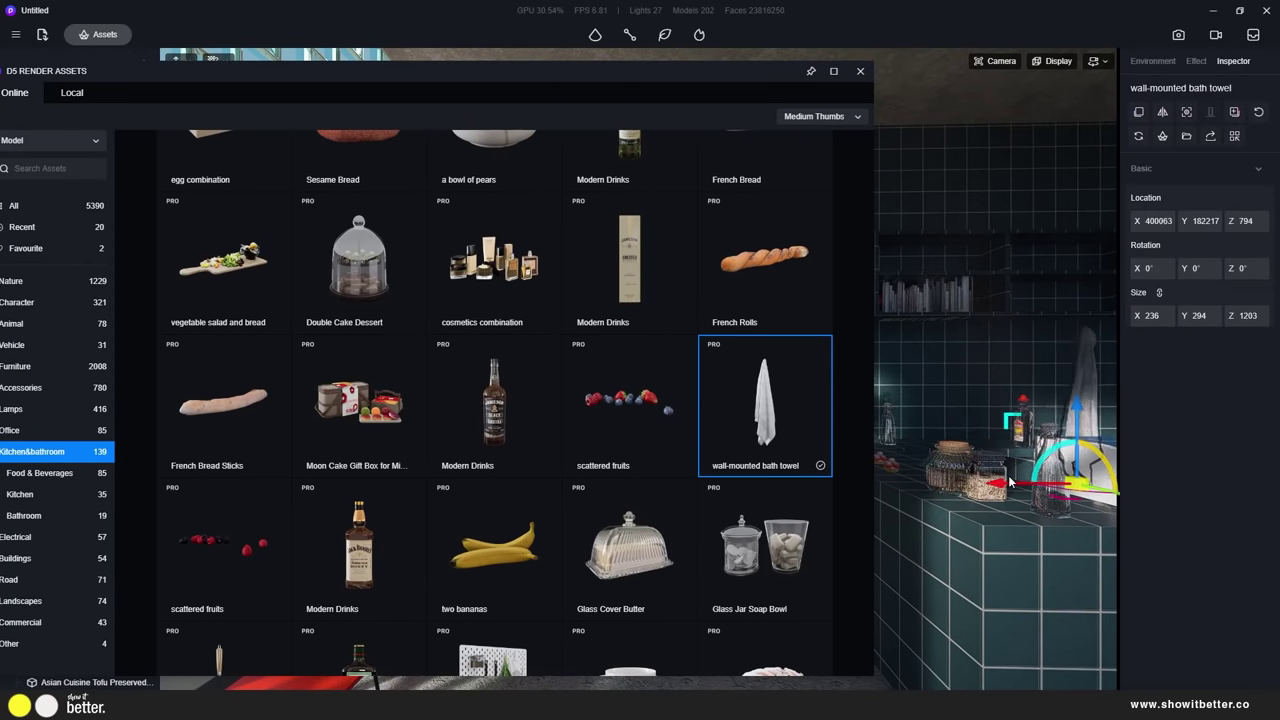
drag(1009, 482, 1012, 482)
scroll(535, 506, down, 2)
click(860, 71)
Place a small decorative vessel on the far café table and a laptop on the nearest table
click(98, 34)
scroll(720, 400, down, 5)
click(719, 598)
scroll(718, 507, down, 7)
scroll(718, 507, up, 7)
click(722, 190)
drag(500, 61, 584, 61)
click(960, 465)
click(325, 399)
scroll(788, 441, down, 3)
click(320, 569)
click(523, 471)
click(214, 658)
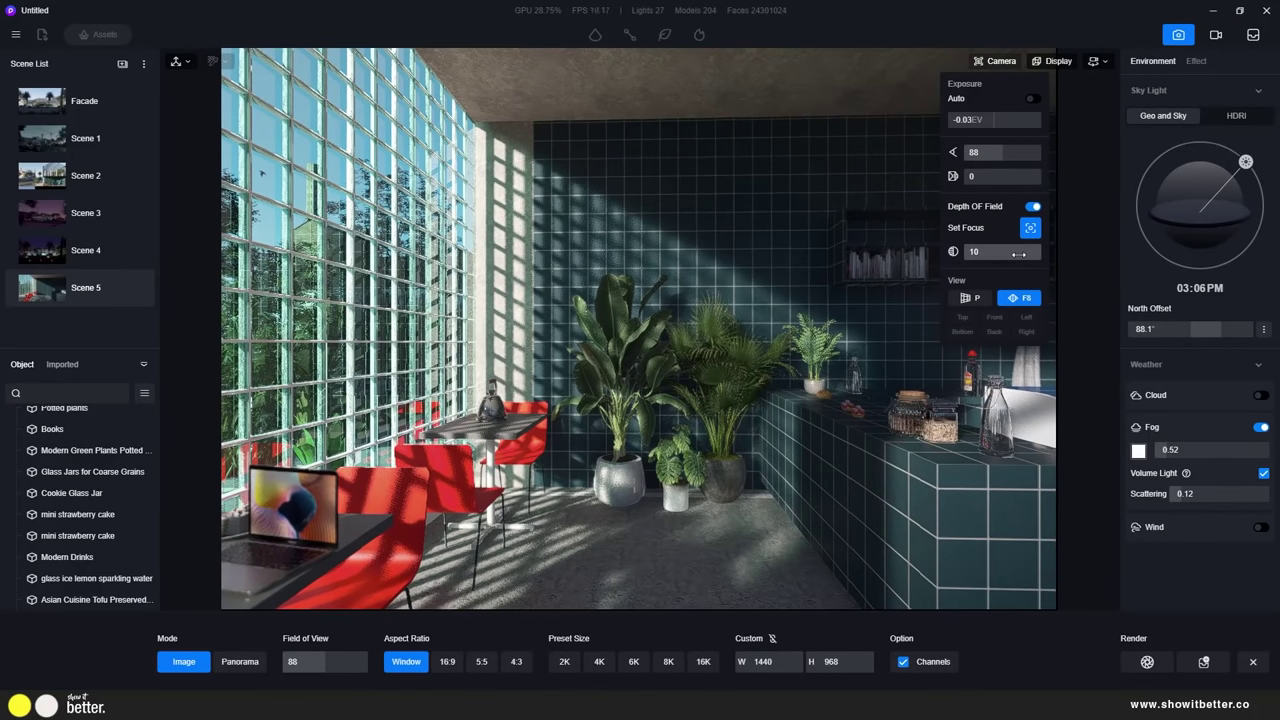
Set the depth-of-field focus near the plants by the tiled wall and adjust the camera view
click(735, 301)
click(1022, 302)
click(1098, 64)
Choose the 4K preset size, set the image height to 3060, and render and save the interior image
click(602, 667)
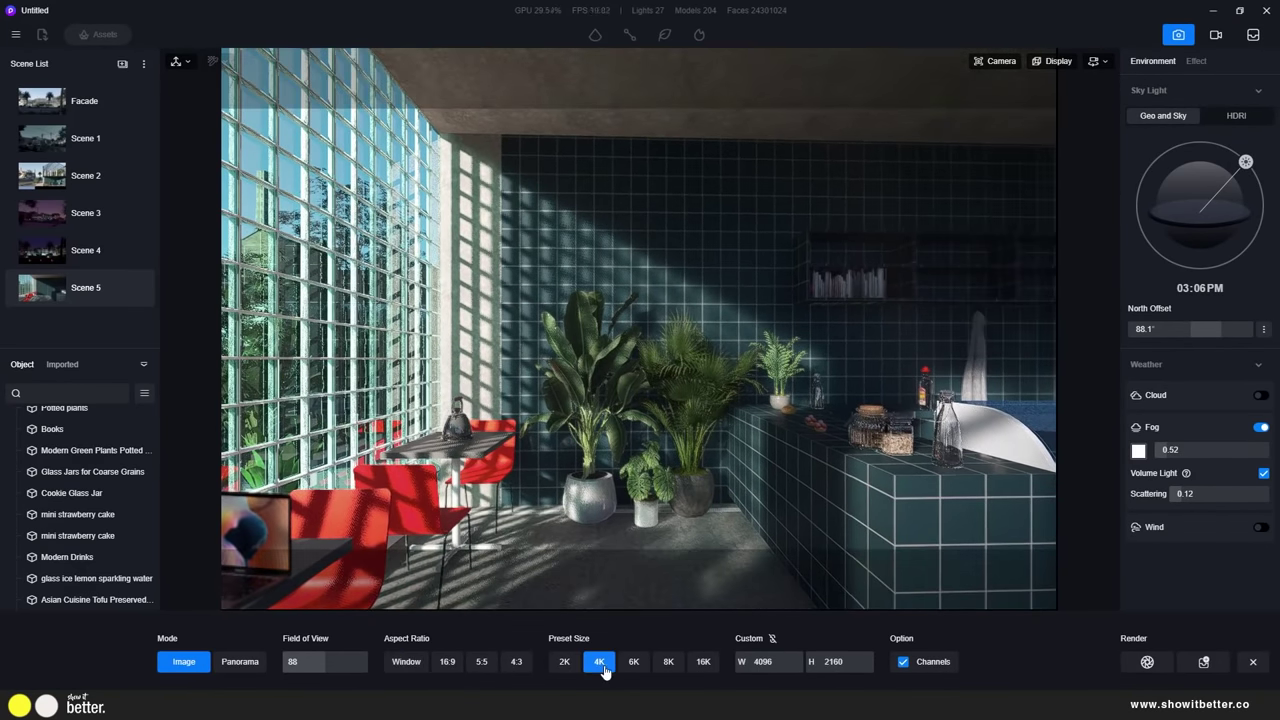
double_click(824, 665)
text(3060)
click(1147, 662)
click(253, 294)
key(Return)
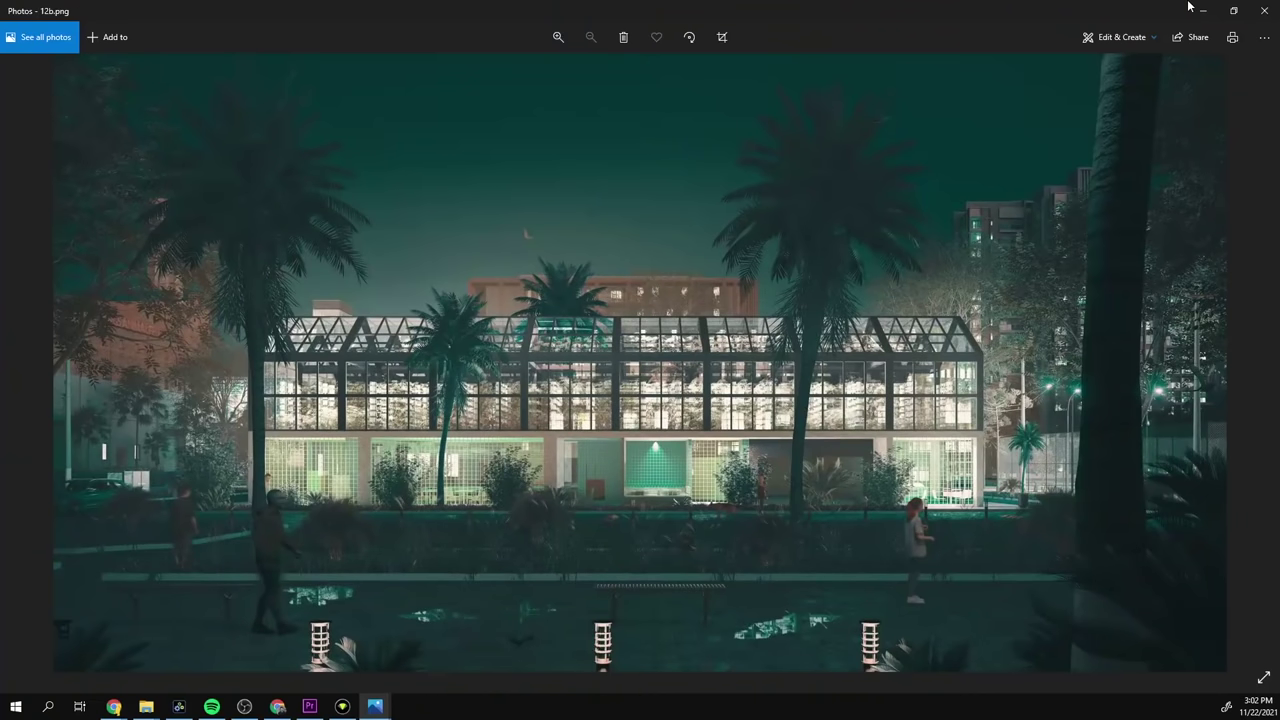
Reopen 12b.png from the process folder and examine the facade, puddle reflections and foreground people up close
click(1202, 10)
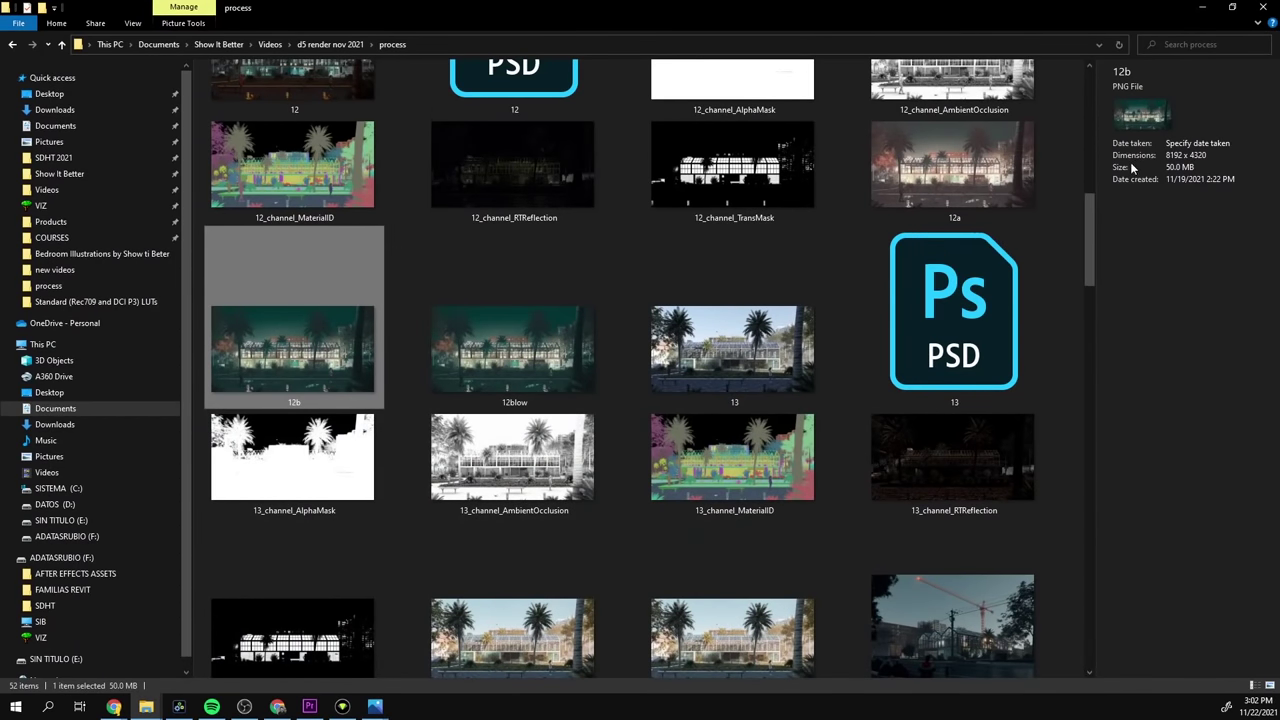
double_click(288, 335)
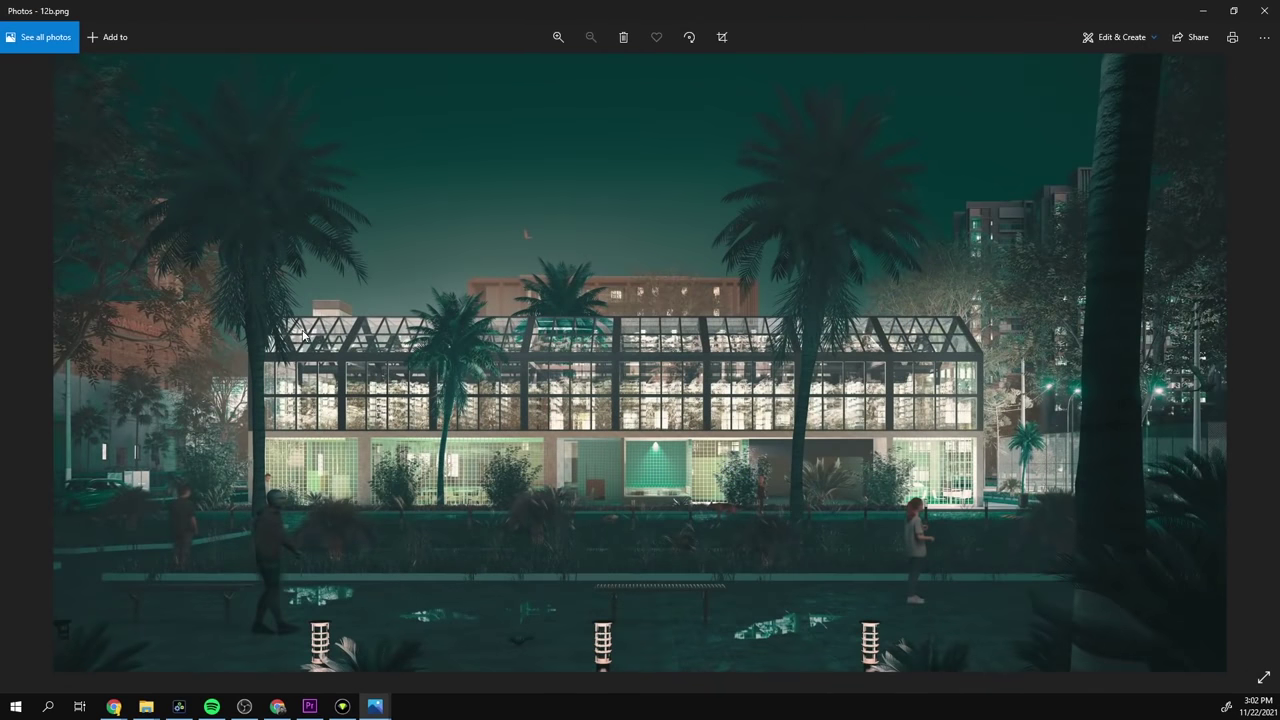
scroll(429, 501, up, 3)
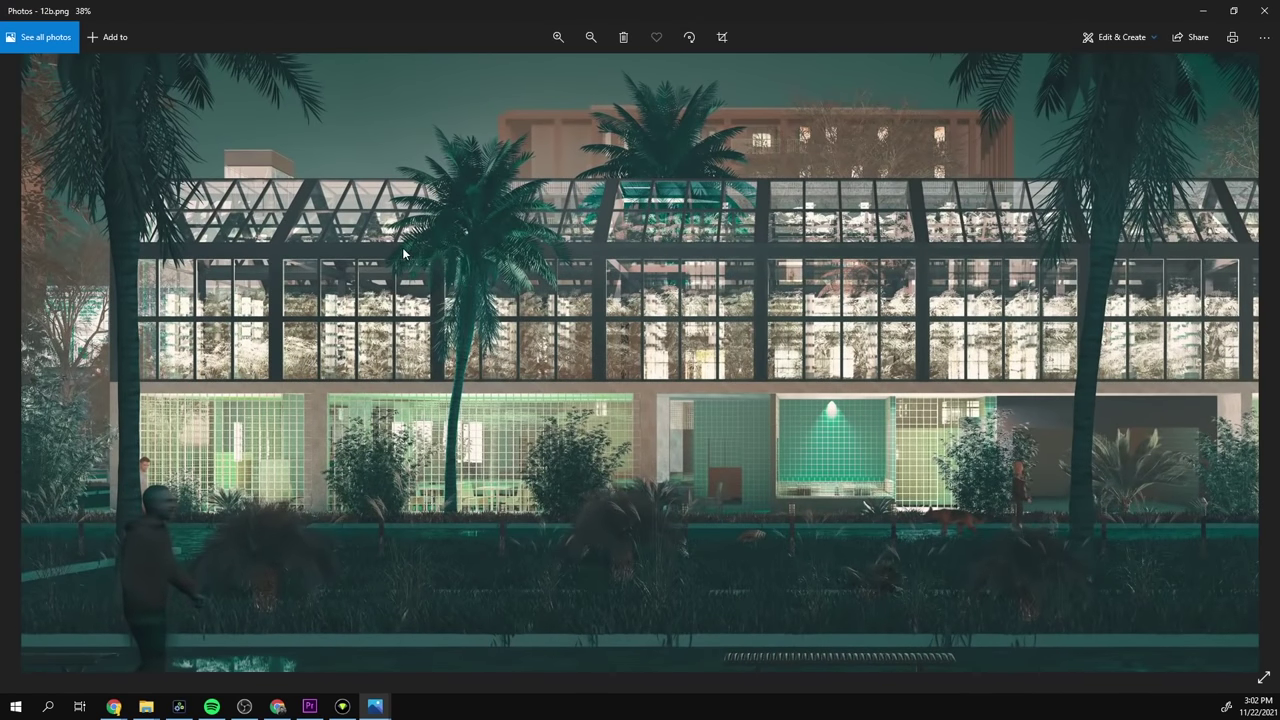
scroll(350, 357, up, 2)
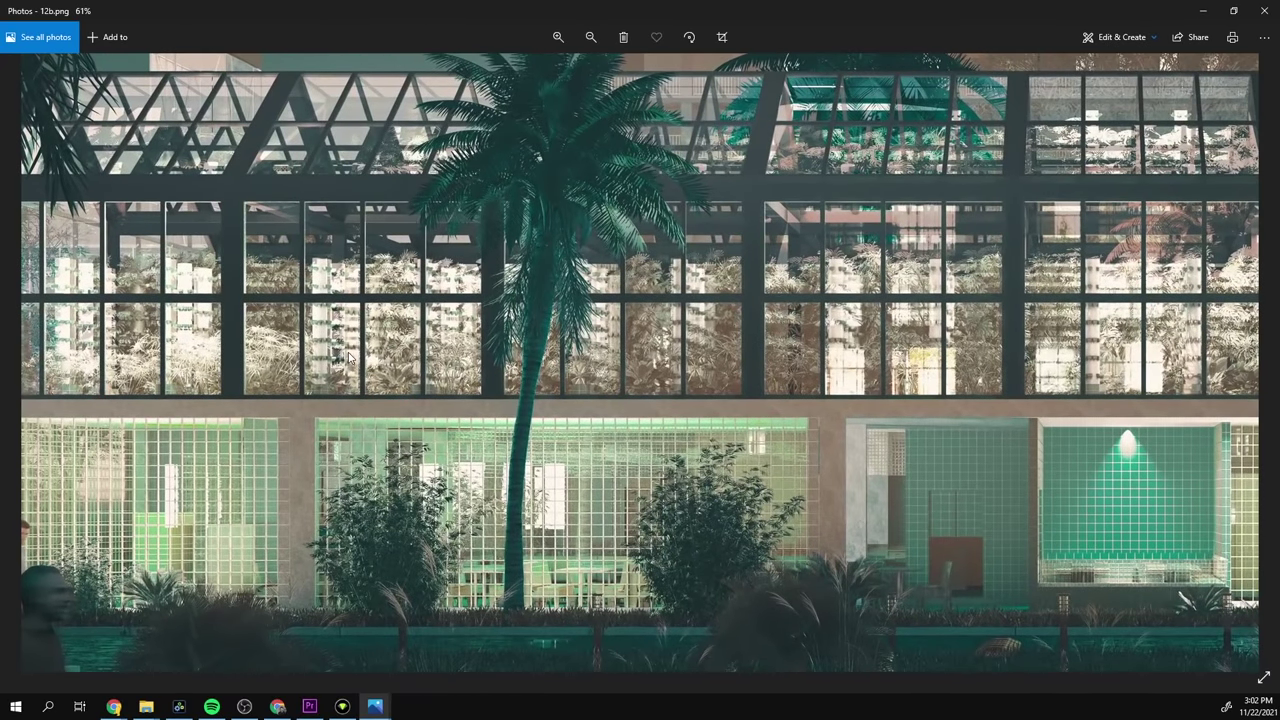
scroll(393, 347, down, 5)
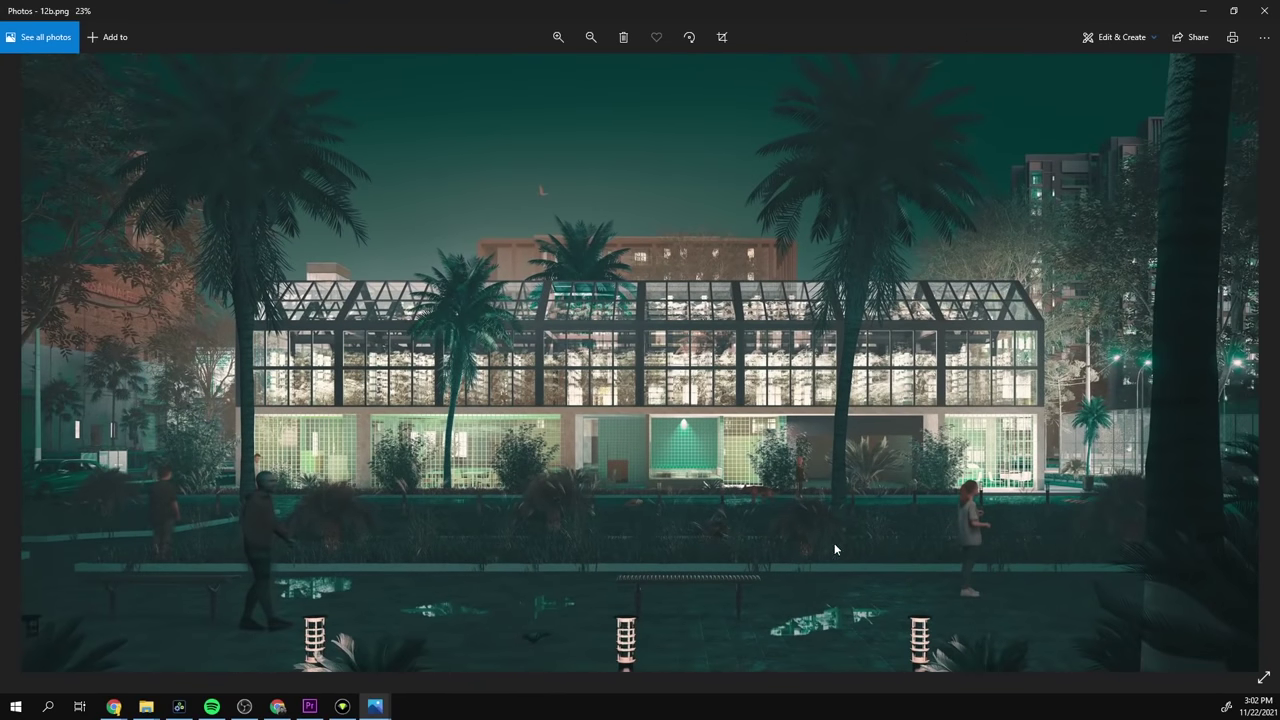
scroll(830, 640, up, 6)
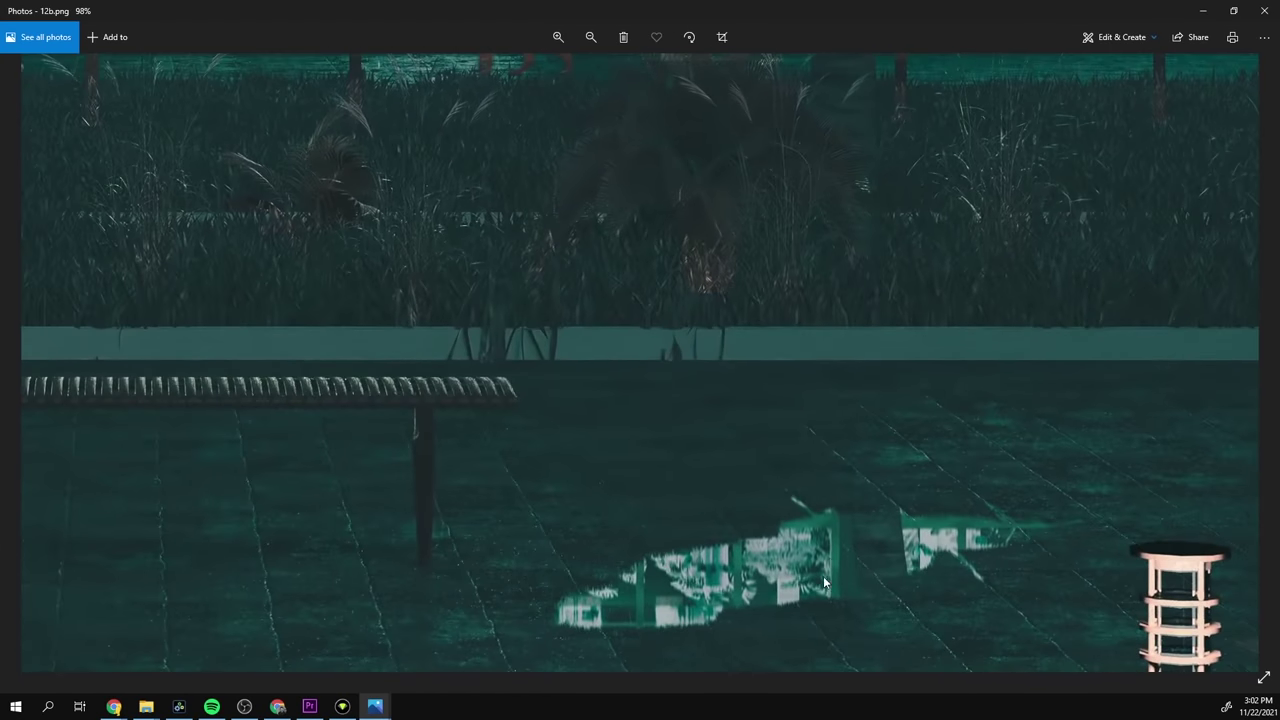
scroll(730, 578, down, 2)
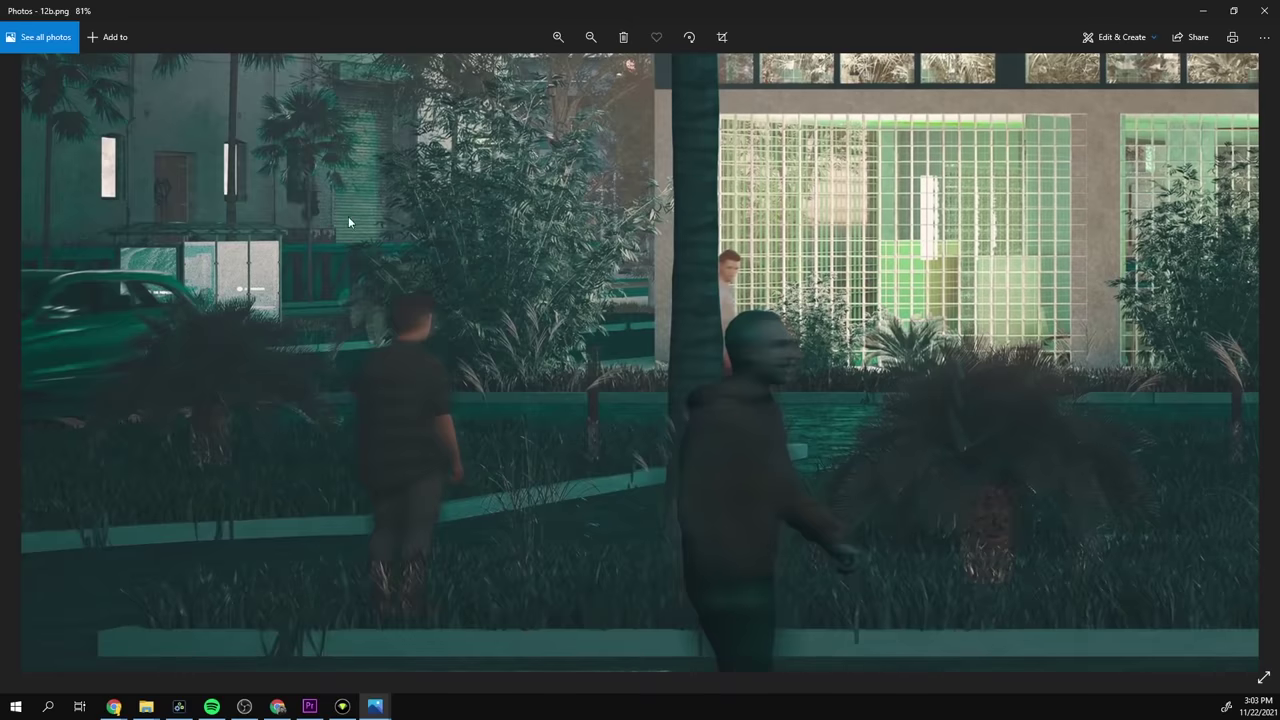
scroll(444, 388, down, 1)
scroll(444, 388, up, 4)
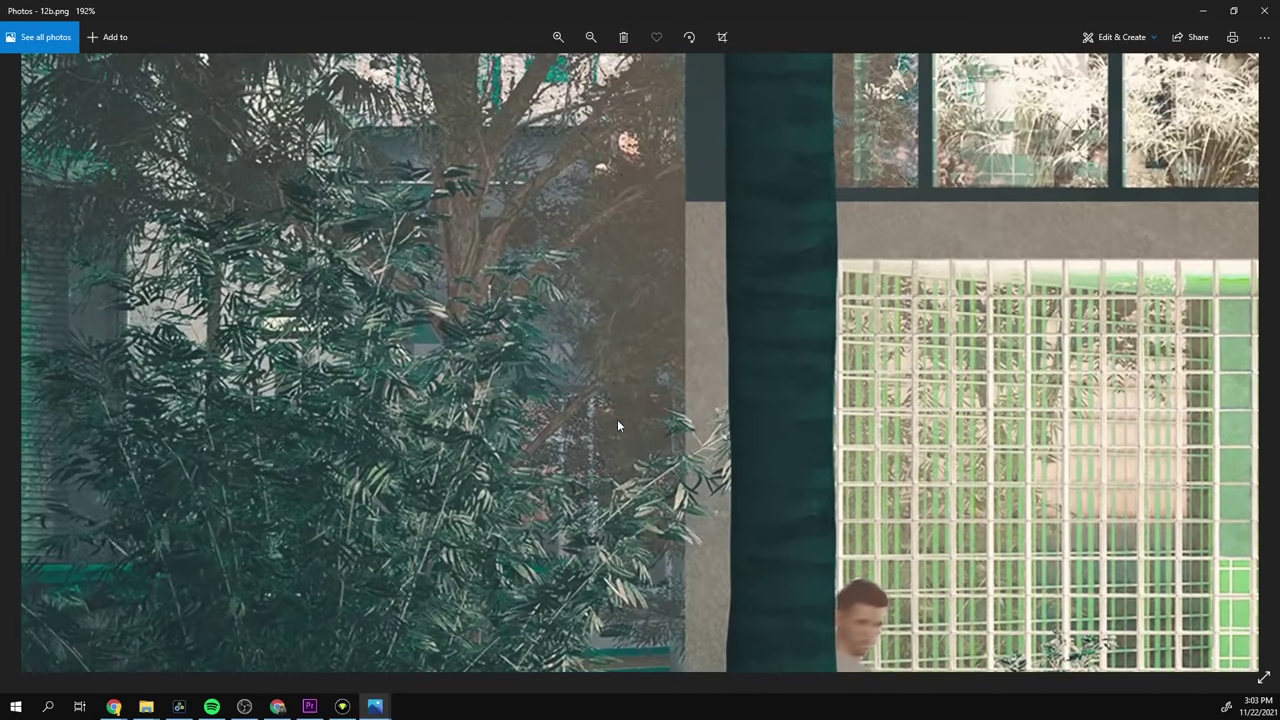
Inspect the plants and planters behind the greenhouse's upper-floor windows in the rendered image
drag(717, 382, 380, 660)
drag(739, 350, 489, 599)
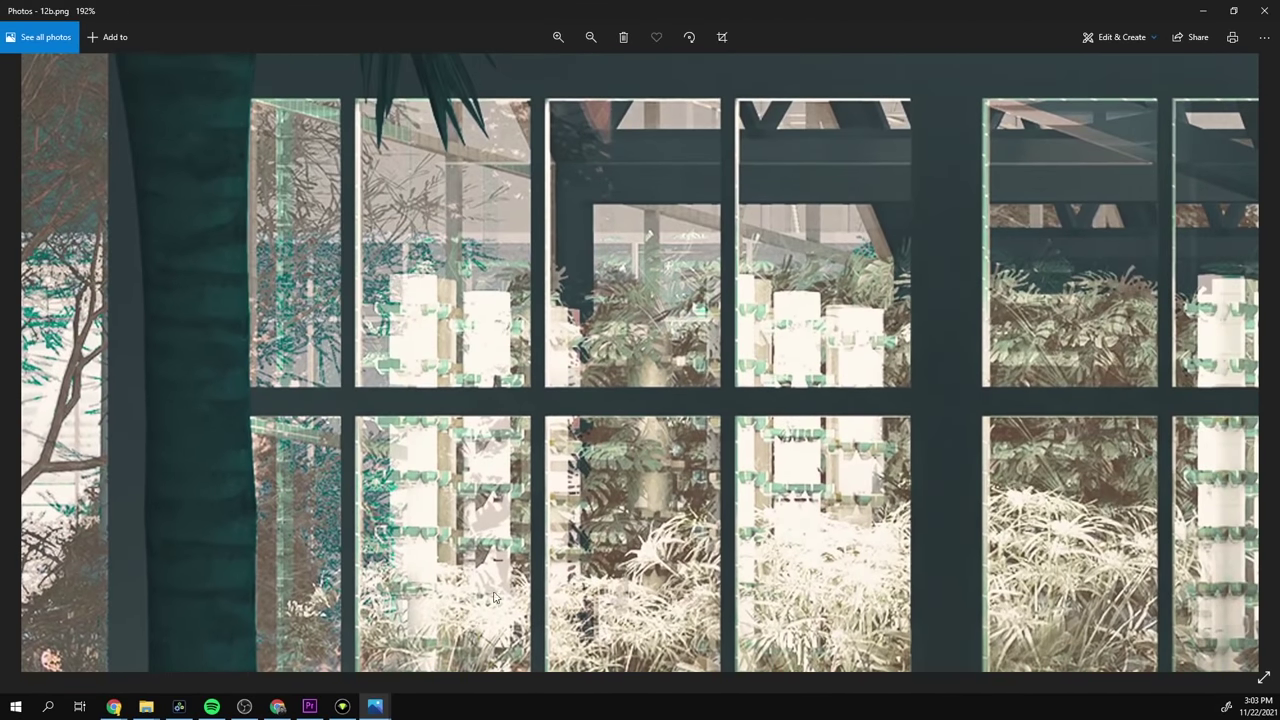
scroll(826, 272, up, 4)
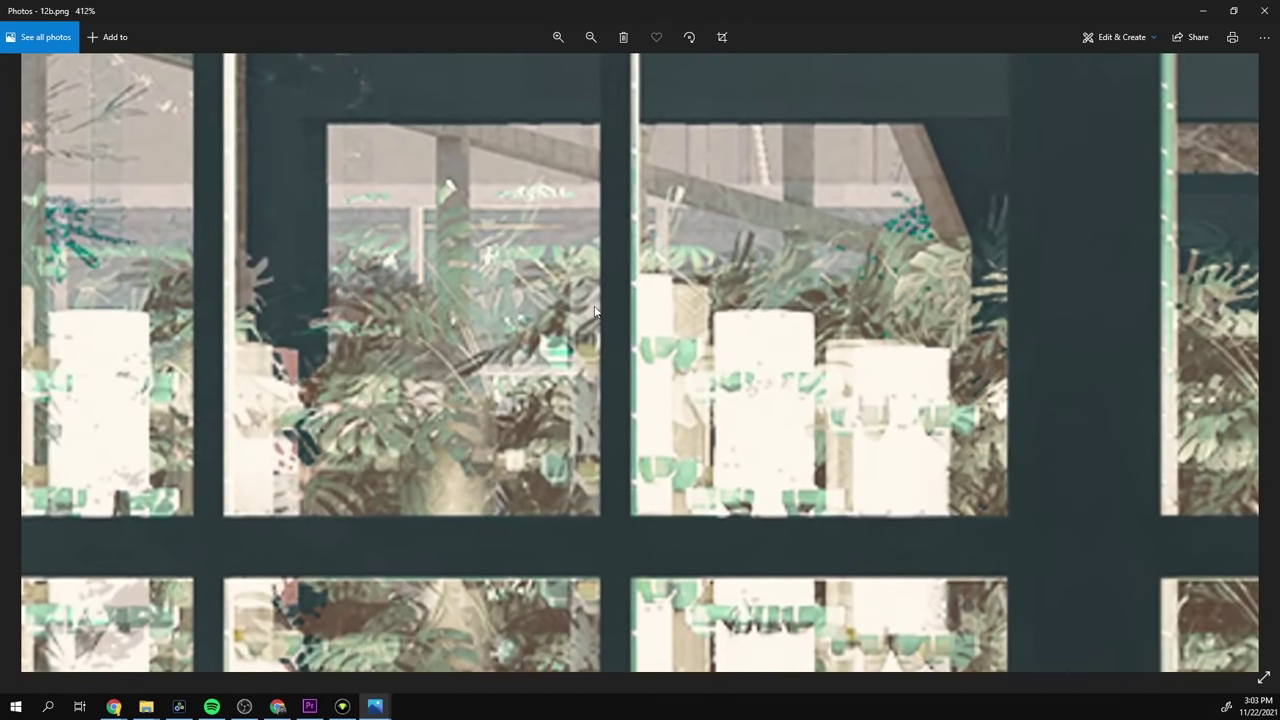
drag(595, 320, 275, 338)
drag(851, 339, 590, 363)
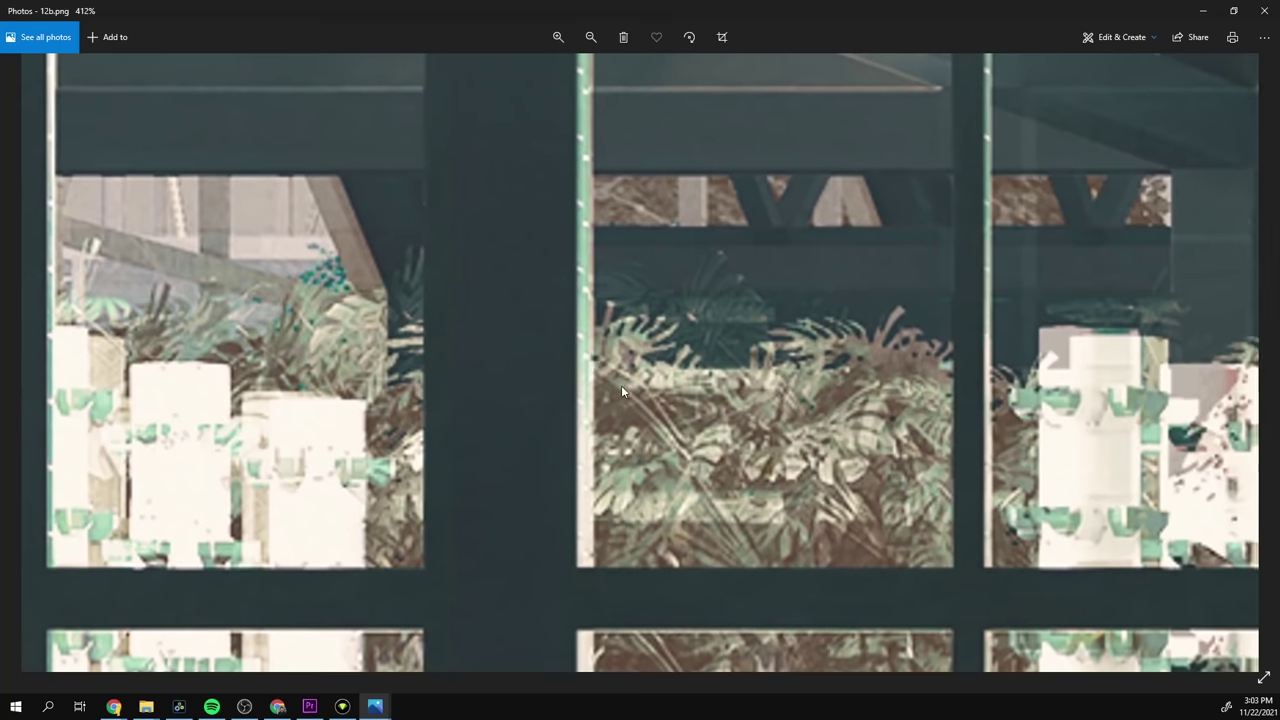
scroll(621, 388, down, 8)
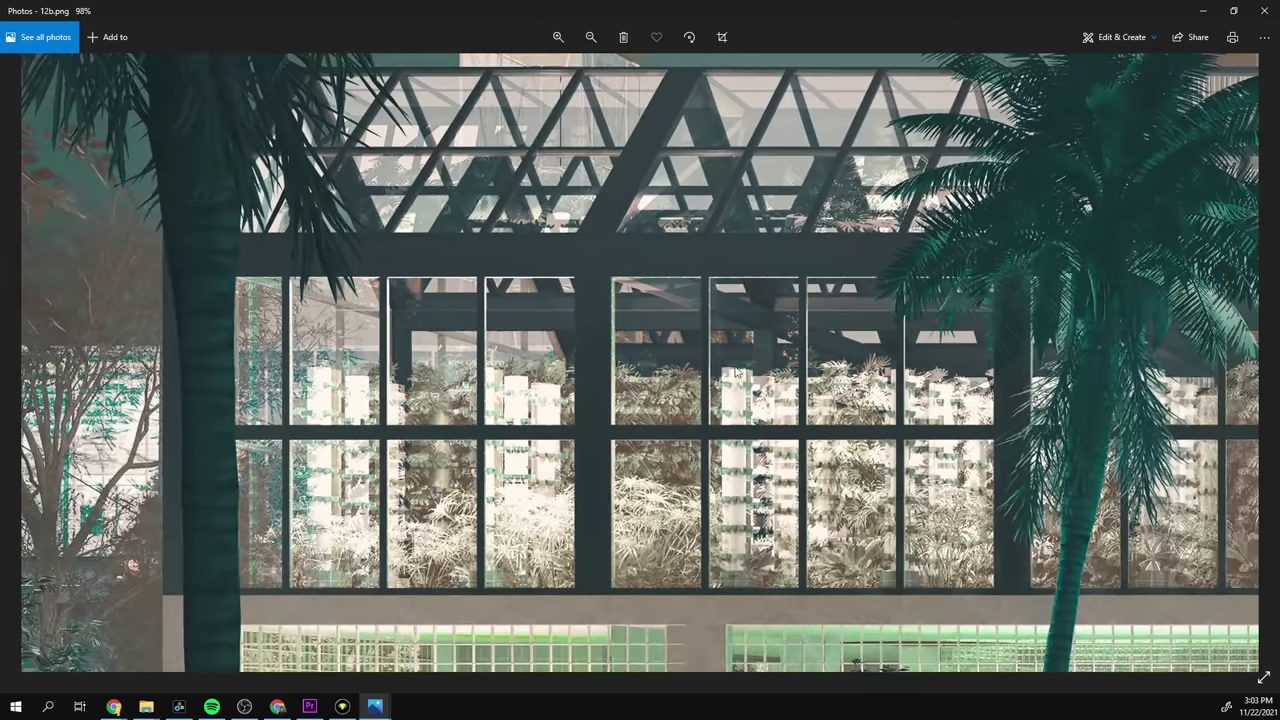
Inspect the ground-floor interior in the rendered image, including the tables and chairs behind the glass-block wall
drag(866, 424, 508, 169)
drag(789, 258, 580, 84)
scroll(550, 390, up, 6)
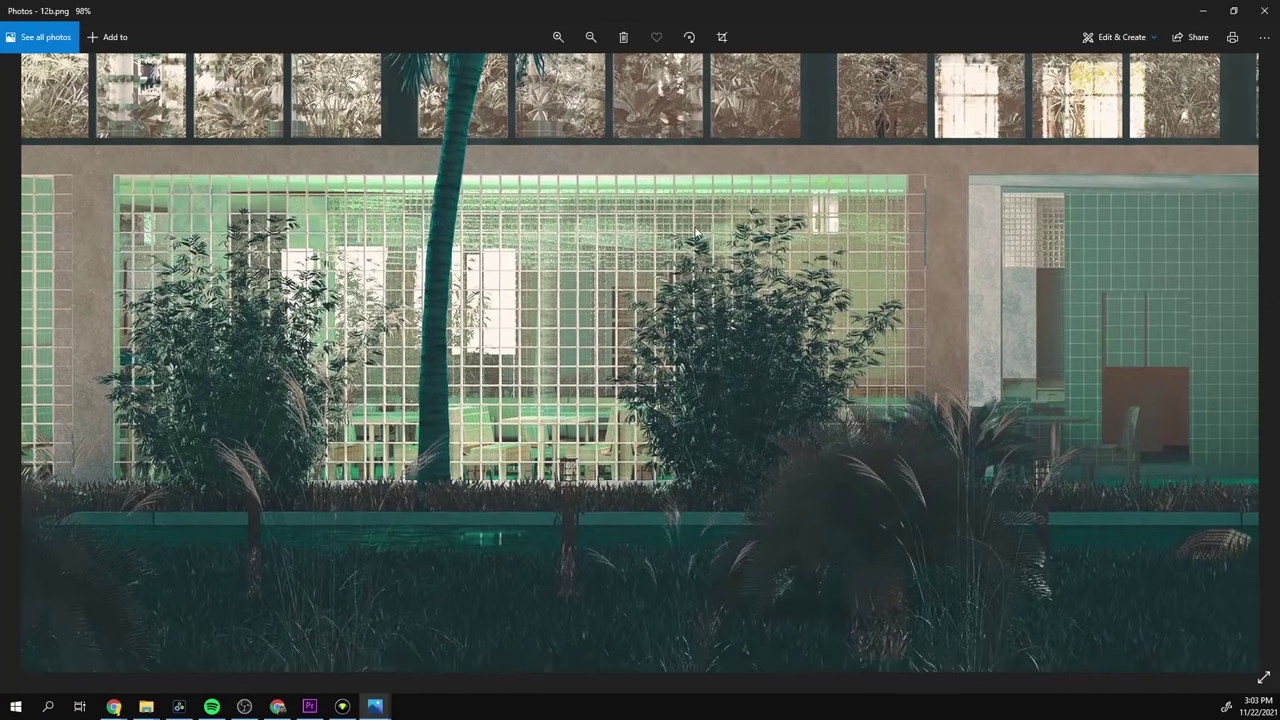
scroll(632, 458, up, 3)
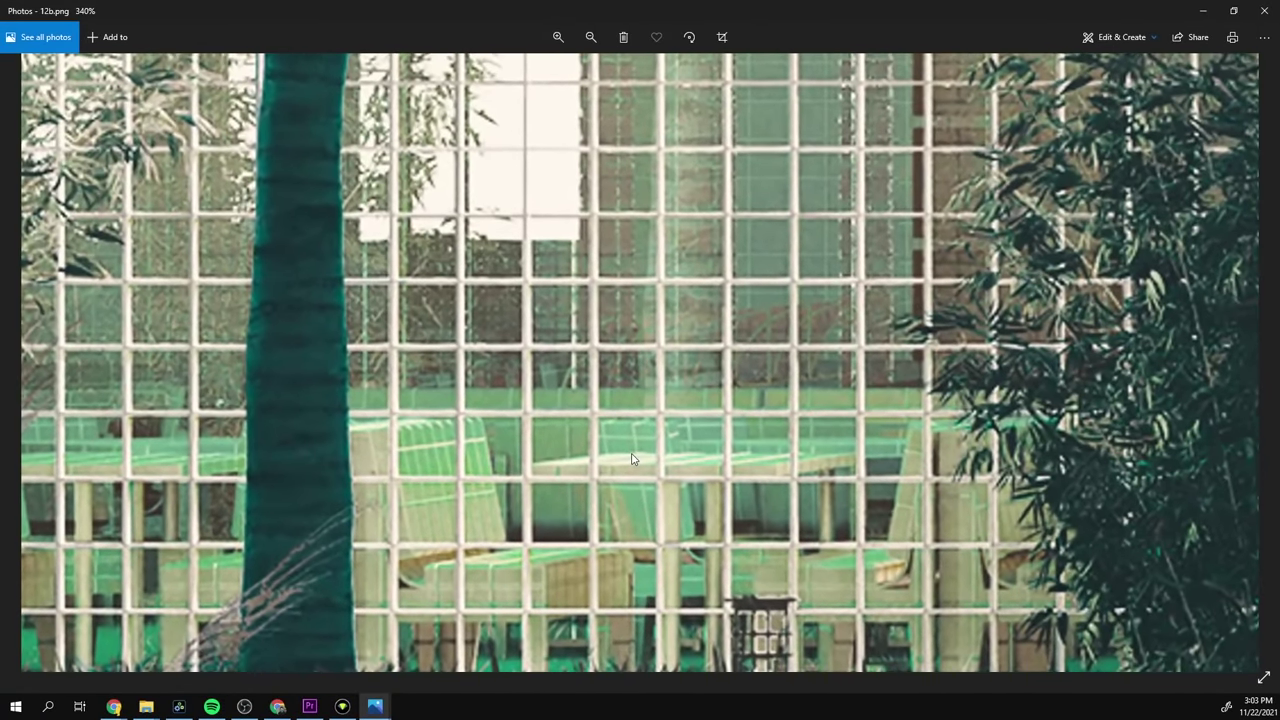
drag(630, 458, 624, 335)
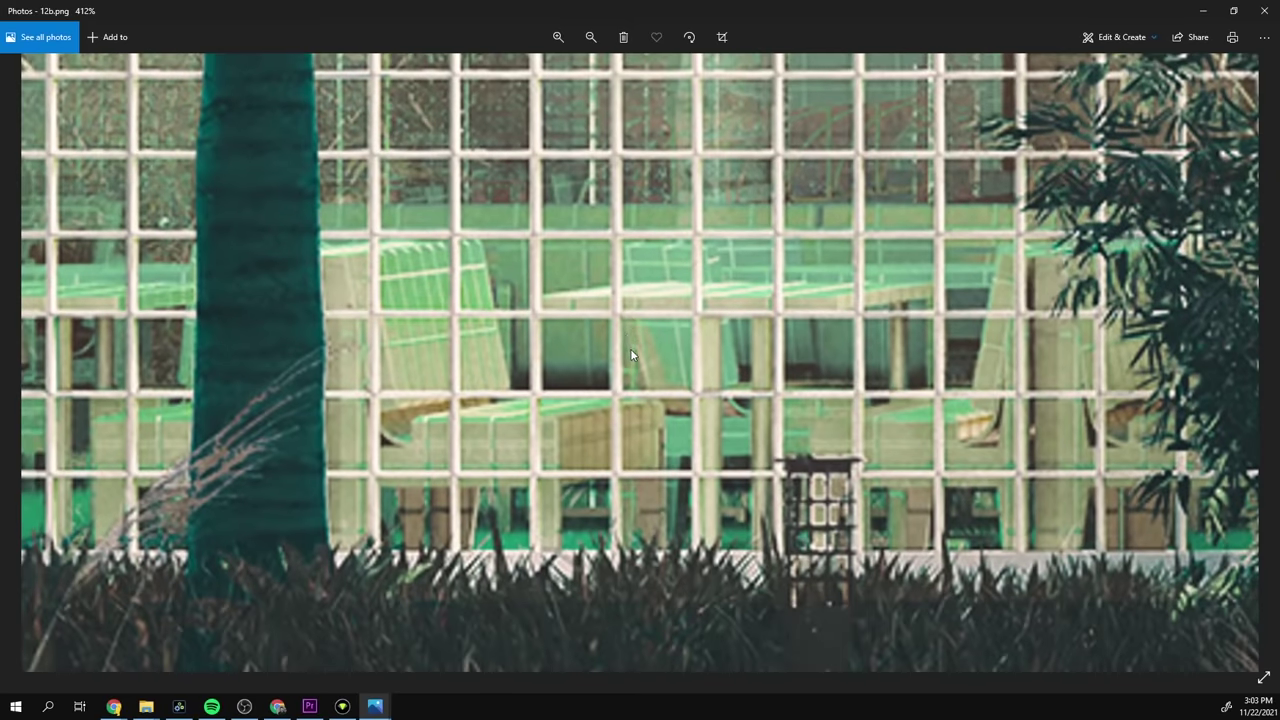
scroll(628, 342, up, 3)
scroll(545, 377, down, 10)
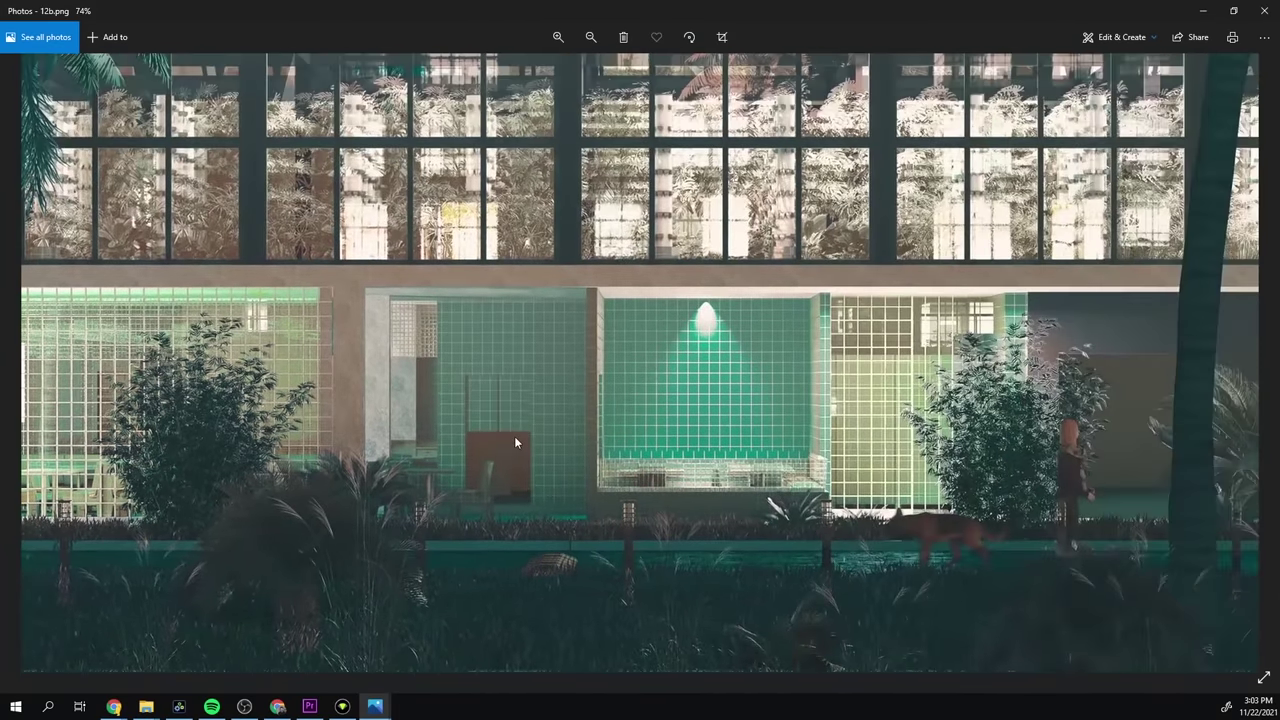
Inspect the trees and background apartment buildings beyond the right end of the greenhouse's glass roof in the rendered image
scroll(906, 342, up, 5)
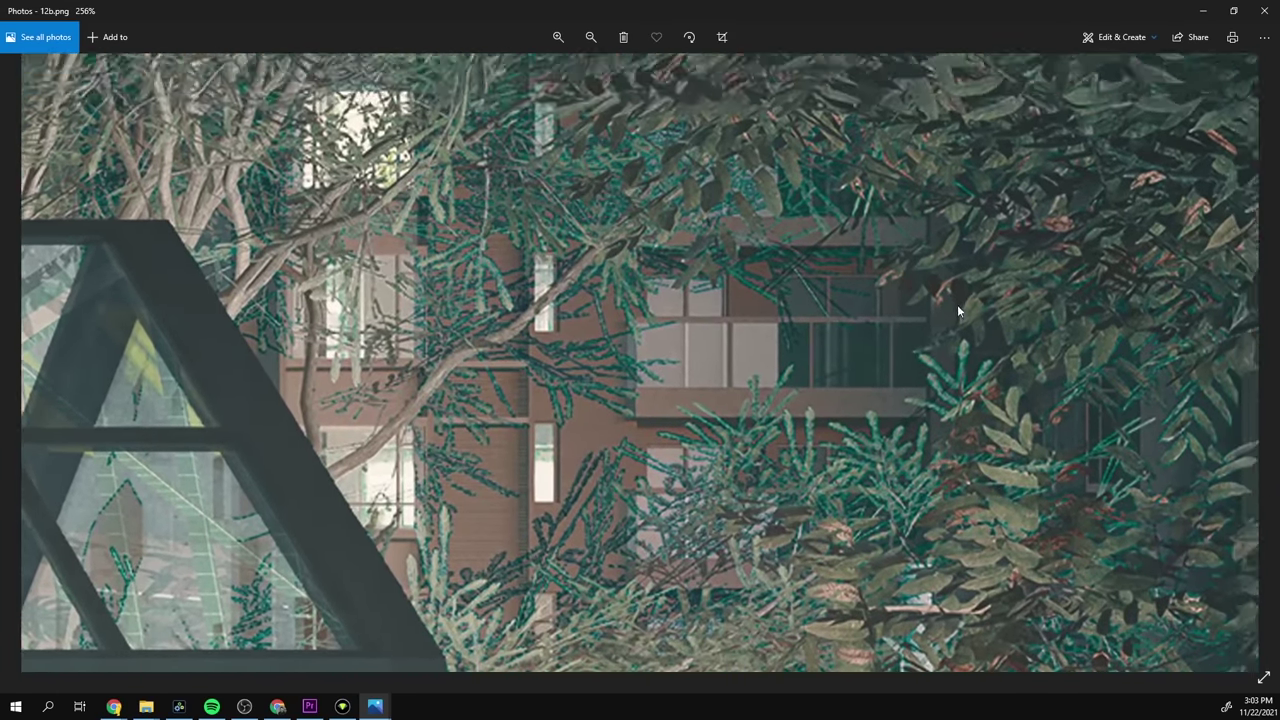
scroll(991, 436, down, 5)
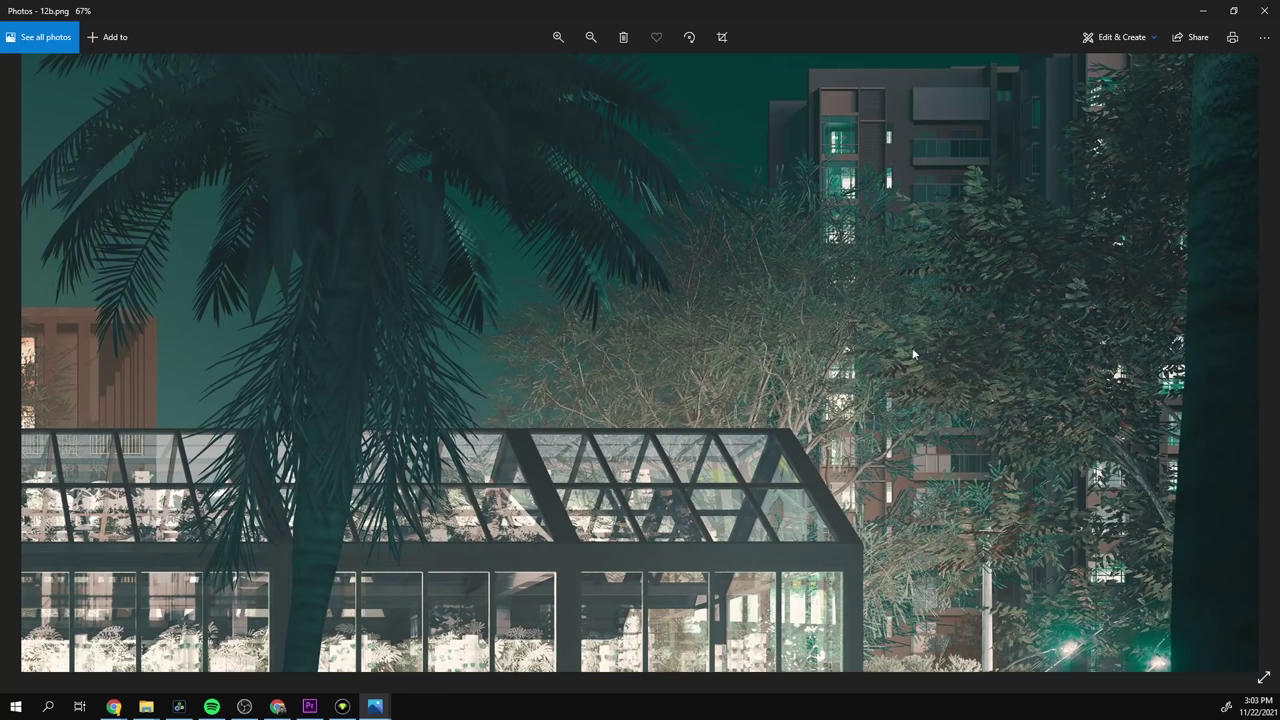
scroll(912, 353, up, 3)
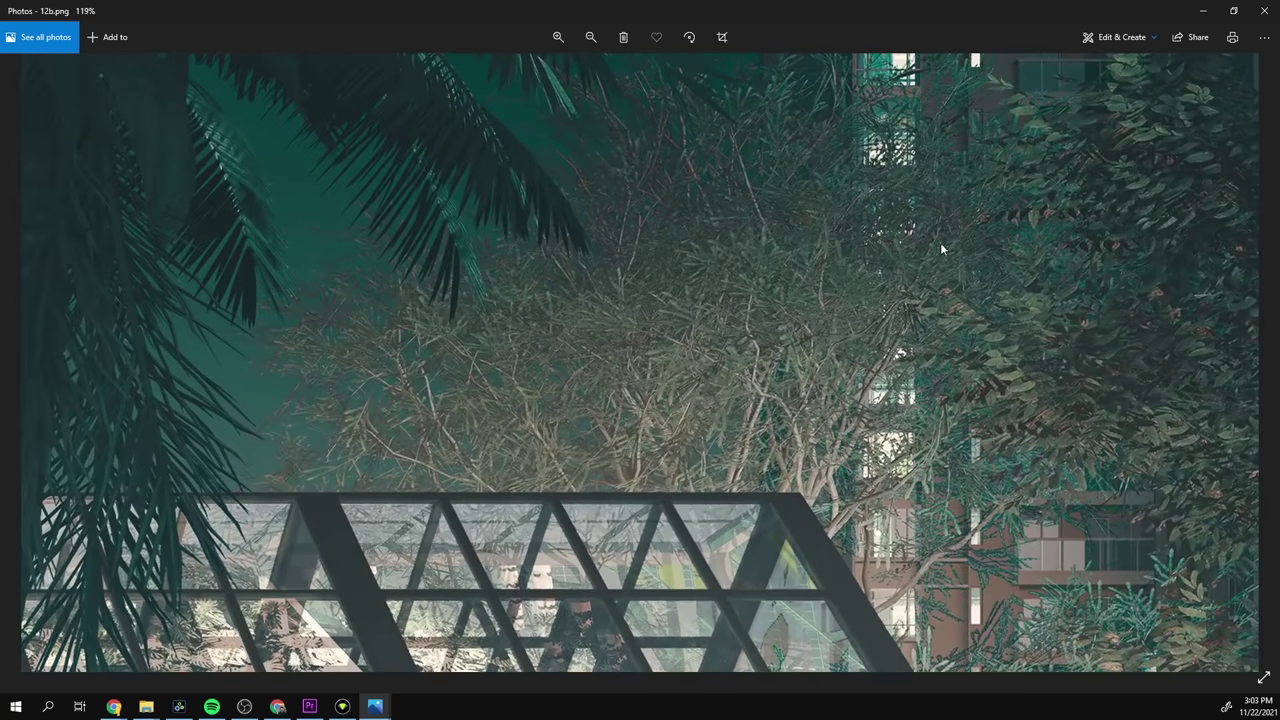
Examine the foreground people and planting beds, and view the whole rendered image in full screen
drag(920, 265, 830, 634)
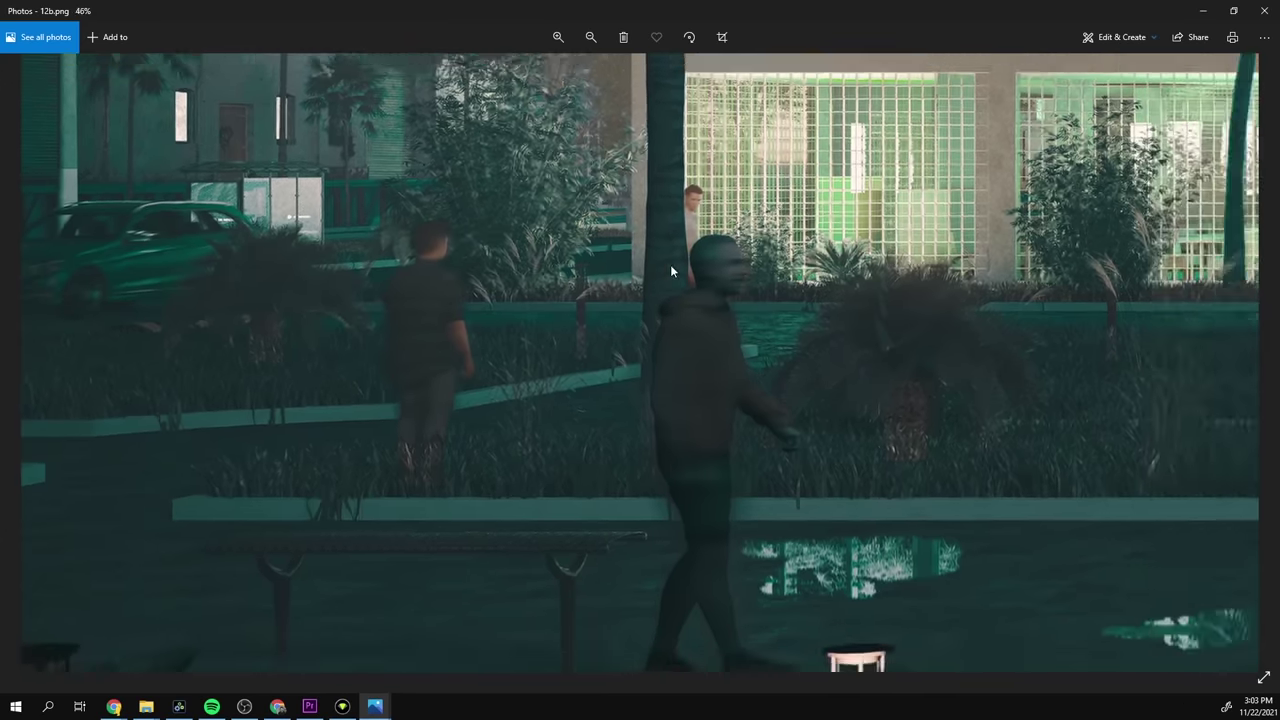
scroll(672, 268, down, 5)
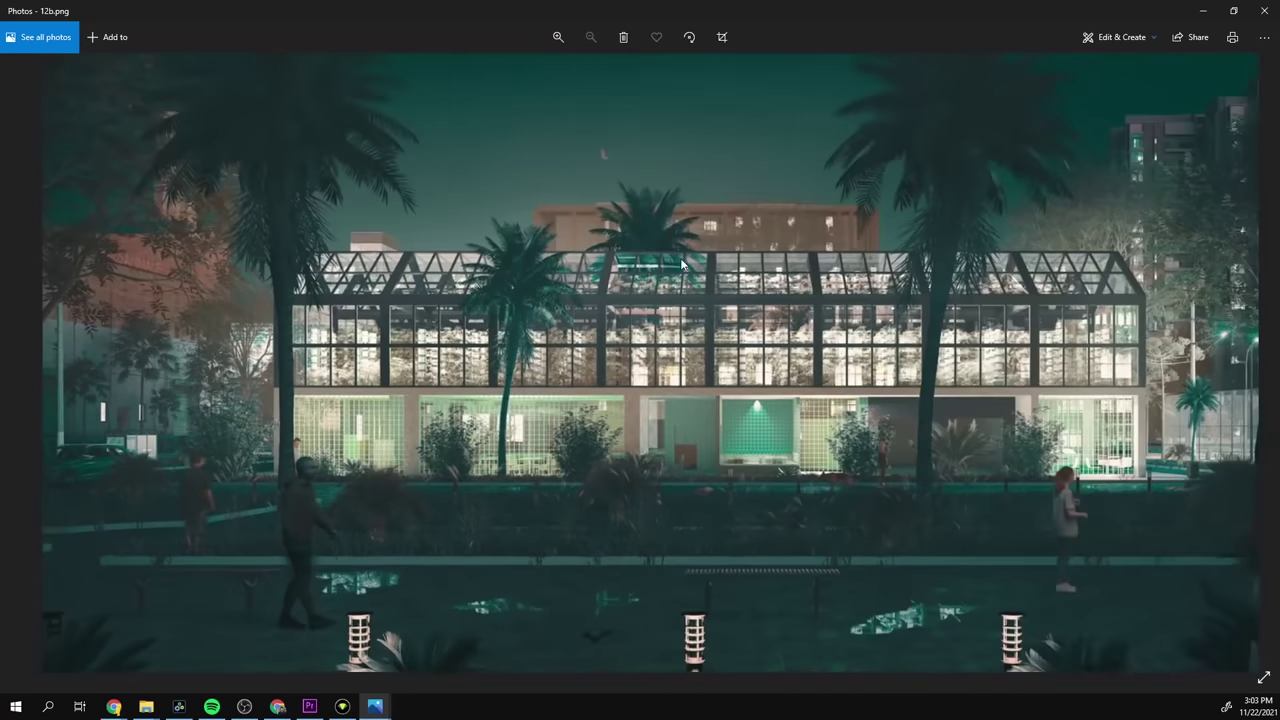
click(1265, 678)
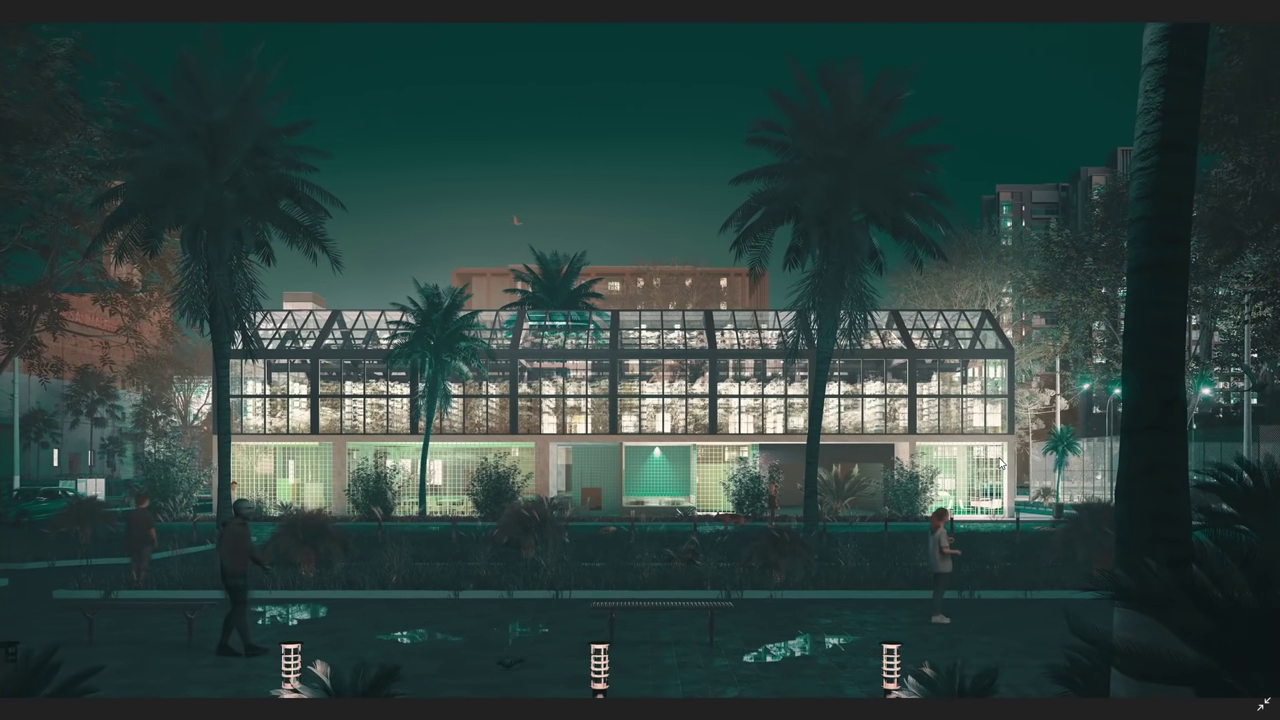